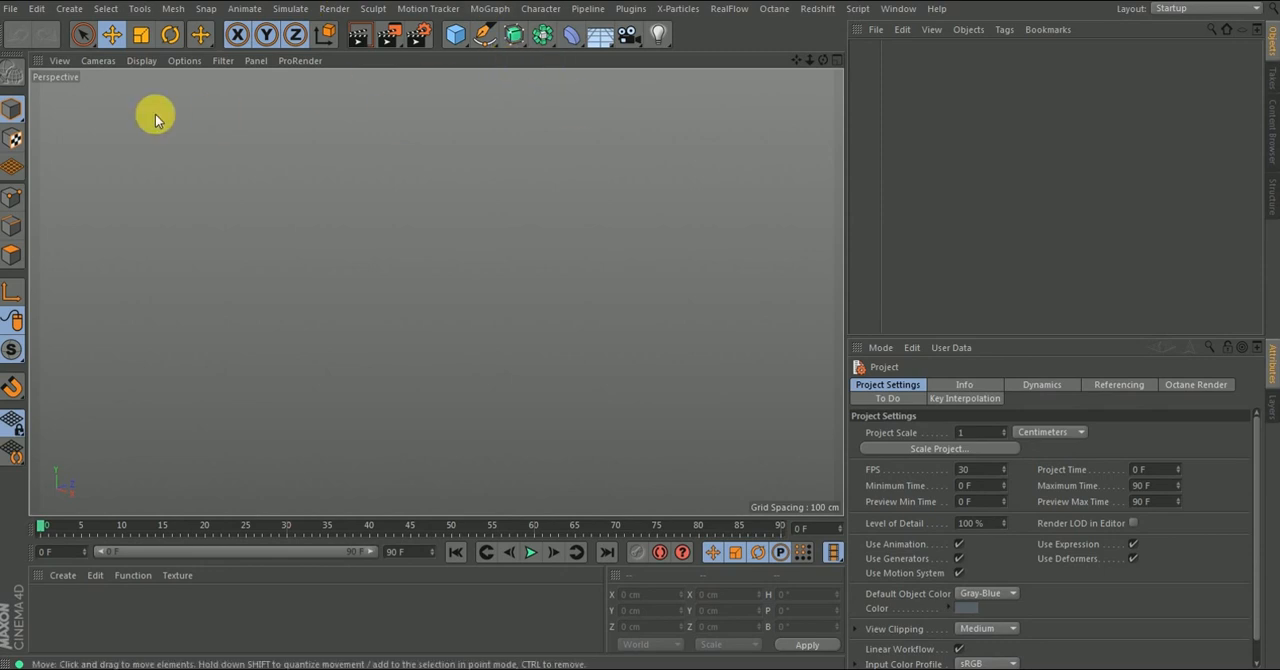
- Detach the Create Object list as a floating palette near the viewport's edge and close it again
{"action": "left_click", "coordinate": [70, 9]}
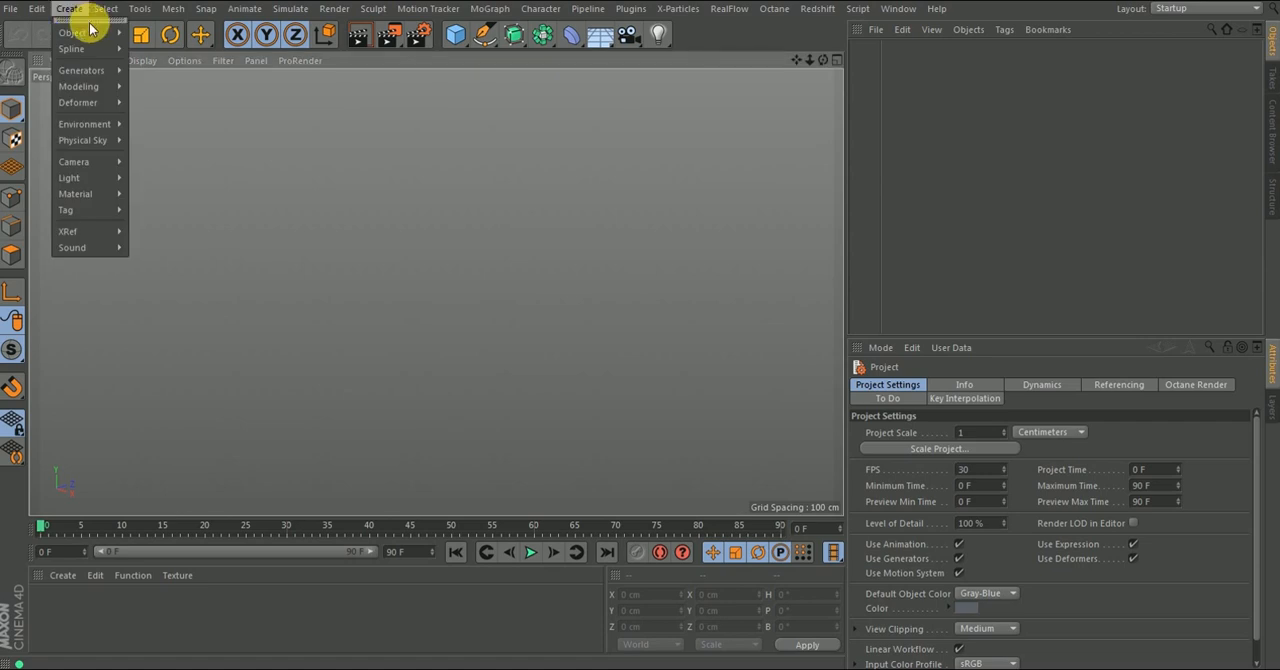
{"action": "mouse_move", "coordinate": [55, 33]}
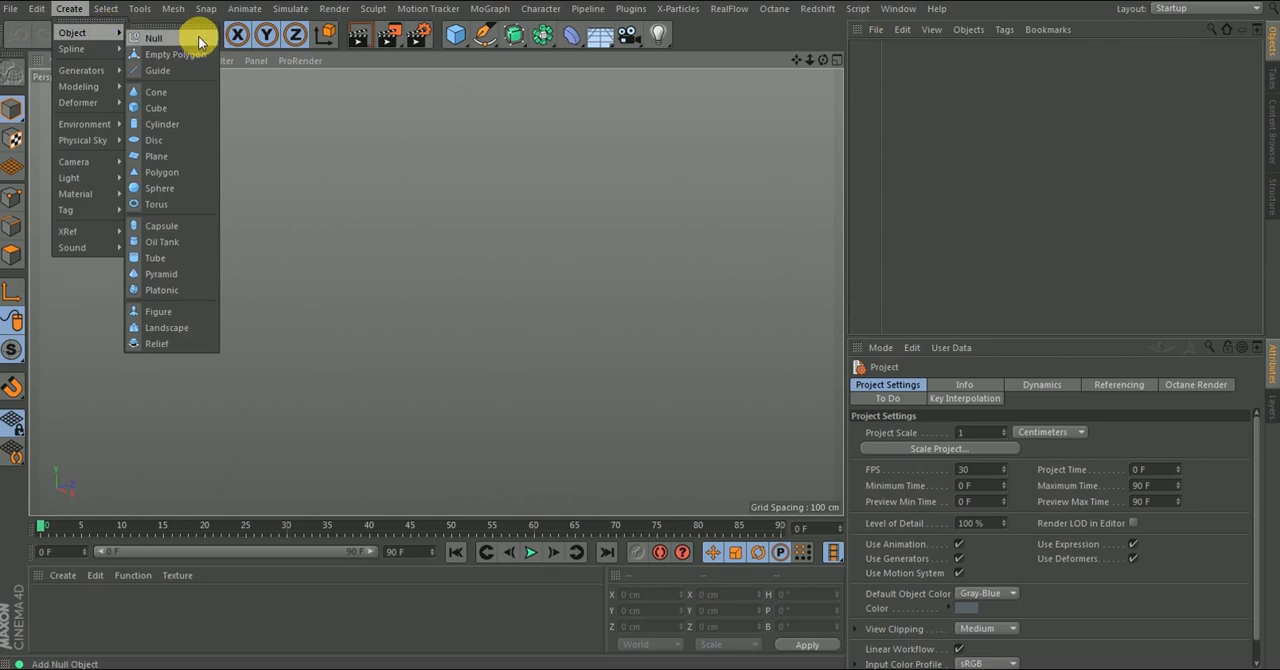
{"action": "mouse_move", "coordinate": [115, 37]}
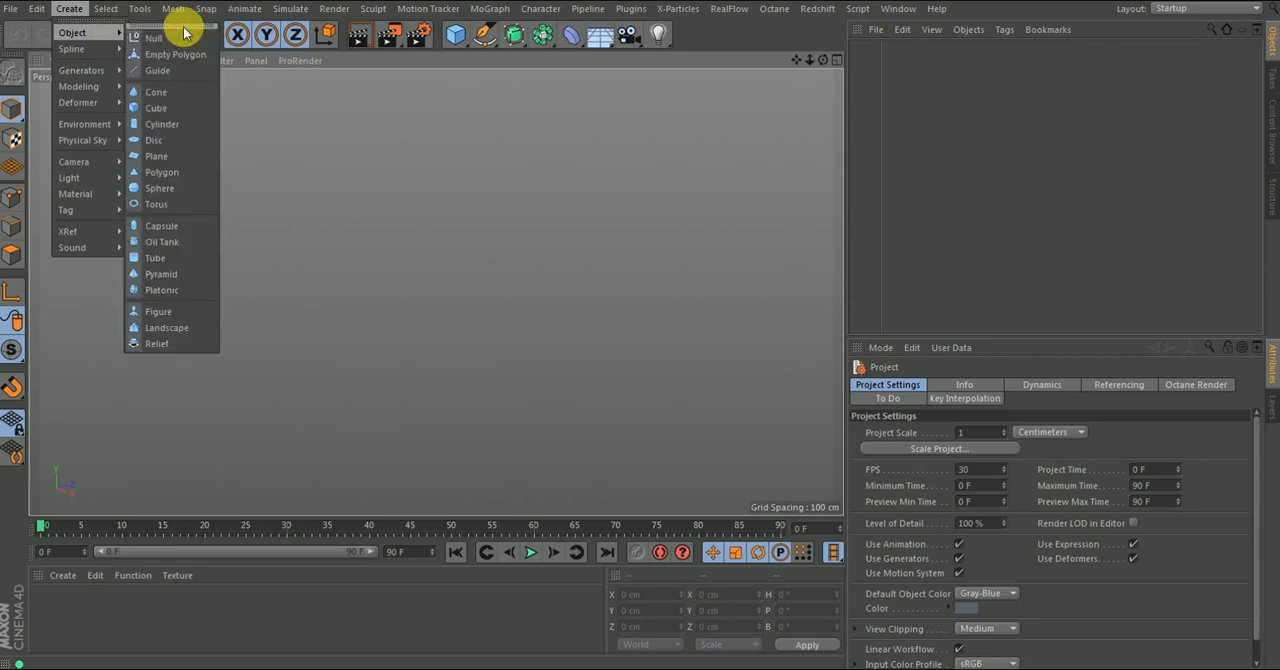
{"action": "left_click", "coordinate": [150, 26]}
{"action": "left_click_drag", "start_coordinate": [125, 154], "coordinate": [103, 134]}
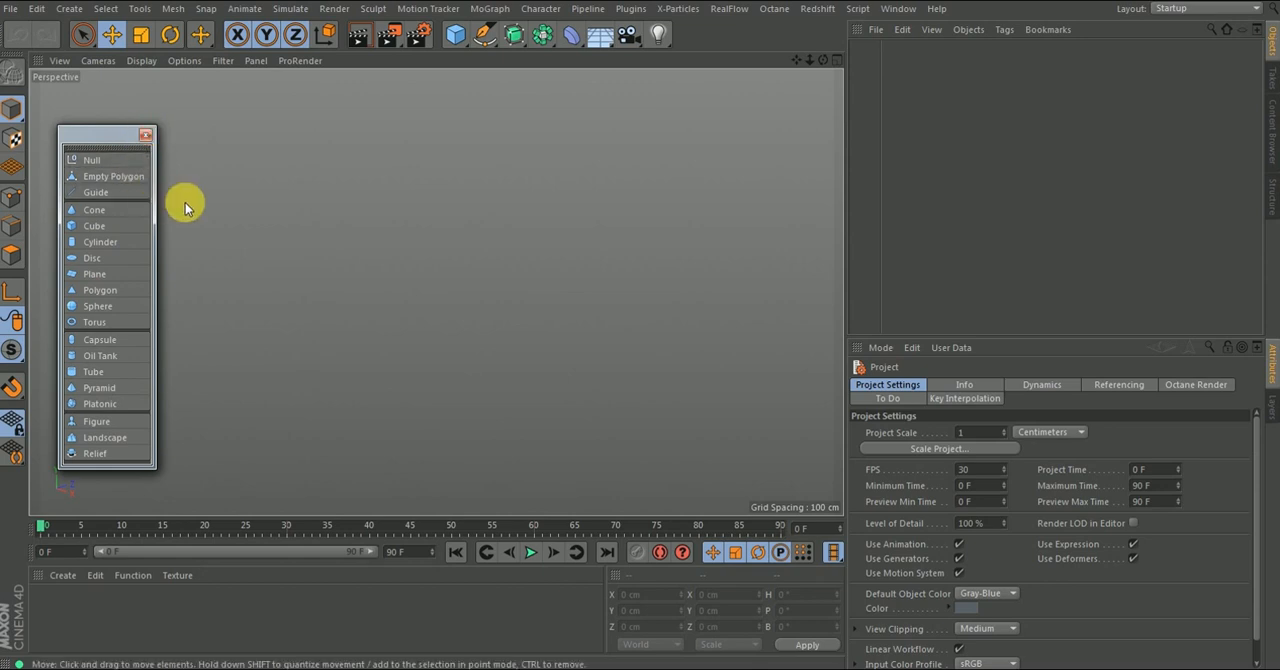
{"action": "left_click", "coordinate": [146, 137]}
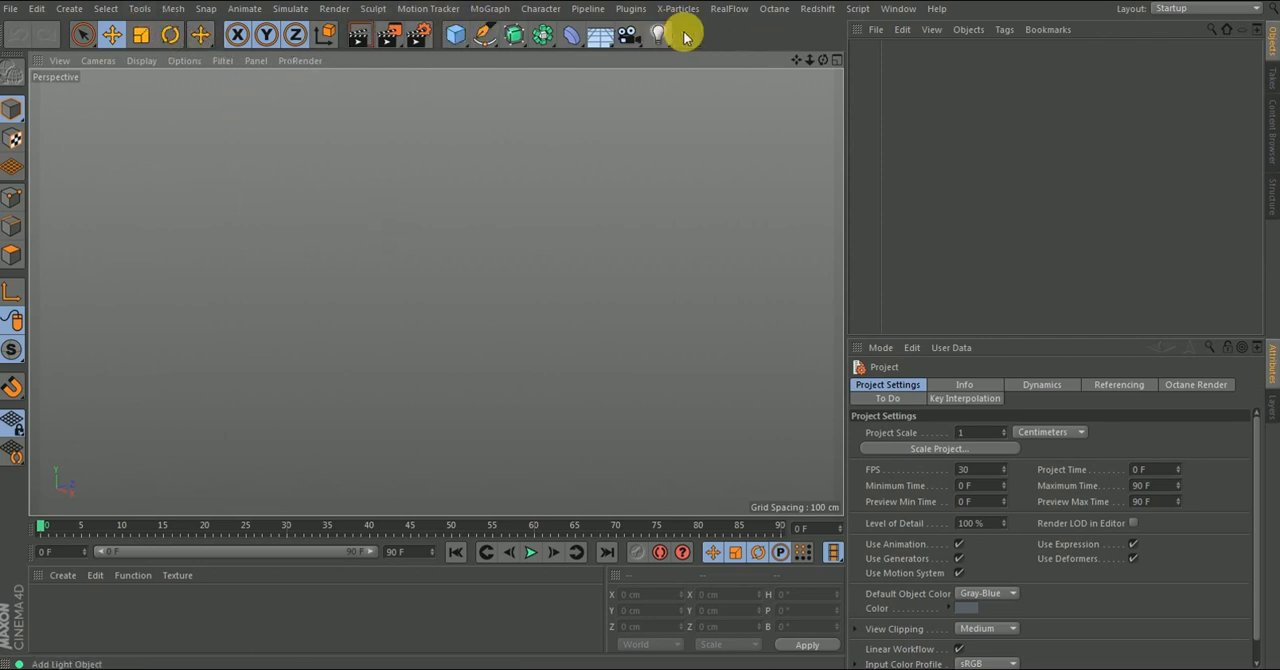
- Detach the primitives set of the Cube tool as a floating window and close it again
{"action": "left_click", "coordinate": [455, 38]}
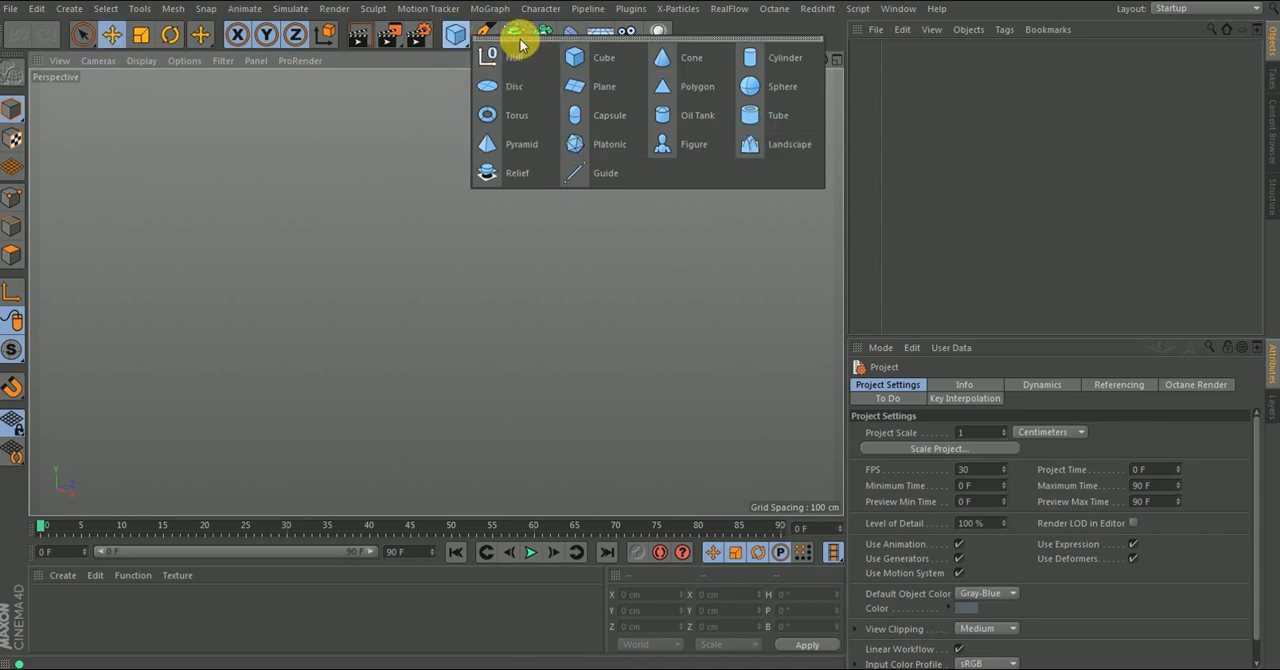
{"action": "left_click_drag", "start_coordinate": [520, 44], "coordinate": [442, 131]}
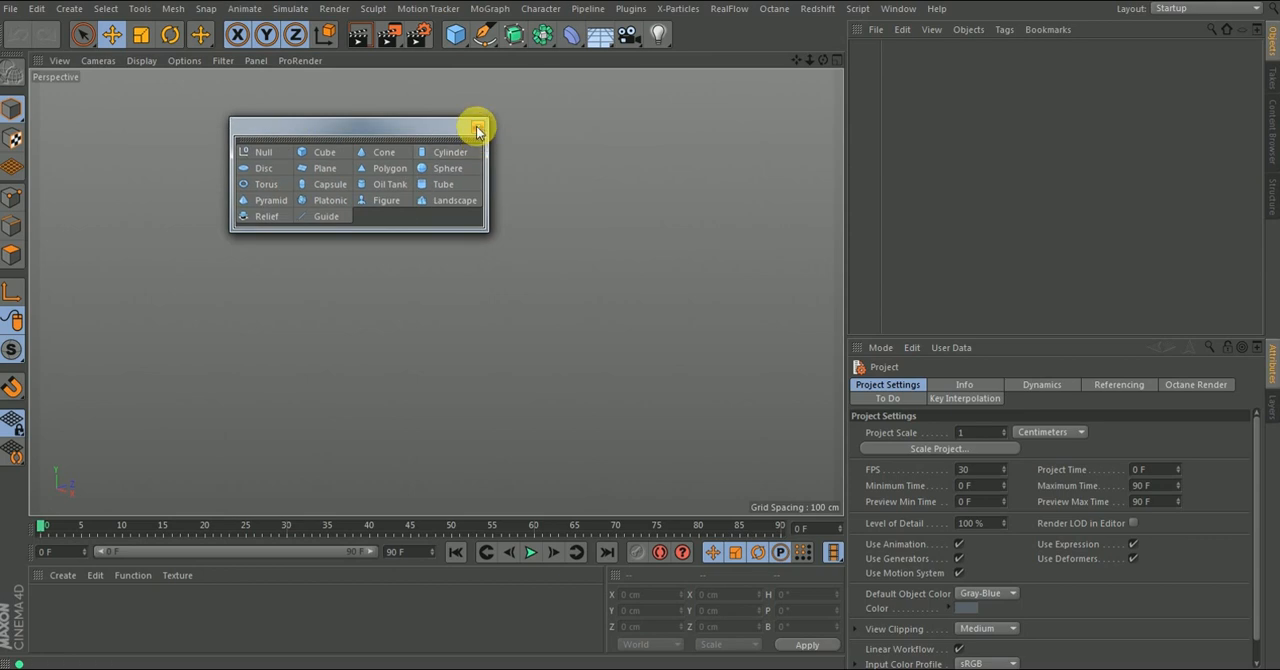
{"action": "left_click", "coordinate": [486, 127]}
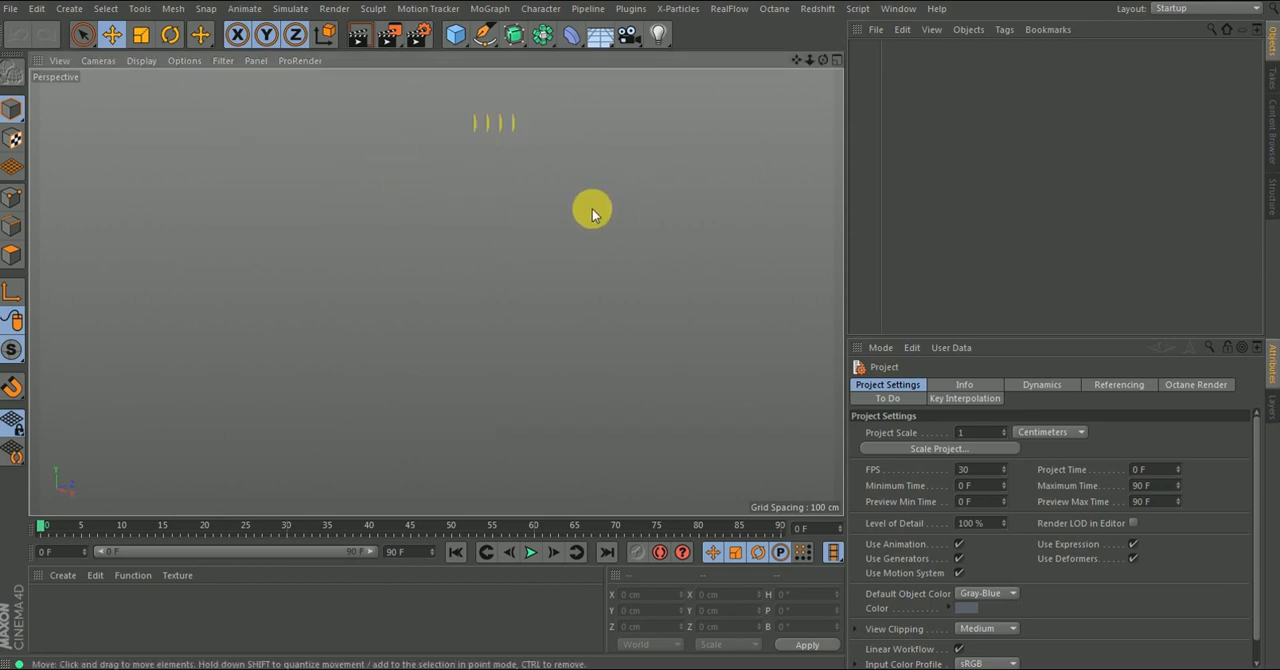
- Add a Cube primitive to the empty scene
{"action": "left_click_drag", "start_coordinate": [455, 34], "coordinate": [612, 91]}
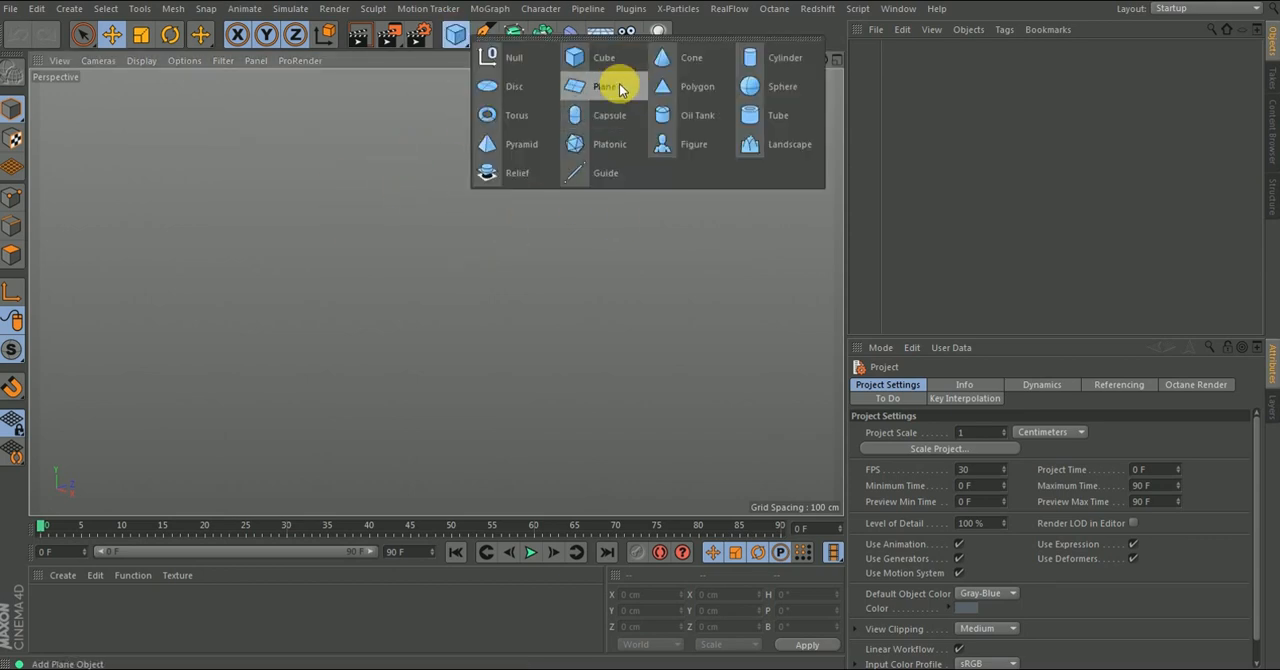
{"action": "left_click_drag", "start_coordinate": [542, 62], "coordinate": [585, 66]}
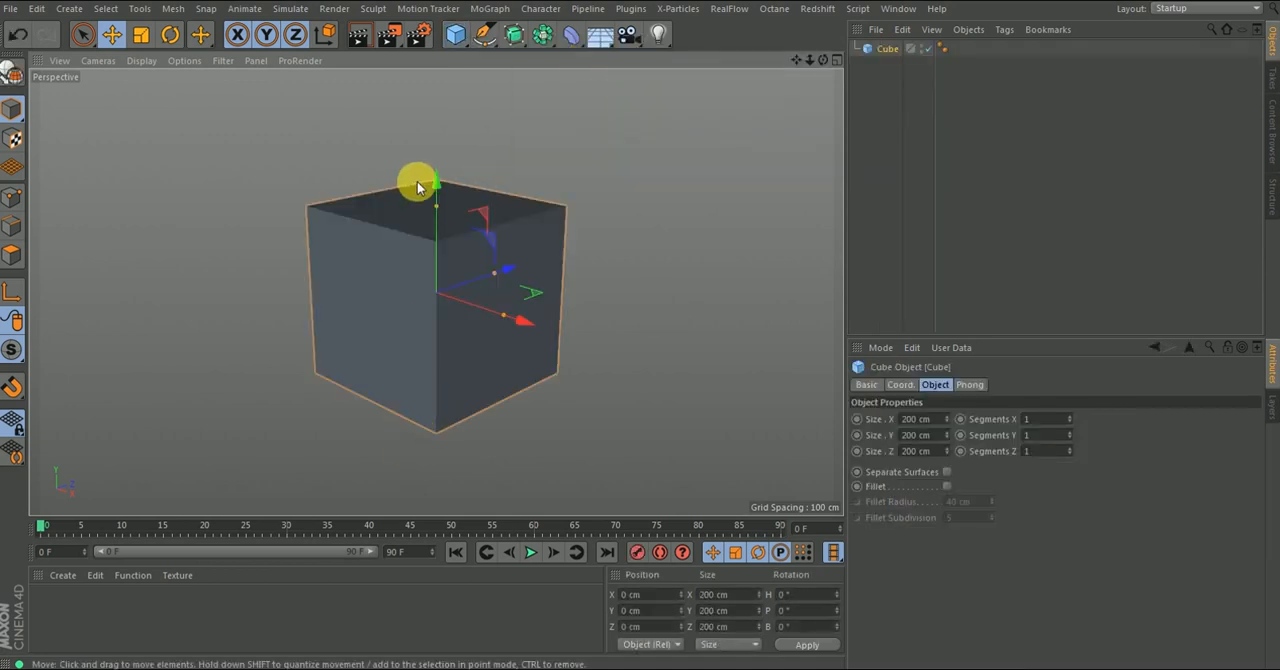
{"action": "scroll", "coordinate": [420, 194], "scroll_direction": "down", "scroll_amount": 2}
{"action": "scroll", "coordinate": [430, 214], "scroll_direction": "up", "scroll_amount": 4}
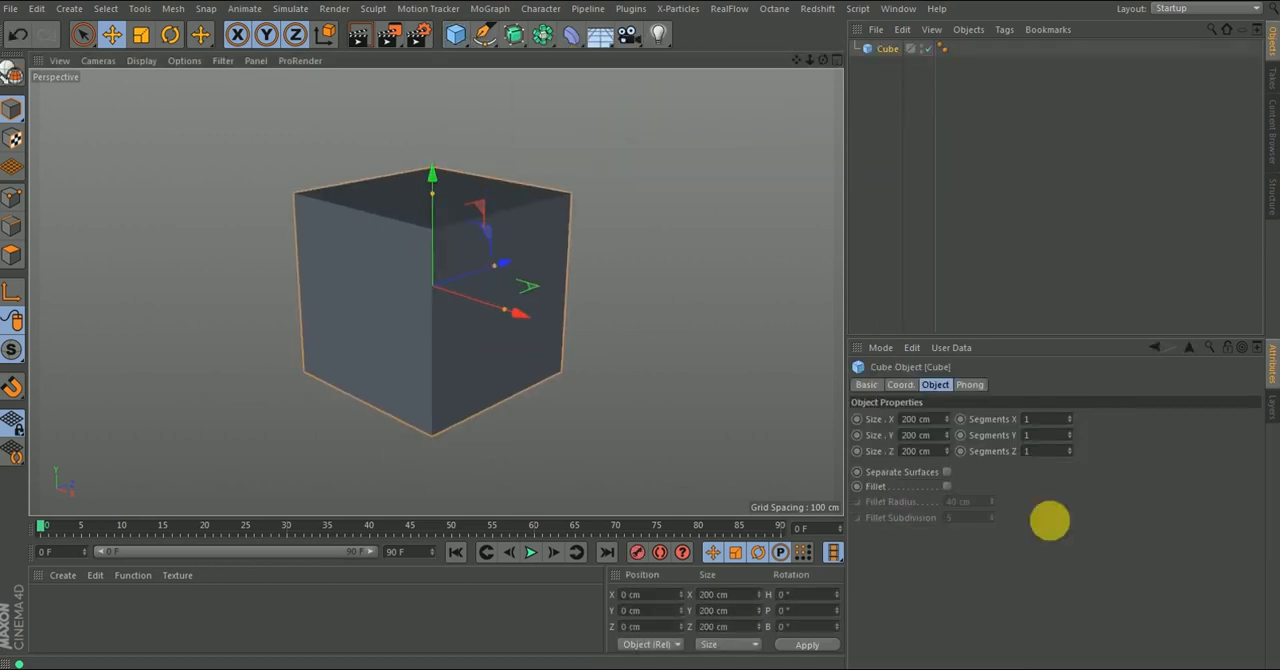
- Examine the cube's basic, coordinate, object and Phong properties, including its name and the options for visibility in the editor
{"action": "left_click", "coordinate": [865, 384]}
{"action": "left_click", "coordinate": [901, 385]}
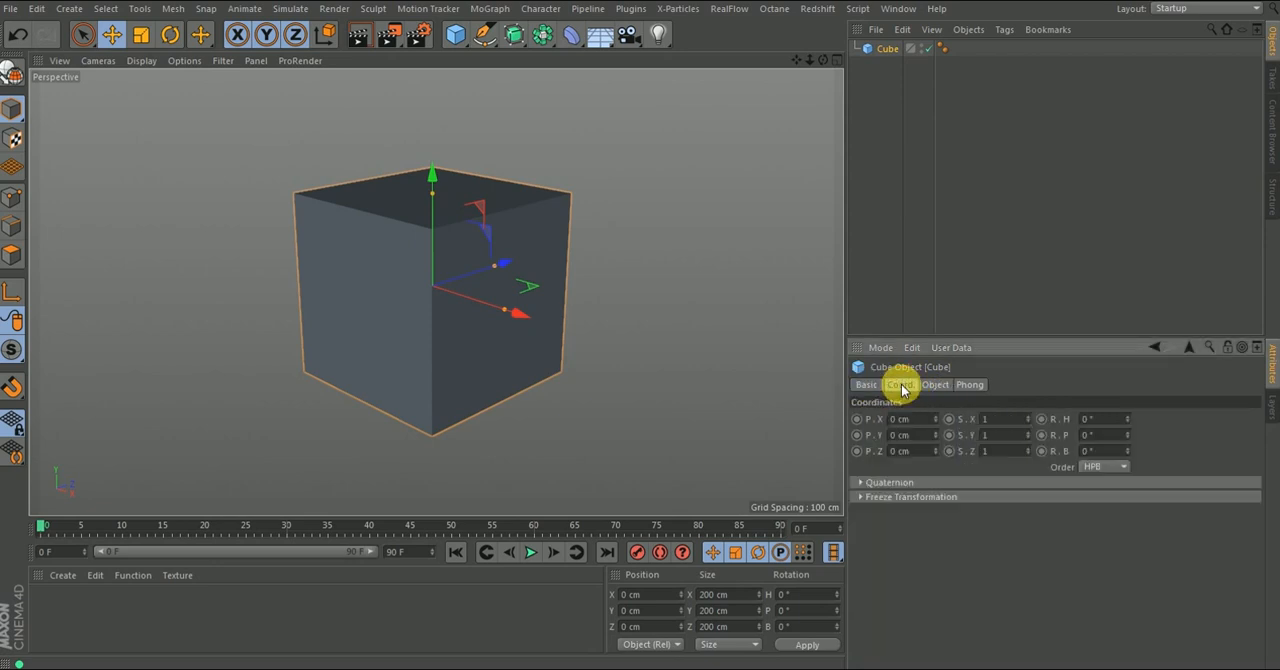
{"action": "left_click", "coordinate": [935, 385]}
{"action": "left_click", "coordinate": [969, 385]}
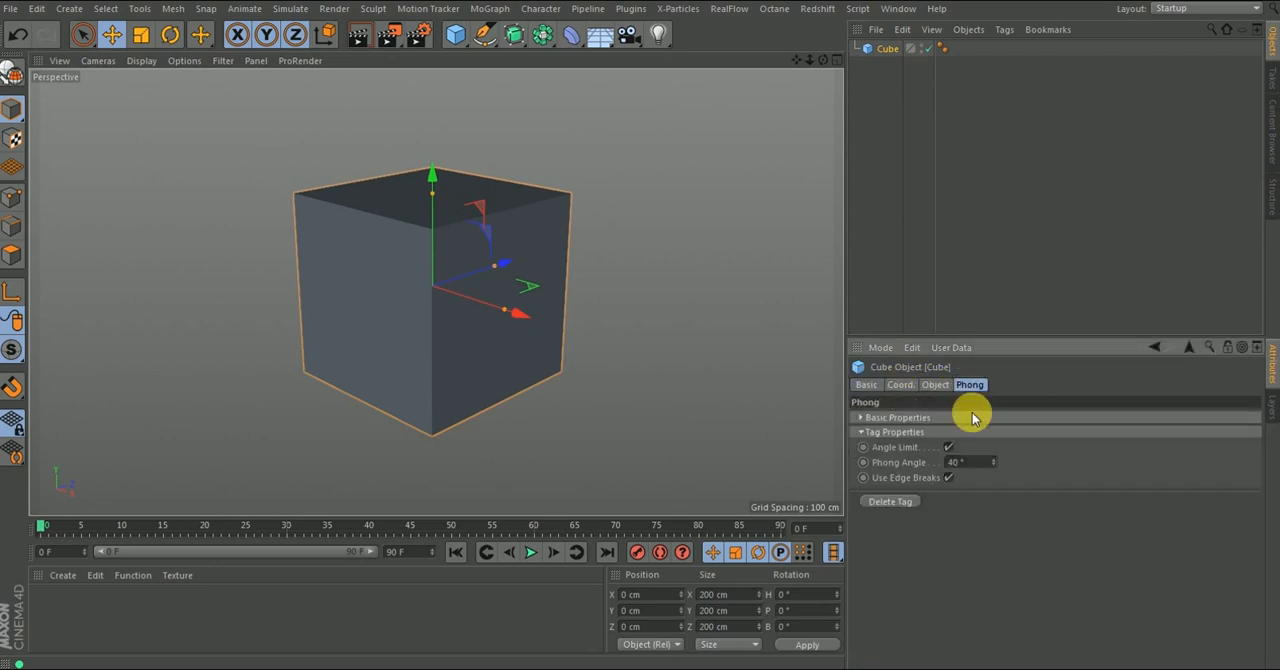
{"action": "left_click", "coordinate": [865, 384]}
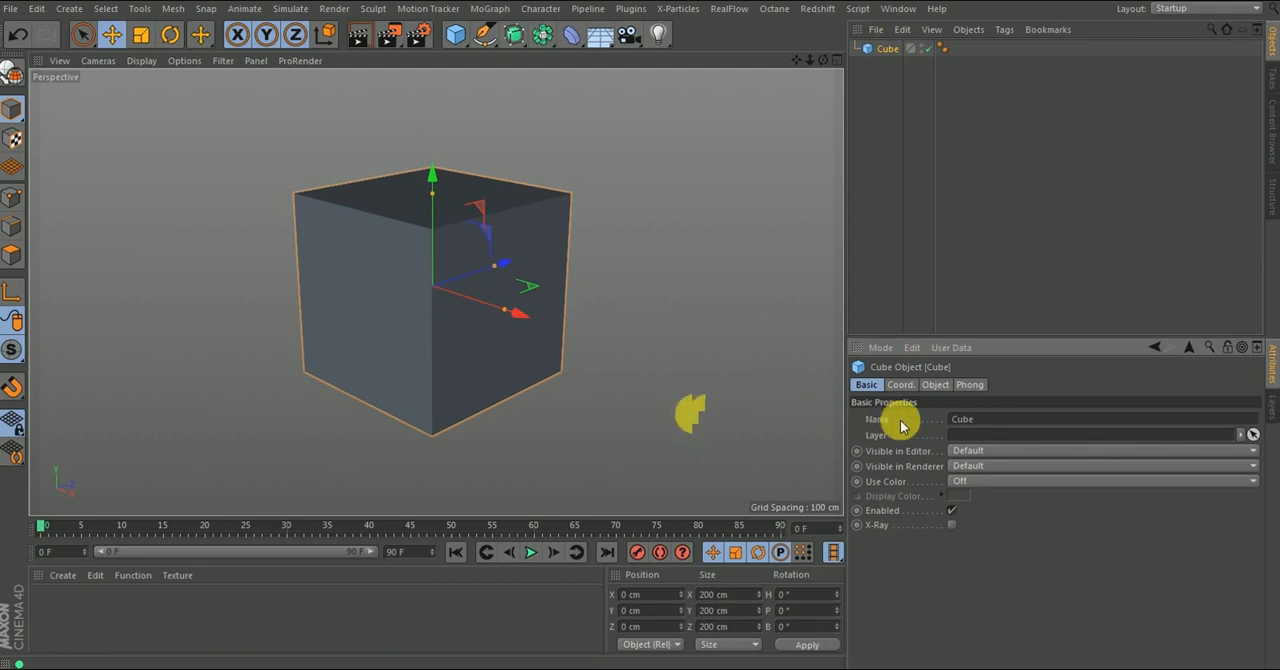
{"action": "double_click", "coordinate": [978, 421]}
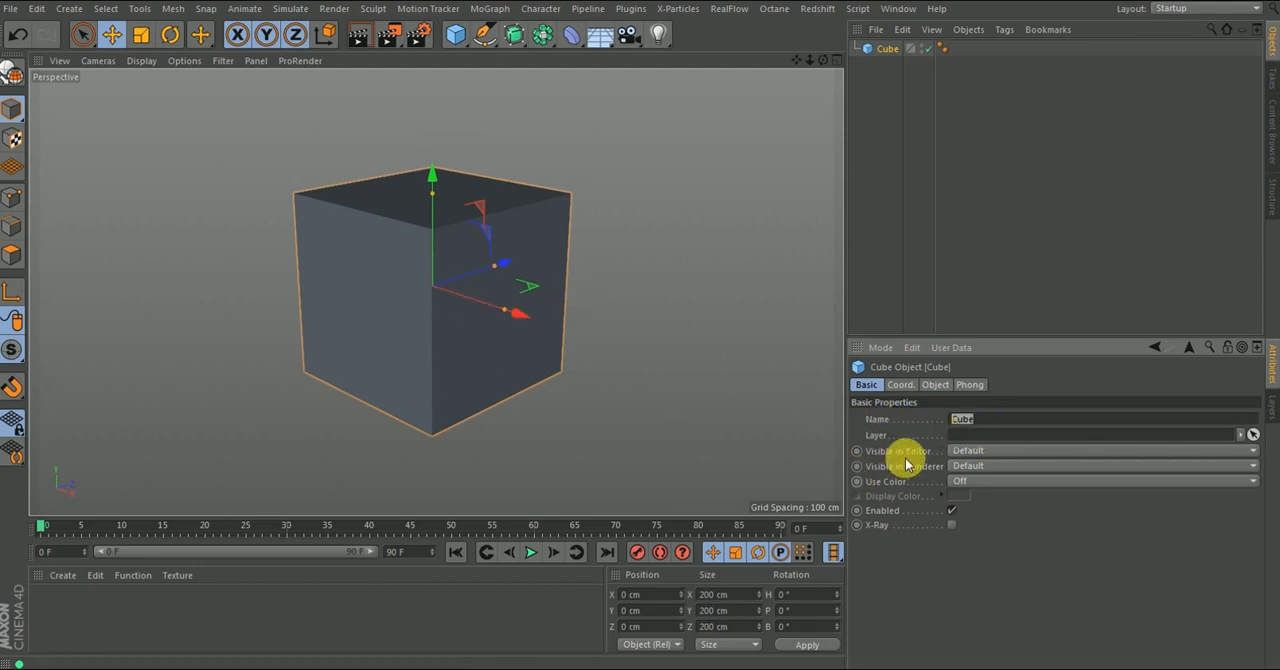
{"action": "left_click", "coordinate": [978, 452]}
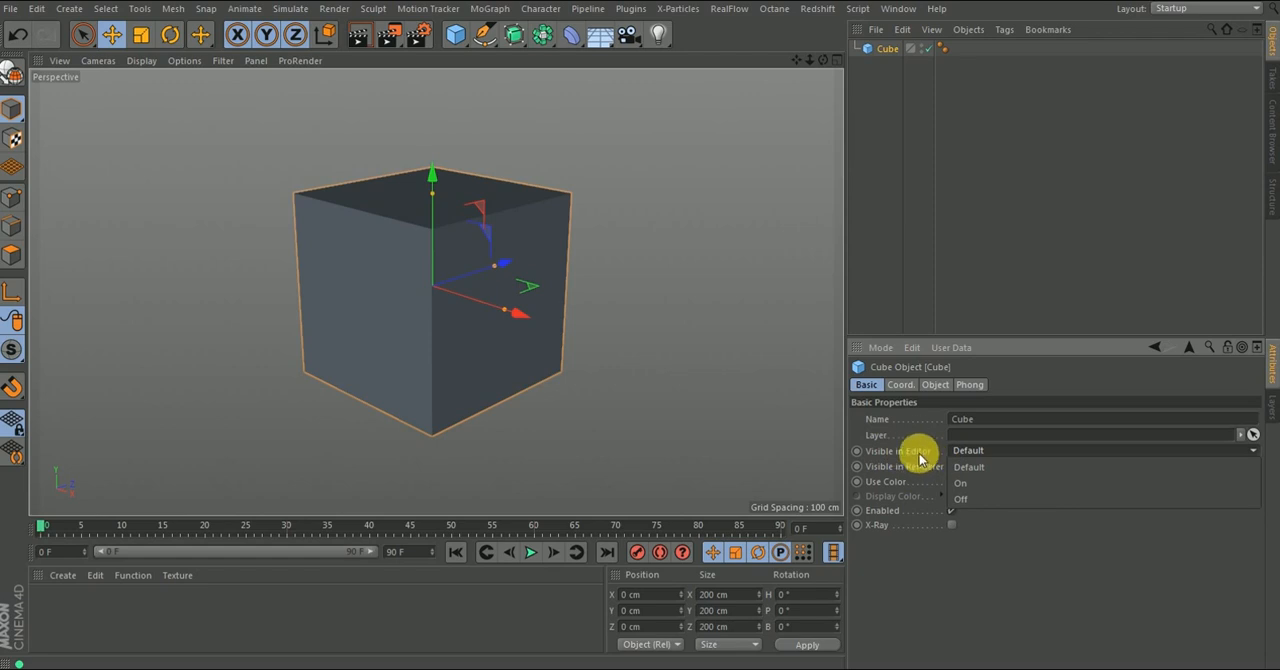
{"action": "left_click", "coordinate": [922, 472]}
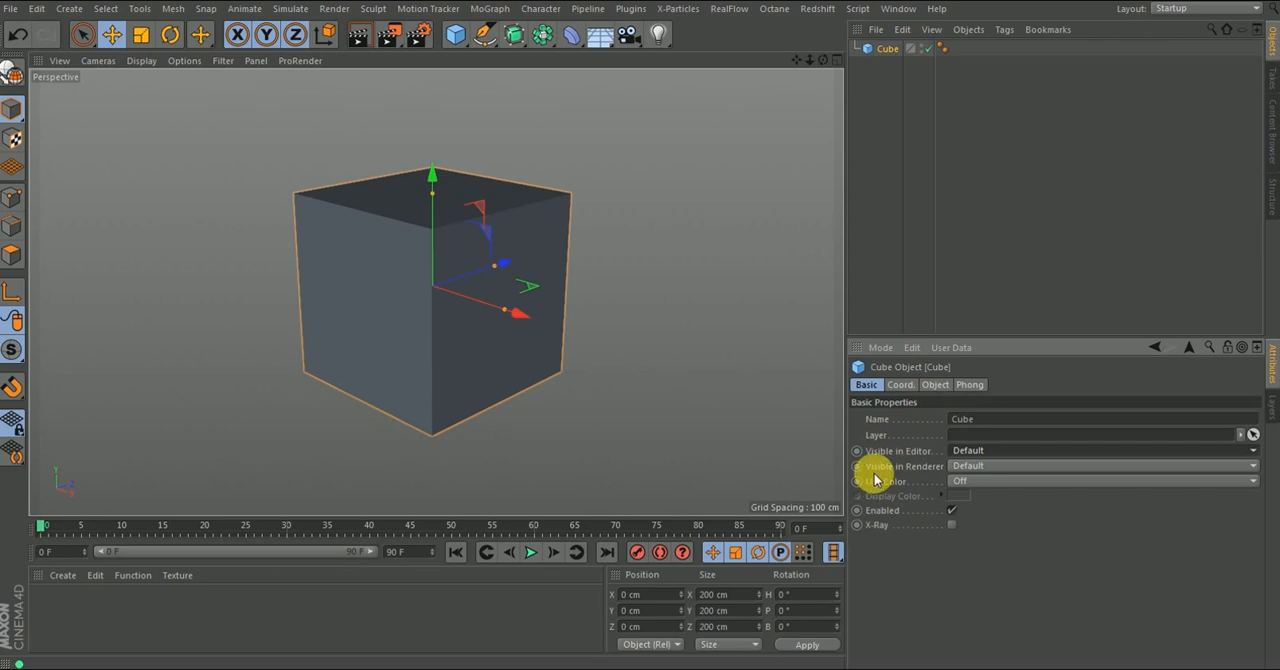
- Set the cube's size to 225 cm in X, 236 cm in Y and 164 cm in Z, with 4 segments on each axis
{"action": "left_click", "coordinate": [935, 385]}
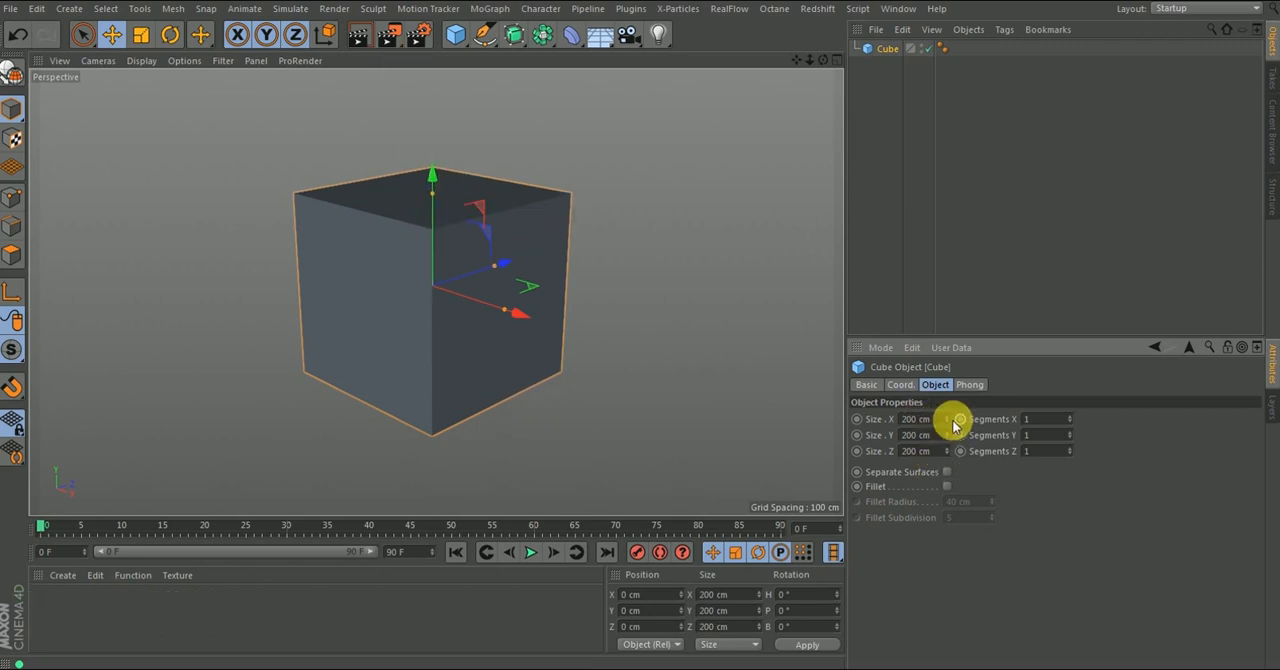
{"action": "left_click_drag", "start_coordinate": [945, 419], "coordinate": [957, 498]}
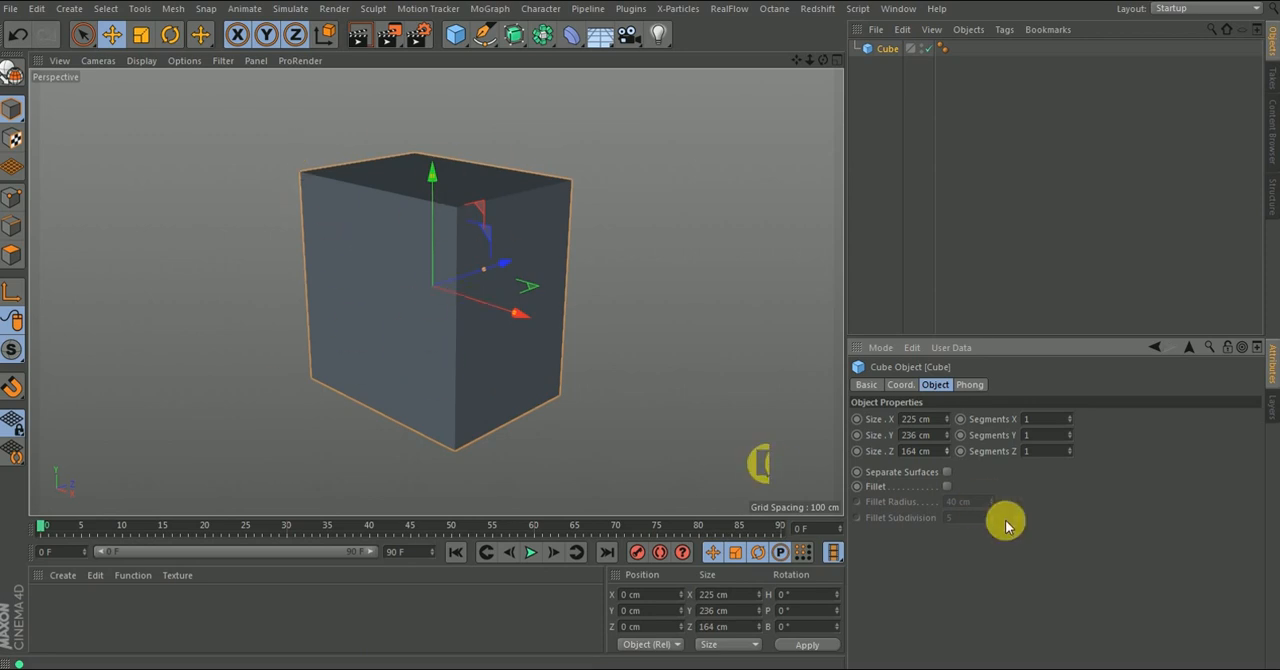
{"action": "double_click", "coordinate": [1070, 417]}
{"action": "triple_click", "coordinate": [1069, 451]}
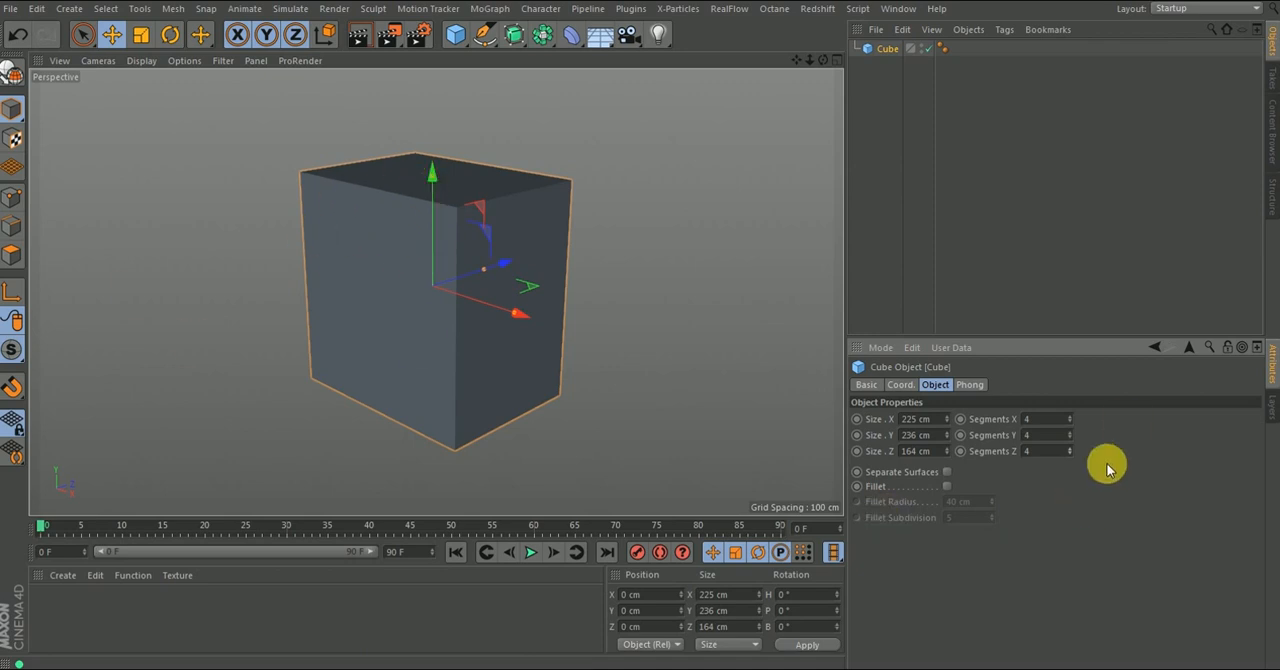
- Display the perspective view with Gouraud Shading (Lines)
{"action": "left_click", "coordinate": [142, 62]}
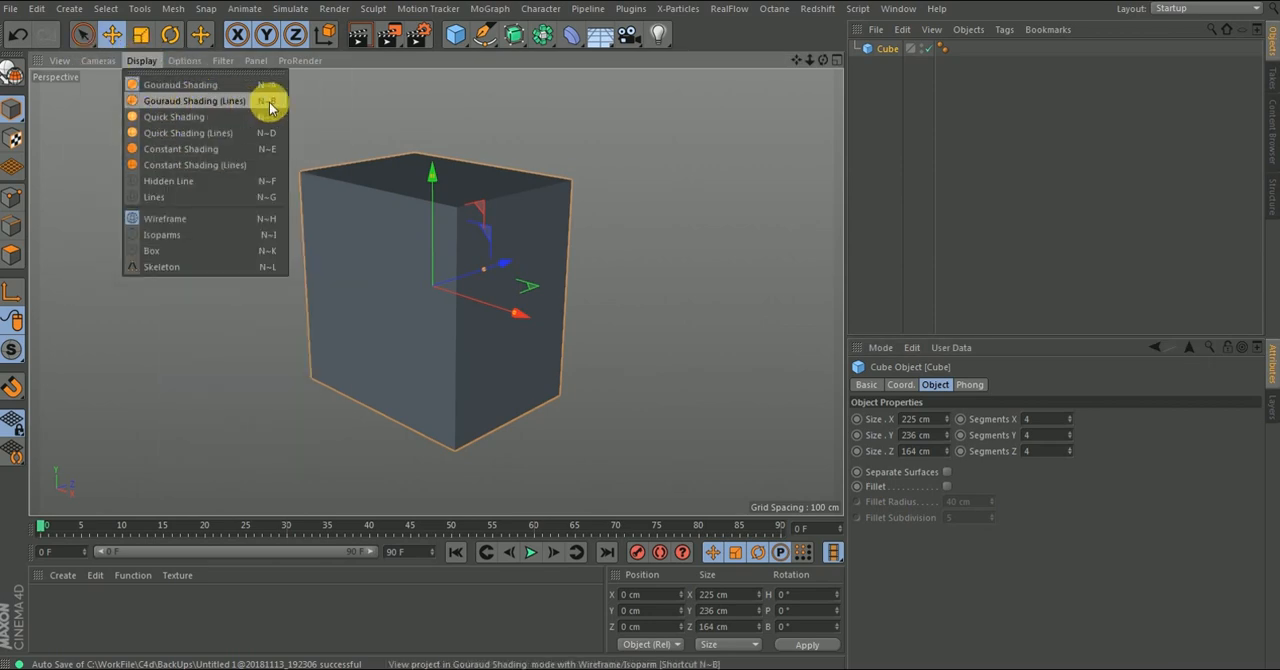
{"action": "left_click", "coordinate": [180, 101]}
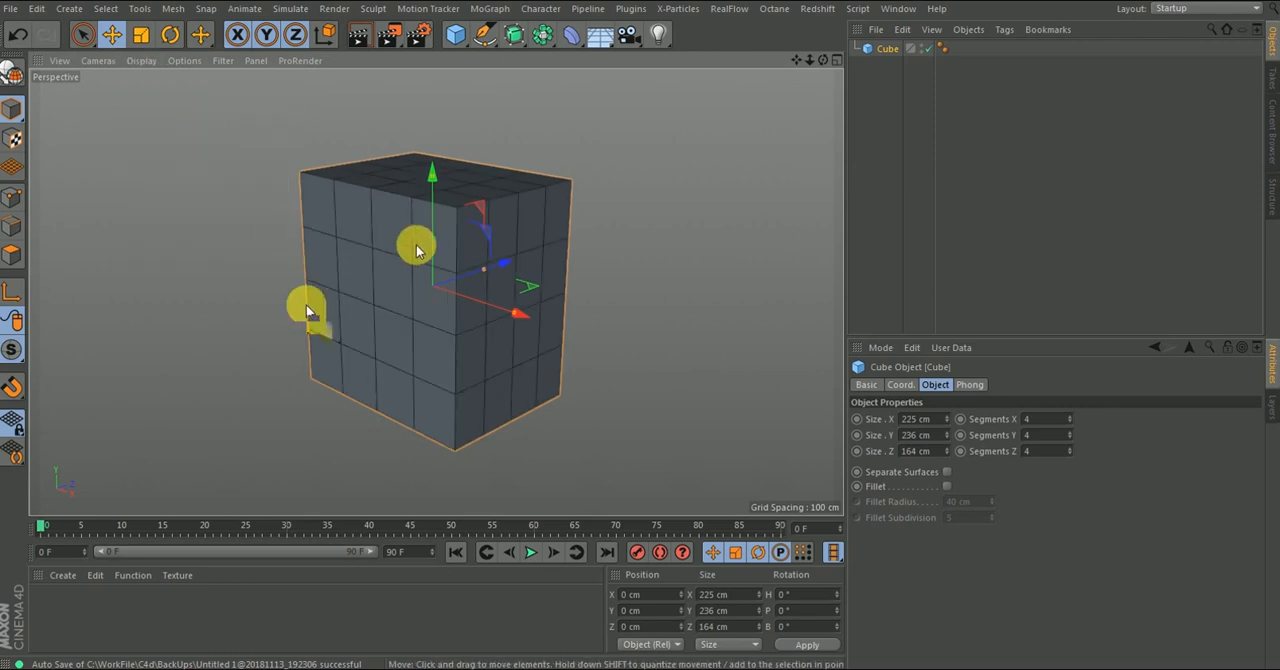
- Change the cube's segments to 7 in X, 7 in Y and 2 in Z
{"action": "left_click", "coordinate": [1069, 439]}
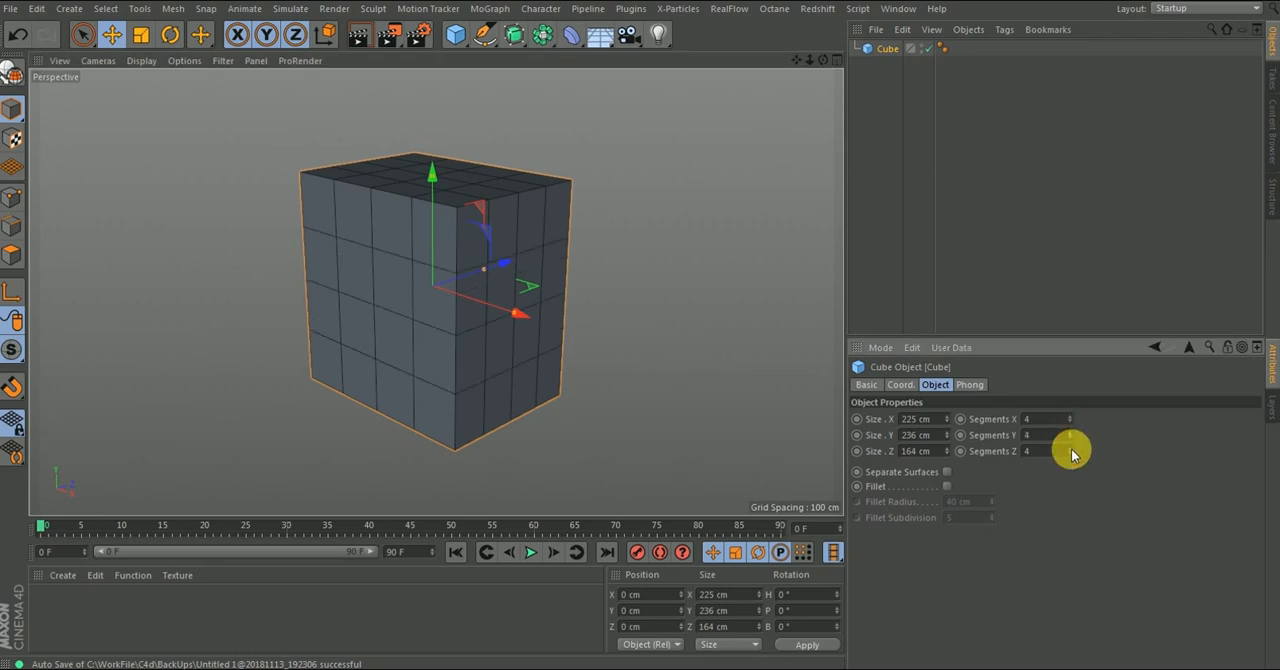
{"action": "left_click_drag", "start_coordinate": [1066, 449], "coordinate": [1072, 455]}
{"action": "left_click", "coordinate": [1071, 454]}
{"action": "left_click", "coordinate": [1069, 418]}
{"action": "left_click", "coordinate": [1069, 418]}
{"action": "left_click", "coordinate": [1069, 418]}
{"action": "left_click", "coordinate": [1069, 431]}
{"action": "left_click", "coordinate": [1069, 431]}
- Set the cube's segments to 1 on the X, Y and Z axes
{"action": "left_click_drag", "start_coordinate": [1050, 421], "coordinate": [976, 446]}
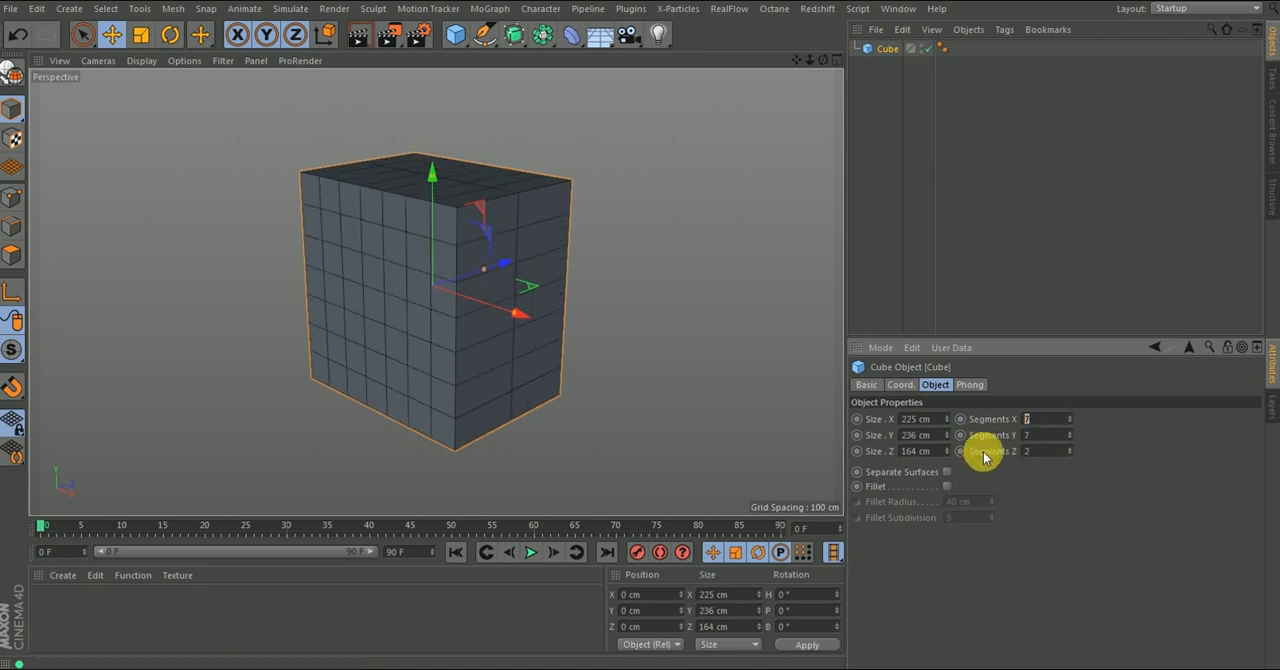
{"action": "key", "text": "Tab"}
{"action": "type", "text": "1"}
{"action": "key", "text": "Tab"}
{"action": "type", "text": "1"}
{"action": "key", "text": "Return"}
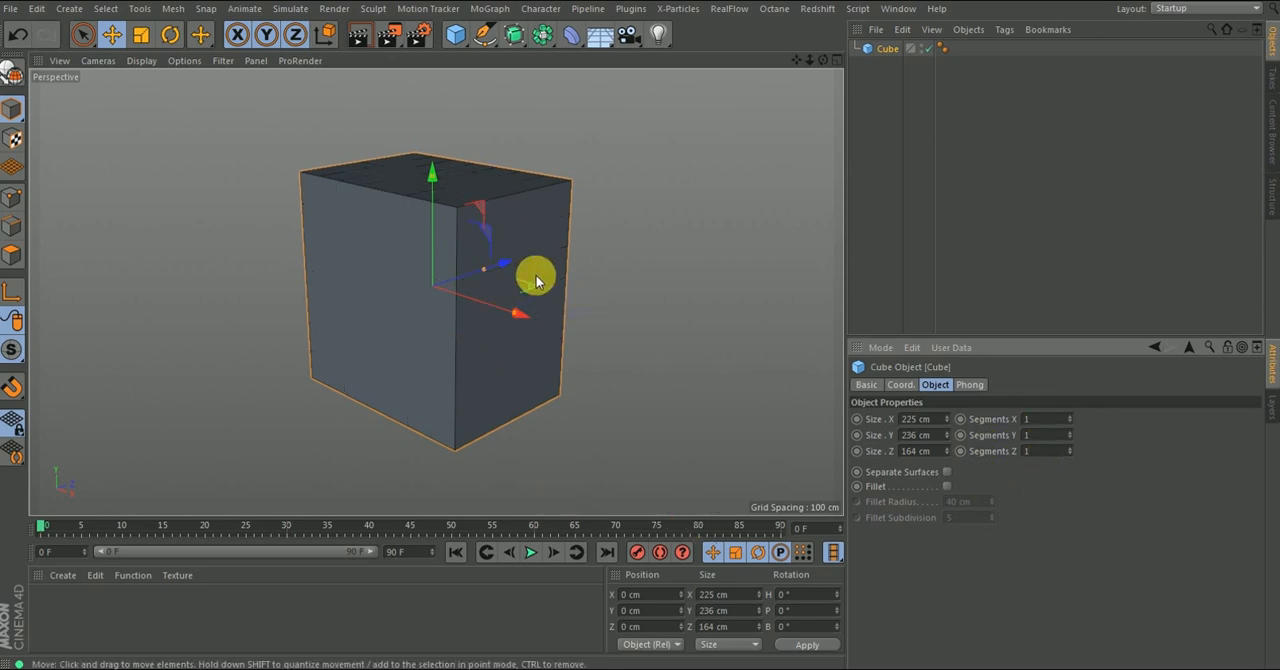
{"action": "left_click", "coordinate": [1050, 420]}
{"action": "key", "text": "Tab"}
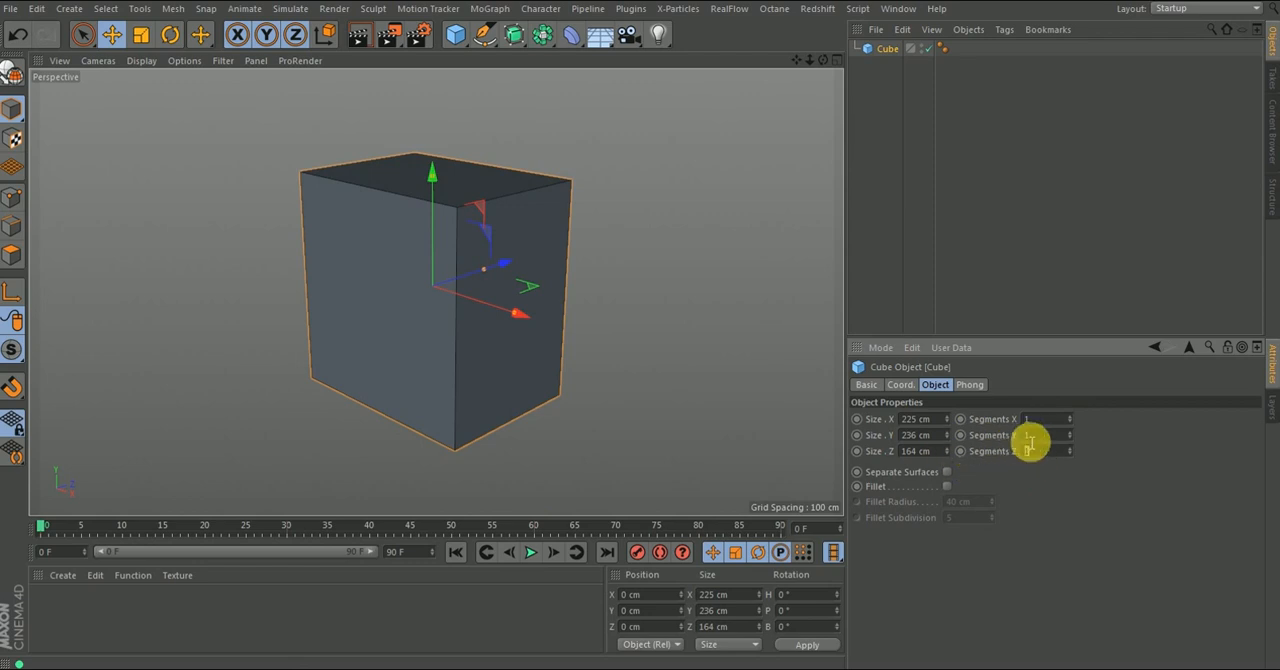
{"action": "left_click", "coordinate": [1042, 421]}
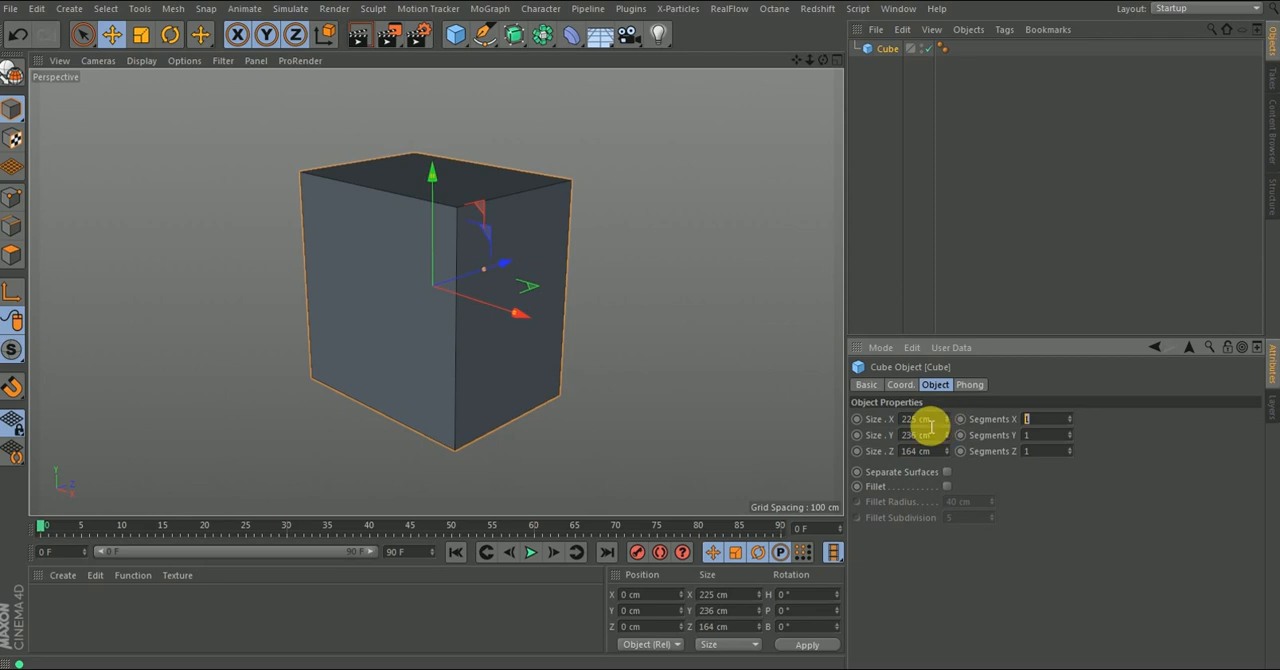
- Restore the cube's size to 200 cm on the X, Y and Z axes
{"action": "left_click_drag", "start_coordinate": [942, 424], "coordinate": [831, 438]}
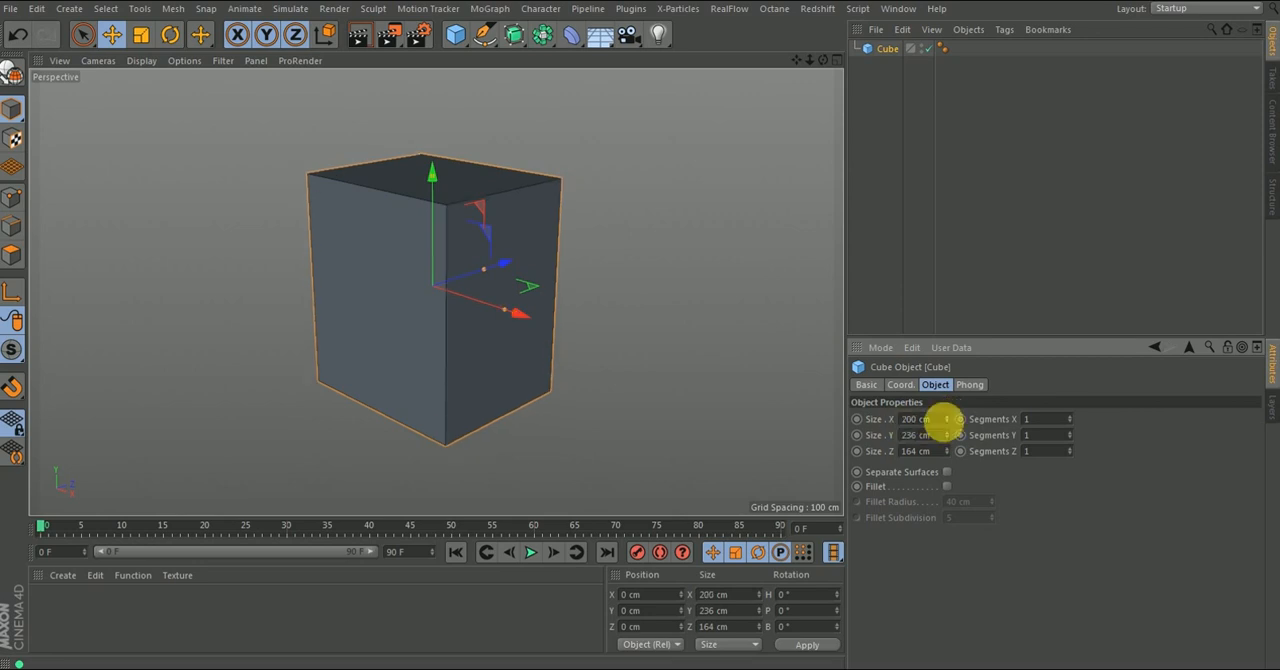
{"action": "left_click_drag", "start_coordinate": [945, 435], "coordinate": [947, 463]}
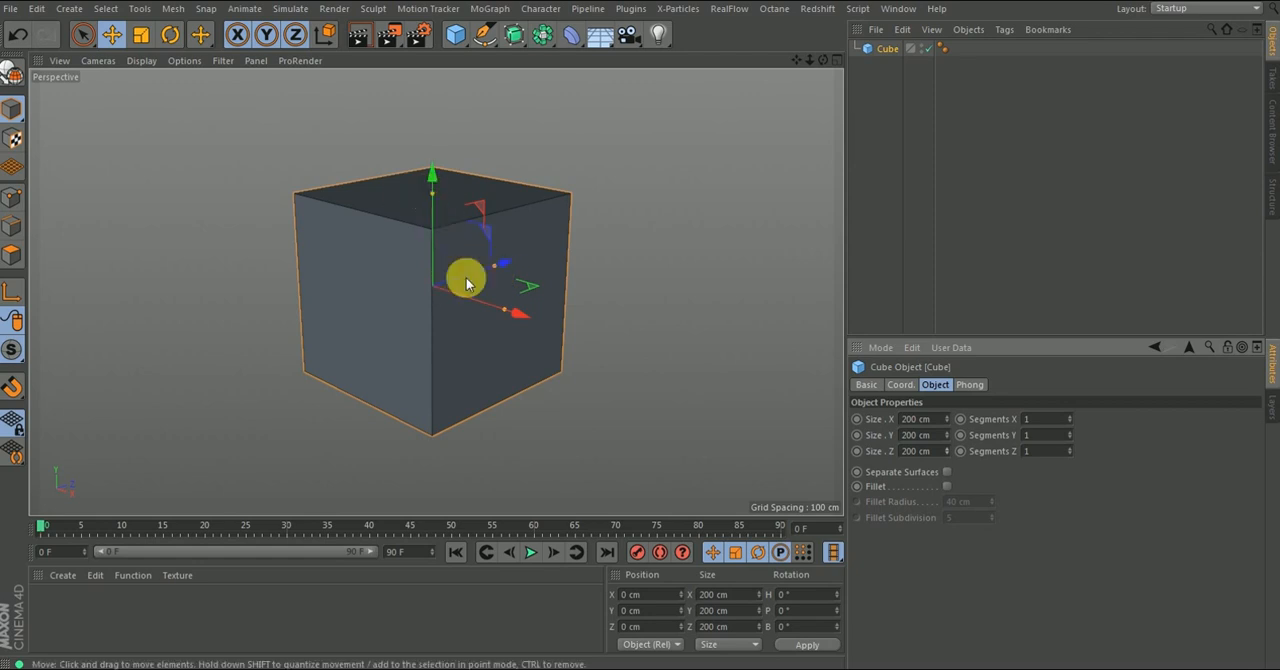
- Flatten the cube into a thin slab by setting its Y size to 15 cm
{"action": "left_click_drag", "start_coordinate": [436, 199], "coordinate": [424, 268]}
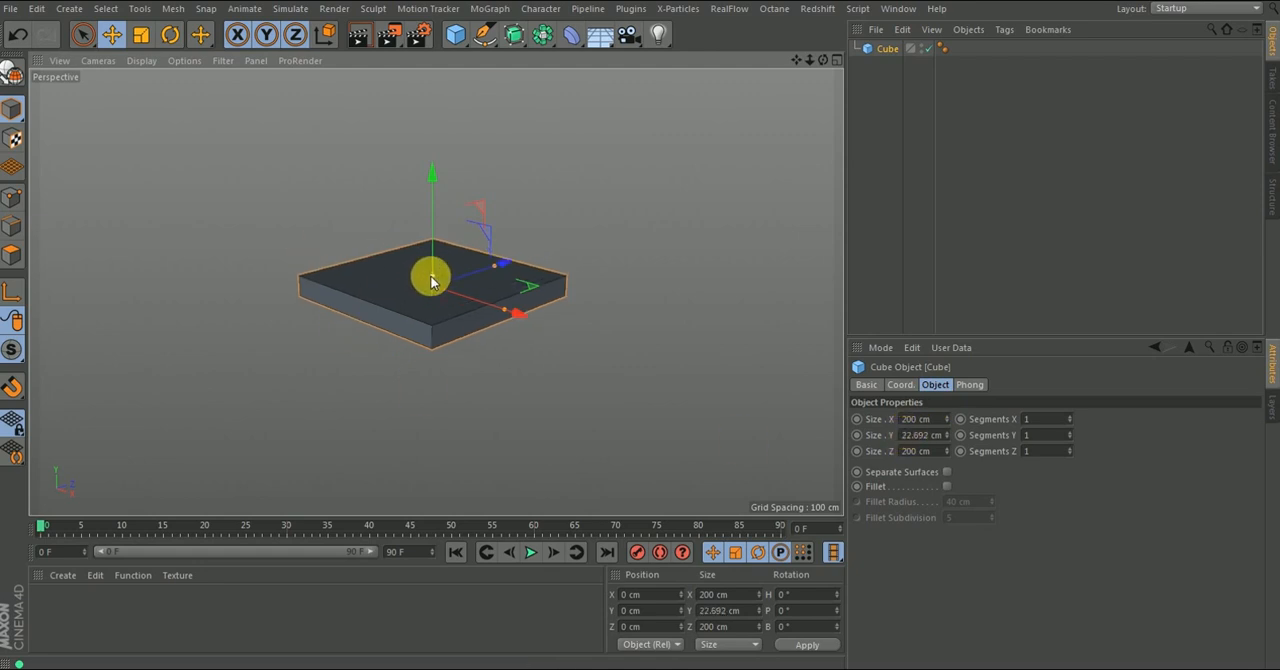
{"action": "left_click_drag", "start_coordinate": [432, 272], "coordinate": [432, 279]}
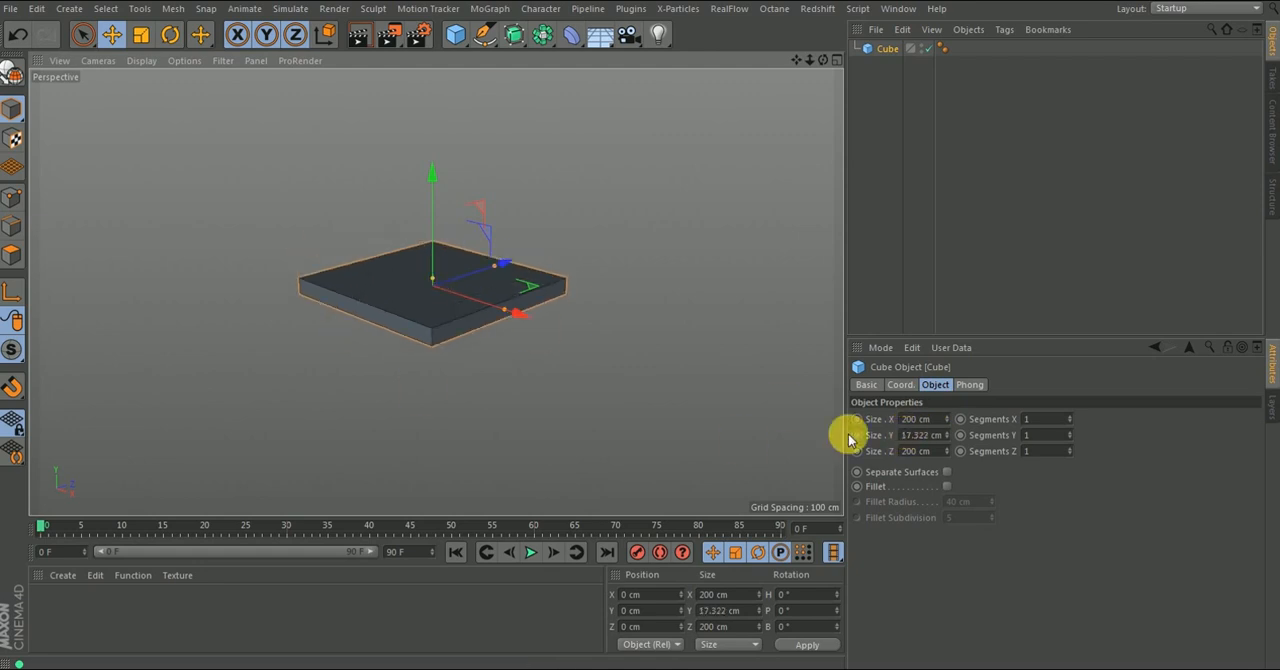
{"action": "double_click", "coordinate": [924, 436]}
{"action": "type", "text": "15"}
{"action": "key", "text": "Return"}
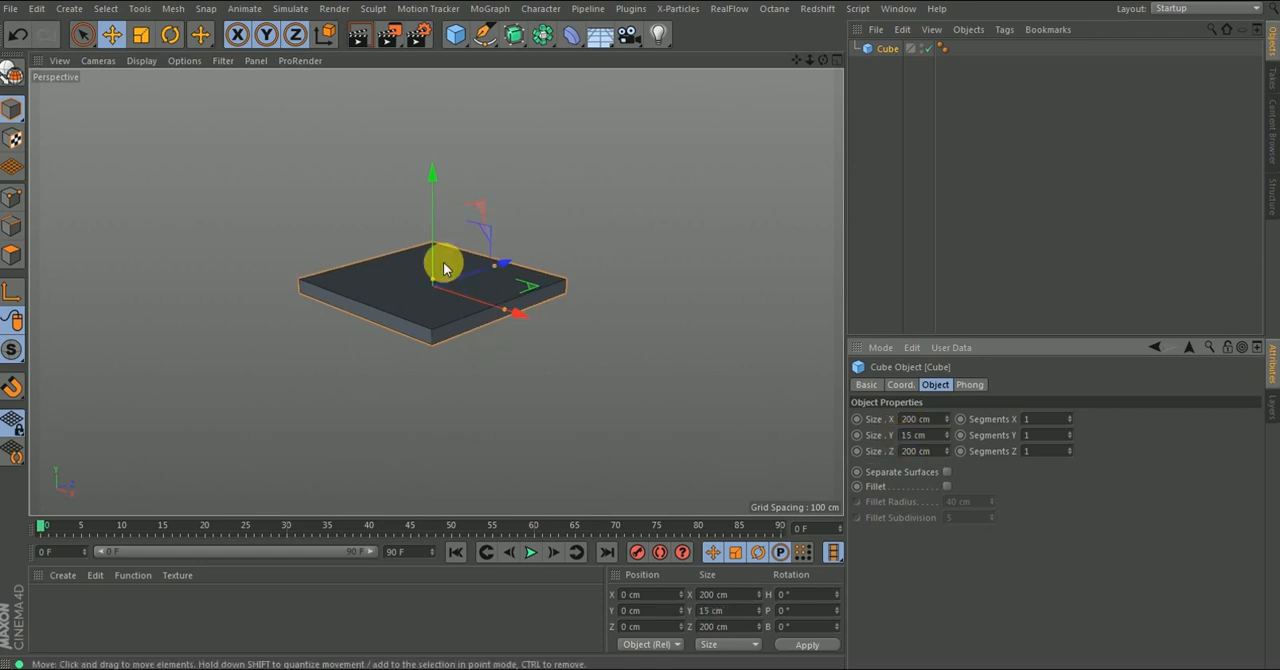
{"action": "left_click_drag", "start_coordinate": [480, 306], "coordinate": [422, 310], "text": "alt"}
{"action": "middle_click_drag", "start_coordinate": [427, 289], "coordinate": [451, 306], "text": "alt"}
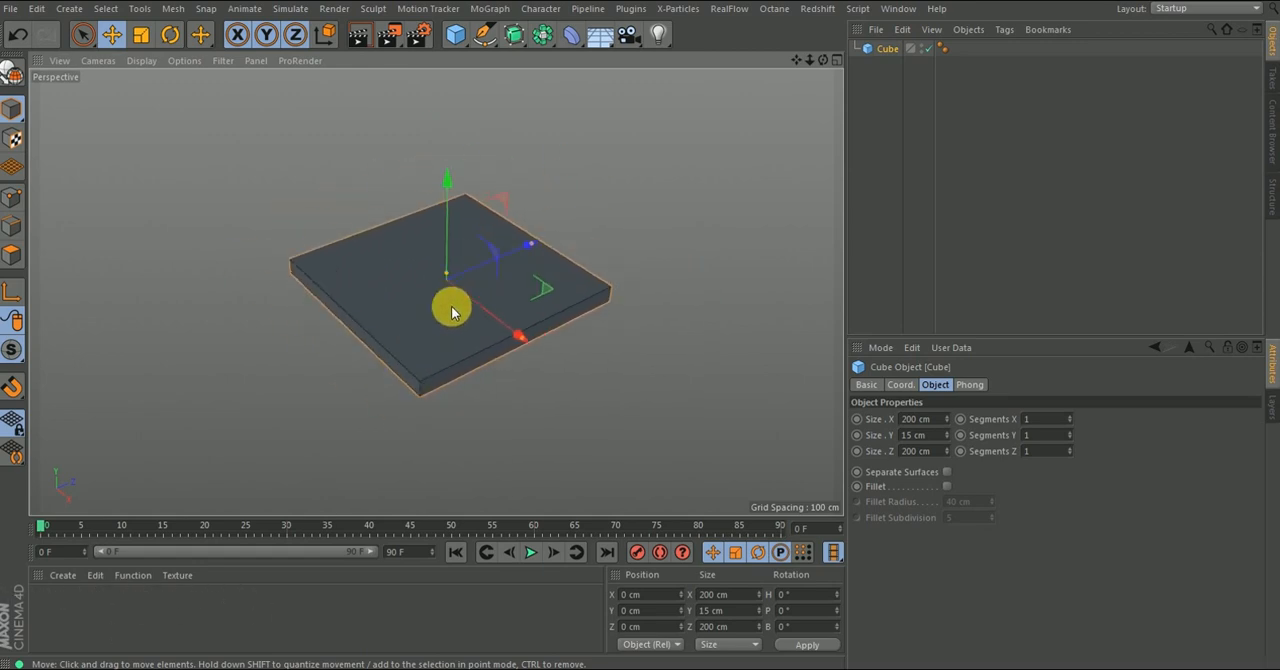
{"action": "mouse_move", "coordinate": [438, 315]}
{"action": "right_mouse_down", "text": "alt"}
{"action": "mouse_move", "coordinate": [466, 252]}
{"action": "mouse_move", "coordinate": [457, 315]}
{"action": "mouse_move", "coordinate": [486, 209]}
{"action": "mouse_move", "coordinate": [451, 372]}
{"action": "mouse_move", "coordinate": [443, 306]}
{"action": "right_mouse_up", "text": "alt"}
{"action": "left_click_drag", "start_coordinate": [443, 306], "coordinate": [470, 280], "text": "alt"}
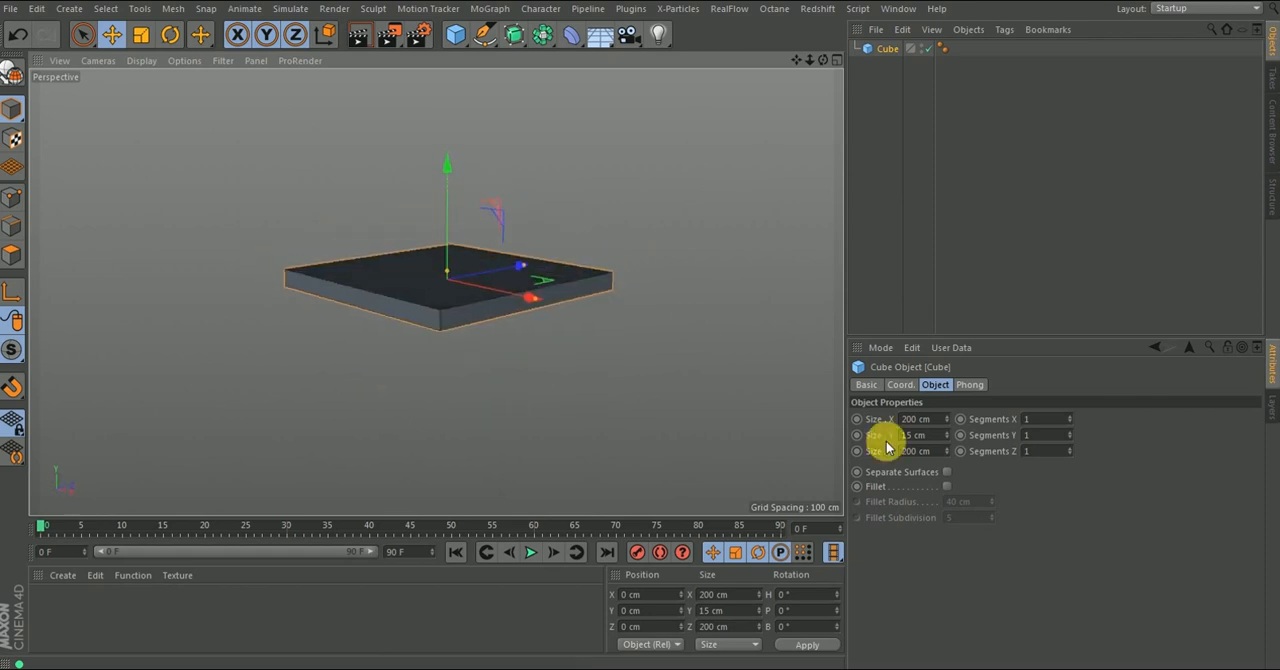
{"action": "left_click_drag", "start_coordinate": [277, 269], "coordinate": [275, 78], "text": "alt"}
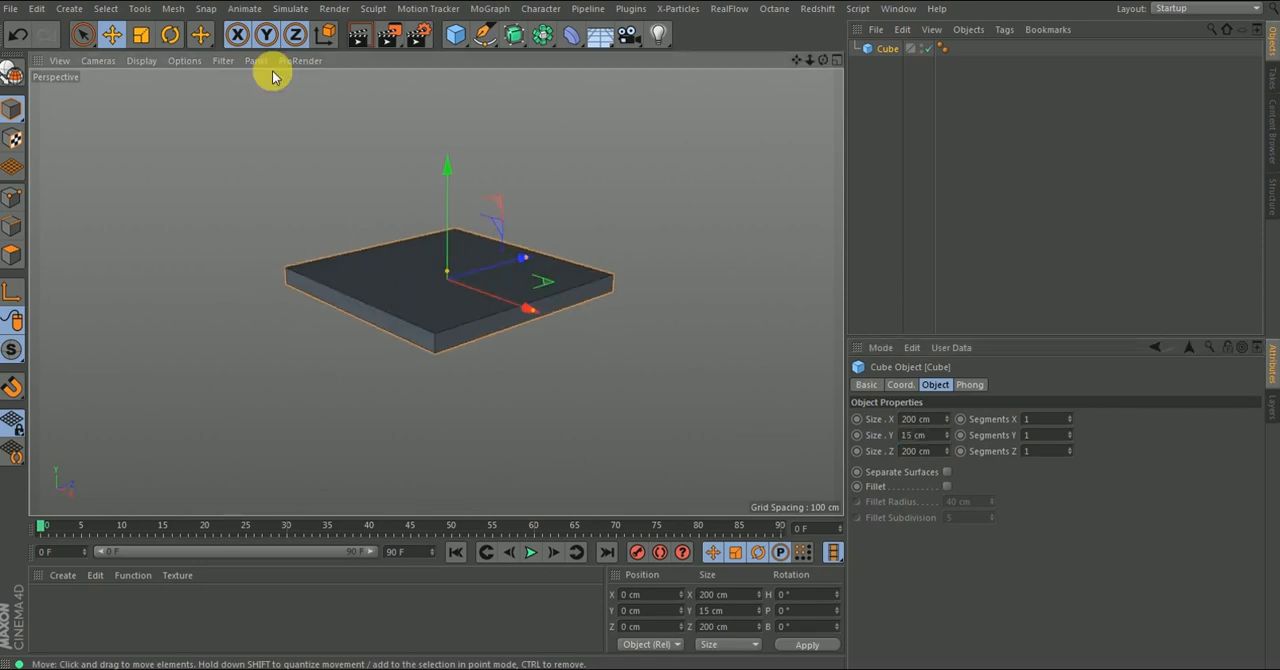
- Show the grid in the perspective viewport by enabling its display filter
{"action": "left_click", "coordinate": [220, 64]}
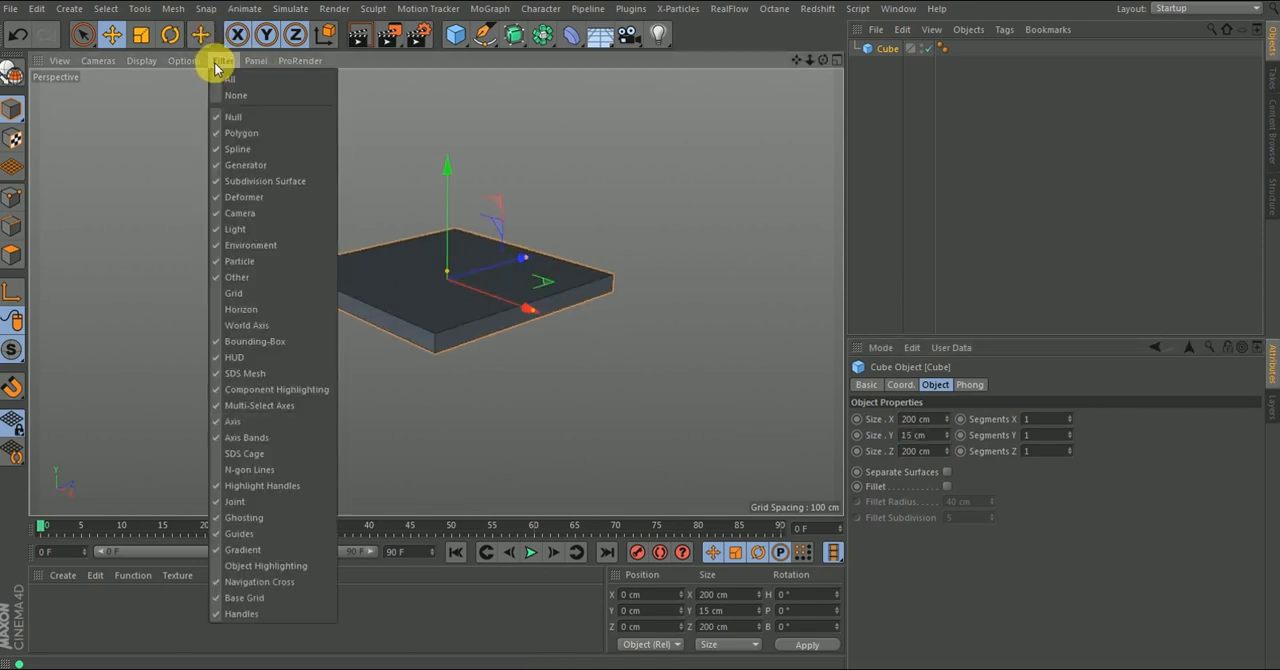
{"action": "left_click", "coordinate": [228, 295]}
{"action": "right_click_drag", "start_coordinate": [431, 338], "coordinate": [450, 209], "text": "alt"}
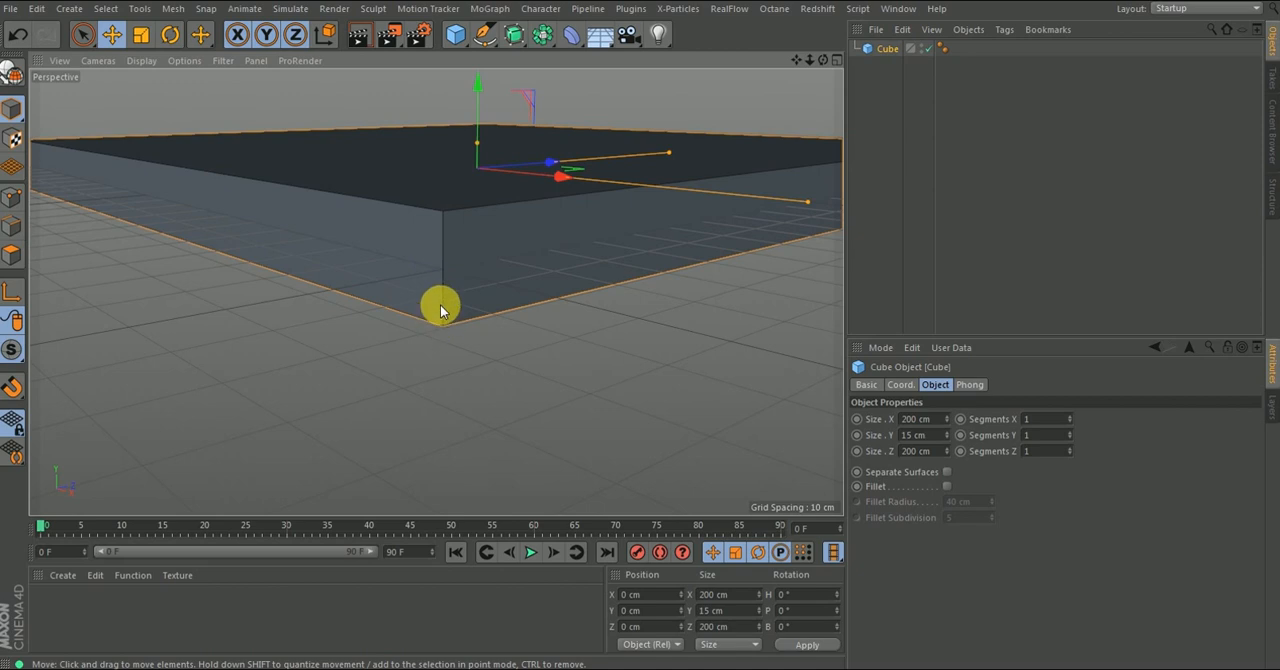
{"action": "left_click_drag", "start_coordinate": [487, 312], "coordinate": [457, 313], "text": "alt"}
{"action": "right_click_drag", "start_coordinate": [424, 320], "coordinate": [386, 436], "text": "alt"}
{"action": "left_click_drag", "start_coordinate": [483, 313], "coordinate": [449, 311], "text": "alt"}
{"action": "right_click_drag", "start_coordinate": [423, 314], "coordinate": [431, 251], "text": "alt"}
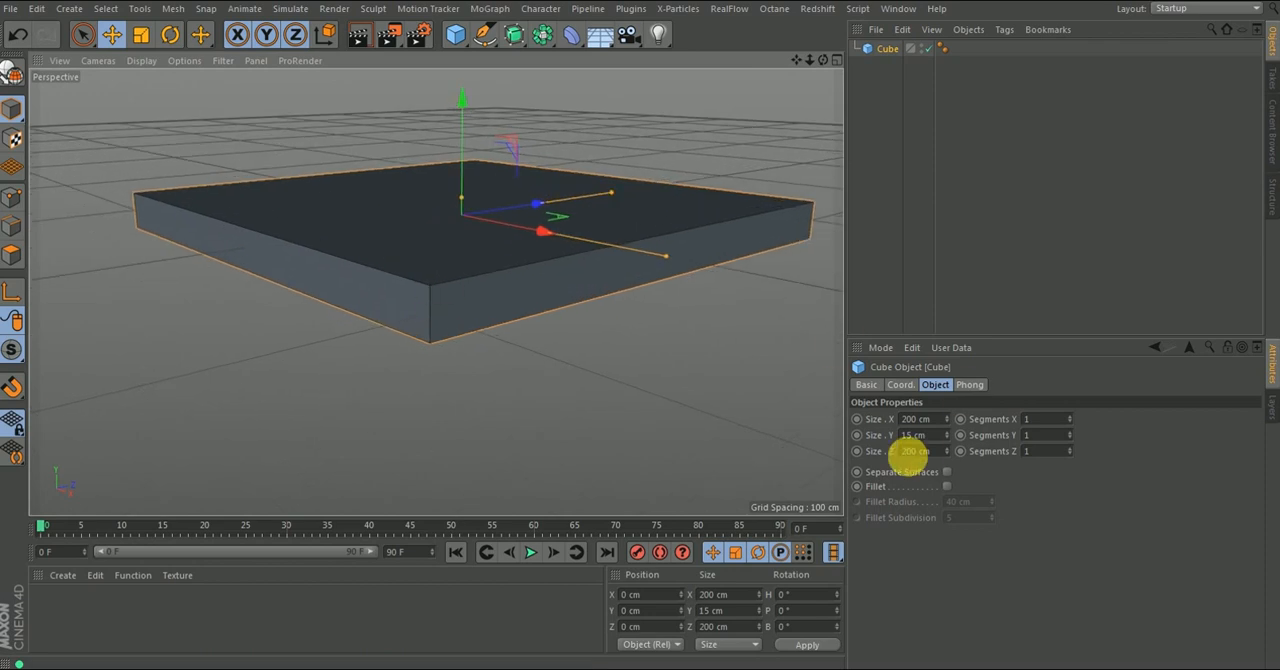
- Set the cube's Y size to 20 cm
{"action": "left_click_drag", "start_coordinate": [932, 438], "coordinate": [834, 451]}
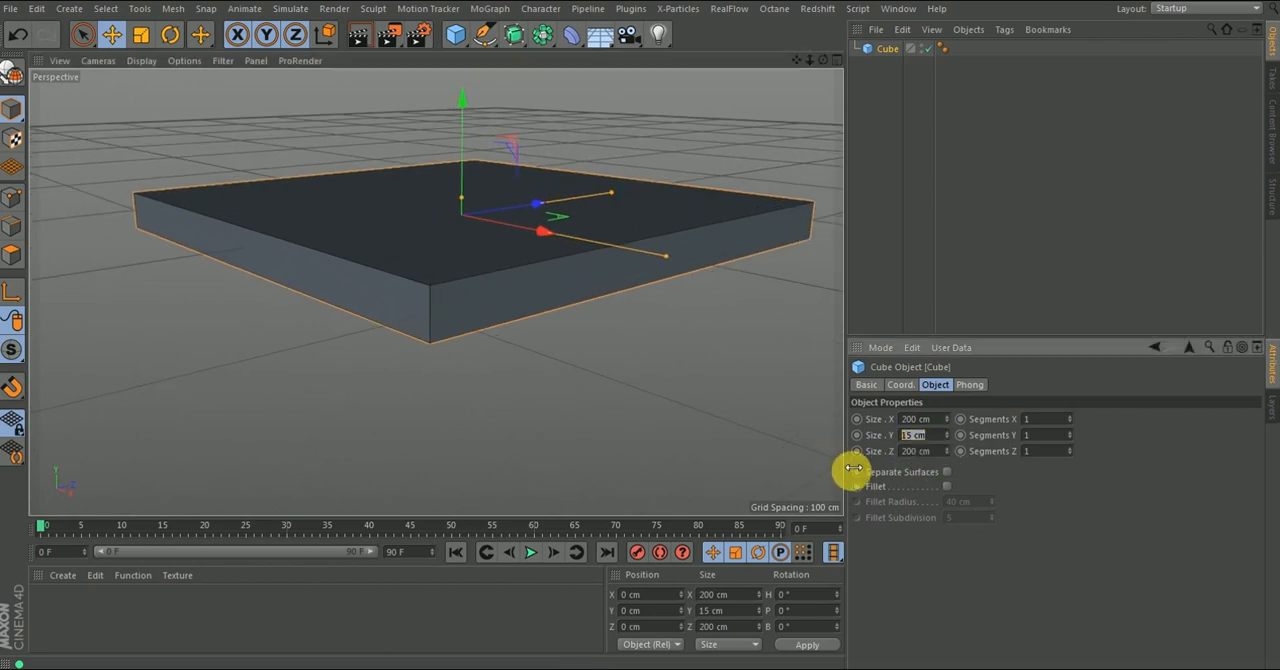
{"action": "type", "text": "20"}
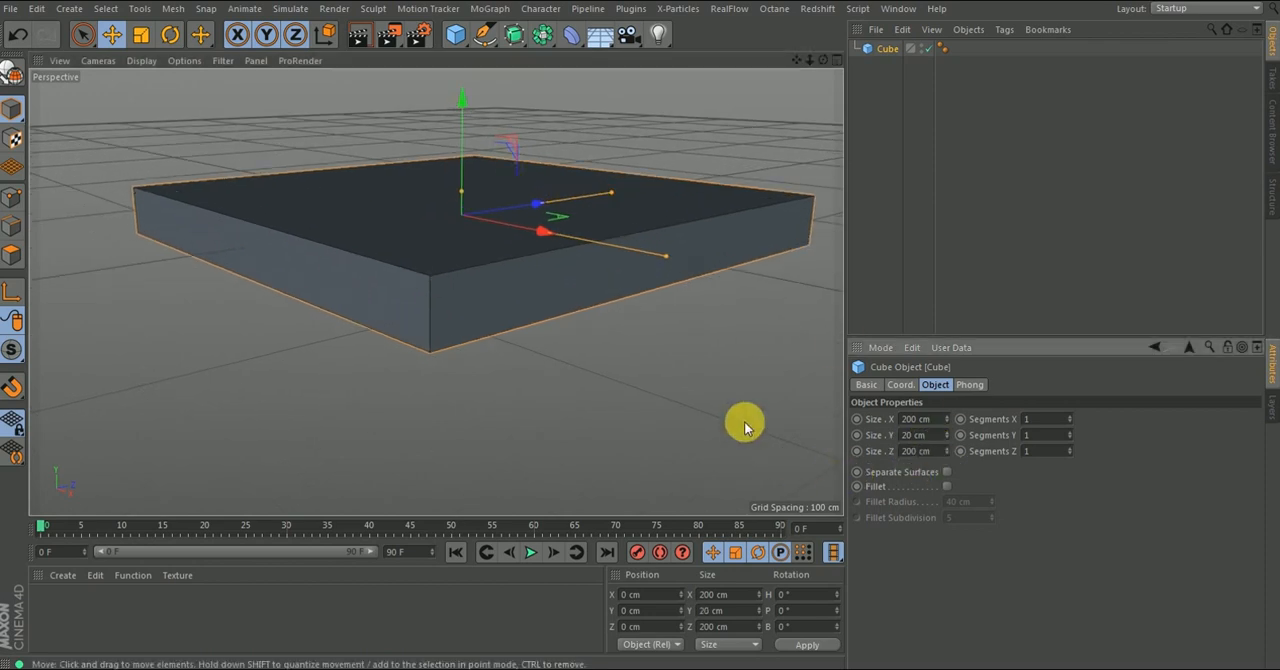
{"action": "left_click", "coordinate": [716, 356]}
- Raise the slab onto the grid by setting its Y position to 10 cm
{"action": "scroll", "coordinate": [430, 330], "scroll_direction": "up", "scroll_amount": 3}
{"action": "scroll", "coordinate": [443, 316], "scroll_direction": "up", "scroll_amount": 2}
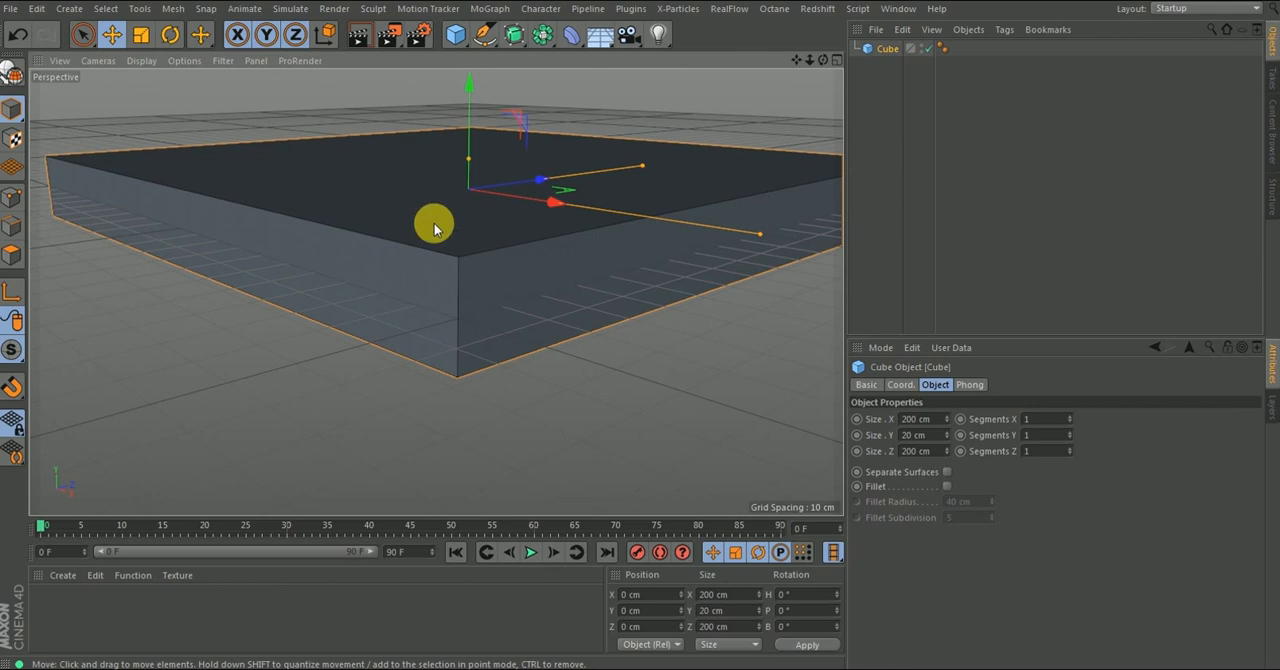
{"action": "left_click_drag", "start_coordinate": [470, 323], "coordinate": [431, 314], "text": "alt"}
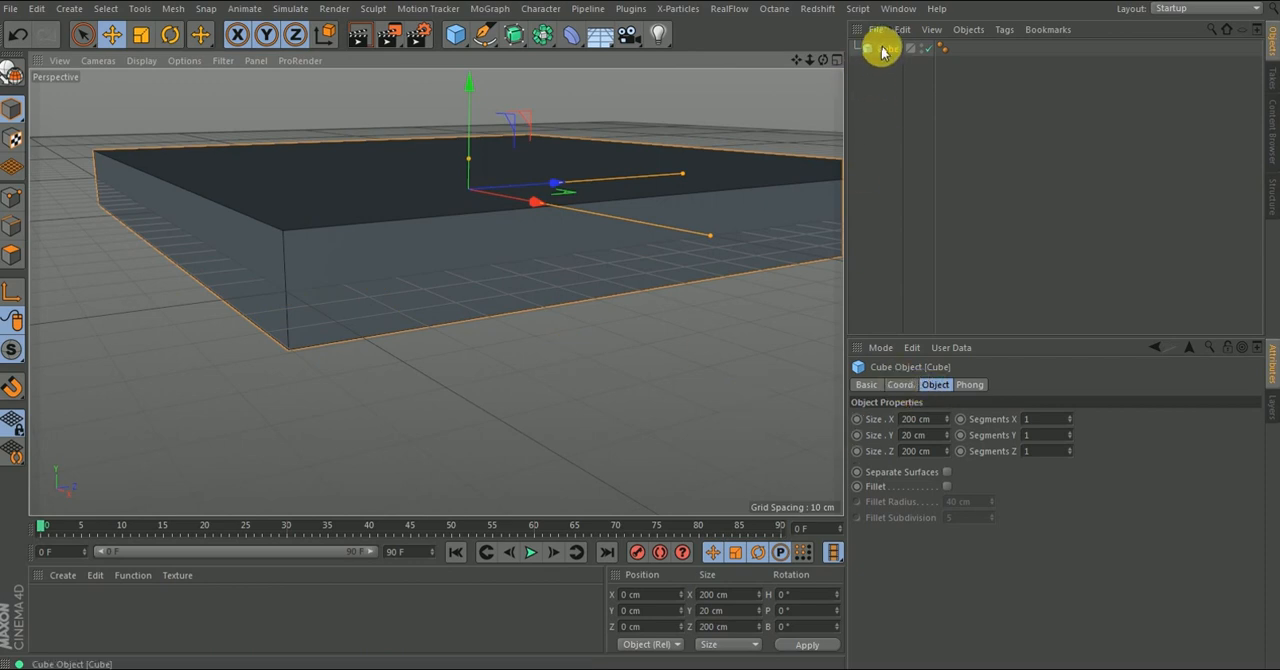
{"action": "left_click", "coordinate": [900, 384]}
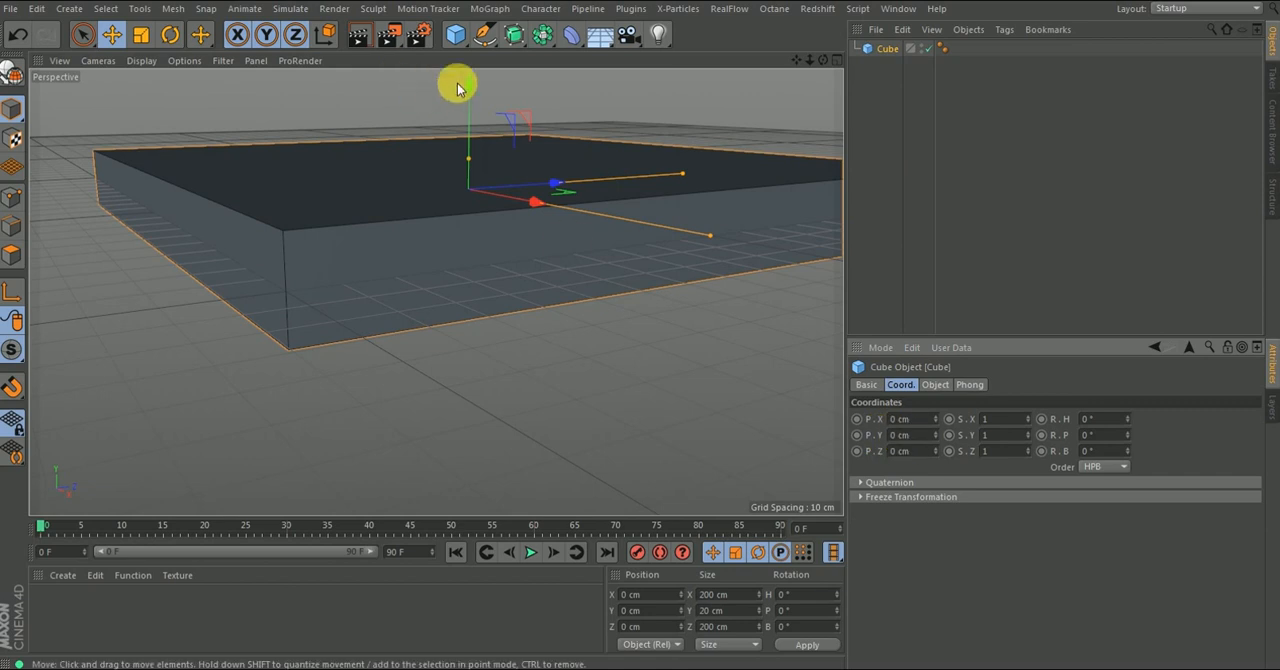
{"action": "left_click", "coordinate": [925, 437]}
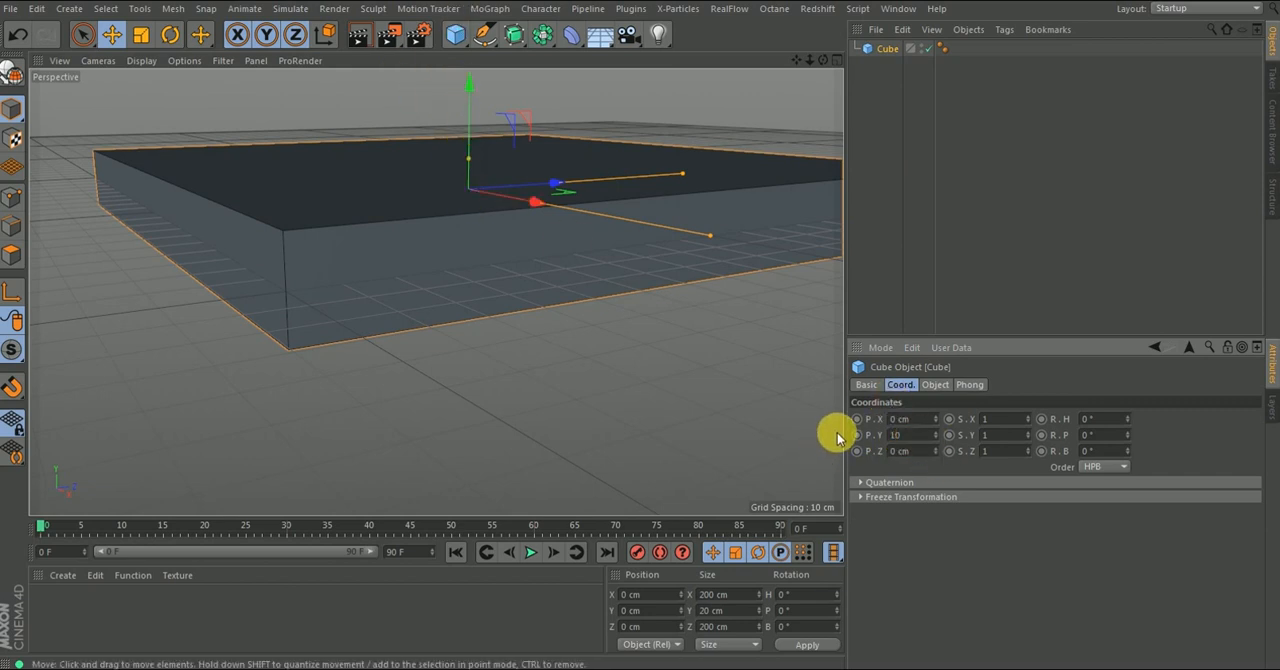
{"action": "key", "text": "Return"}
- Duplicate the flattened cube in the object list
{"action": "scroll", "coordinate": [305, 278], "scroll_direction": "down", "scroll_amount": 10}
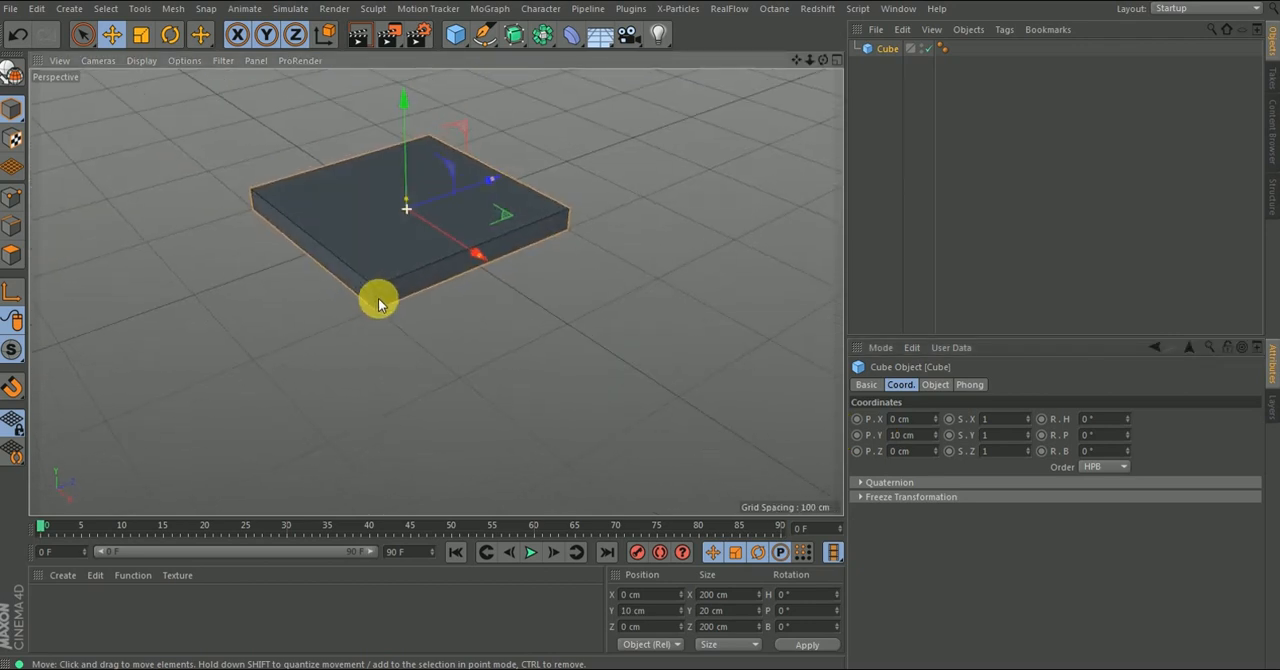
{"action": "scroll", "coordinate": [378, 303], "scroll_direction": "down", "scroll_amount": 10}
{"action": "left_click_drag", "start_coordinate": [433, 200], "coordinate": [402, 268], "text": "alt"}
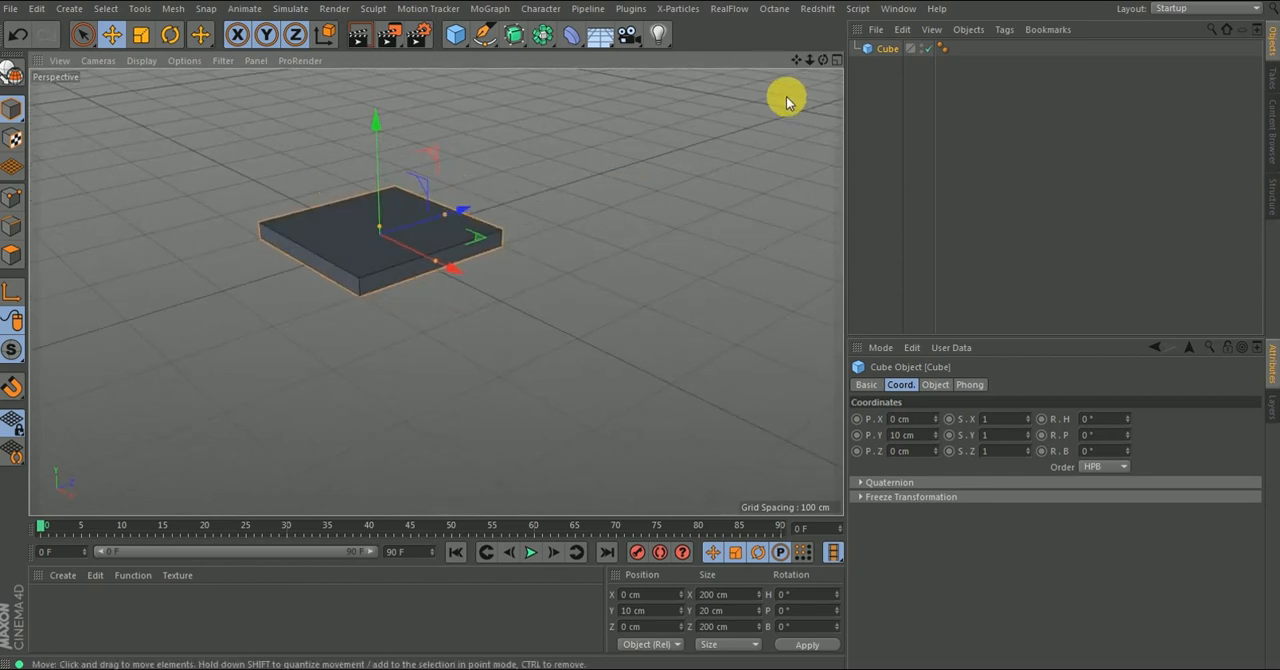
{"action": "left_click", "coordinate": [884, 54]}
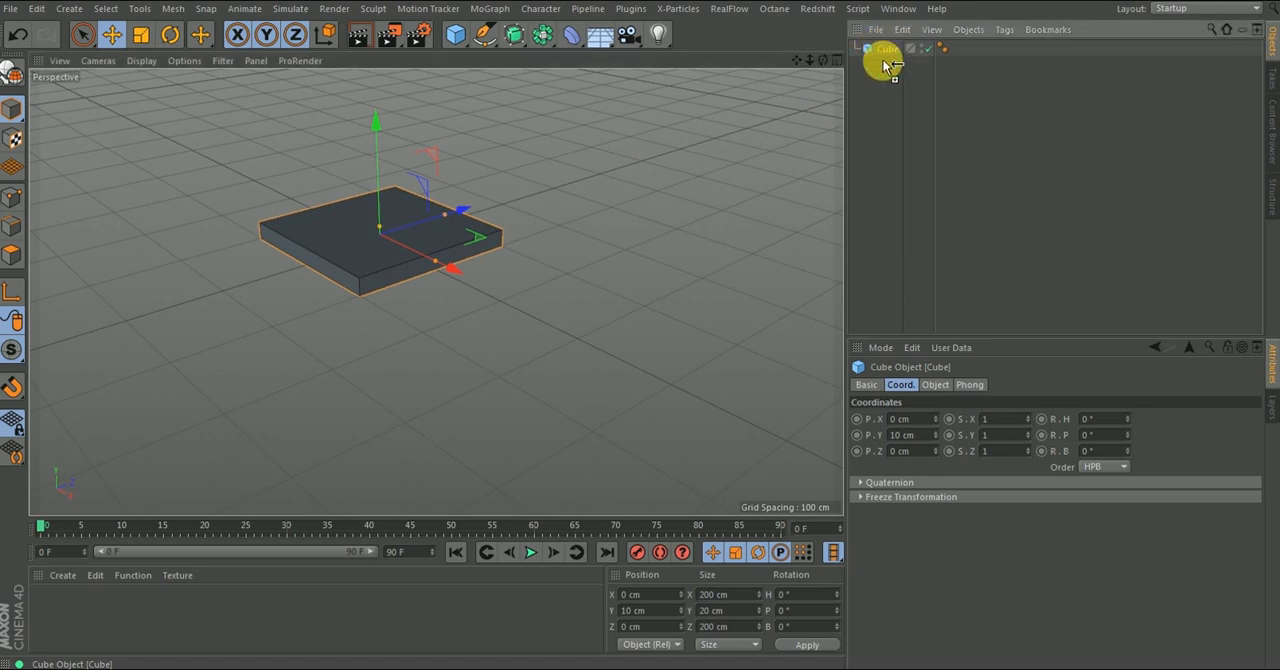
{"action": "left_click_drag", "start_coordinate": [884, 61], "coordinate": [885, 62], "text": "ctrl"}
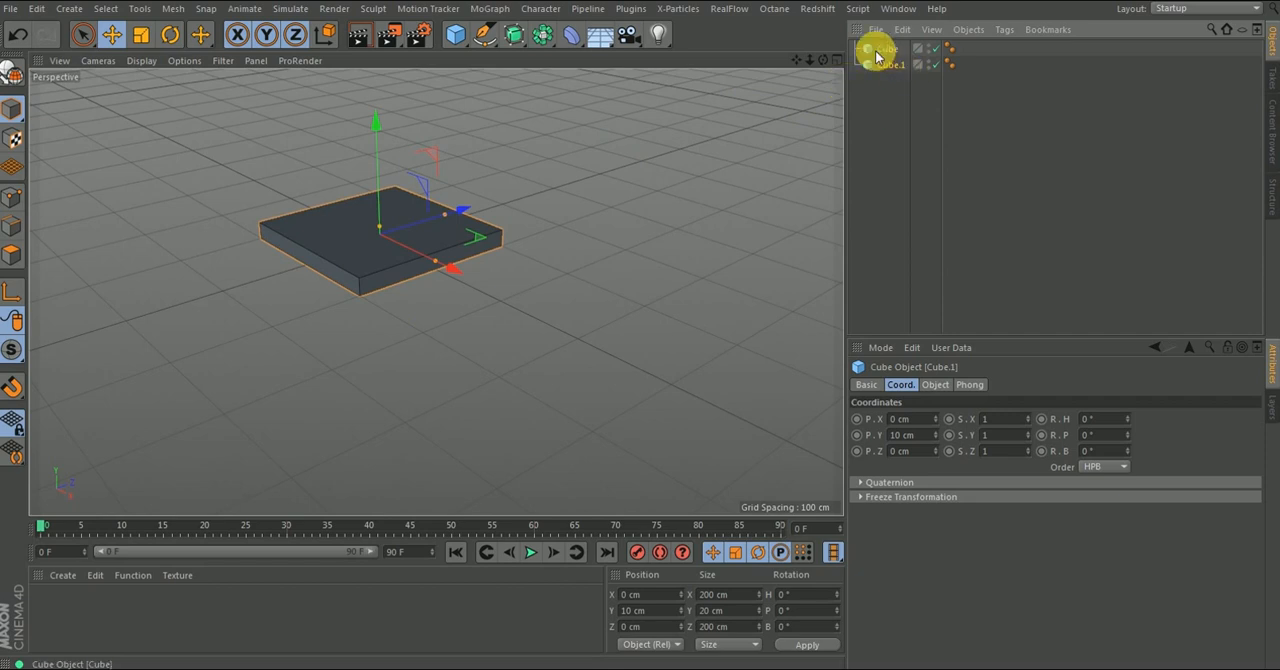
- Rename the original cube as "Seat base"
{"action": "right_click_drag", "start_coordinate": [393, 244], "coordinate": [382, 222], "text": "alt"}
{"action": "middle_click_drag", "start_coordinate": [376, 230], "coordinate": [450, 251], "text": "alt"}
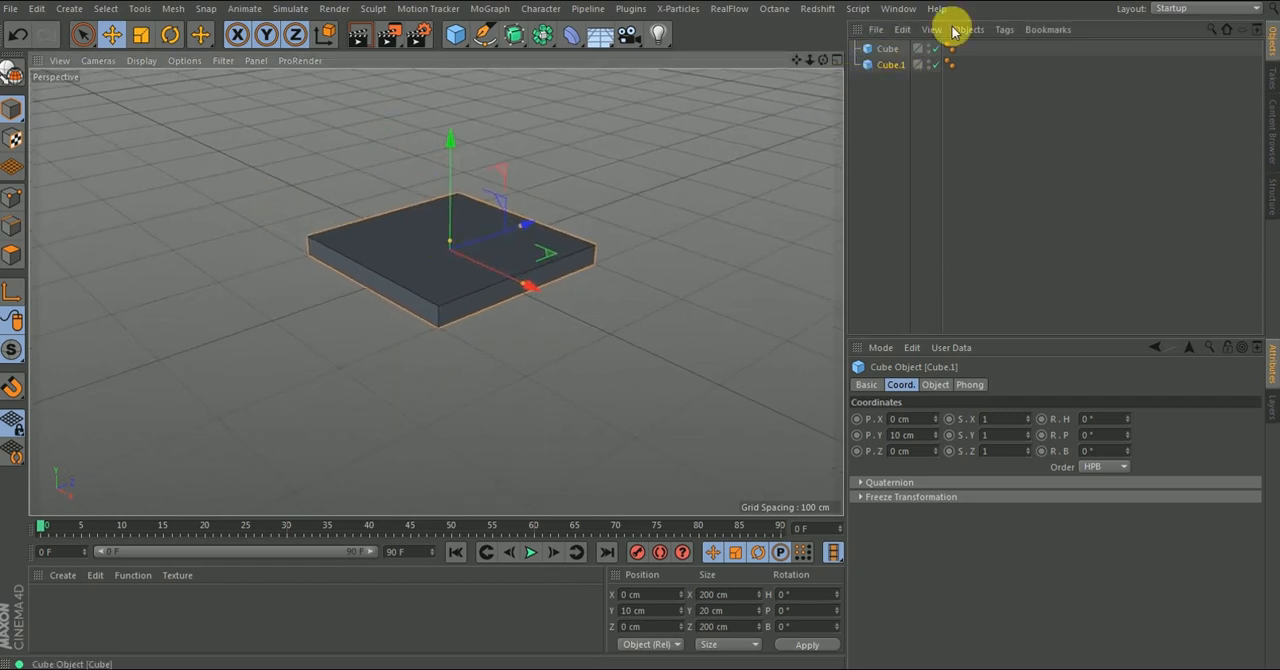
{"action": "double_click", "coordinate": [886, 50]}
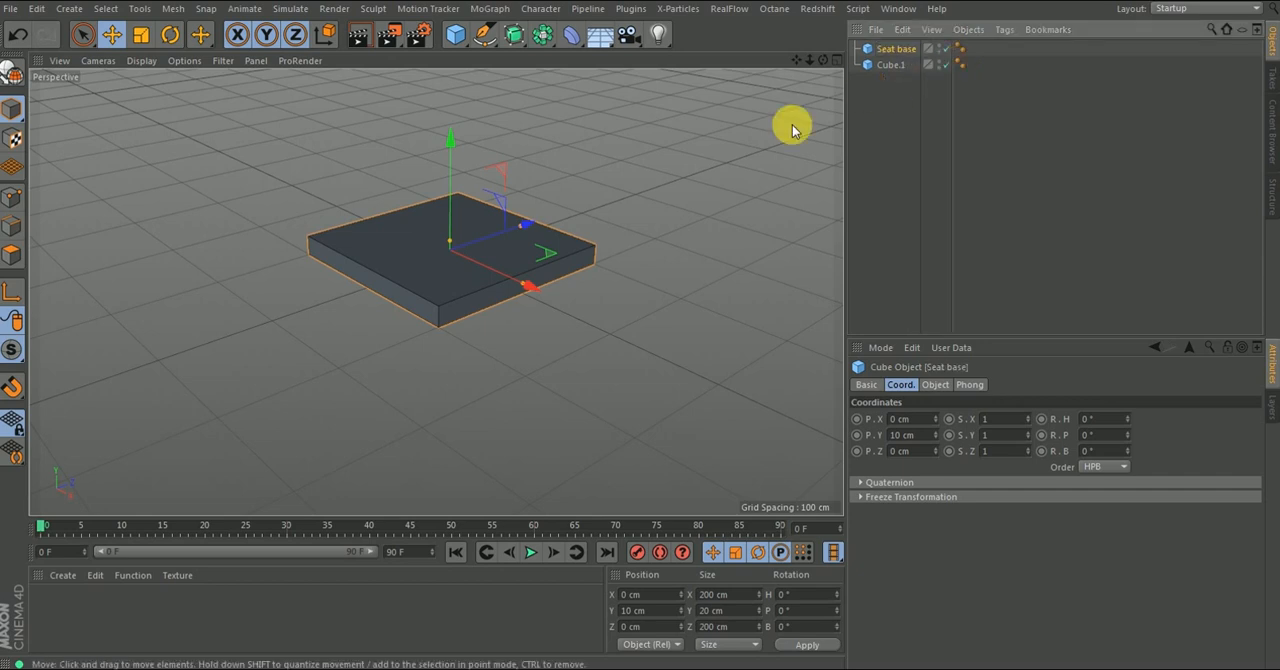
{"action": "left_click", "coordinate": [886, 49]}
- Rename the duplicated cube as "leg"
{"action": "left_click", "coordinate": [886, 65]}
{"action": "left_click_drag", "start_coordinate": [389, 240], "coordinate": [403, 291], "text": "alt"}
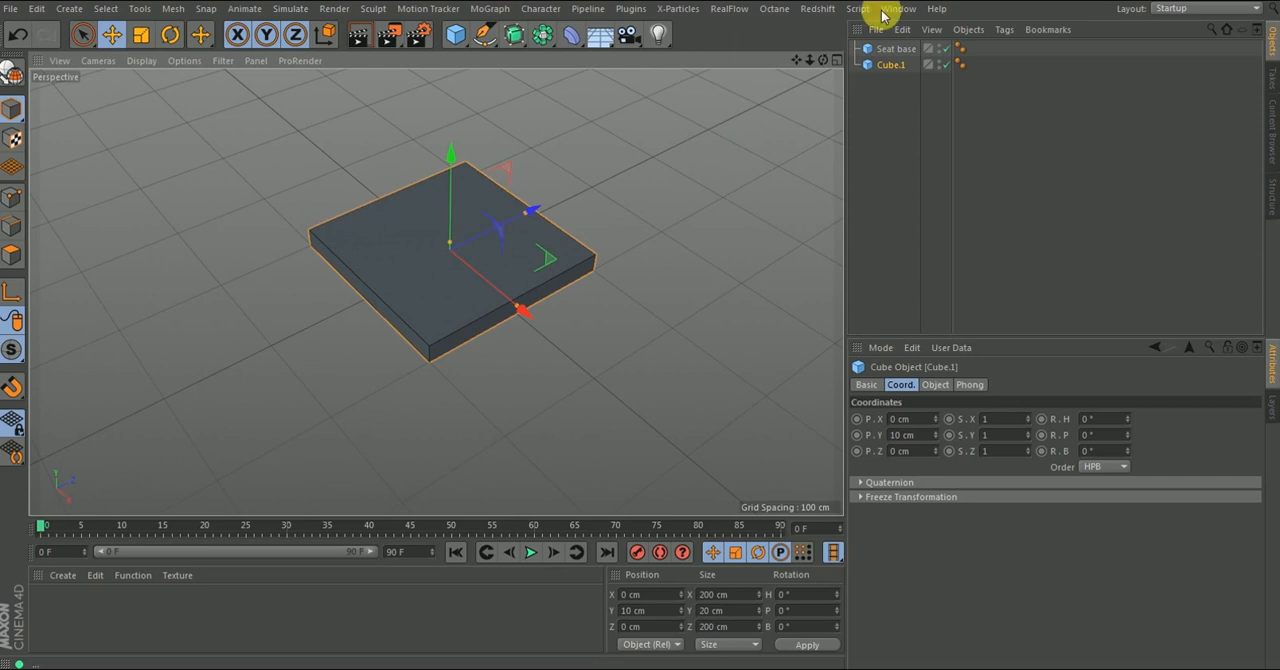
{"action": "double_click", "coordinate": [889, 64]}
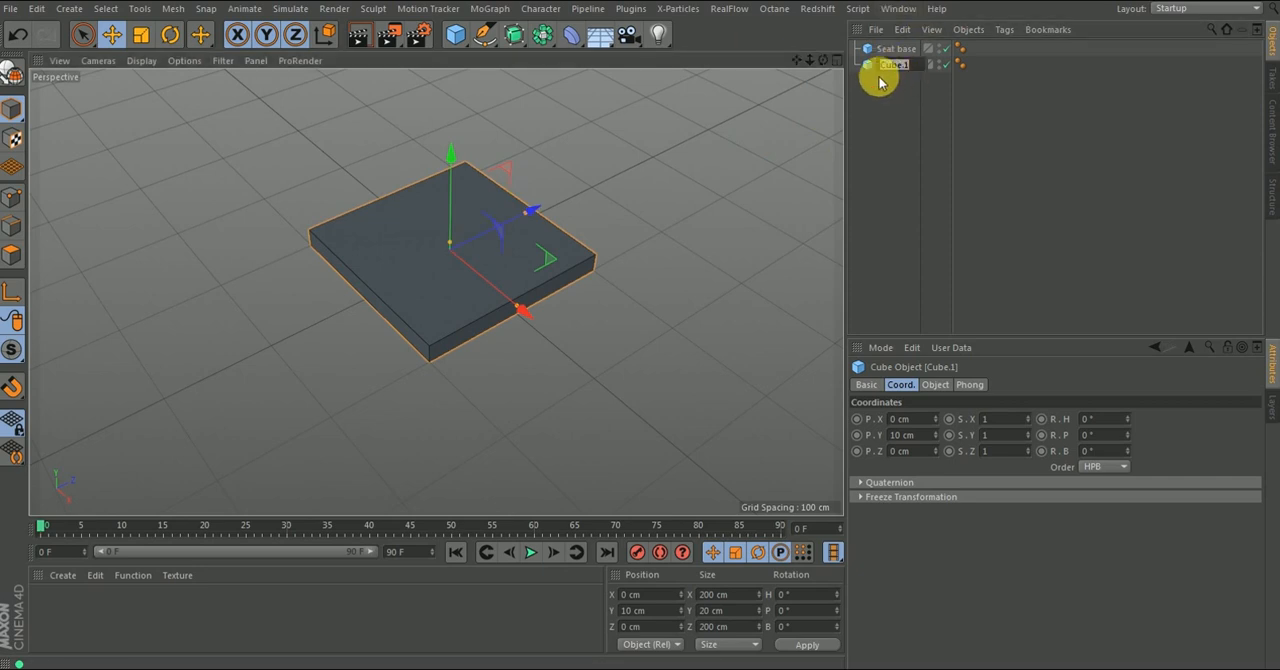
{"action": "key", "text": "Return"}
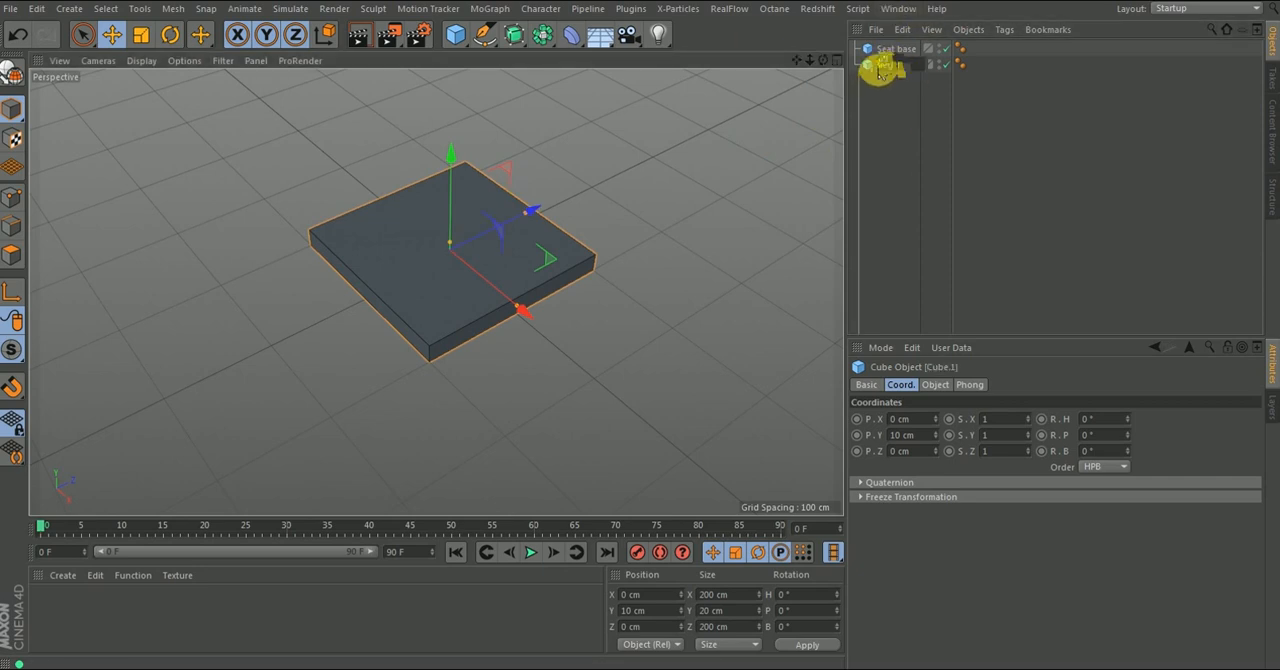
- Narrow the leg along its Z axis and set its Z size to 30 cm
{"action": "left_click_drag", "start_coordinate": [525, 214], "coordinate": [471, 245]}
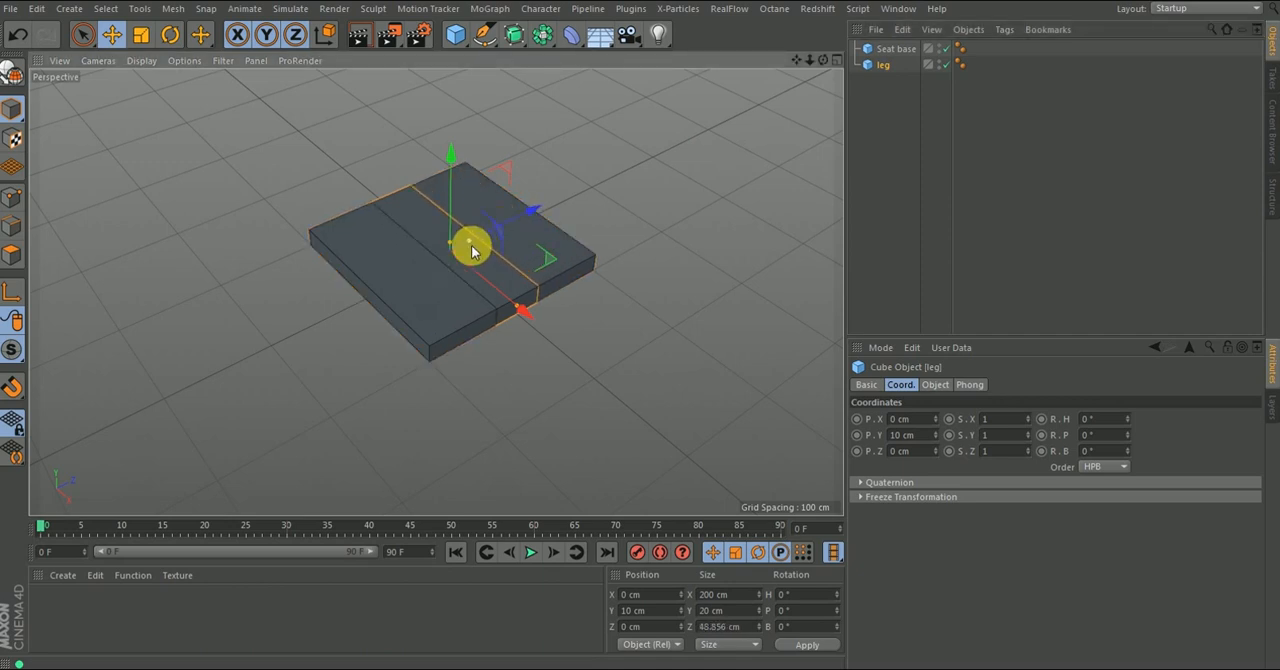
{"action": "left_click", "coordinate": [935, 384]}
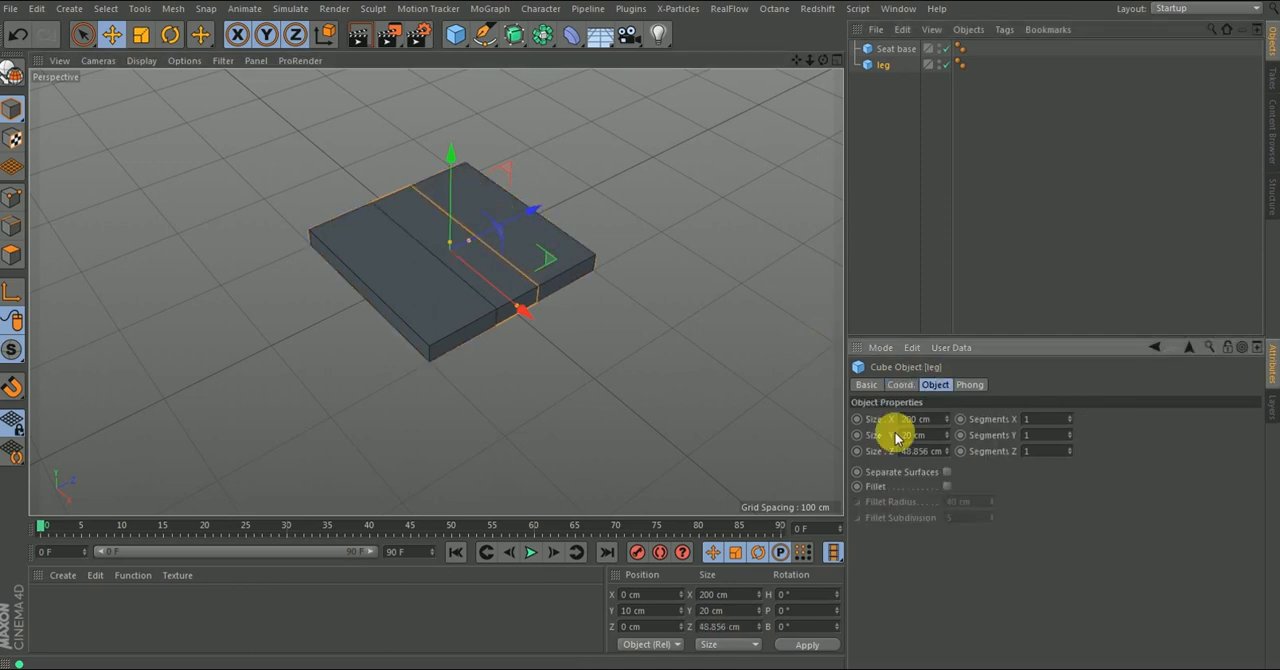
{"action": "left_click_drag", "start_coordinate": [469, 240], "coordinate": [463, 245]}
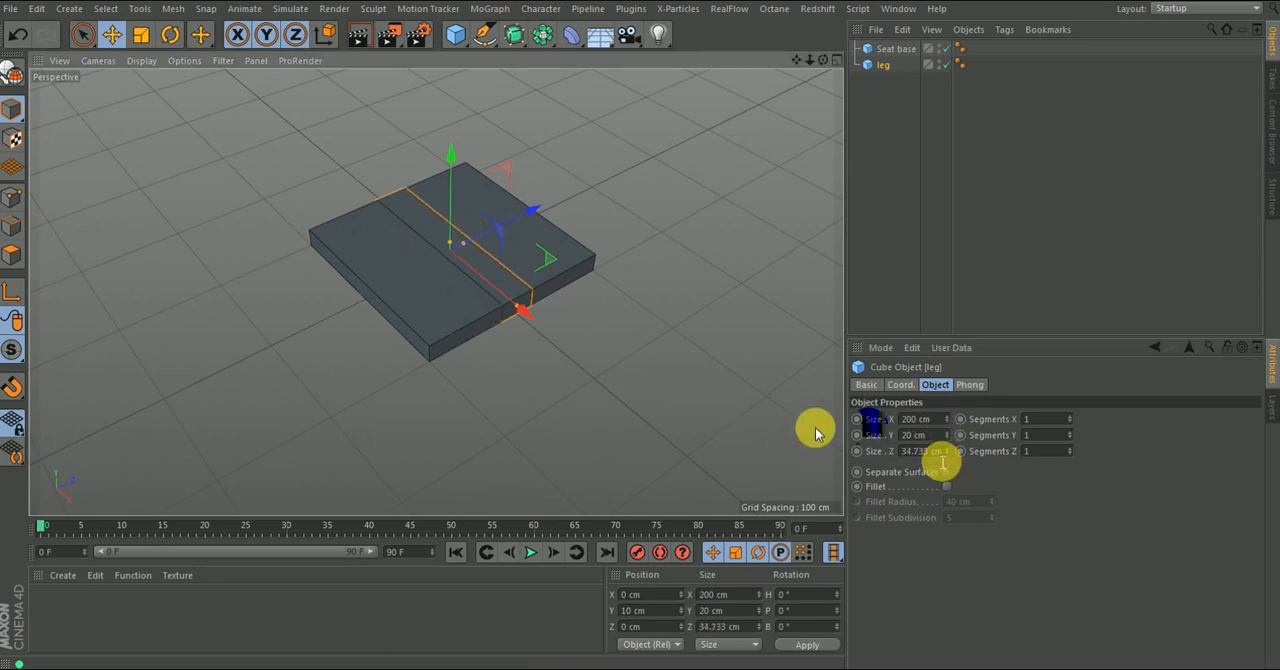
{"action": "left_click_drag", "start_coordinate": [394, 146], "coordinate": [383, 143], "text": "alt"}
{"action": "scroll", "coordinate": [466, 246], "scroll_direction": "up", "scroll_amount": 5}
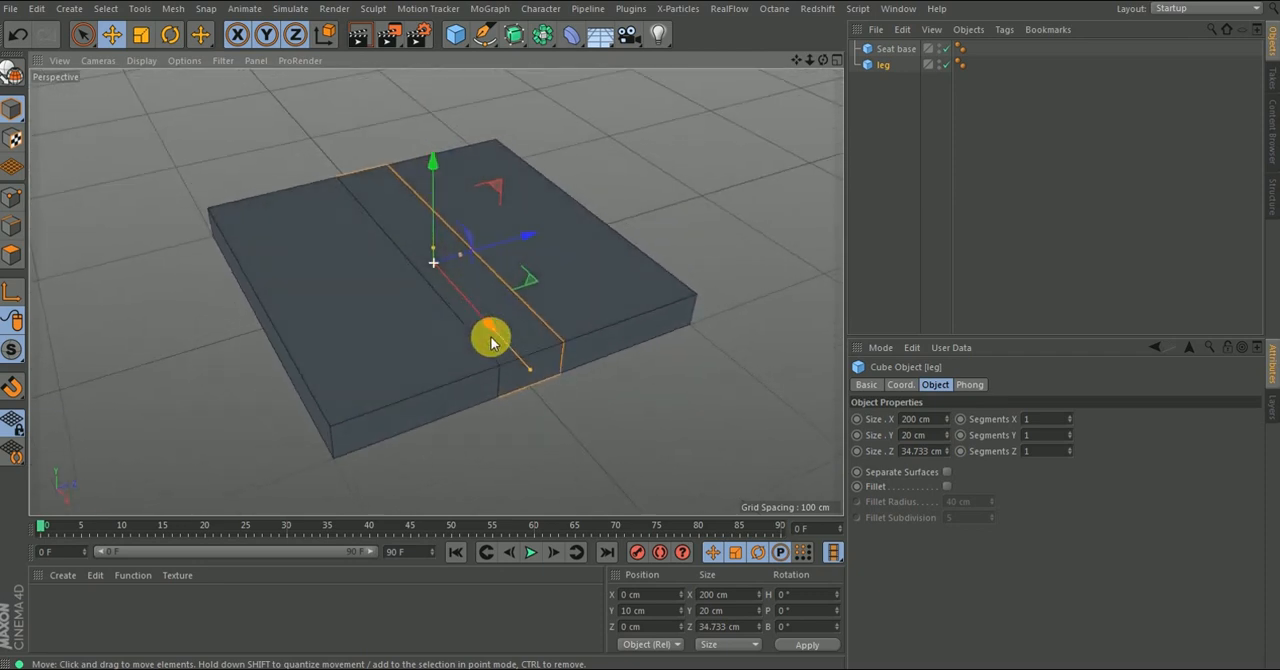
{"action": "double_click", "coordinate": [936, 455]}
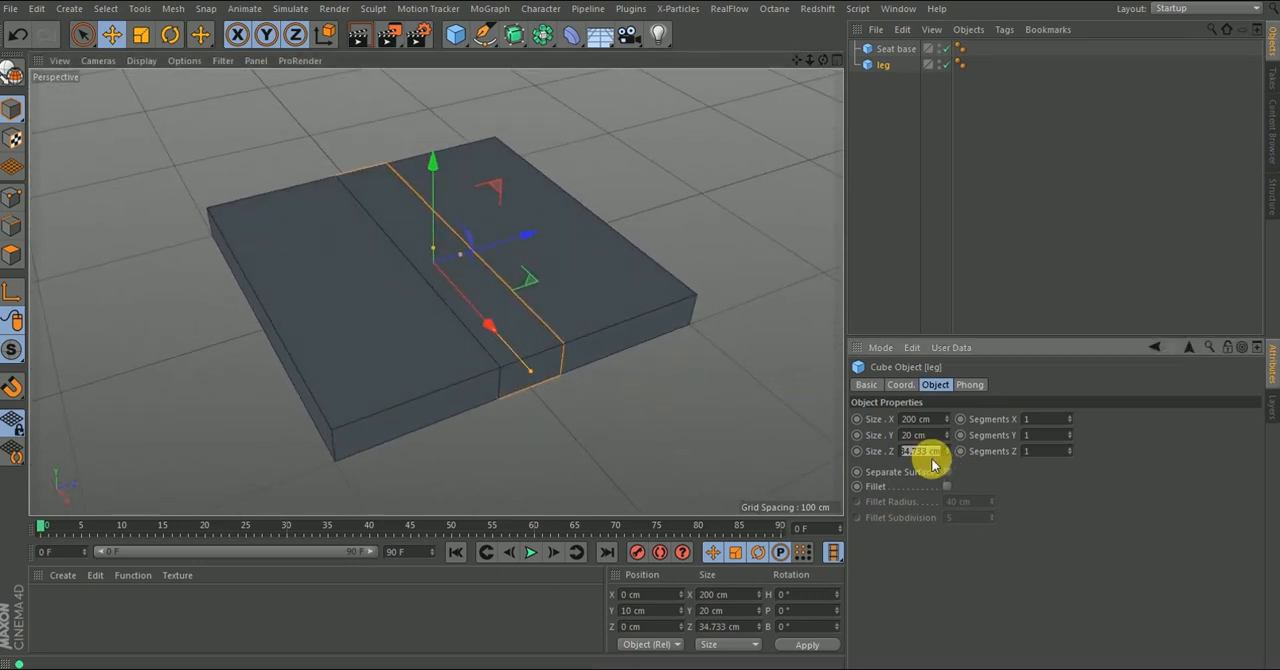
{"action": "key", "text": "Return"}
- Shorten the leg along its X axis and set its X size to 30 cm
{"action": "left_click_drag", "start_coordinate": [532, 369], "coordinate": [452, 285]}
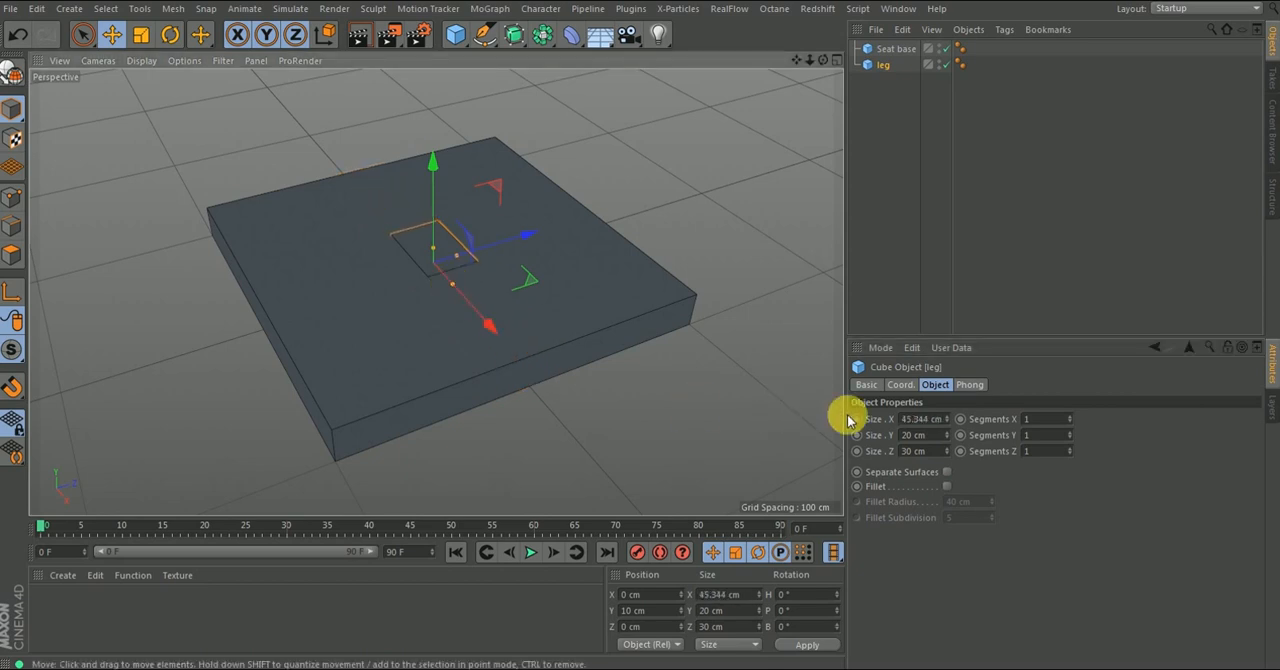
{"action": "double_click", "coordinate": [930, 422]}
{"action": "type", "text": "30"}
{"action": "key", "text": "Return"}
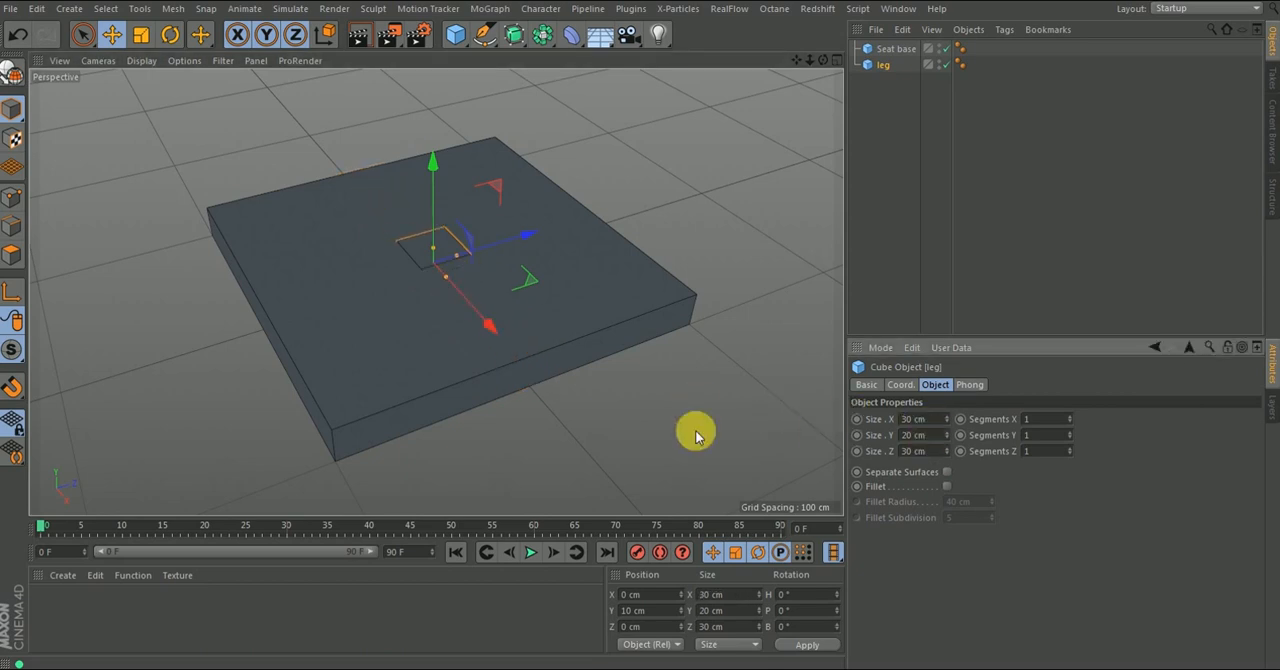
- Set the leg's X and Z sizes to 25 cm for a thinner square section
{"action": "left_click_drag", "start_coordinate": [449, 271], "coordinate": [655, 365], "text": "alt"}
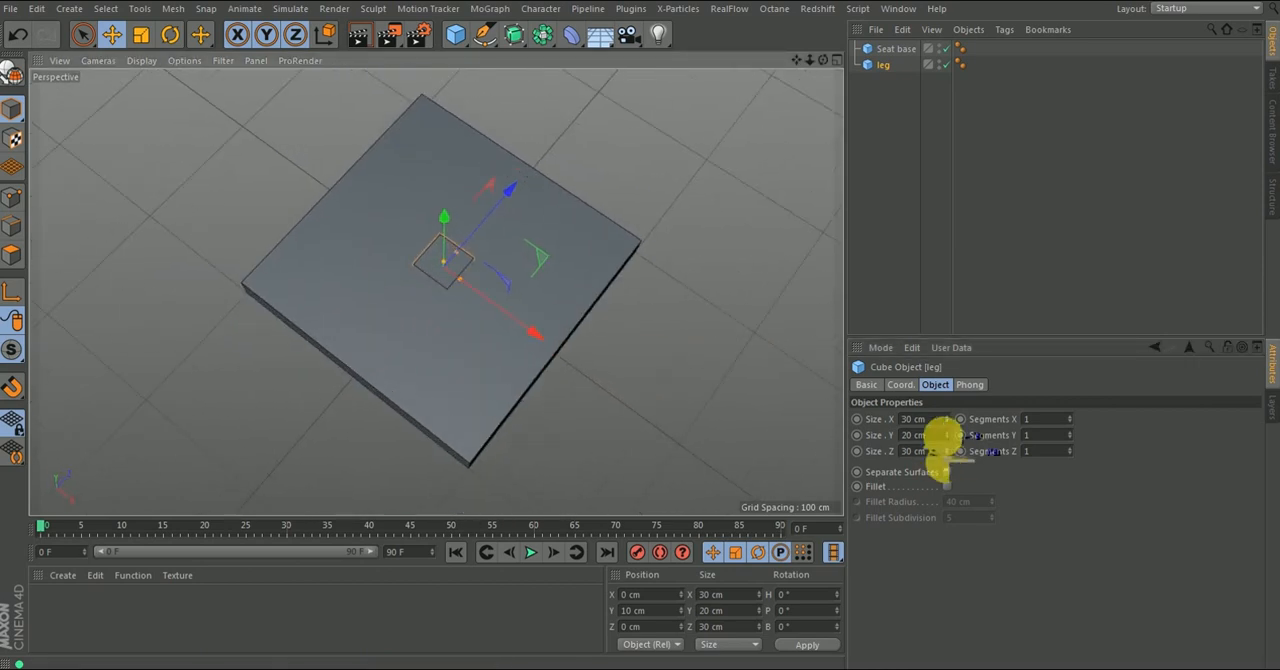
{"action": "double_click", "coordinate": [914, 419]}
{"action": "type", "text": "25"}
{"action": "double_click", "coordinate": [935, 451]}
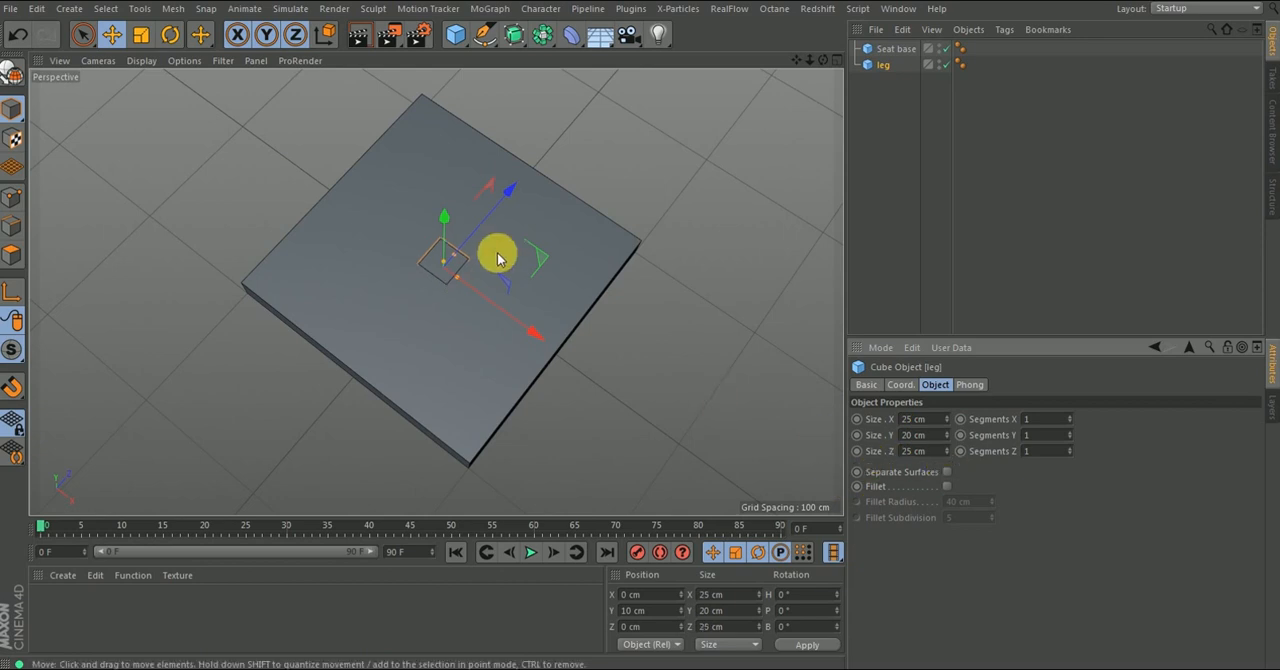
- Stretch the leg vertically and set its Y size to 200 cm
{"action": "left_click_drag", "start_coordinate": [449, 257], "coordinate": [709, 311], "text": "alt"}
{"action": "left_click", "coordinate": [926, 439]}
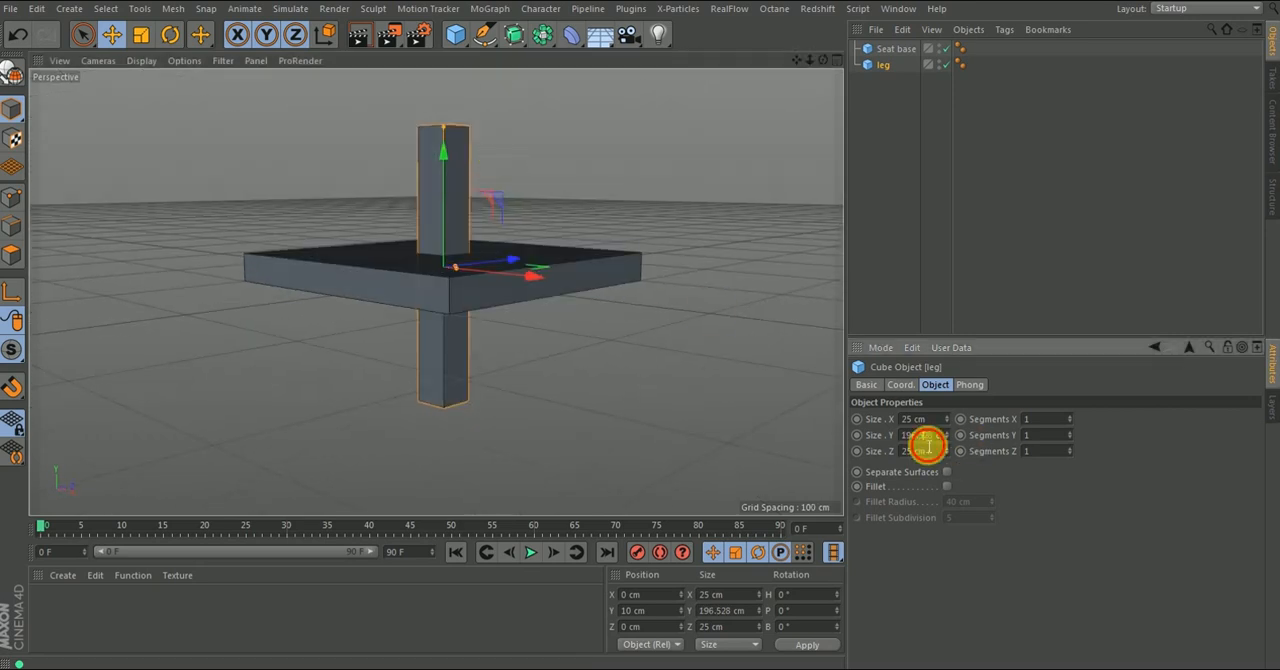
{"action": "type", "text": "200"}
{"action": "key", "text": "Return"}
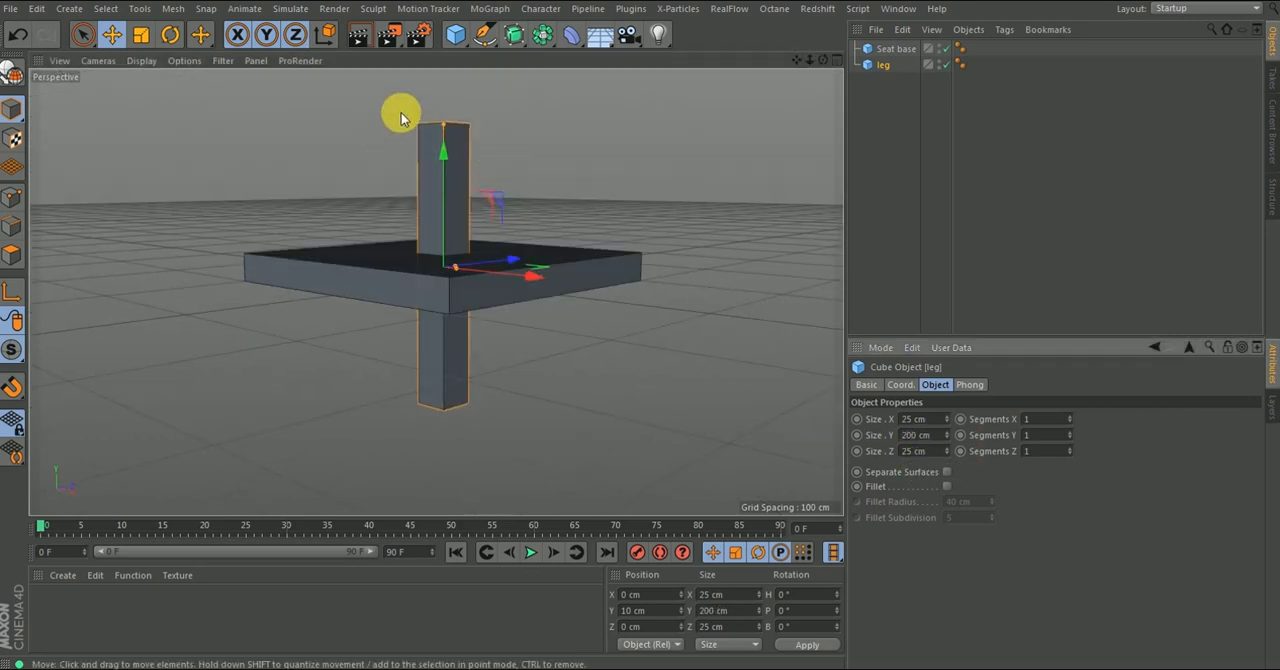
- Raise the leg by setting its Y position to 100 cm
{"action": "left_click_drag", "start_coordinate": [501, 231], "coordinate": [443, 134], "text": "alt"}
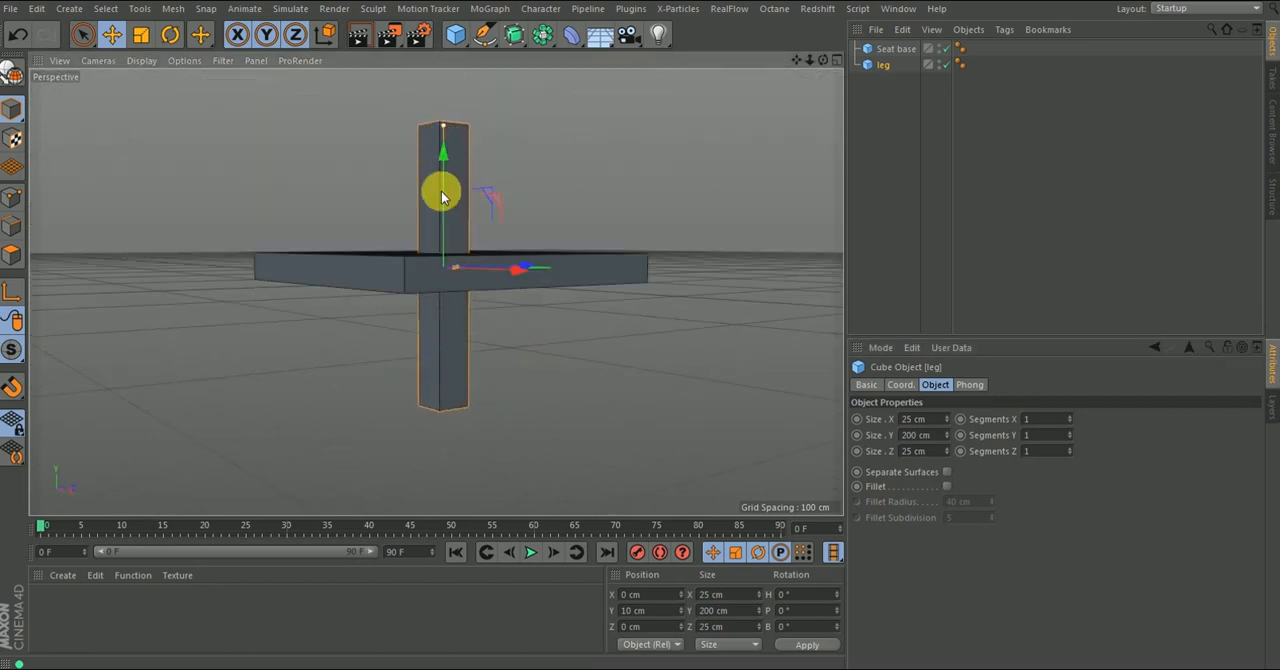
{"action": "left_click_drag", "start_coordinate": [477, 297], "coordinate": [557, 337], "text": "alt"}
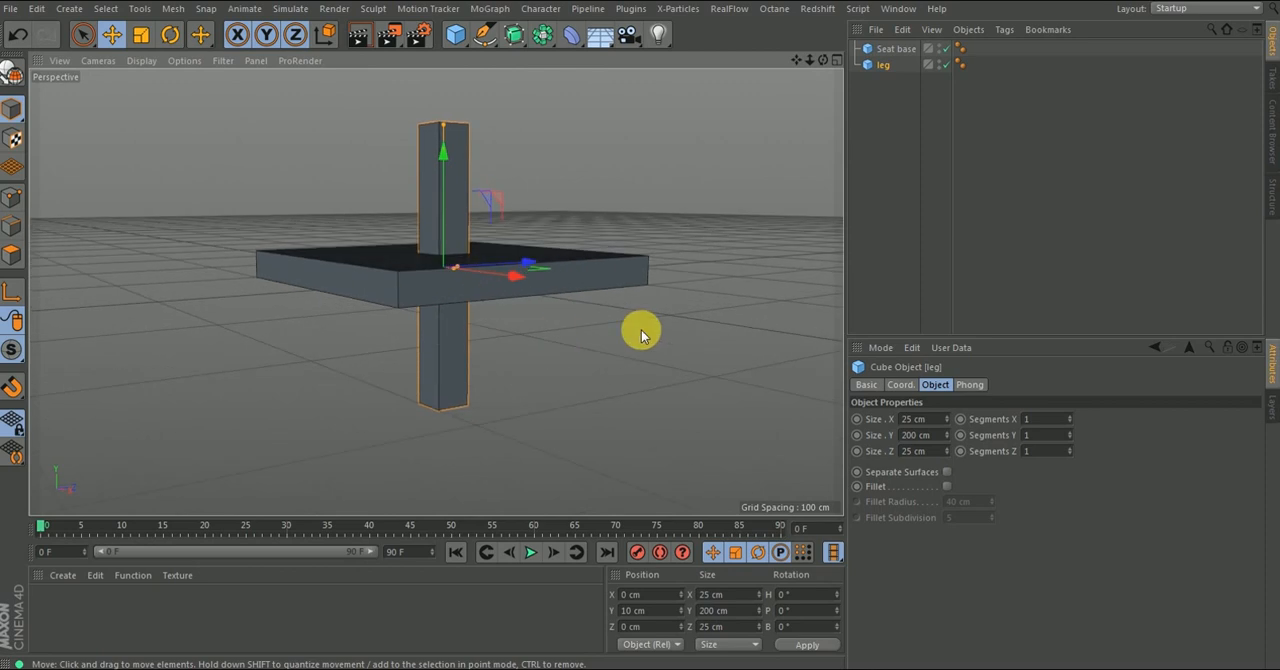
{"action": "left_click_drag", "start_coordinate": [729, 254], "coordinate": [517, 297], "text": "alt"}
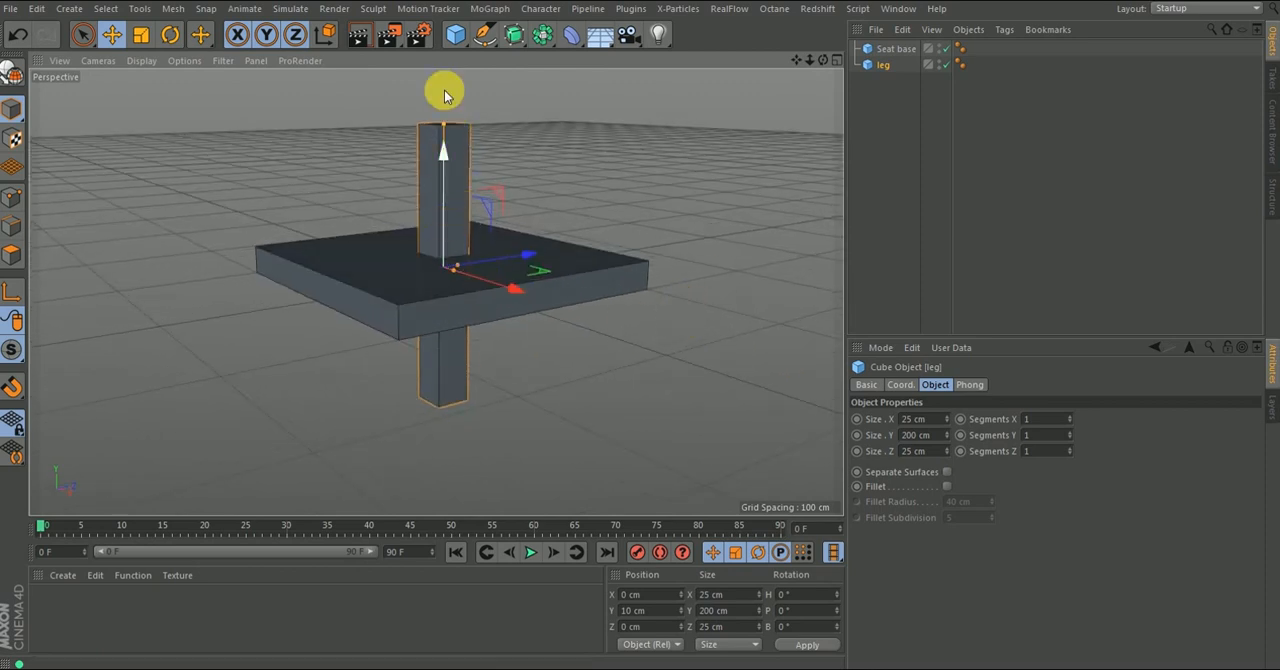
{"action": "left_click", "coordinate": [901, 386]}
{"action": "double_click", "coordinate": [903, 435]}
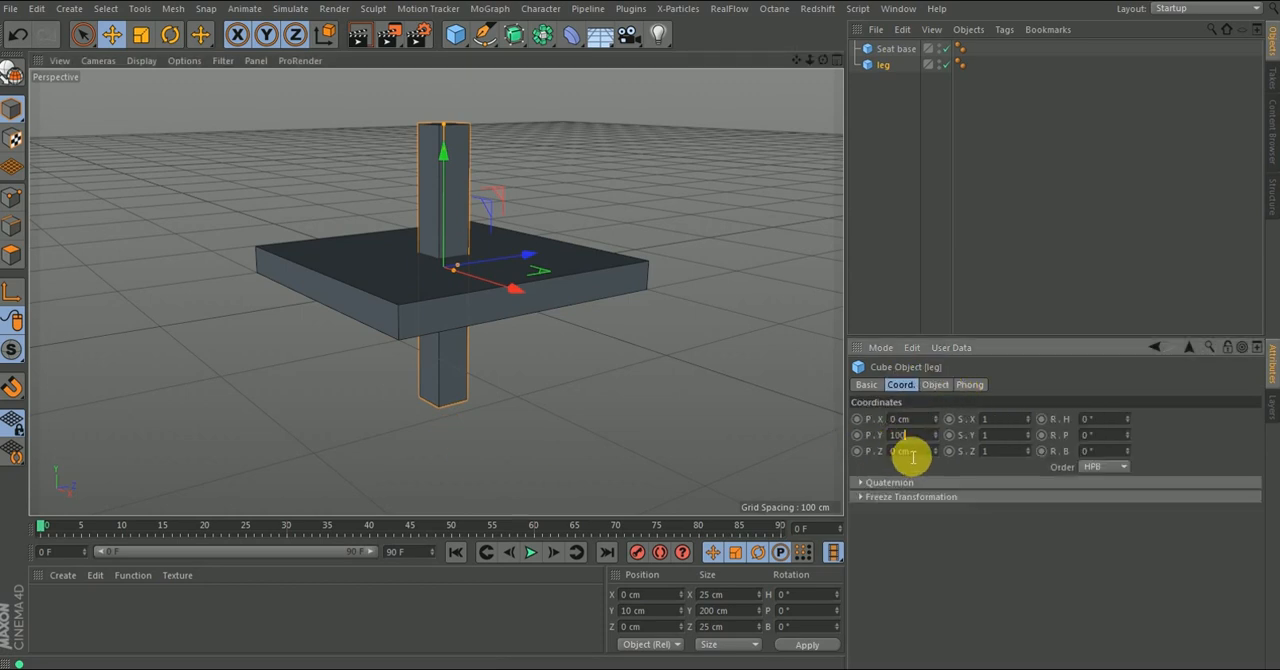
{"action": "type", "text": "100"}
{"action": "key", "text": "Return"}
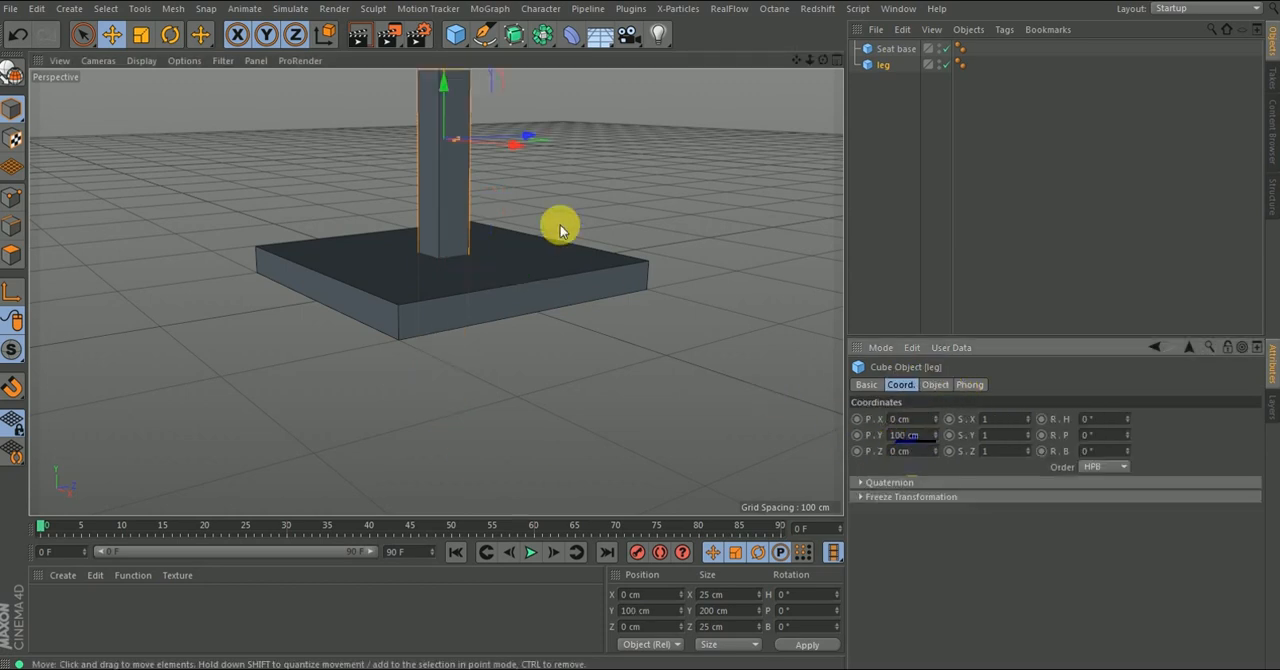
- Raise the seat base above the leg by setting its Y position to 200 cm
{"action": "left_click_drag", "start_coordinate": [508, 217], "coordinate": [466, 335], "text": "alt"}
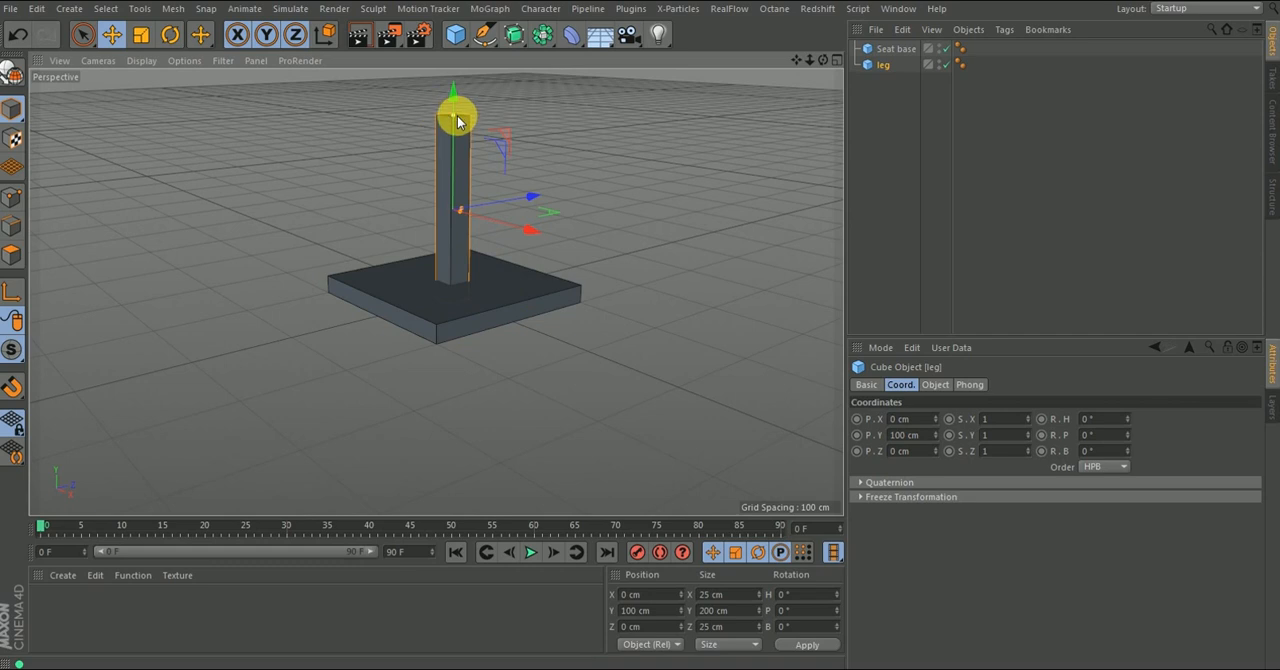
{"action": "left_click", "coordinate": [535, 293]}
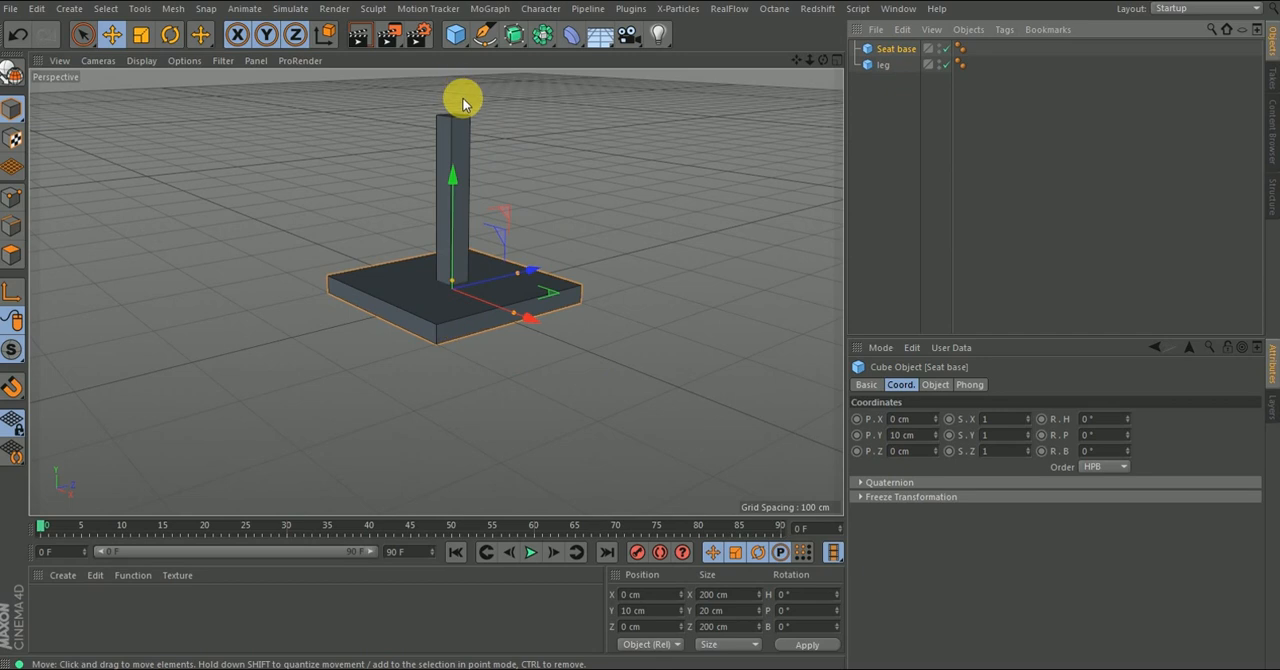
{"action": "left_click", "coordinate": [925, 435]}
{"action": "key", "text": "Return"}
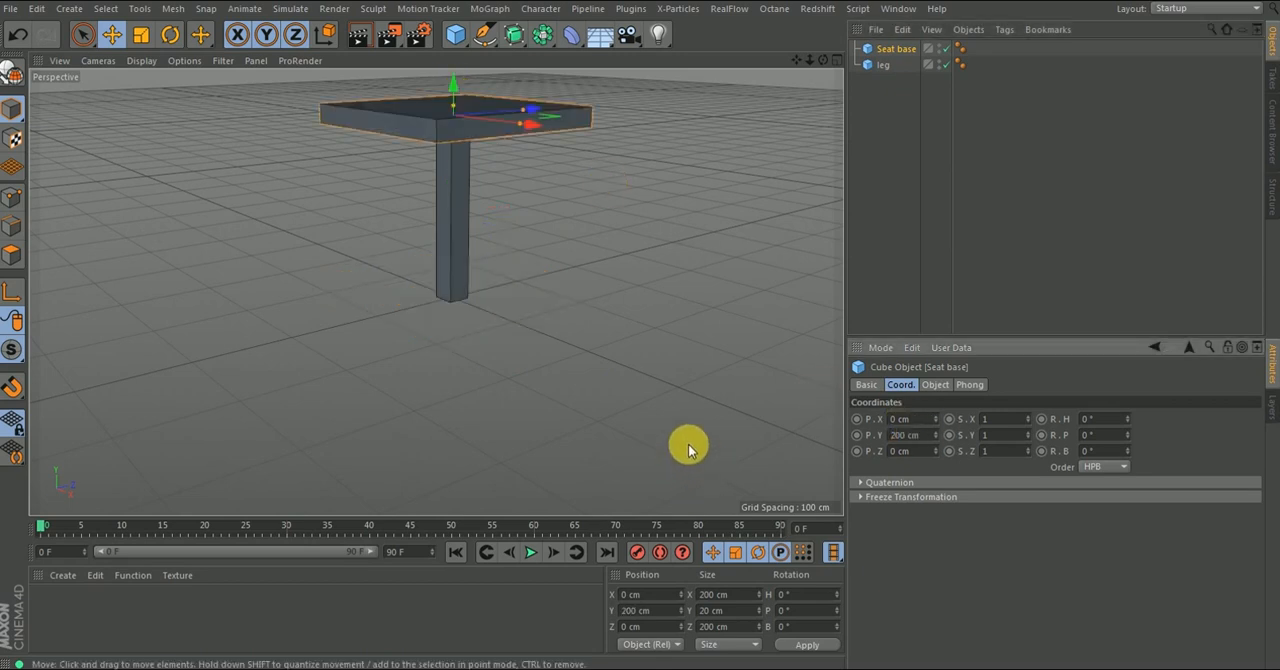
- Add 10 cm to the seat base's Y position, bringing it to 210 cm so it rests on top of the leg
{"action": "mouse_move", "coordinate": [483, 142]}
{"action": "left_mouse_down", "text": "alt"}
{"action": "mouse_move", "coordinate": [485, 119]}
{"action": "mouse_move", "coordinate": [449, 129]}
{"action": "mouse_move", "coordinate": [491, 123]}
{"action": "left_mouse_up", "text": "alt"}
{"action": "middle_click_drag", "start_coordinate": [497, 102], "coordinate": [479, 161], "text": "alt"}
{"action": "right_click_drag", "start_coordinate": [478, 160], "coordinate": [480, 3], "text": "alt"}
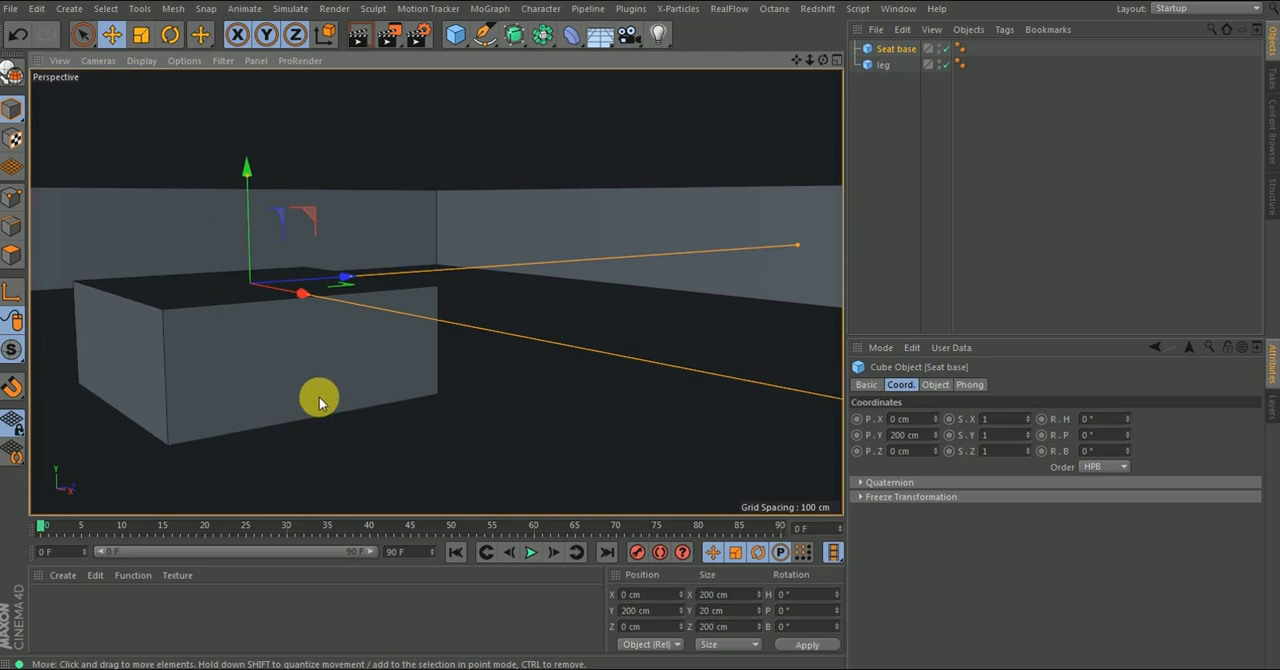
{"action": "right_click_drag", "start_coordinate": [311, 383], "coordinate": [197, 422], "text": "alt"}
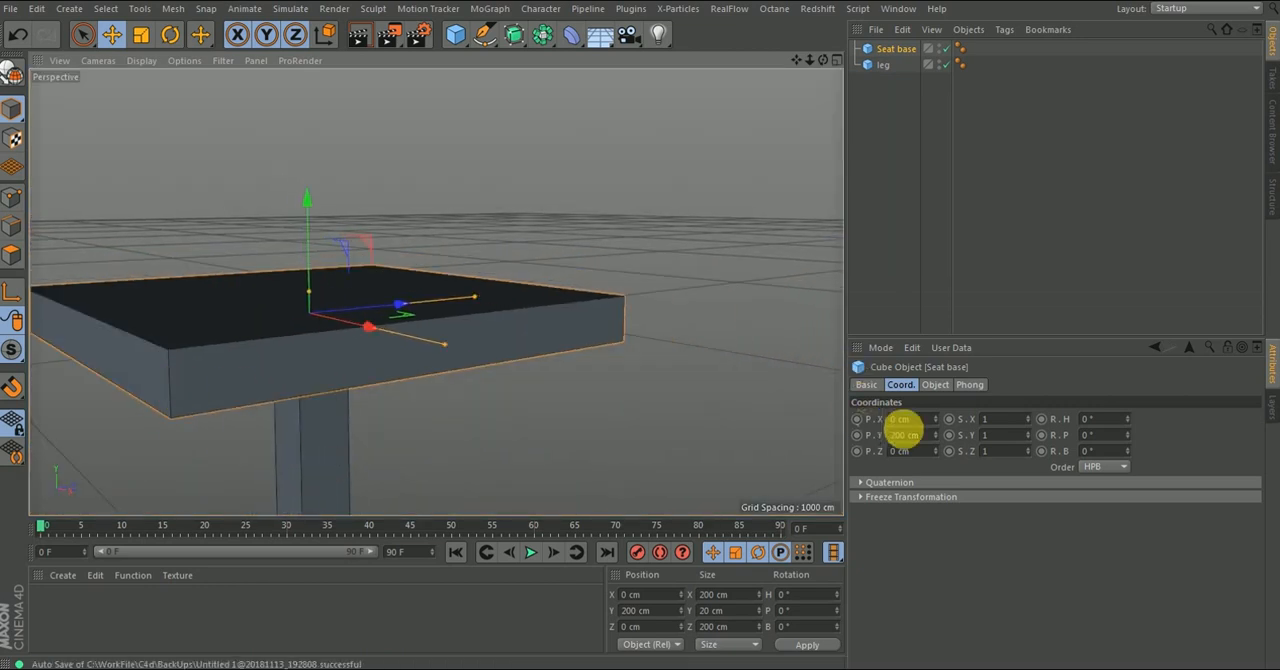
{"action": "left_click", "coordinate": [934, 437]}
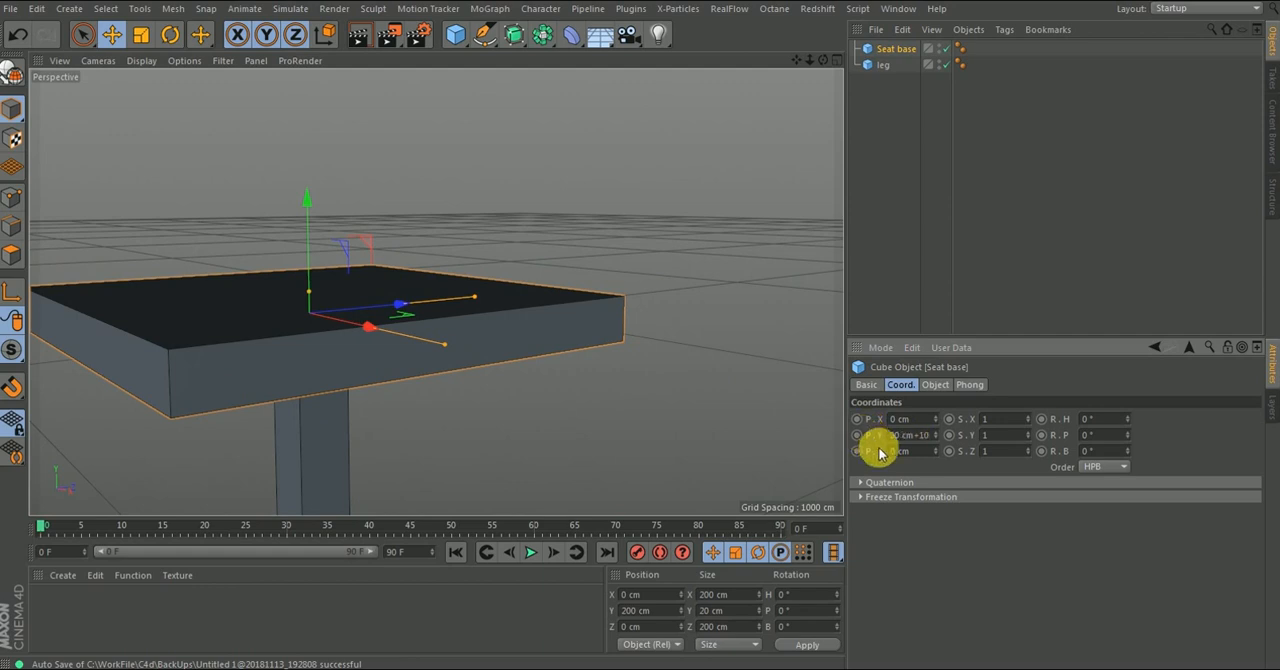
{"action": "key", "text": "Return"}
{"action": "left_click_drag", "start_coordinate": [313, 389], "coordinate": [290, 450], "text": "alt"}
{"action": "scroll", "coordinate": [330, 402], "scroll_direction": "down", "scroll_amount": 5}
{"action": "left_click_drag", "start_coordinate": [300, 338], "coordinate": [303, 347], "text": "alt"}
{"action": "left_click_drag", "start_coordinate": [339, 395], "coordinate": [289, 365], "text": "alt"}
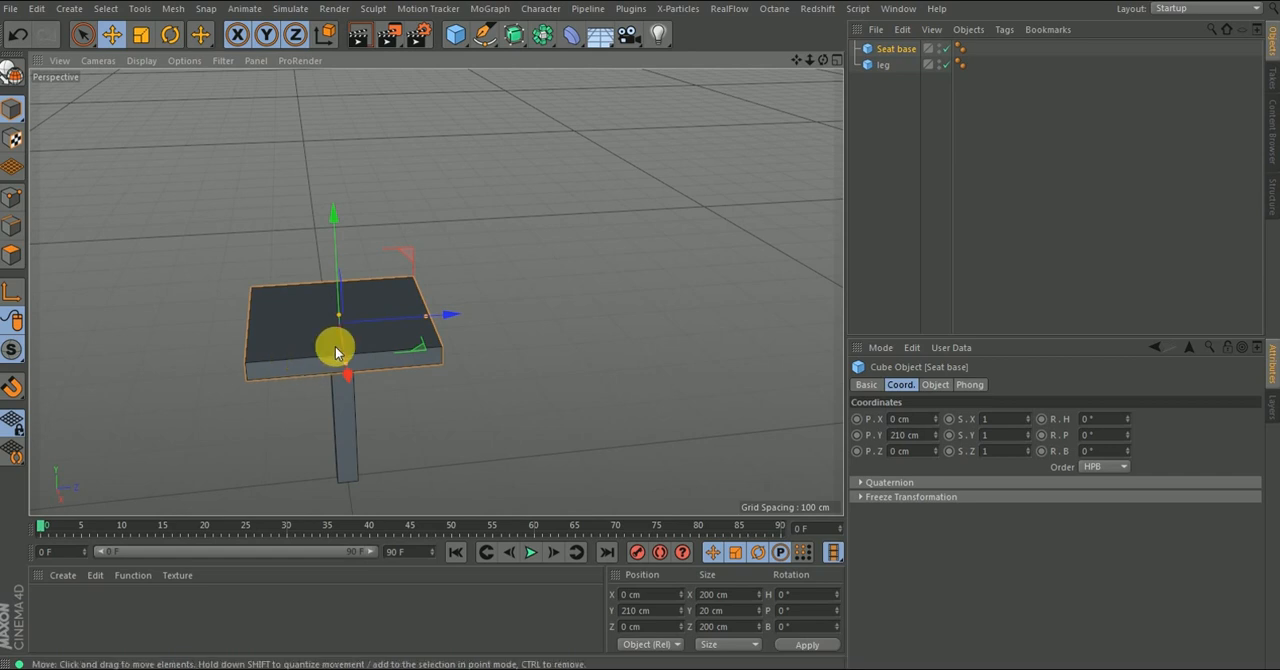
- In the top view, move the leg near the seat's corner at about X -76.5 cm and Z -77 cm
{"action": "key", "text": "F2"}
{"action": "scroll", "coordinate": [455, 295], "scroll_direction": "up", "scroll_amount": 5}
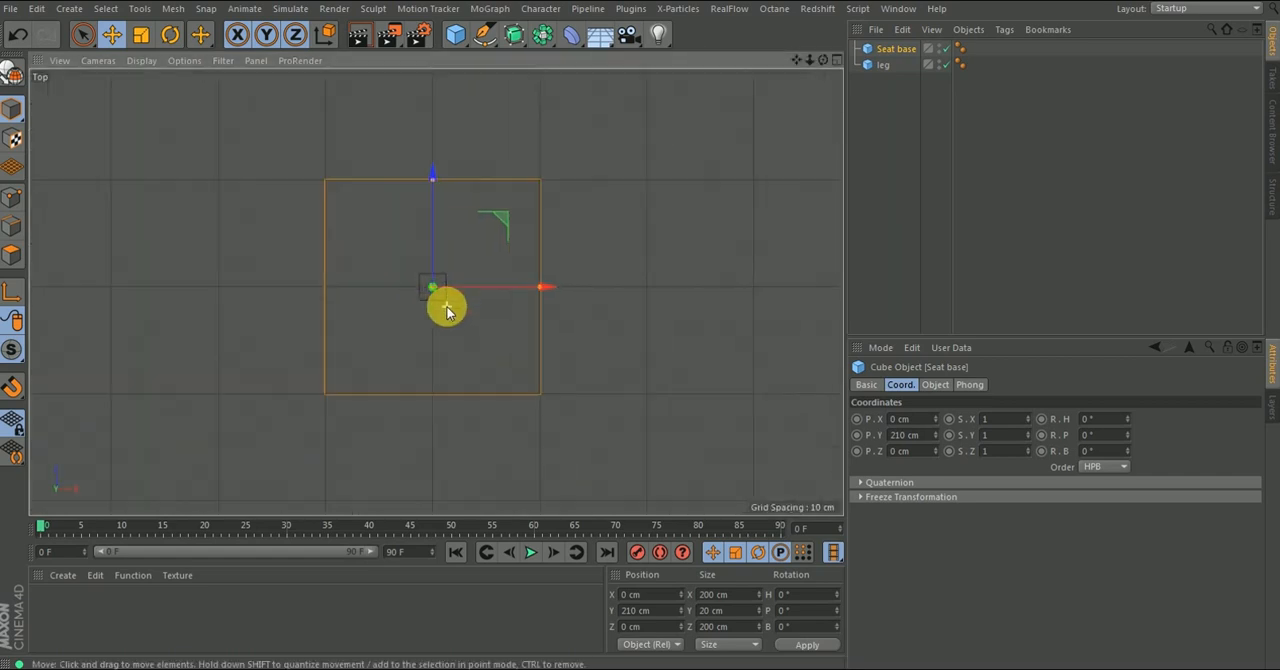
{"action": "left_click", "coordinate": [880, 66]}
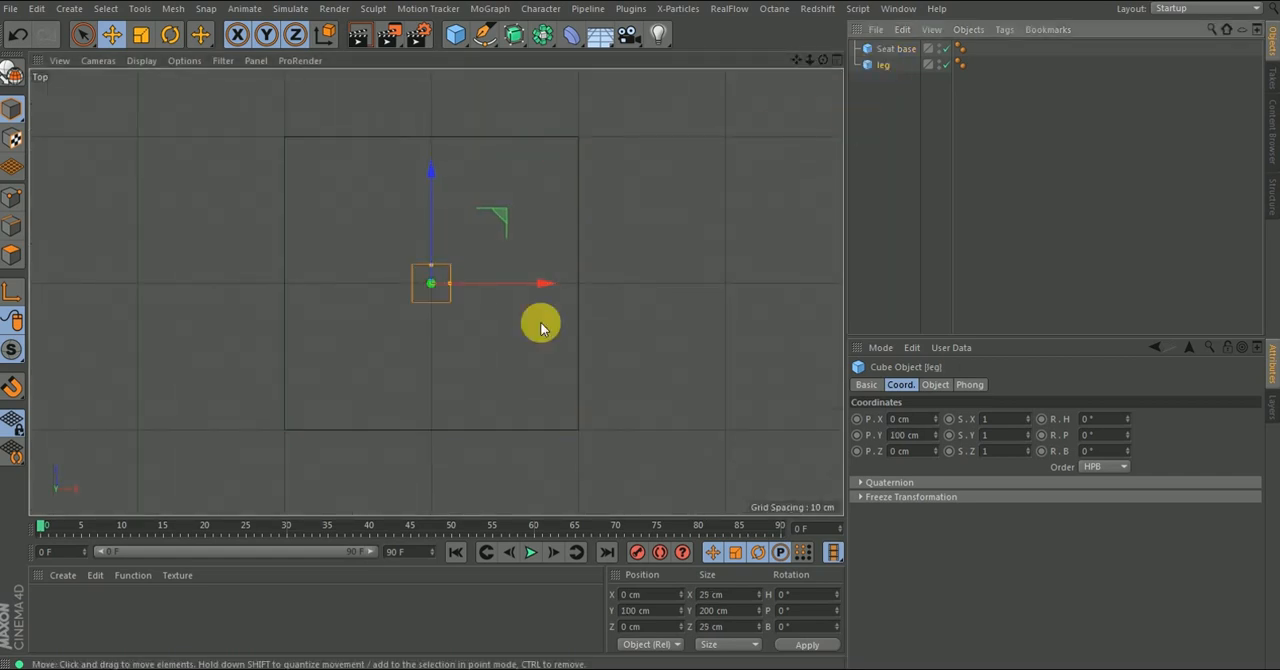
{"action": "left_click_drag", "start_coordinate": [494, 230], "coordinate": [389, 333]}
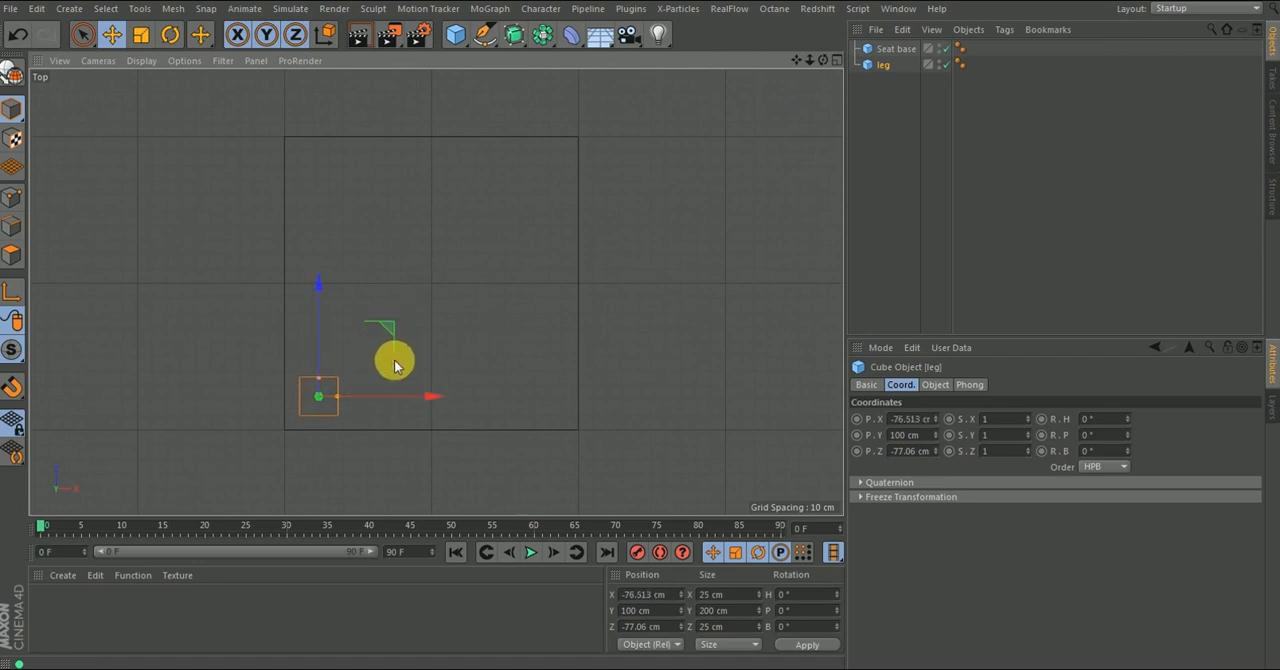
{"action": "scroll", "coordinate": [331, 402], "scroll_direction": "up", "scroll_amount": 3}
{"action": "scroll", "coordinate": [331, 402], "scroll_direction": "down", "scroll_amount": 4}
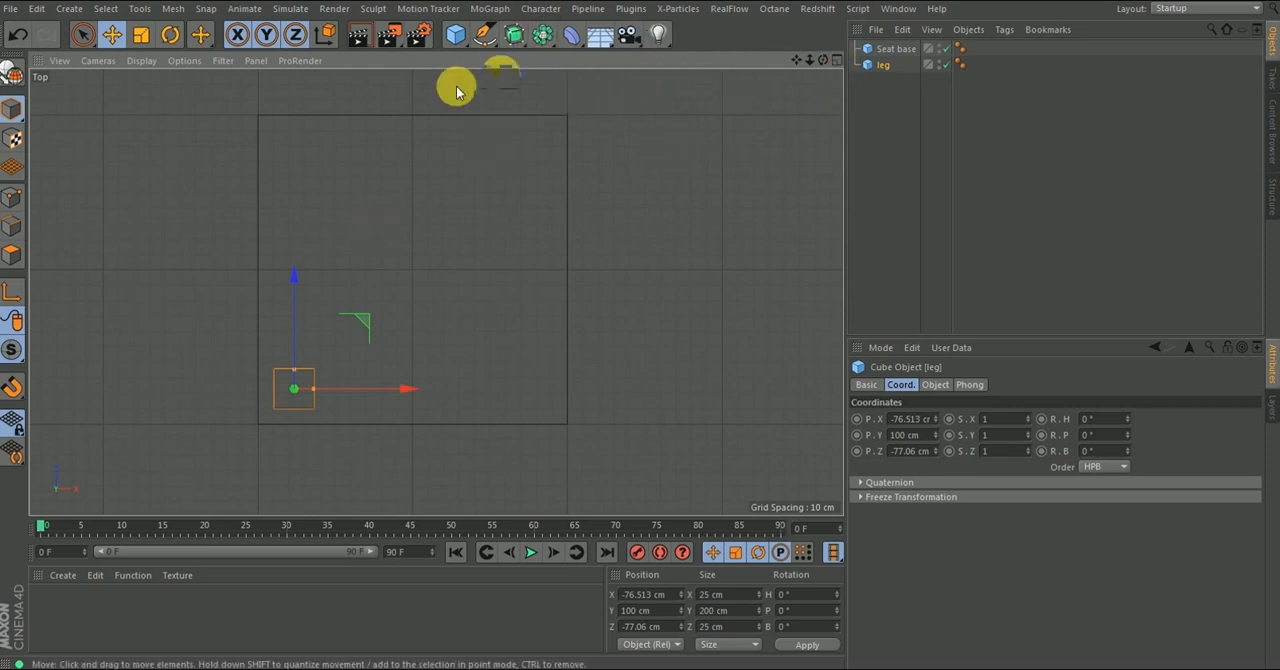
- Add a Symmetry object and make the leg its child to mirror the leg across the seat
{"action": "left_click", "coordinate": [540, 38]}
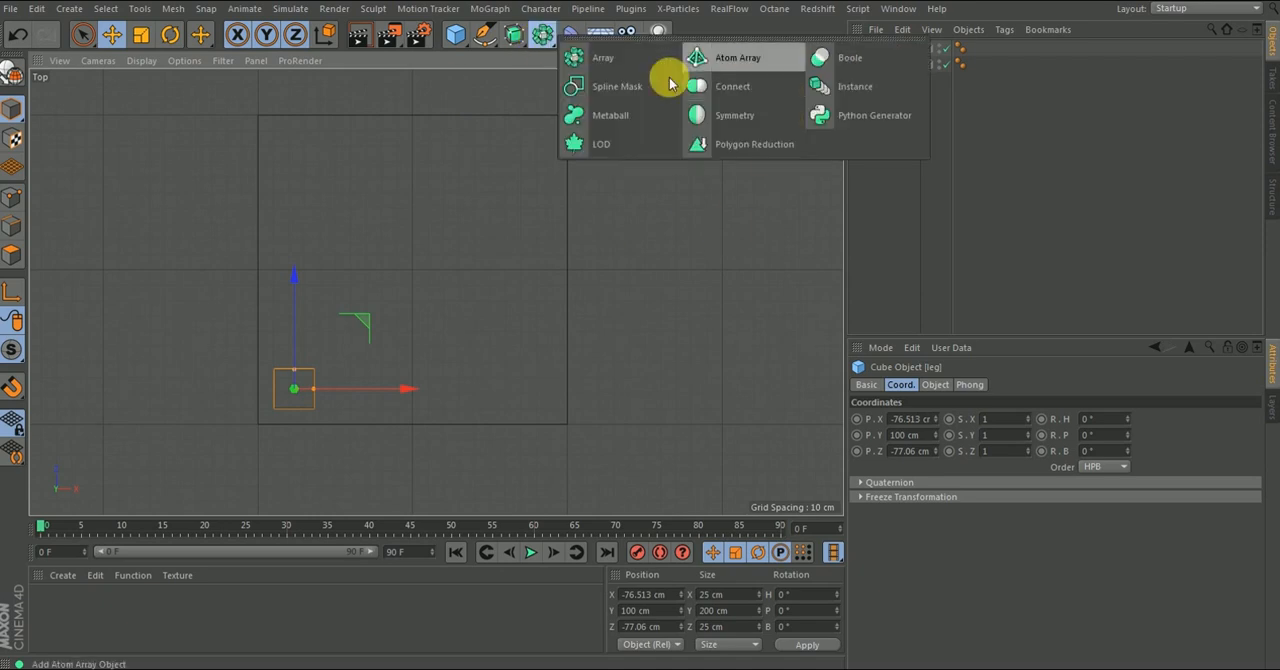
{"action": "left_click", "coordinate": [736, 116]}
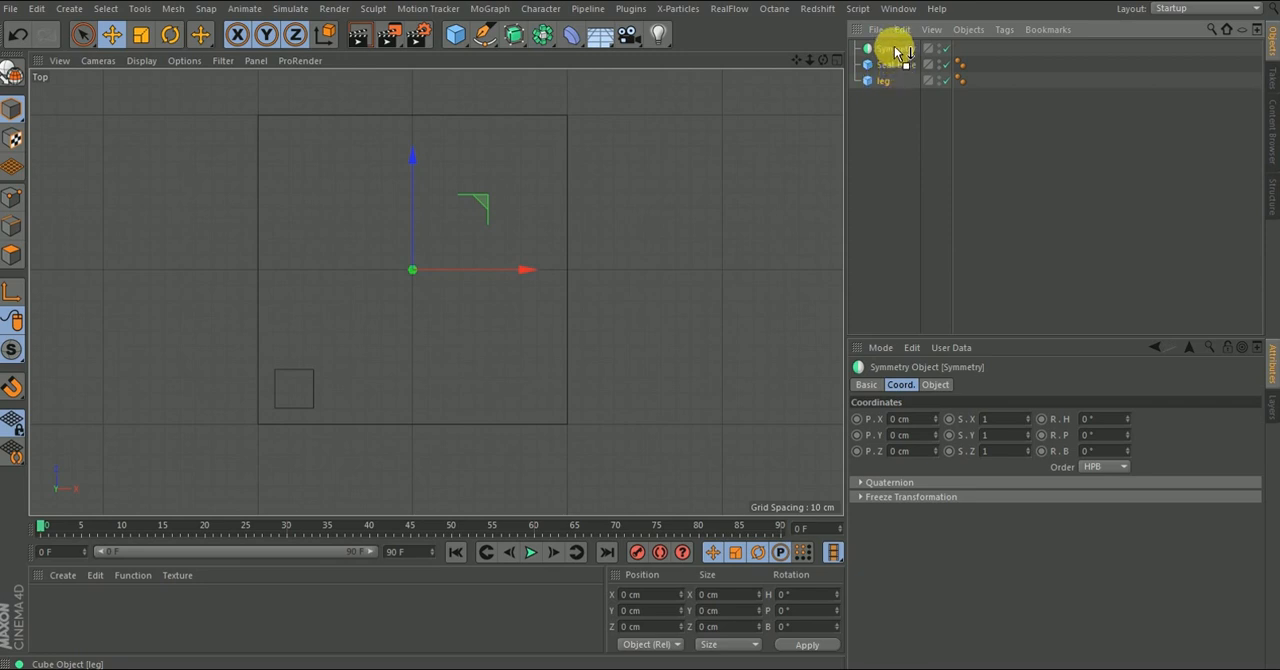
{"action": "left_click_drag", "start_coordinate": [897, 52], "coordinate": [894, 50]}
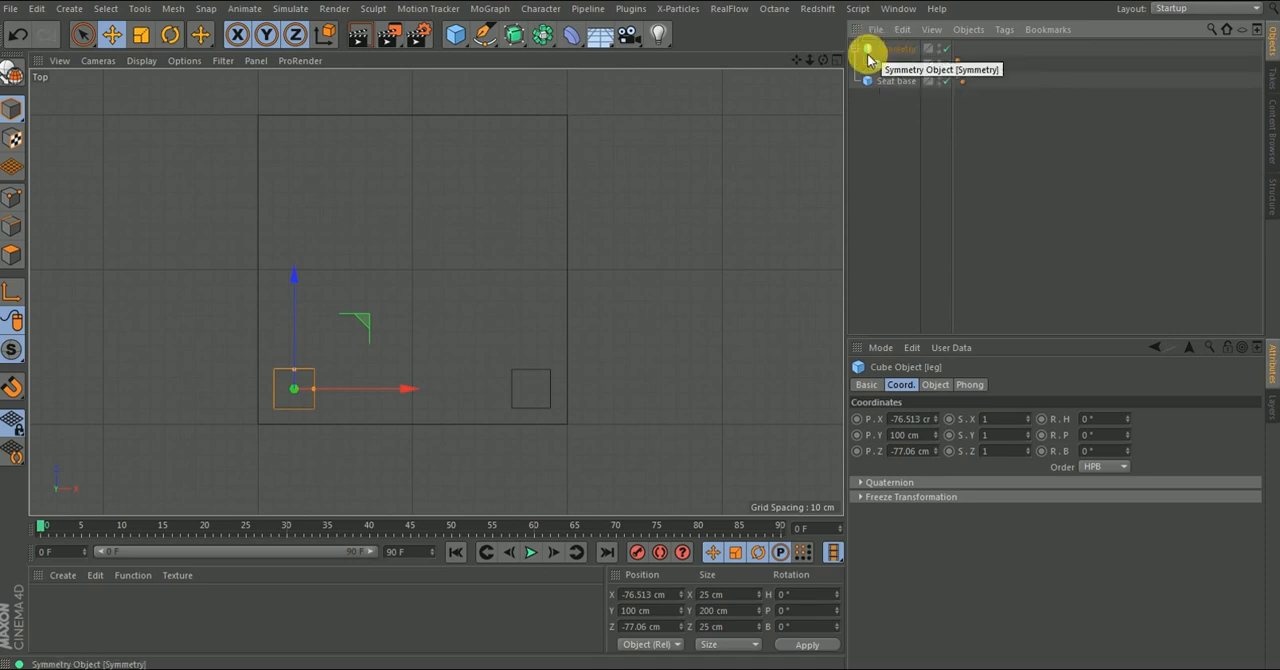
{"action": "left_click", "coordinate": [855, 51]}
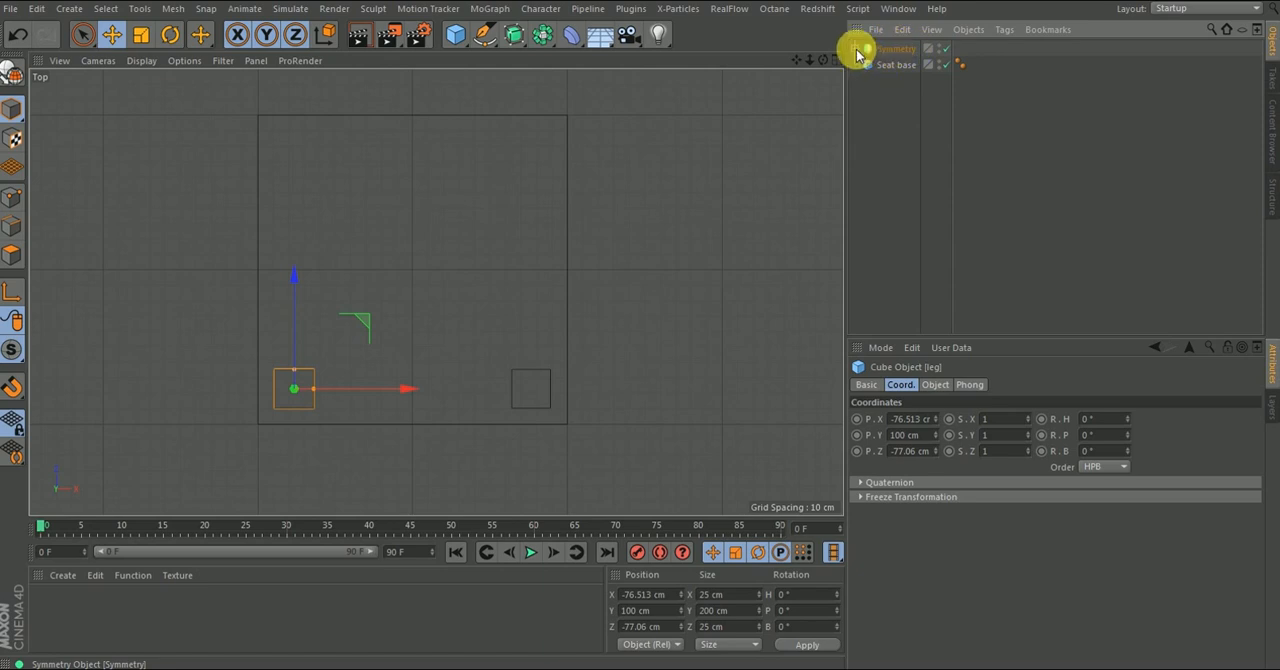
{"action": "left_click", "coordinate": [856, 49]}
{"action": "left_click", "coordinate": [899, 57]}
{"action": "left_click", "coordinate": [891, 66]}
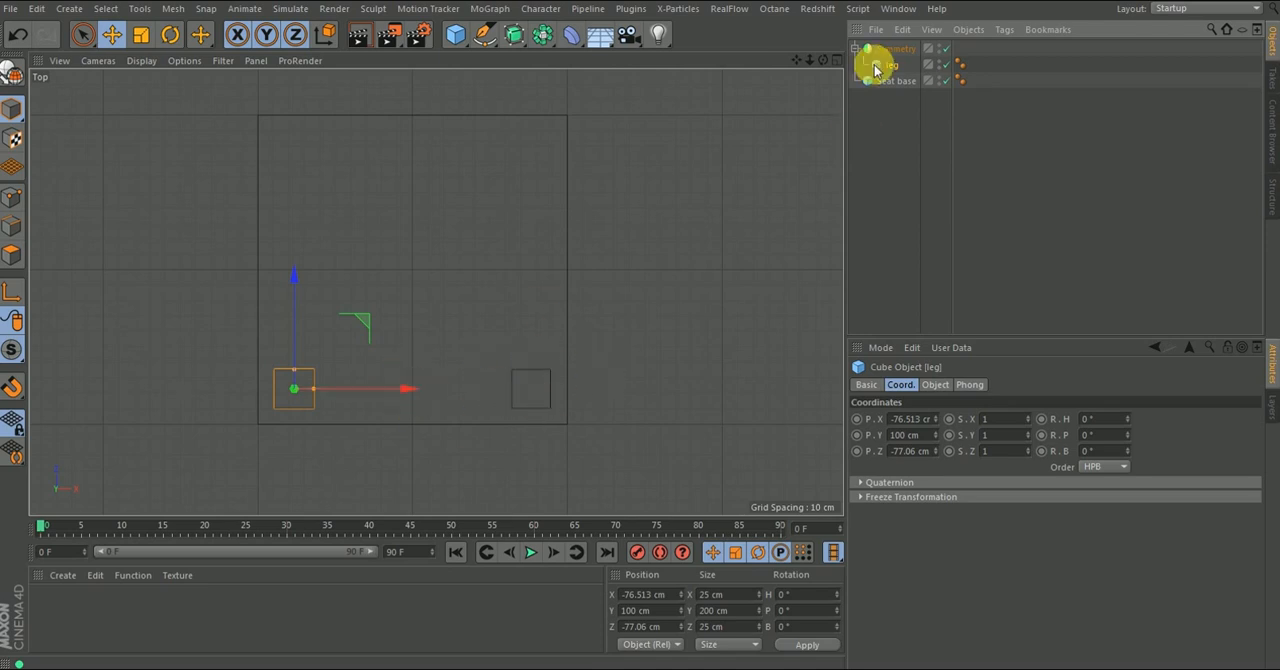
- Return to the perspective view and change the Symmetry object's mirror plane to XY
{"action": "left_click", "coordinate": [898, 49]}
{"action": "left_click", "coordinate": [940, 385]}
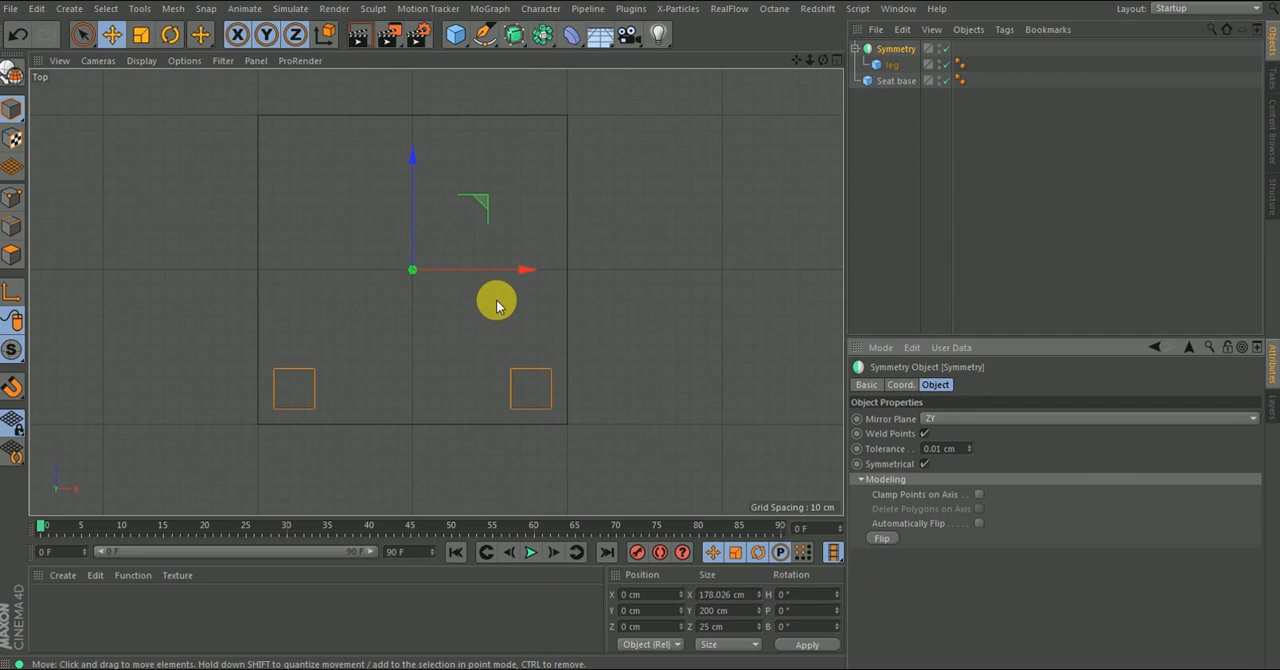
{"action": "key", "text": "F1"}
{"action": "scroll", "coordinate": [454, 257], "scroll_direction": "down", "scroll_amount": 4}
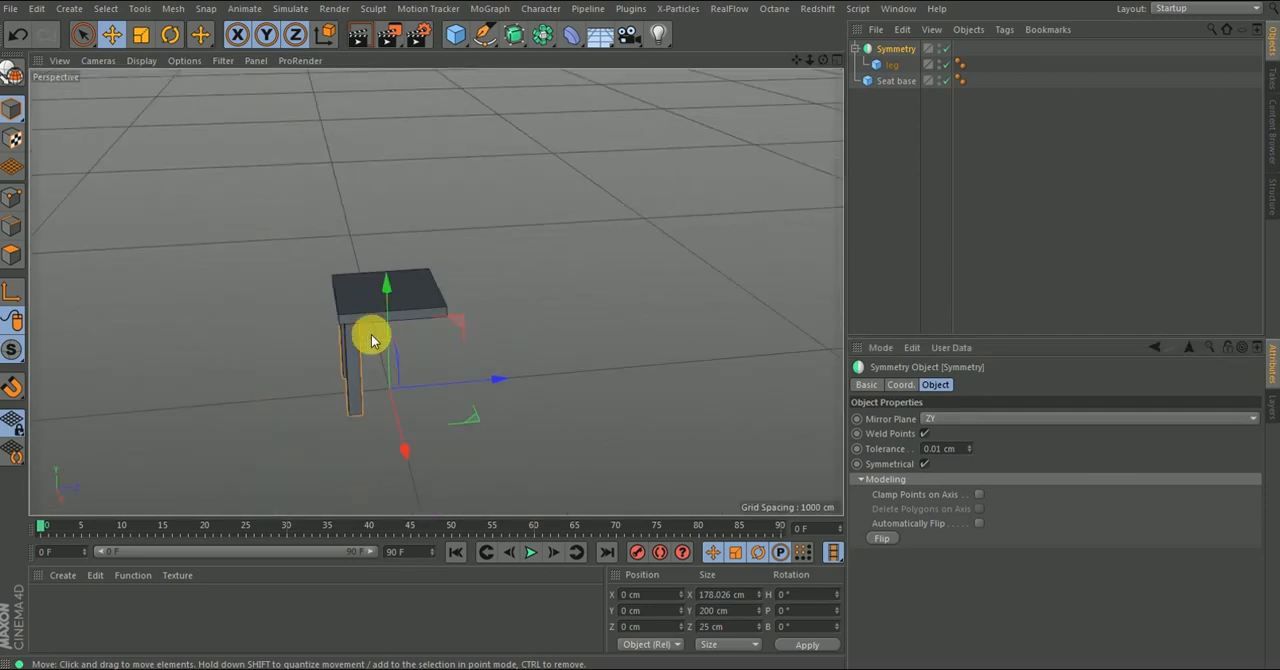
{"action": "left_click_drag", "start_coordinate": [377, 366], "coordinate": [466, 375], "text": "alt"}
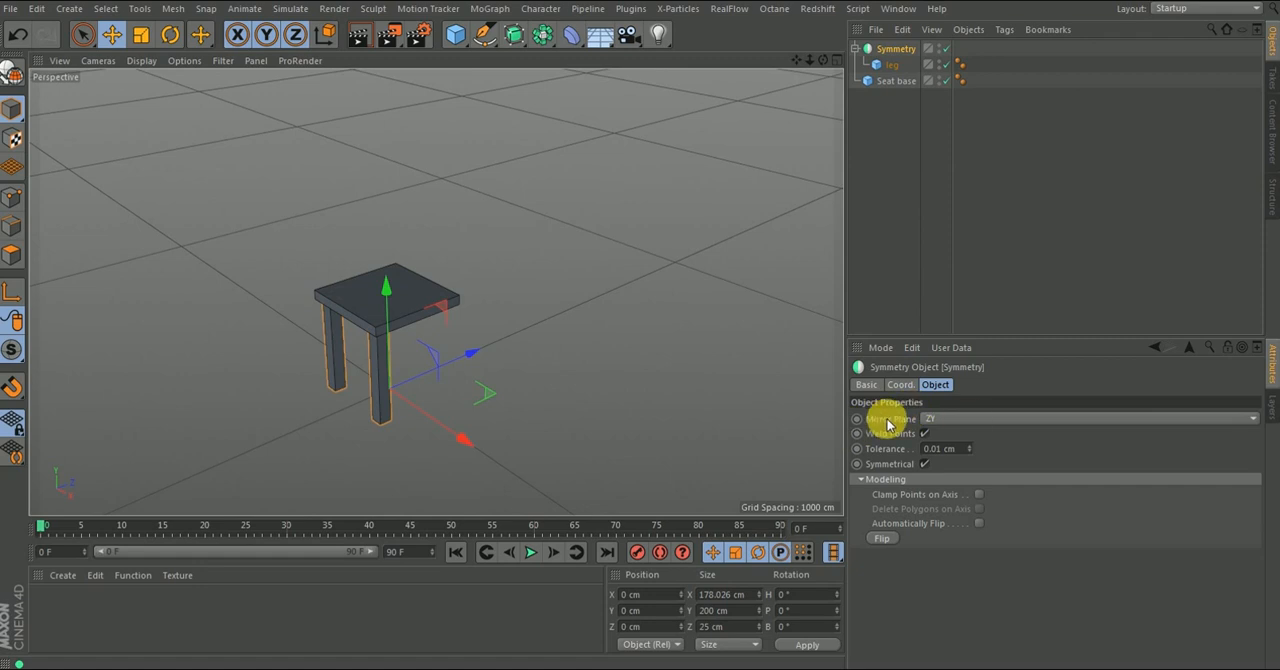
{"action": "left_click", "coordinate": [932, 420]}
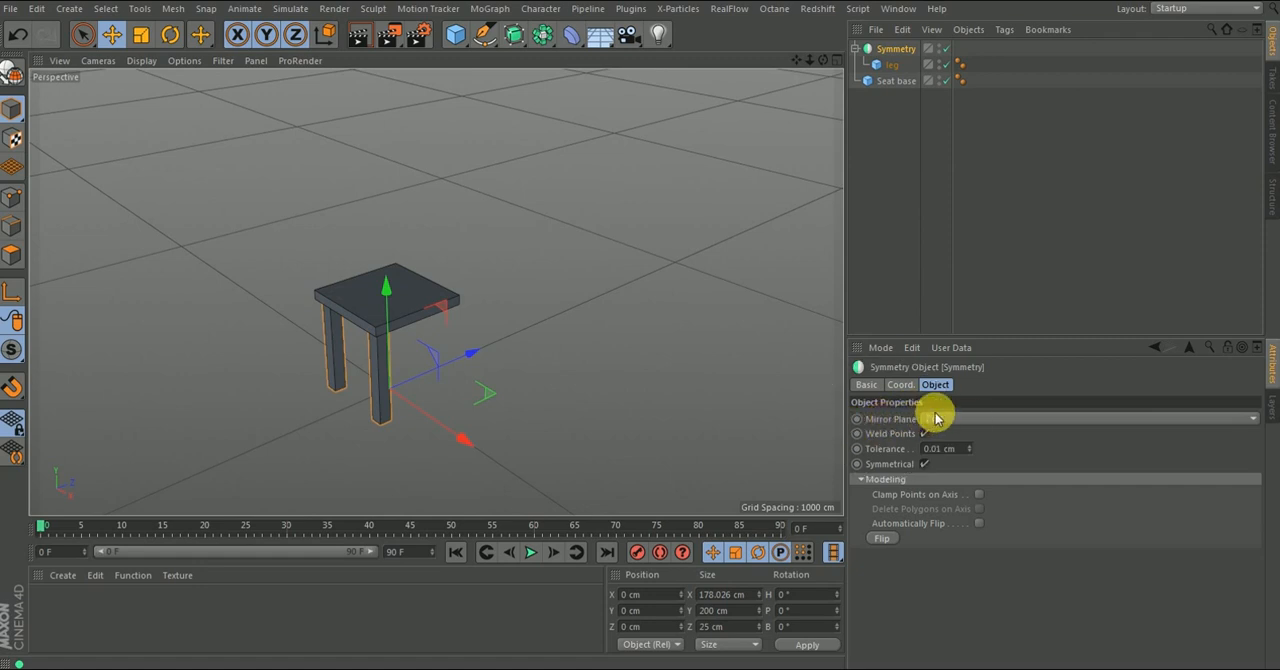
{"action": "left_click_drag", "start_coordinate": [397, 415], "coordinate": [380, 409], "text": "alt"}
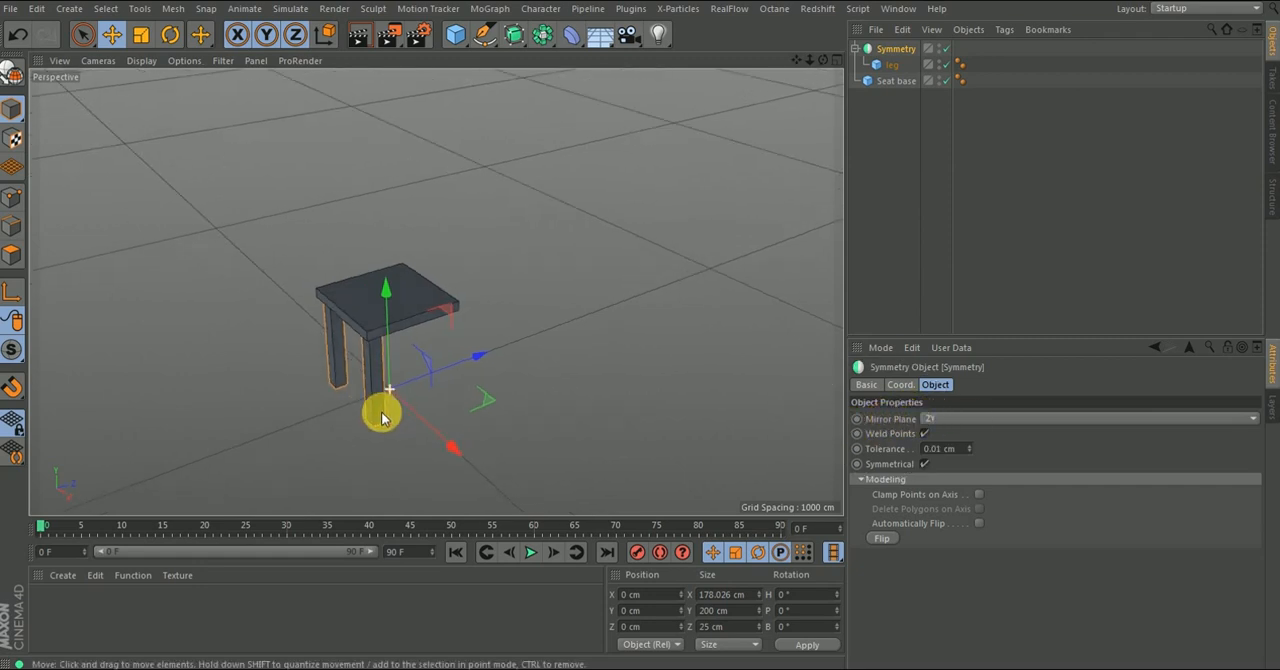
{"action": "left_click", "coordinate": [52, 485]}
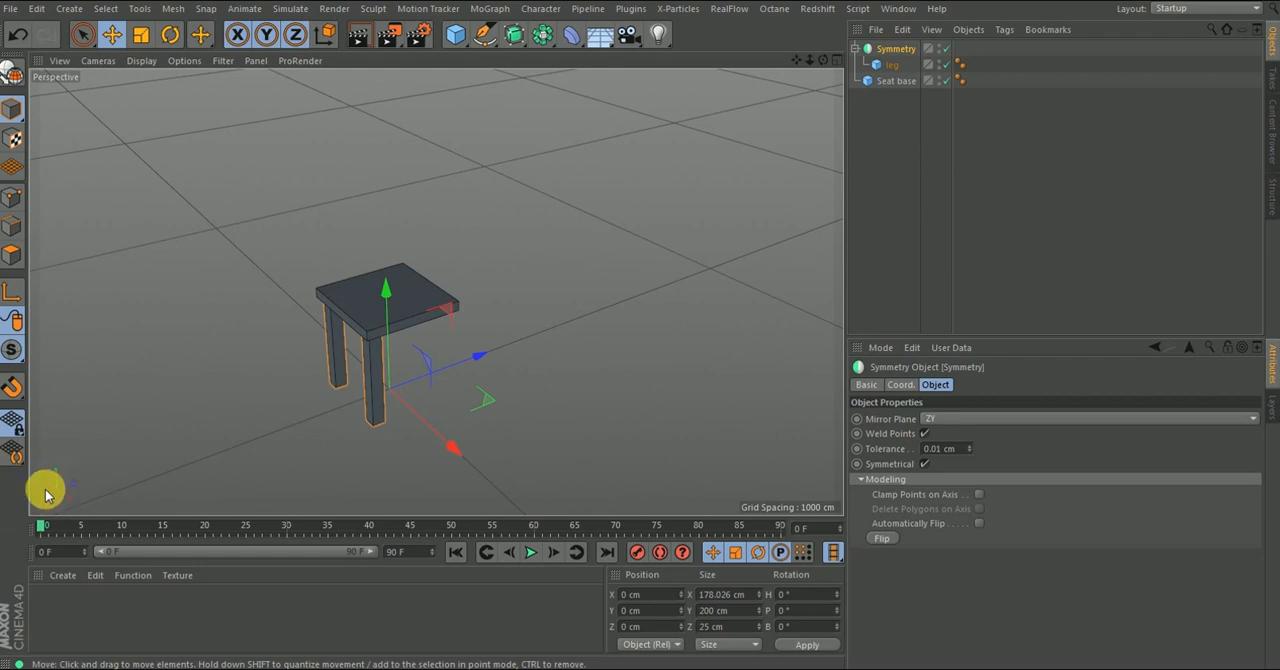
{"action": "right_click_drag", "start_coordinate": [46, 487], "coordinate": [56, 487], "text": "alt"}
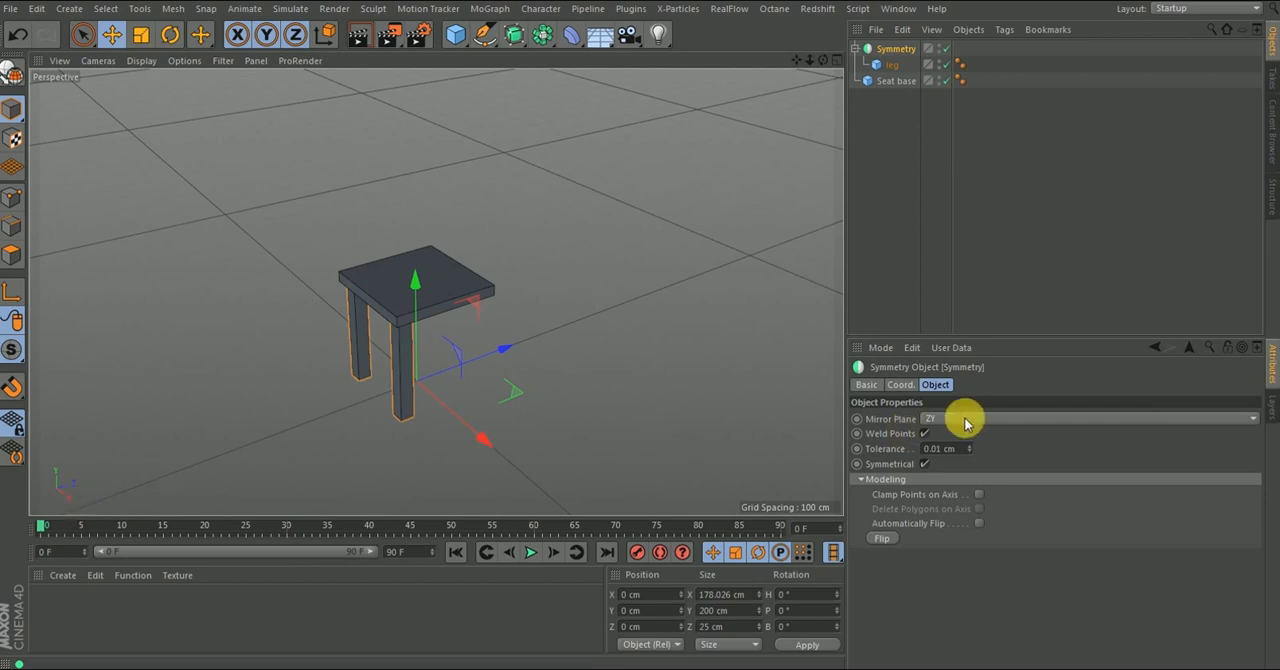
{"action": "left_click", "coordinate": [1000, 418]}
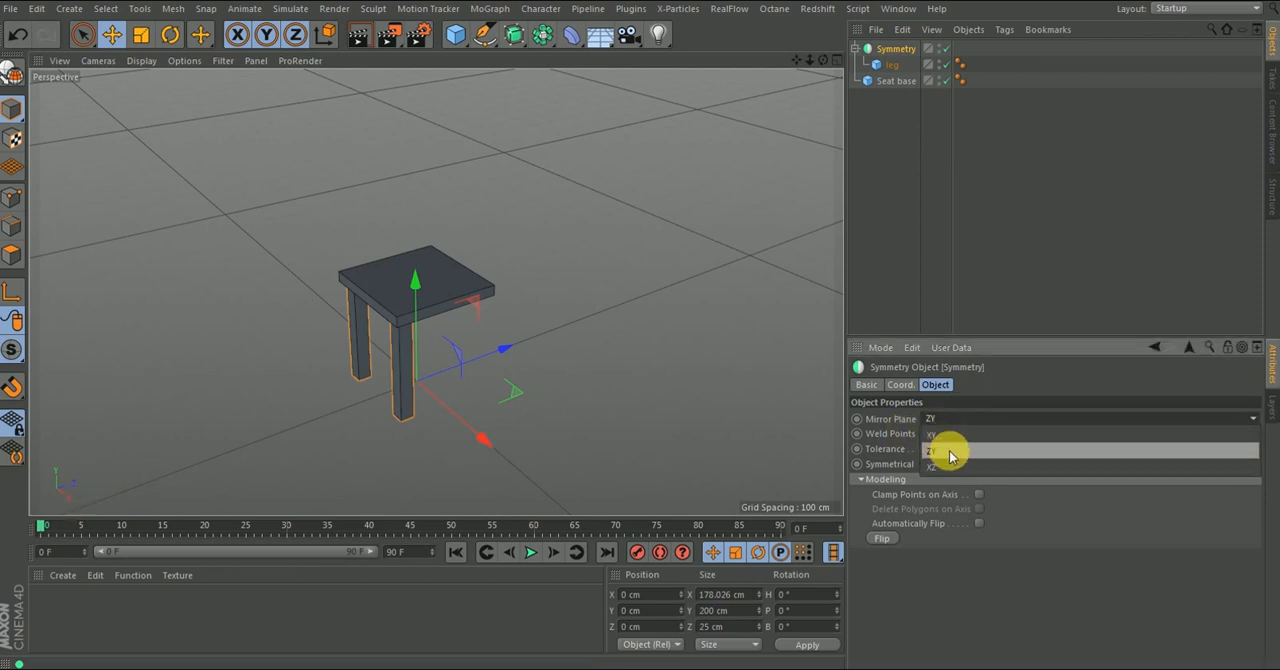
{"action": "left_click", "coordinate": [936, 436]}
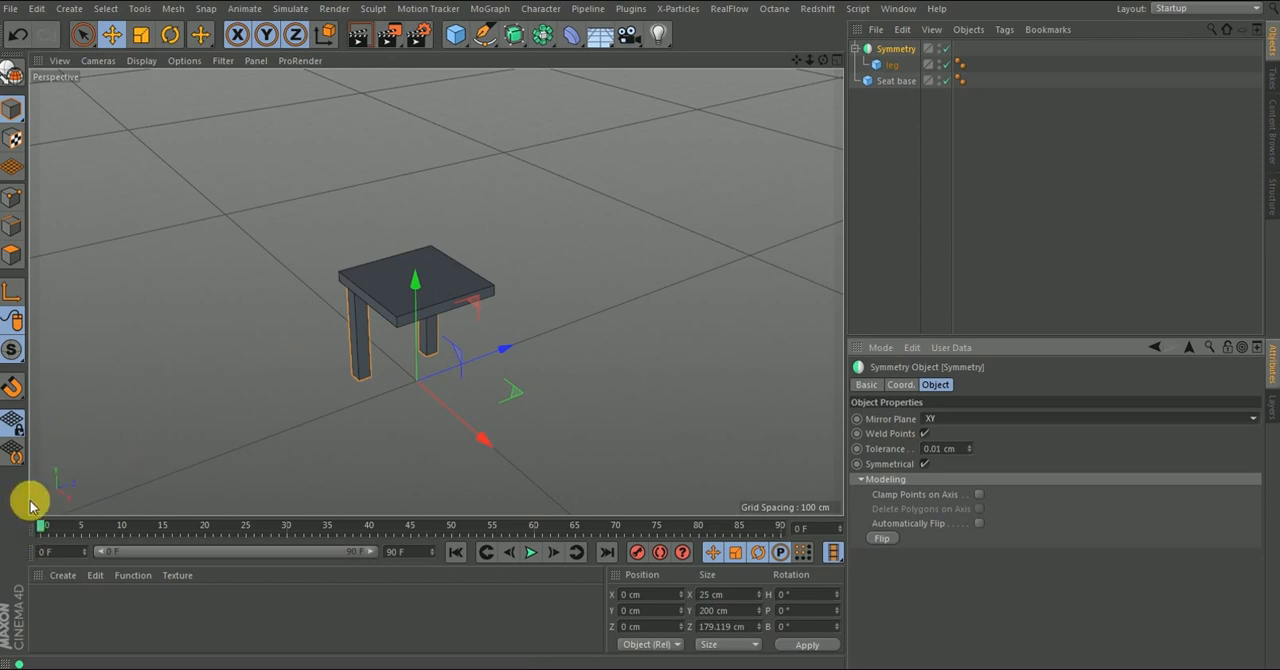
{"action": "left_click_drag", "start_coordinate": [395, 362], "coordinate": [496, 298], "text": "alt"}
{"action": "left_click_drag", "start_coordinate": [384, 240], "coordinate": [397, 403], "text": "alt"}
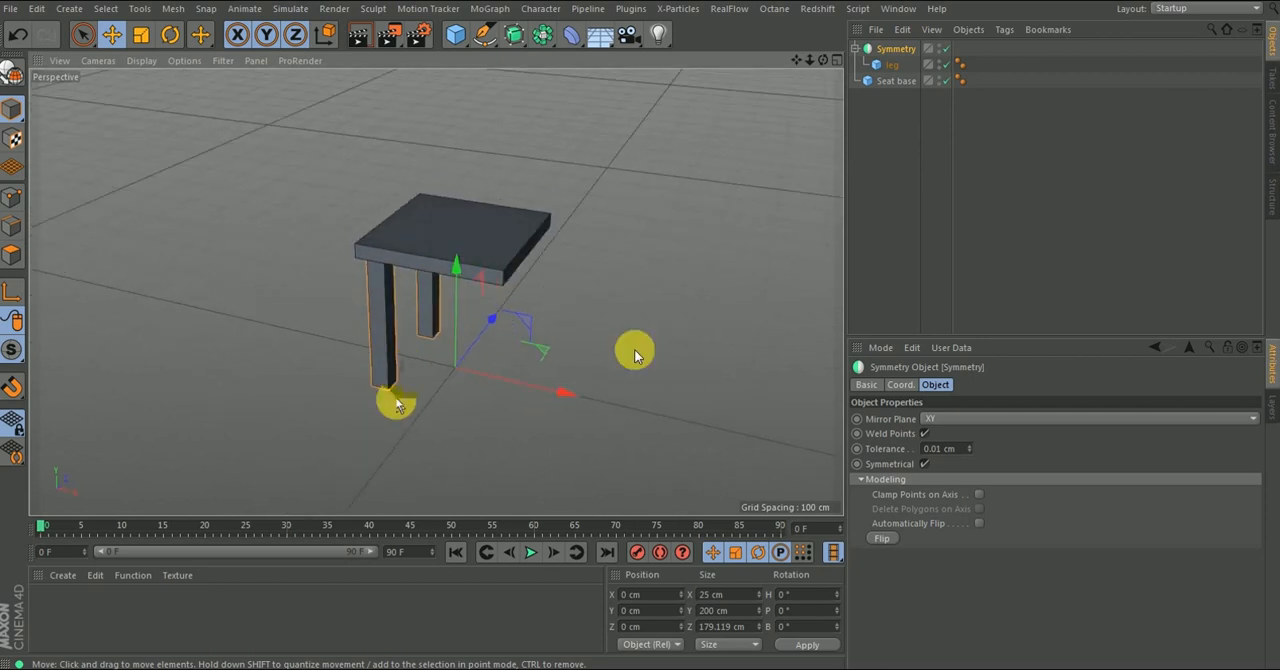
- Add a second Symmetry object with the ZY mirror plane and nest the first Symmetry inside it
{"action": "left_click", "coordinate": [857, 48]}
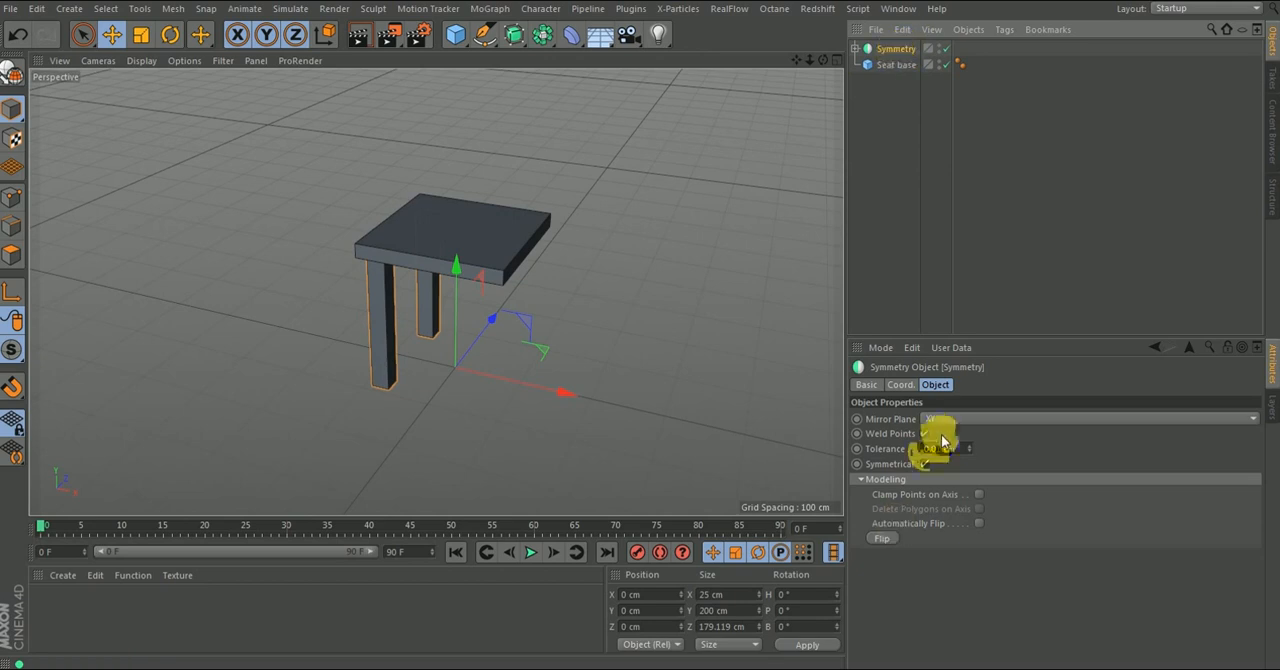
{"action": "left_click", "coordinate": [545, 40]}
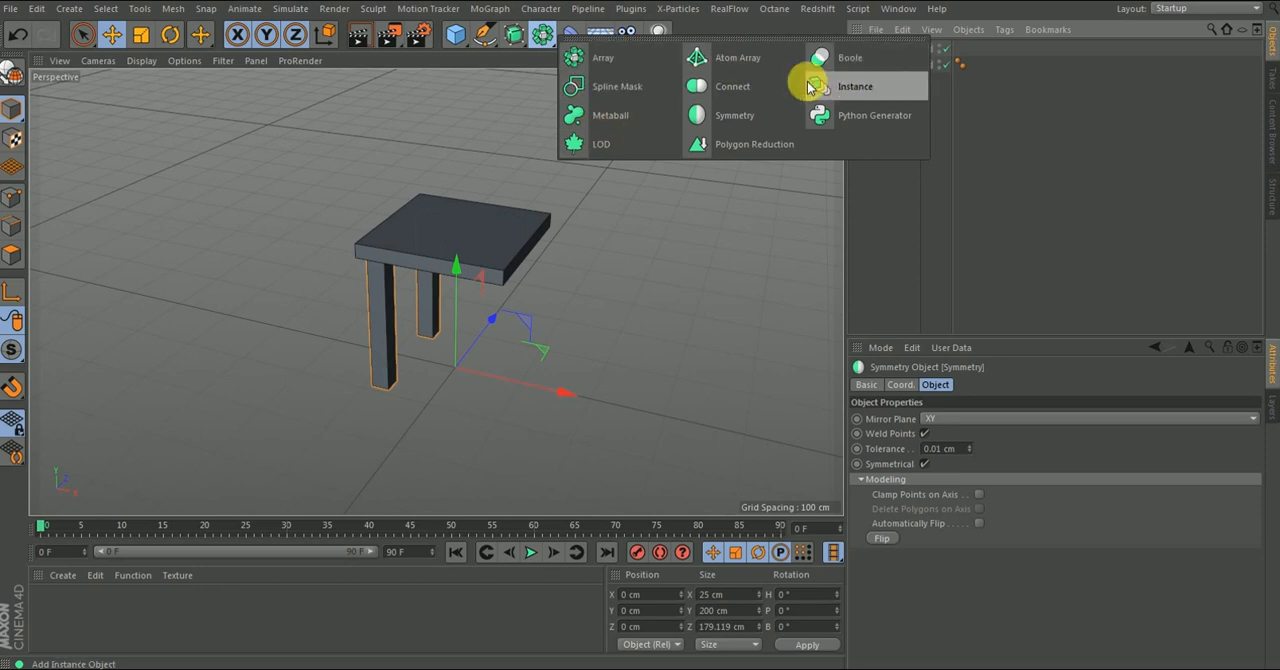
{"action": "left_click", "coordinate": [731, 113]}
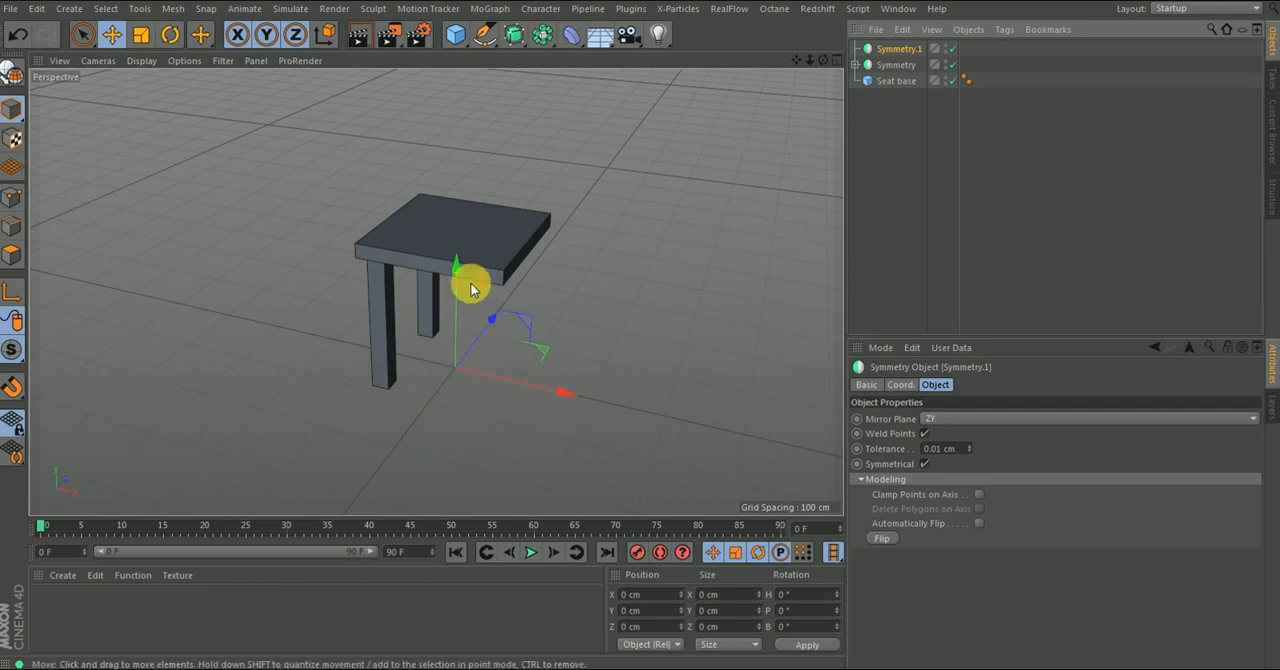
{"action": "left_click_drag", "start_coordinate": [481, 279], "coordinate": [434, 363], "text": "alt"}
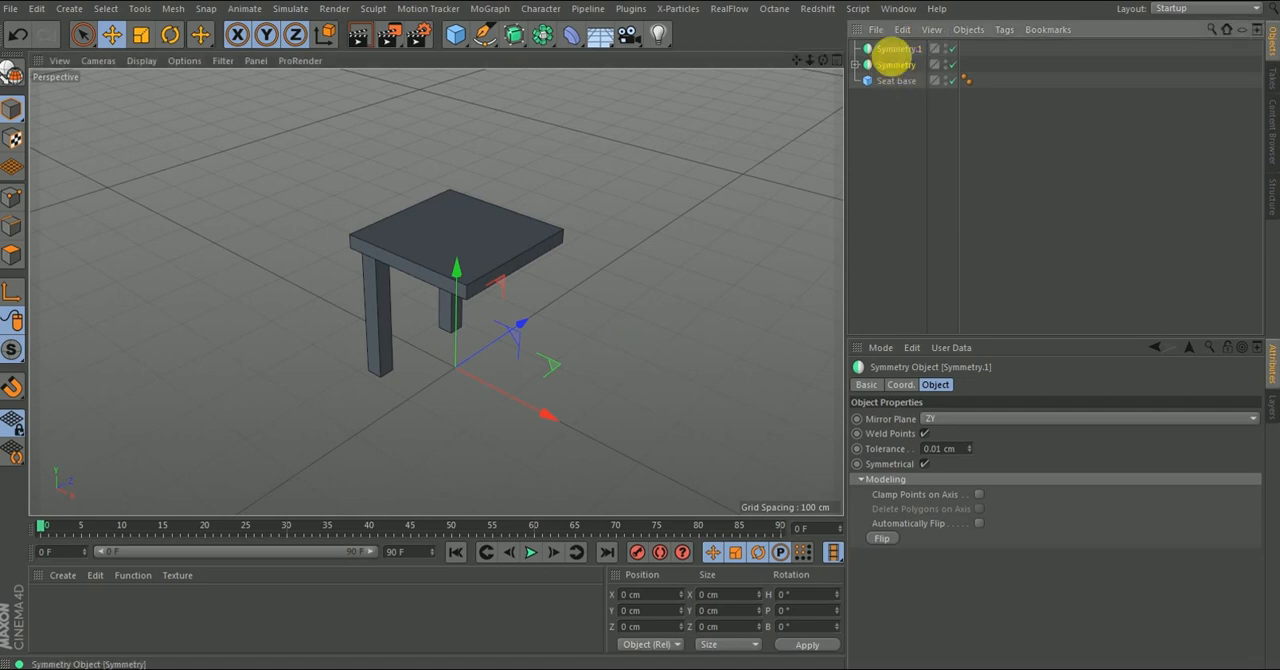
{"action": "left_click_drag", "start_coordinate": [895, 62], "coordinate": [895, 50]}
{"action": "left_click_drag", "start_coordinate": [551, 309], "coordinate": [519, 318], "text": "alt"}
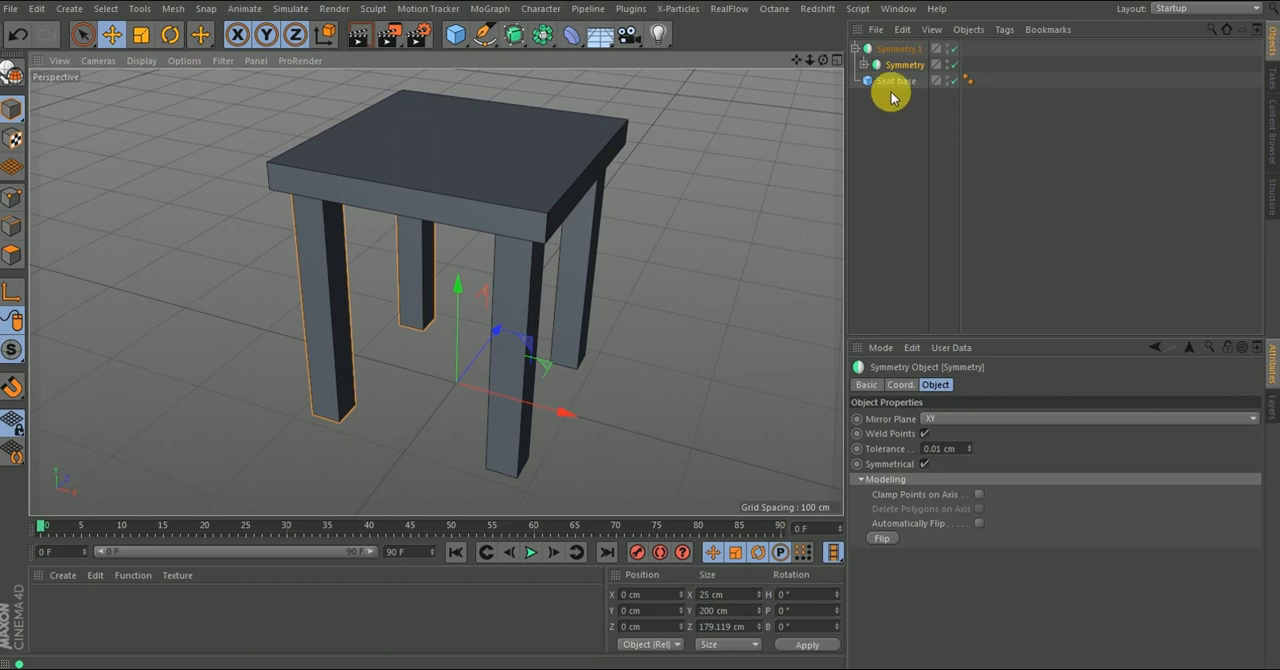
- Expand the nested Symmetry to show the original leg and inspect the mirrored legs up close
{"action": "left_click", "coordinate": [863, 65]}
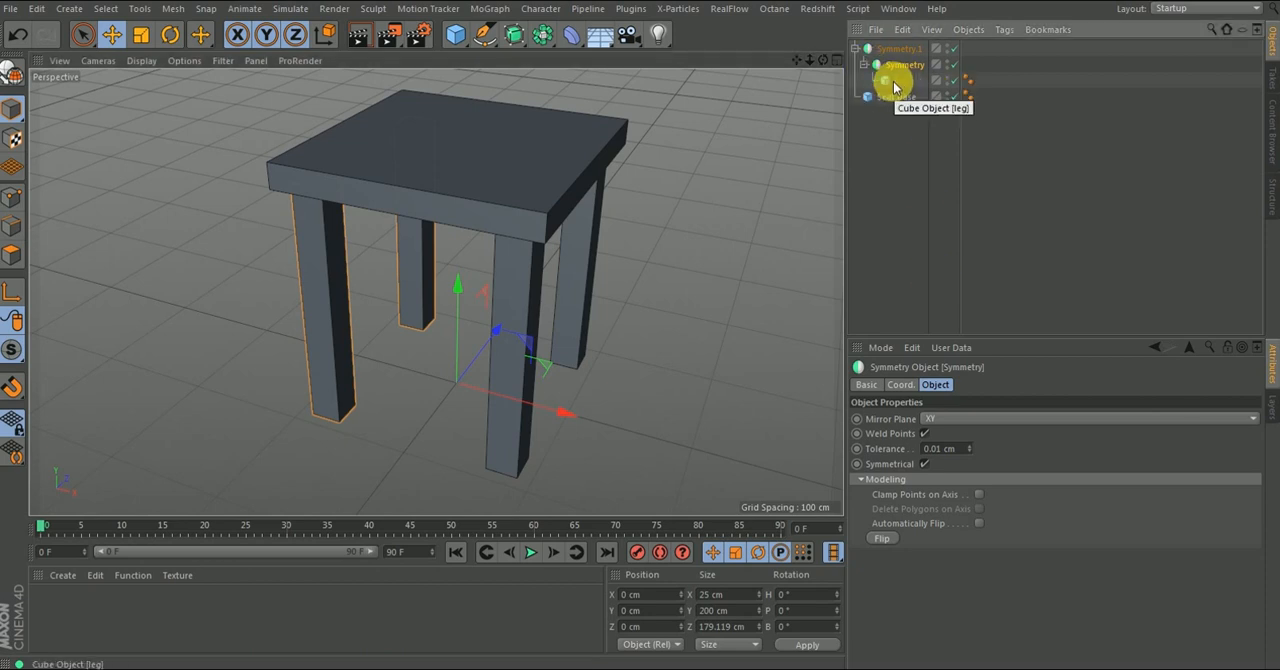
{"action": "left_click_drag", "start_coordinate": [508, 263], "coordinate": [469, 277], "text": "alt"}
{"action": "scroll", "coordinate": [488, 225], "scroll_direction": "down", "scroll_amount": 5}
{"action": "scroll", "coordinate": [469, 230], "scroll_direction": "up", "scroll_amount": 5}
{"action": "left_click_drag", "start_coordinate": [469, 222], "coordinate": [451, 263], "text": "alt"}
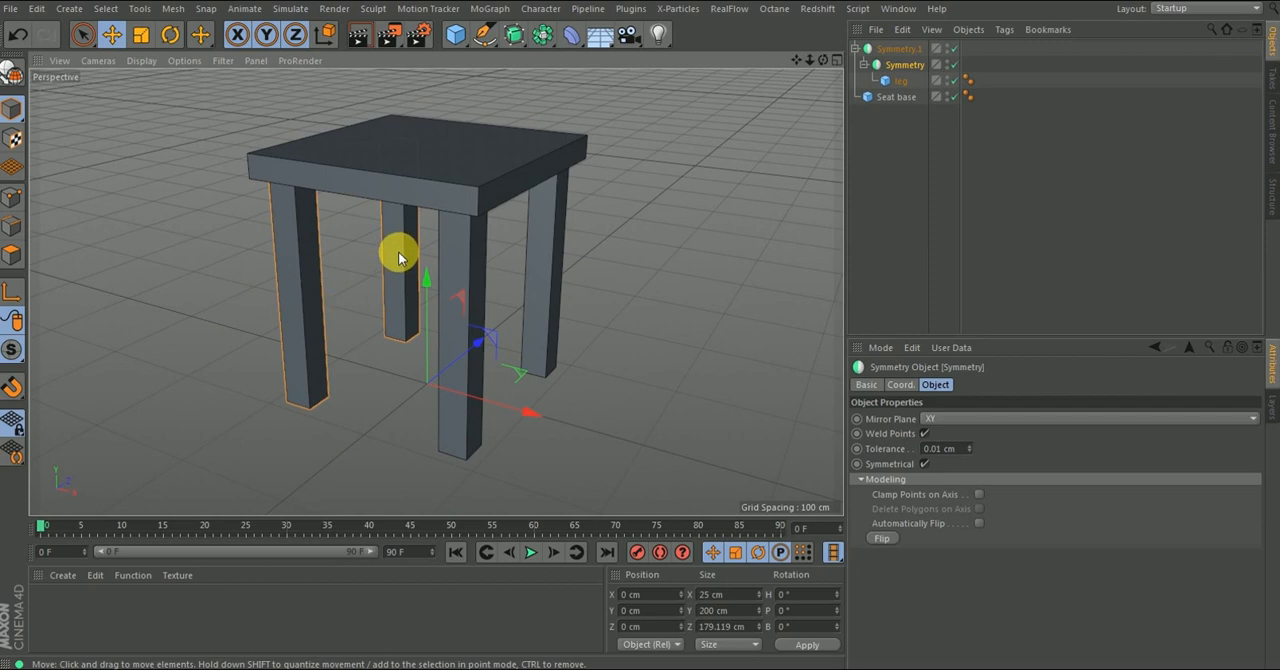
{"action": "scroll", "coordinate": [283, 362], "scroll_direction": "up", "scroll_amount": 3}
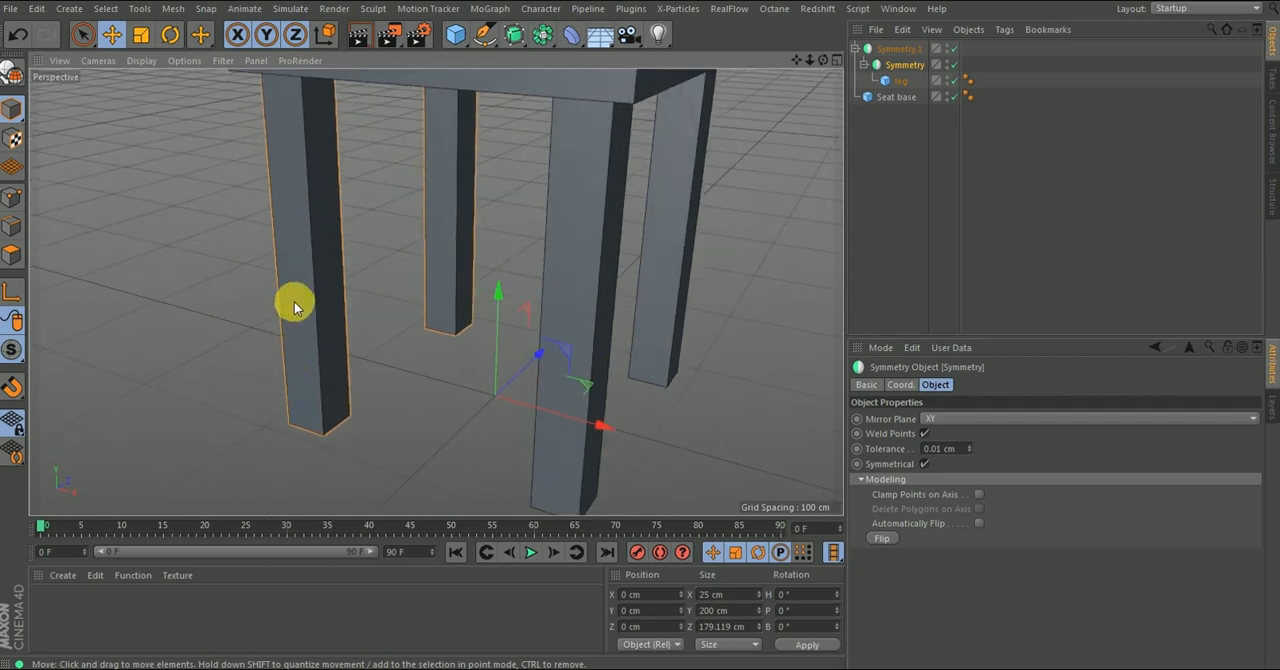
{"action": "scroll", "coordinate": [296, 302], "scroll_direction": "up", "scroll_amount": 3}
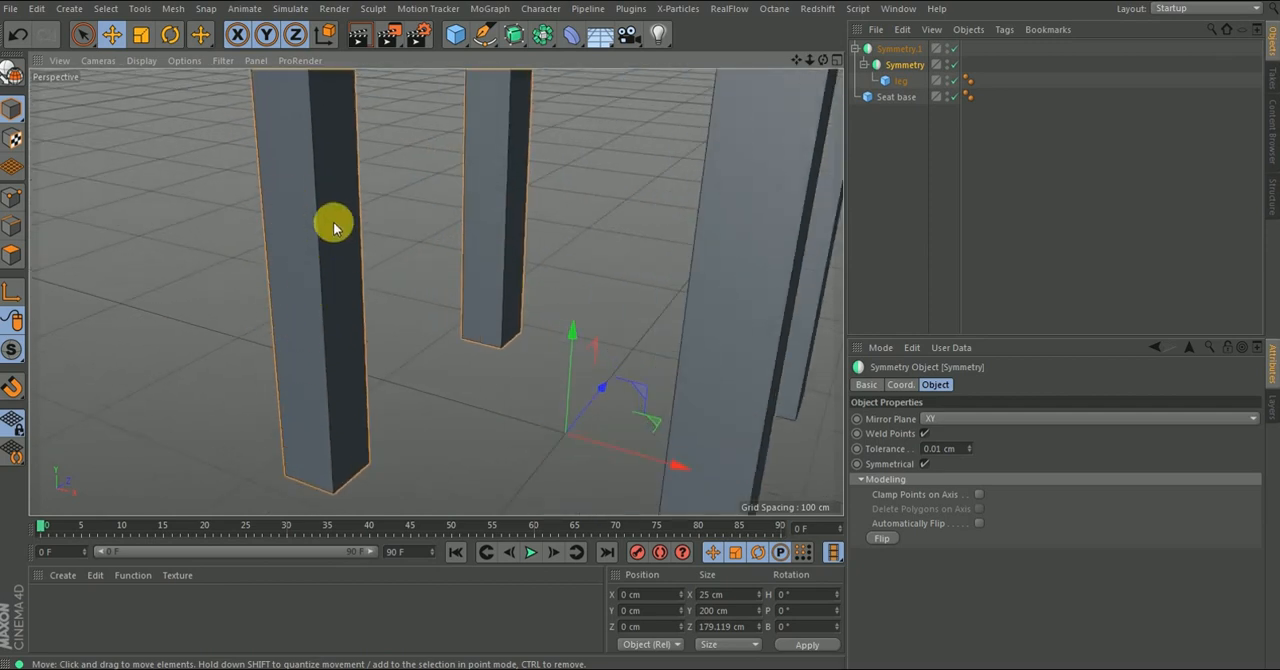
- Examine the seat and its four mirrored legs from below, at eye level and from above, with the original leg selected
{"action": "left_click_drag", "start_coordinate": [348, 419], "coordinate": [335, 213], "text": "alt"}
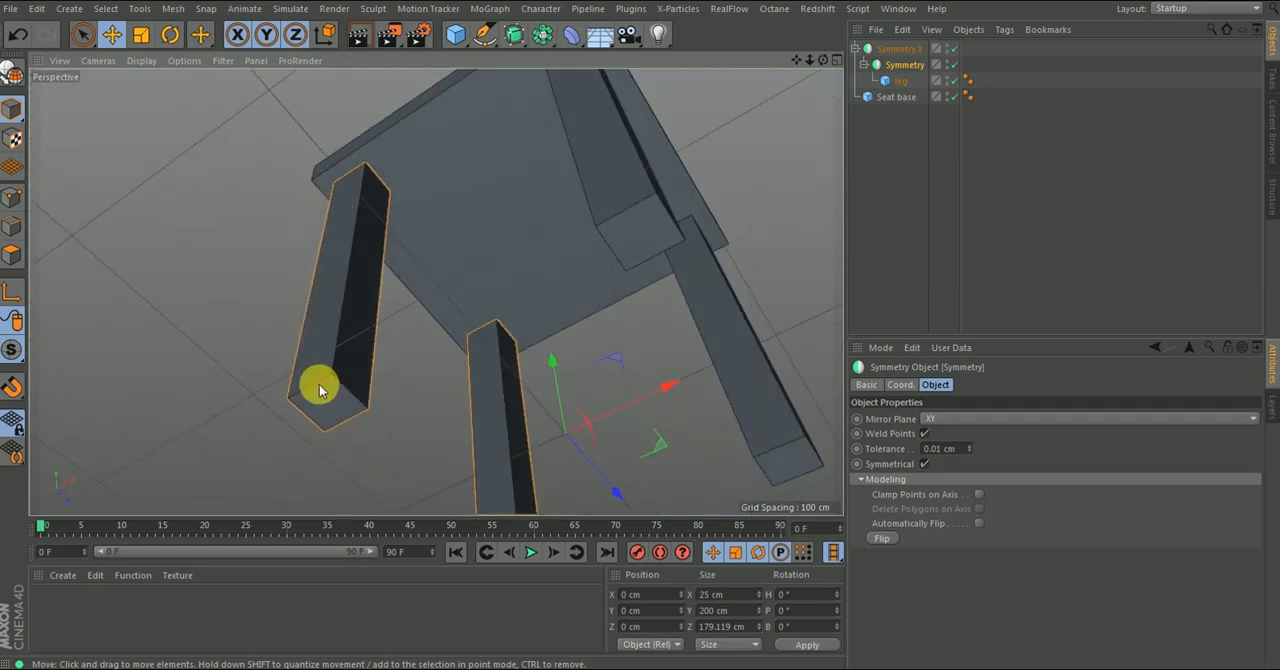
{"action": "left_click_drag", "start_coordinate": [327, 323], "coordinate": [297, 326], "text": "alt"}
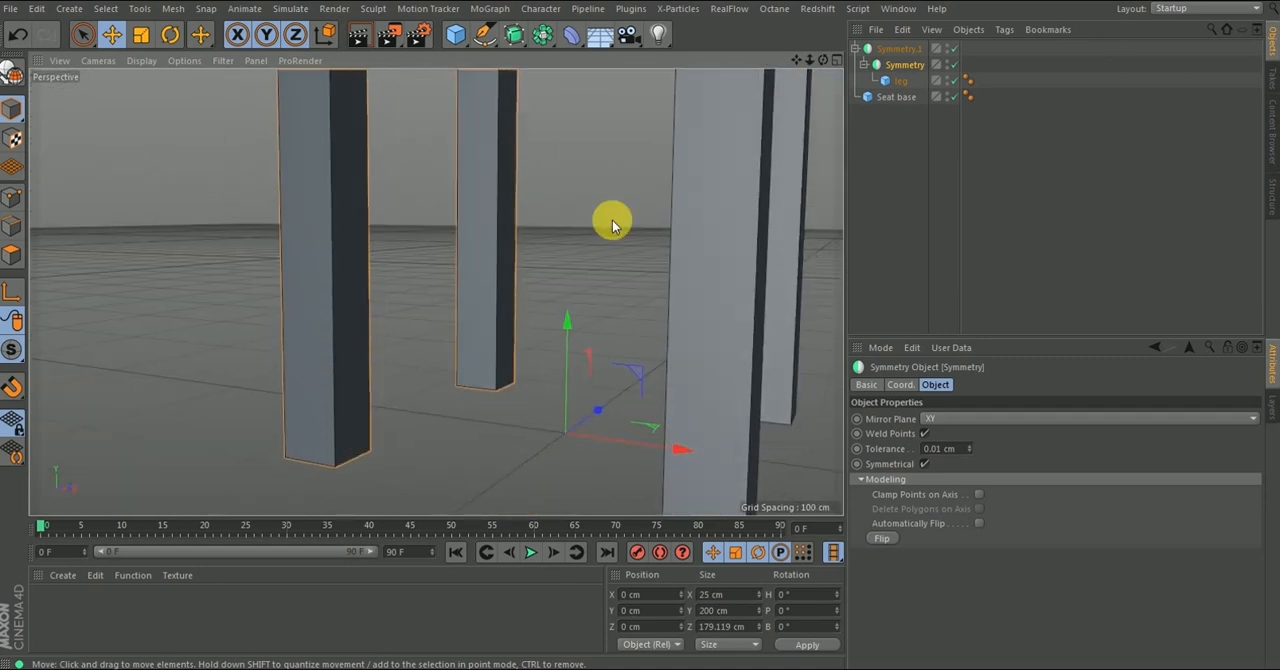
{"action": "left_click_drag", "start_coordinate": [876, 75], "coordinate": [878, 68]}
{"action": "scroll", "coordinate": [383, 372], "scroll_direction": "down", "scroll_amount": 7}
{"action": "middle_click_drag", "start_coordinate": [473, 300], "coordinate": [459, 311], "text": "alt"}
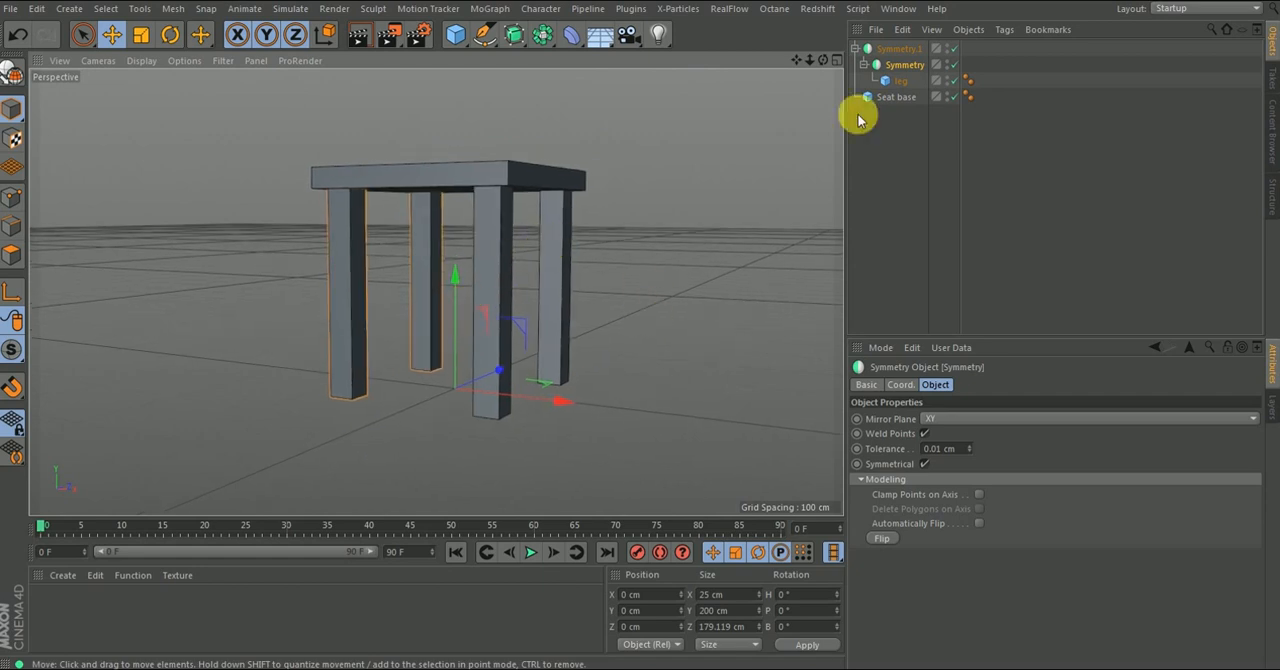
{"action": "left_click", "coordinate": [901, 81]}
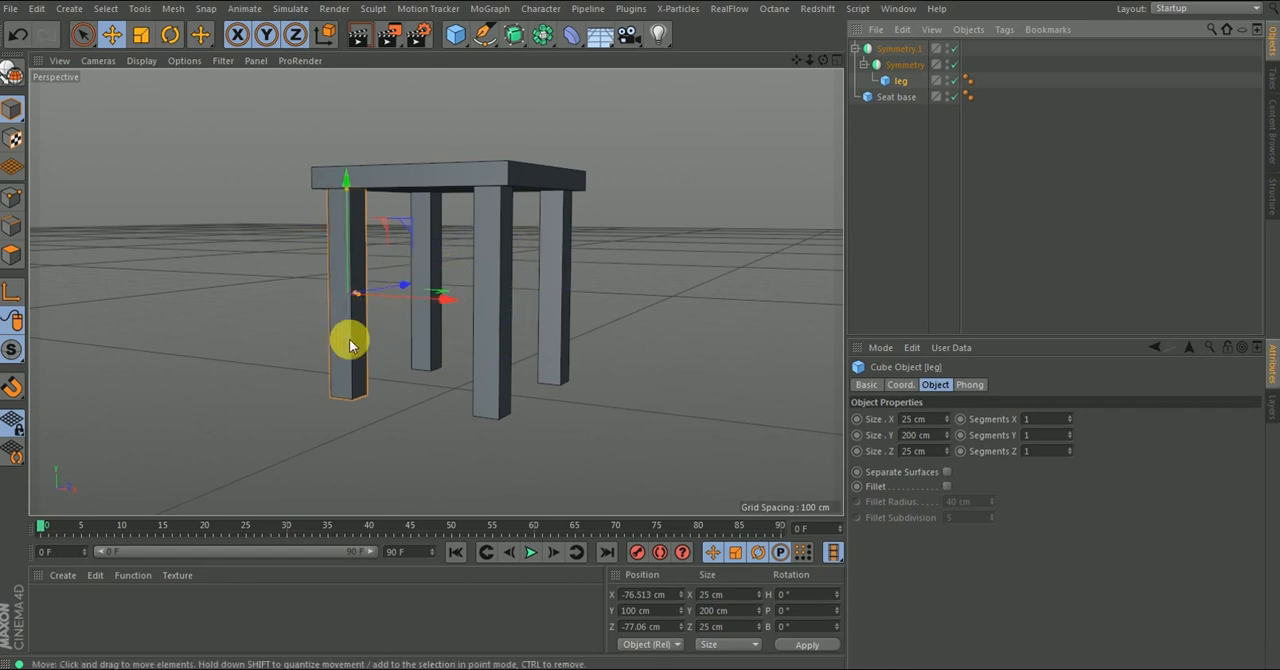
{"action": "left_click_drag", "start_coordinate": [351, 343], "coordinate": [371, 437], "text": "alt"}
{"action": "mouse_move", "coordinate": [397, 355]}
{"action": "left_mouse_down", "text": "alt"}
{"action": "mouse_move", "coordinate": [383, 346]}
{"action": "mouse_move", "coordinate": [391, 294]}
{"action": "mouse_move", "coordinate": [402, 343]}
{"action": "left_mouse_up", "text": "alt"}
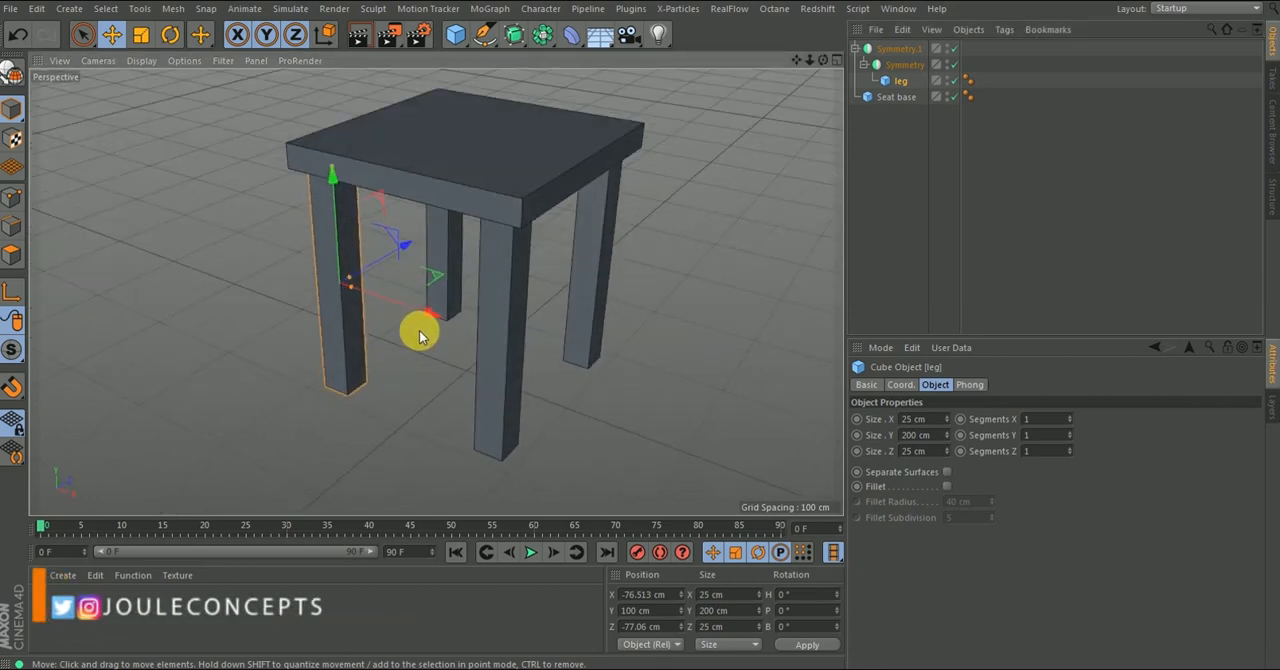
{"action": "left_click_drag", "start_coordinate": [456, 388], "coordinate": [471, 360], "text": "alt"}
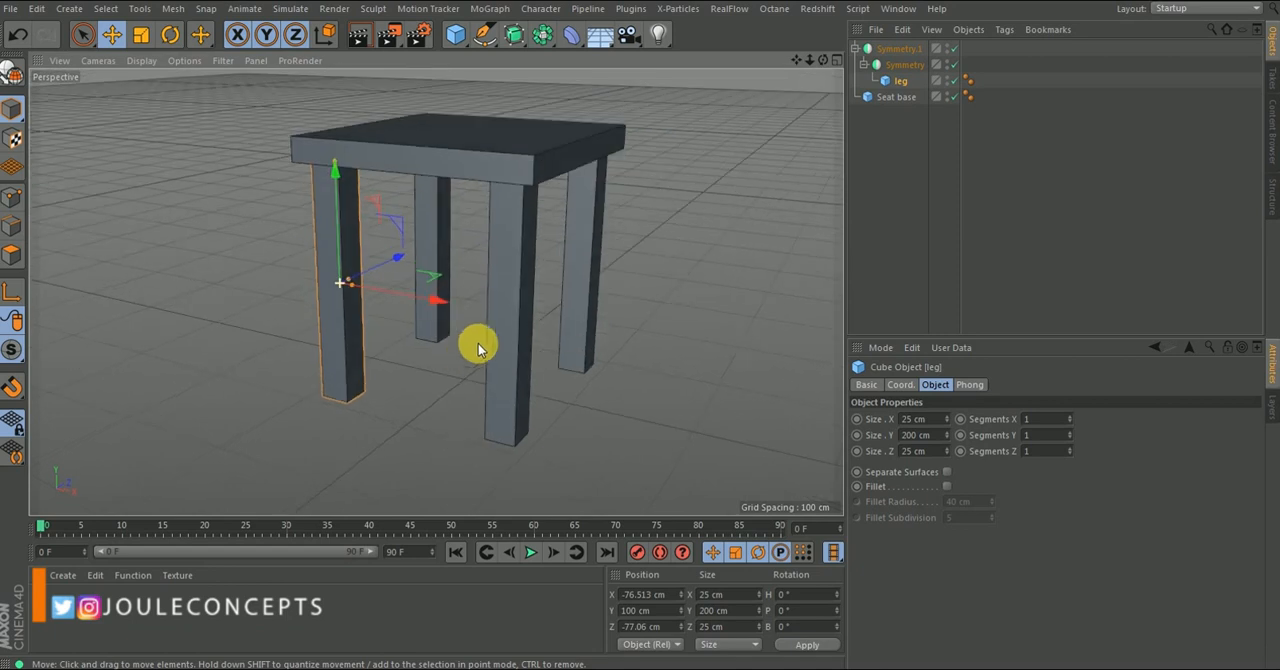
{"action": "scroll", "coordinate": [463, 328], "scroll_direction": "down", "scroll_amount": 5}
{"action": "left_click_drag", "start_coordinate": [463, 260], "coordinate": [614, 335], "text": "alt"}
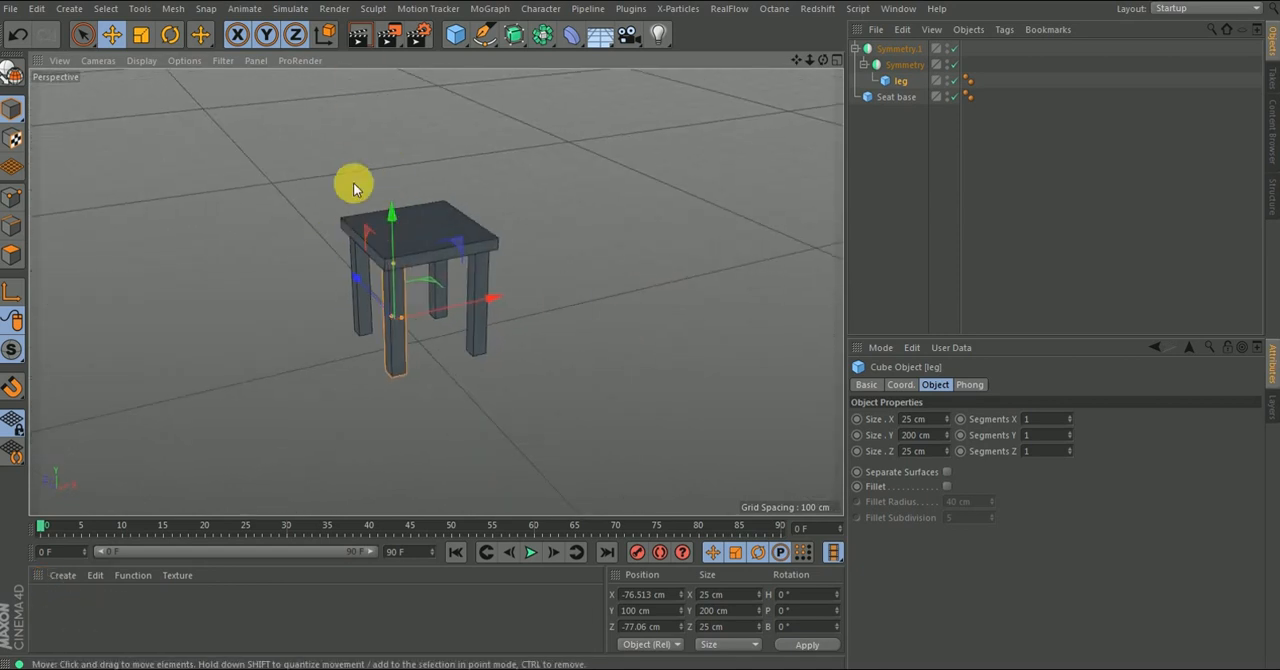
{"action": "left_click_drag", "start_coordinate": [369, 298], "coordinate": [346, 289], "text": "alt"}
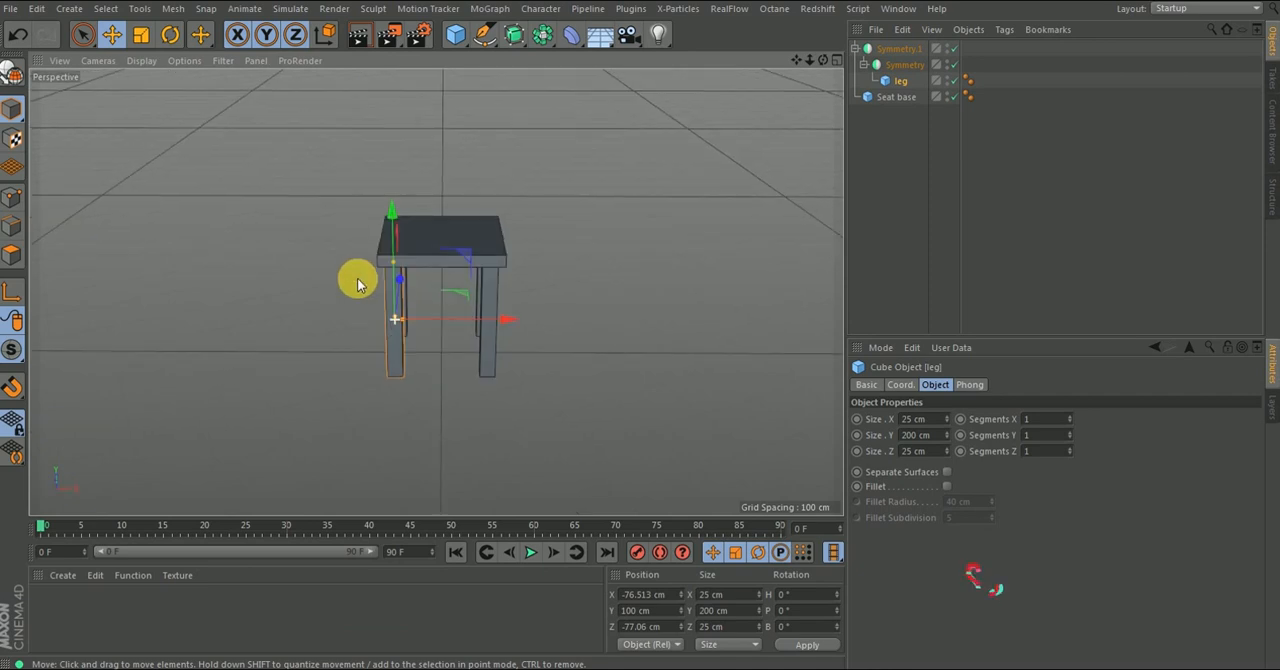
- Copy the leg out of the nested Symmetry objects to the top level of the object hierarchy
{"action": "left_click", "coordinate": [899, 81]}
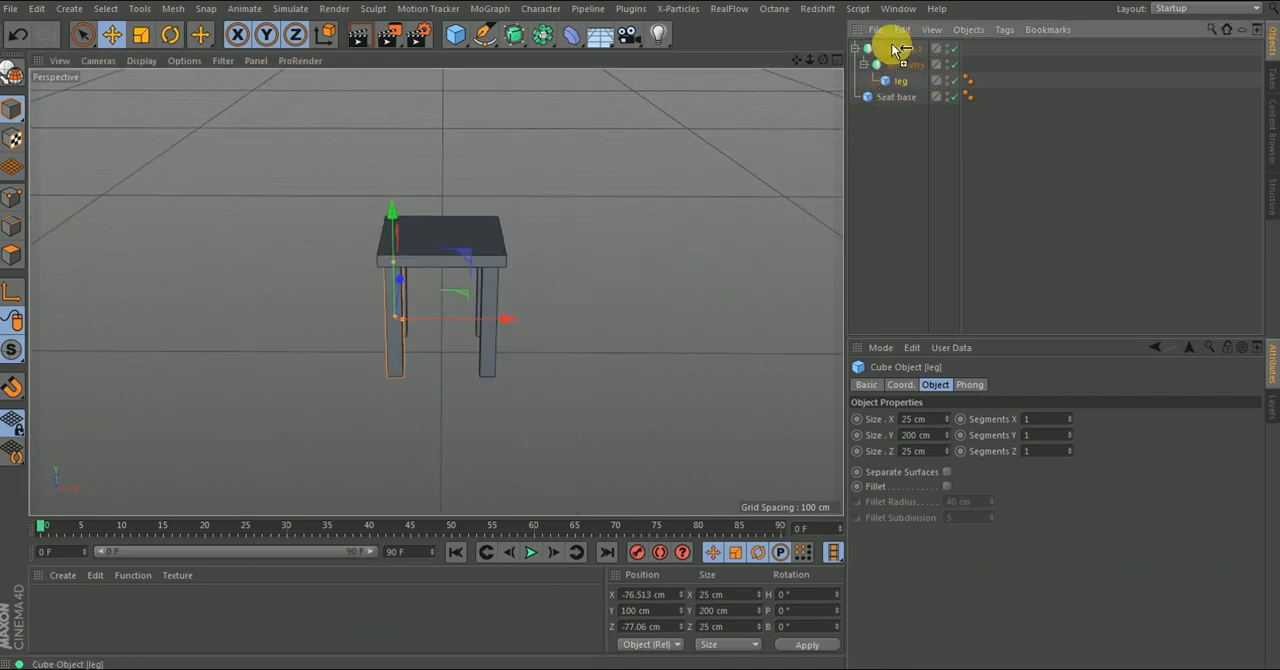
{"action": "left_click_drag", "start_coordinate": [891, 42], "coordinate": [869, 52]}
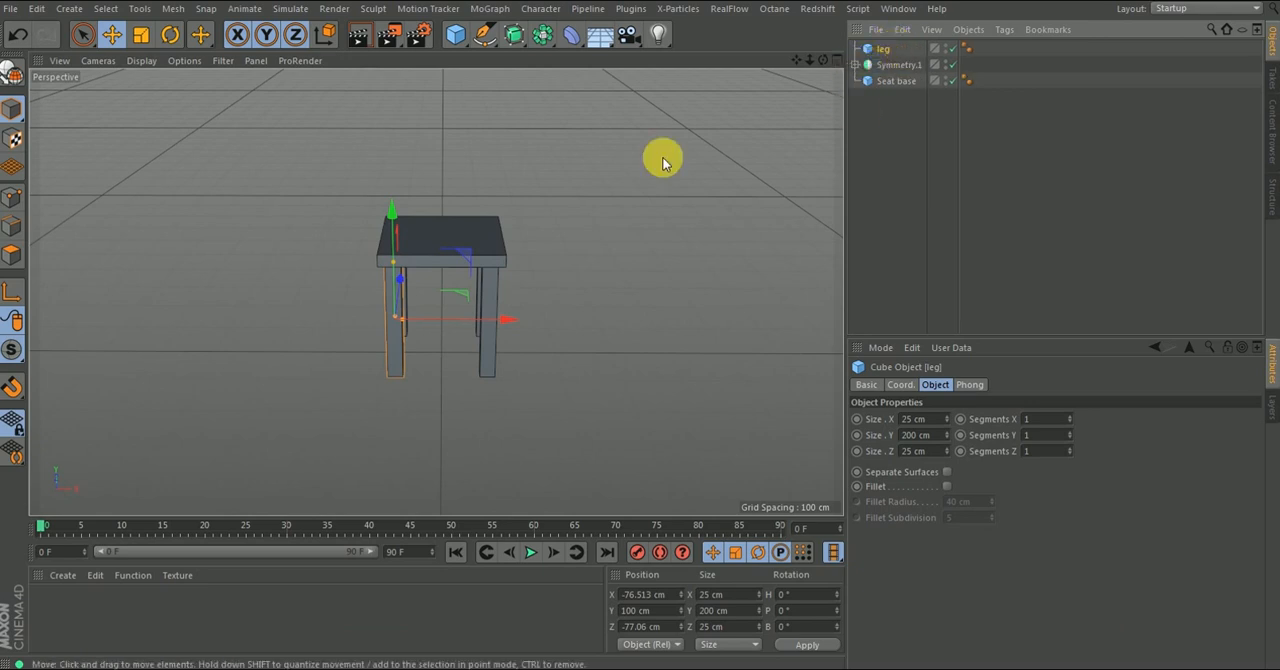
{"action": "left_click_drag", "start_coordinate": [509, 312], "coordinate": [443, 292], "text": "alt"}
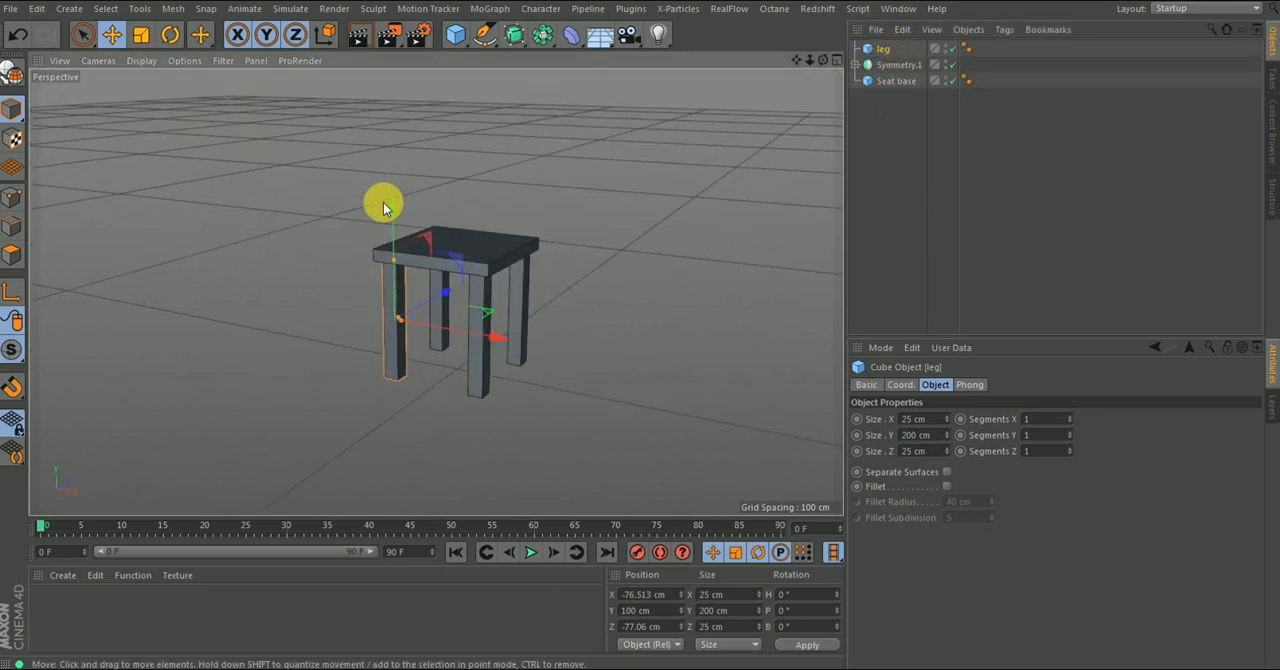
- Try moving the copied leg freehand up above the seat, to a Y position of about 319 cm
{"action": "left_click_drag", "start_coordinate": [396, 209], "coordinate": [379, 72]}
{"action": "left_click_drag", "start_coordinate": [391, 220], "coordinate": [403, 268], "text": "alt"}
{"action": "left_click_drag", "start_coordinate": [390, 227], "coordinate": [412, 285], "text": "alt"}
{"action": "right_click_drag", "start_coordinate": [411, 285], "coordinate": [392, 300], "text": "alt"}
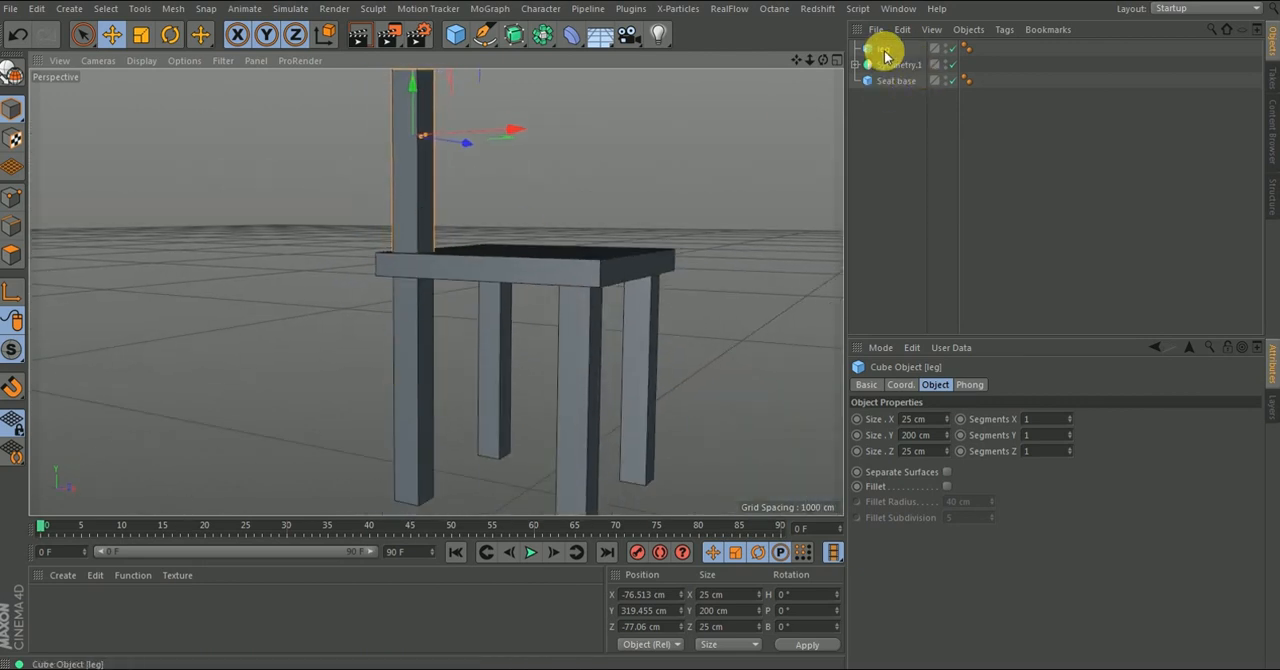
{"action": "left_click", "coordinate": [884, 52]}
{"action": "scroll", "coordinate": [389, 225], "scroll_direction": "down", "scroll_amount": 2}
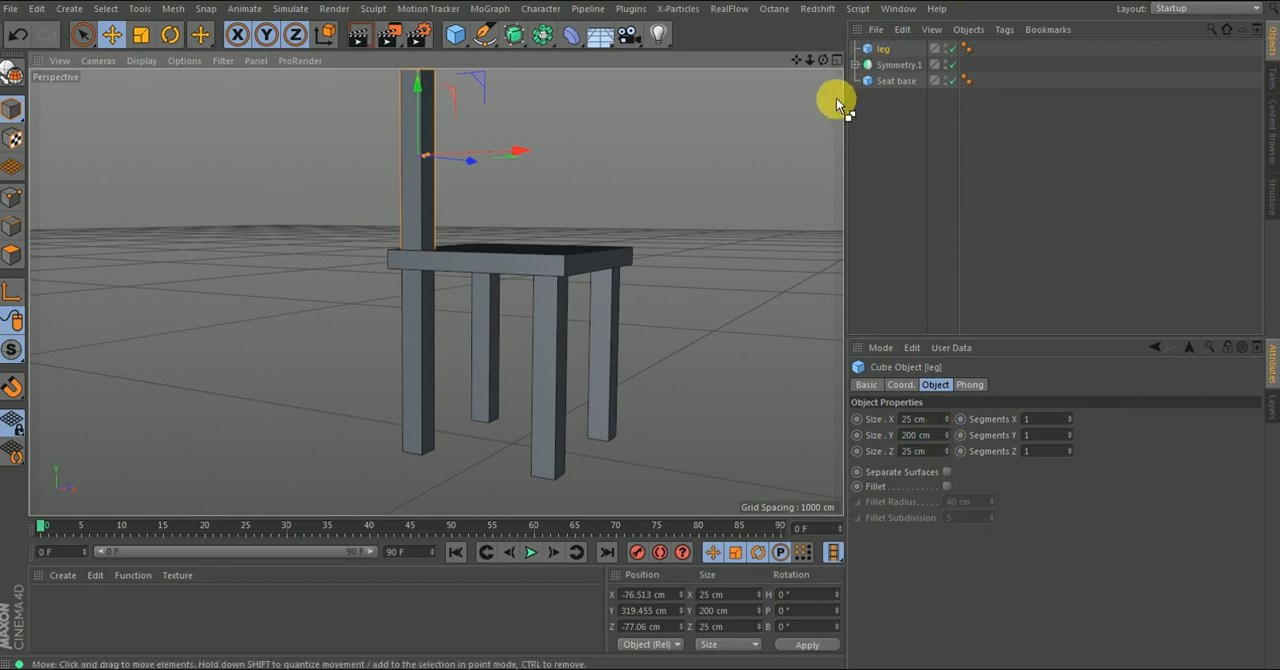
{"action": "key", "text": "ctrl+z"}
{"action": "key", "text": "ctrl+z"}
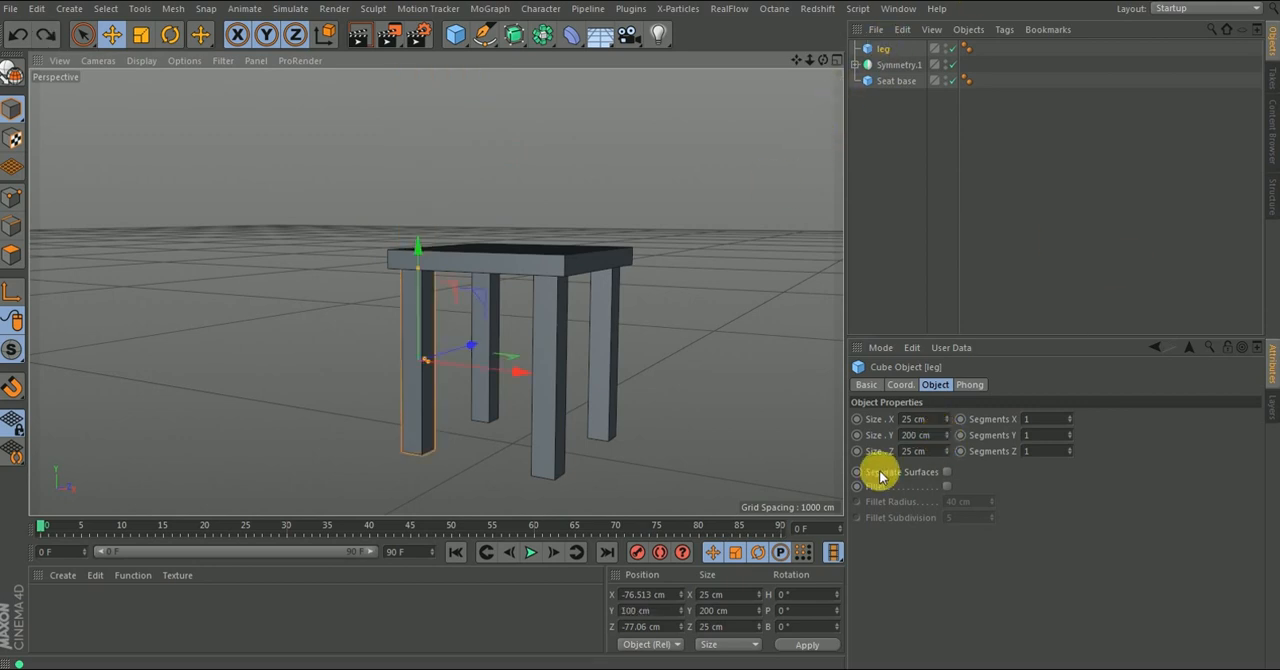
- Try setting the copied leg's Y position to 220 cm
{"action": "left_click", "coordinate": [903, 385]}
{"action": "left_click", "coordinate": [934, 440]}
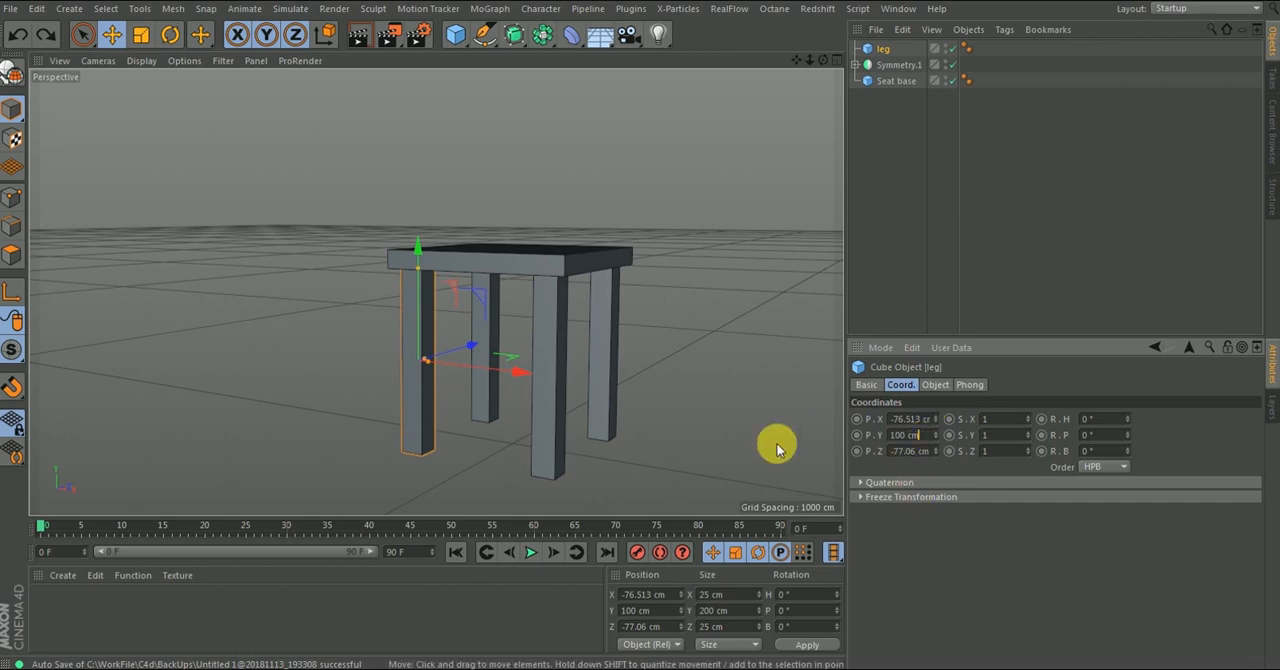
{"action": "left_click", "coordinate": [934, 386]}
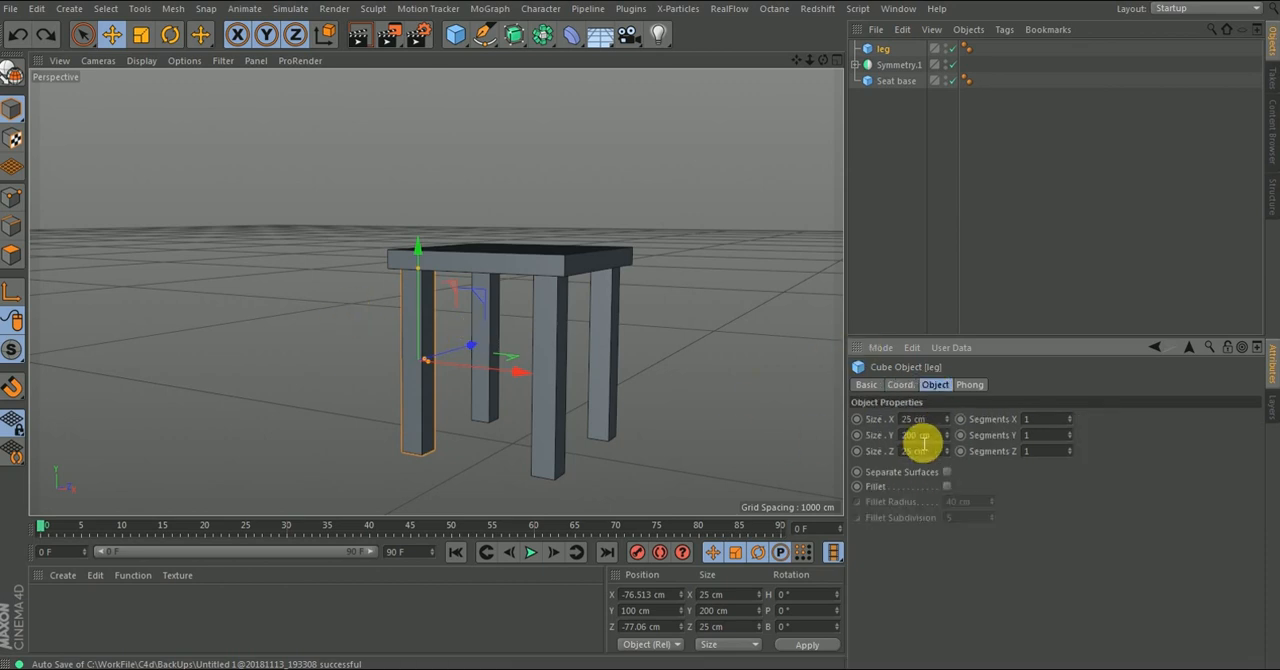
{"action": "left_click", "coordinate": [900, 385]}
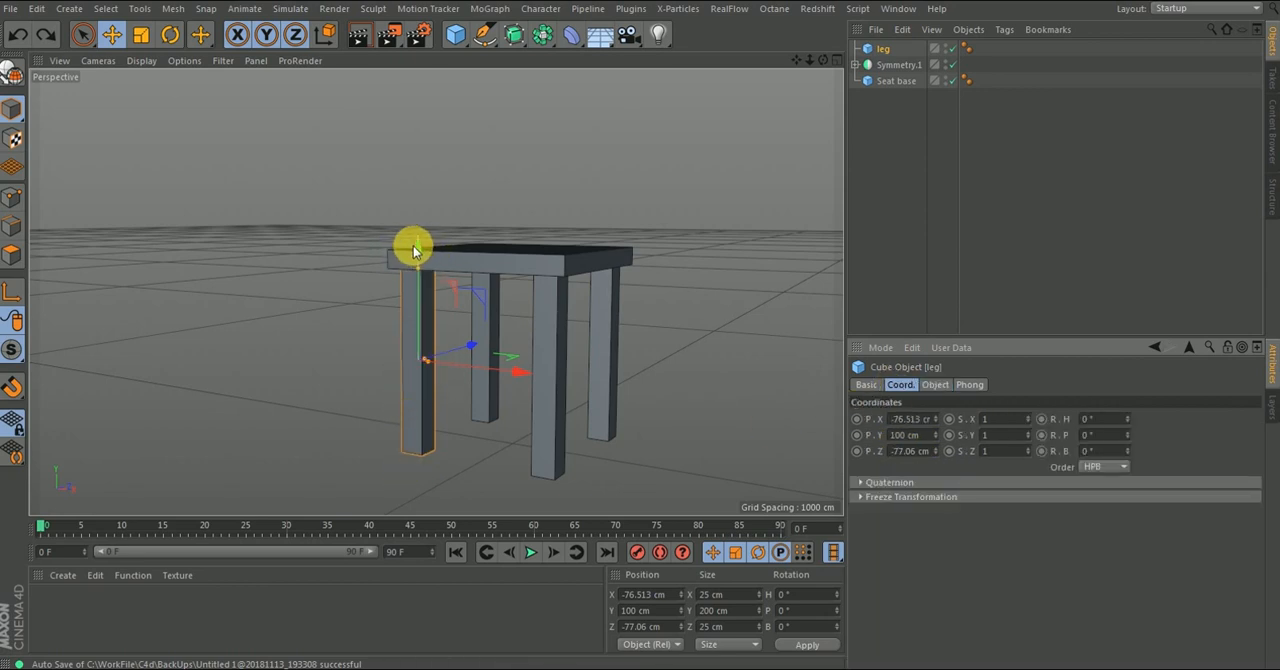
{"action": "left_click", "coordinate": [932, 437]}
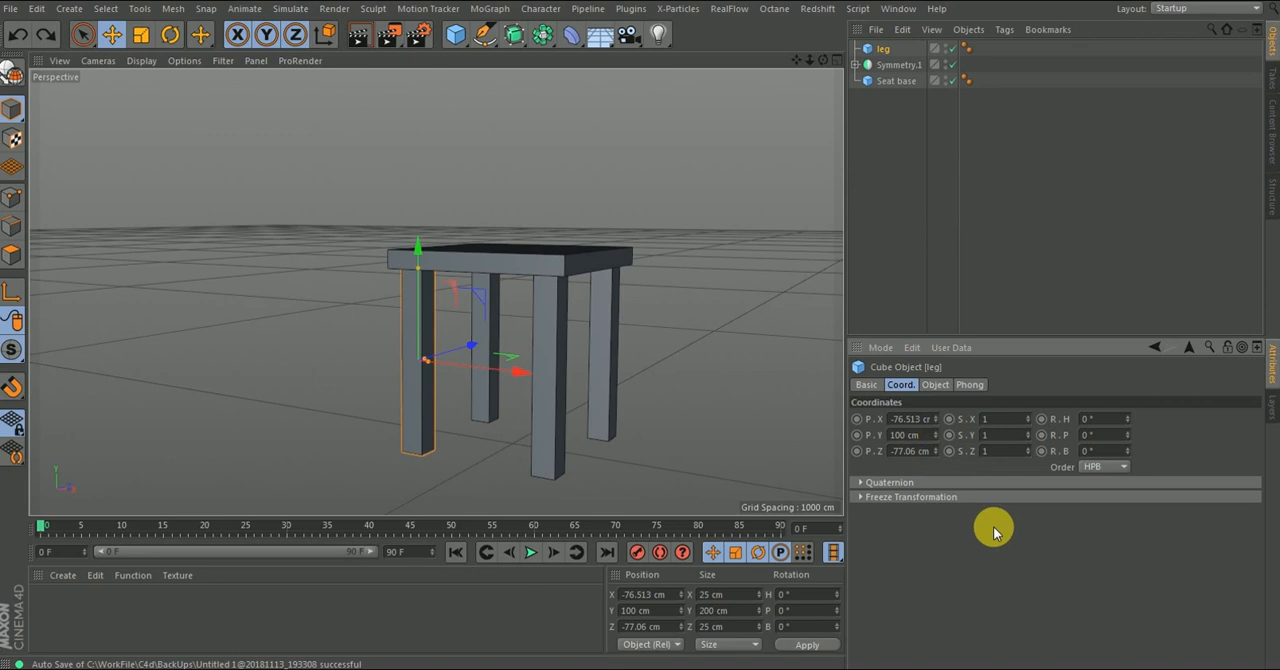
{"action": "type", "text": "220"}
{"action": "key", "text": "Return"}
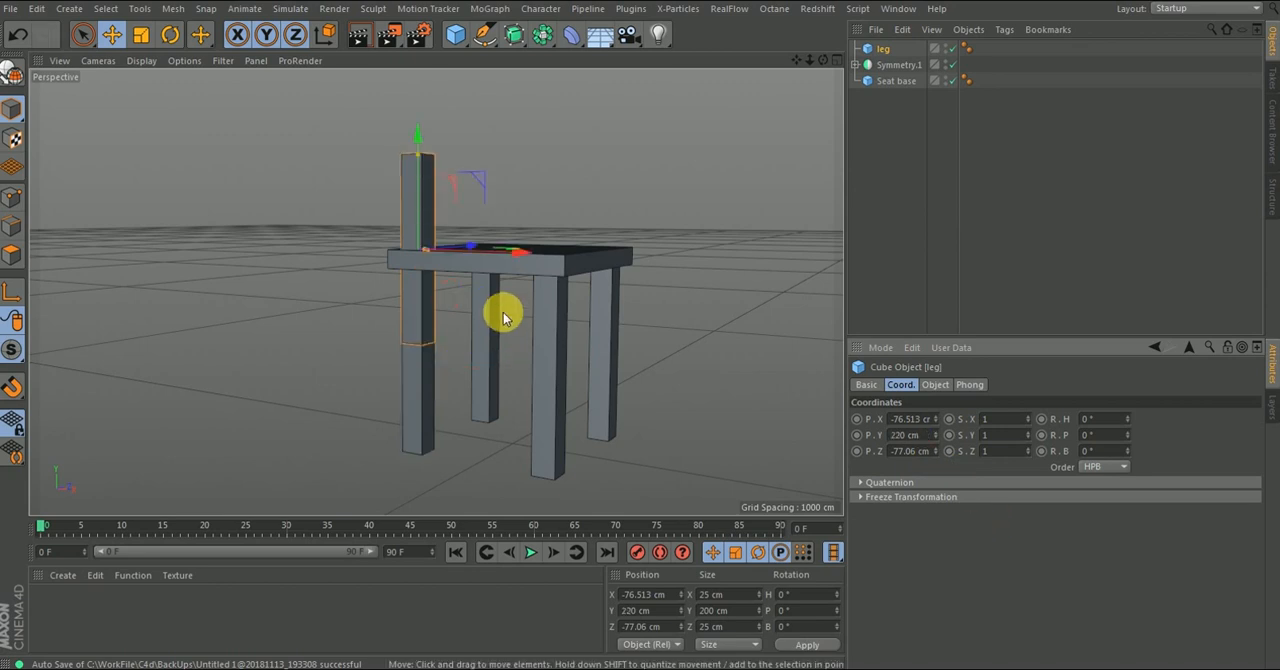
{"action": "key", "text": "ctrl+z"}
- Add 220 cm to the copied leg's Y position, placing it at 320 cm, and check its fit on the seat
{"action": "left_click", "coordinate": [930, 440]}
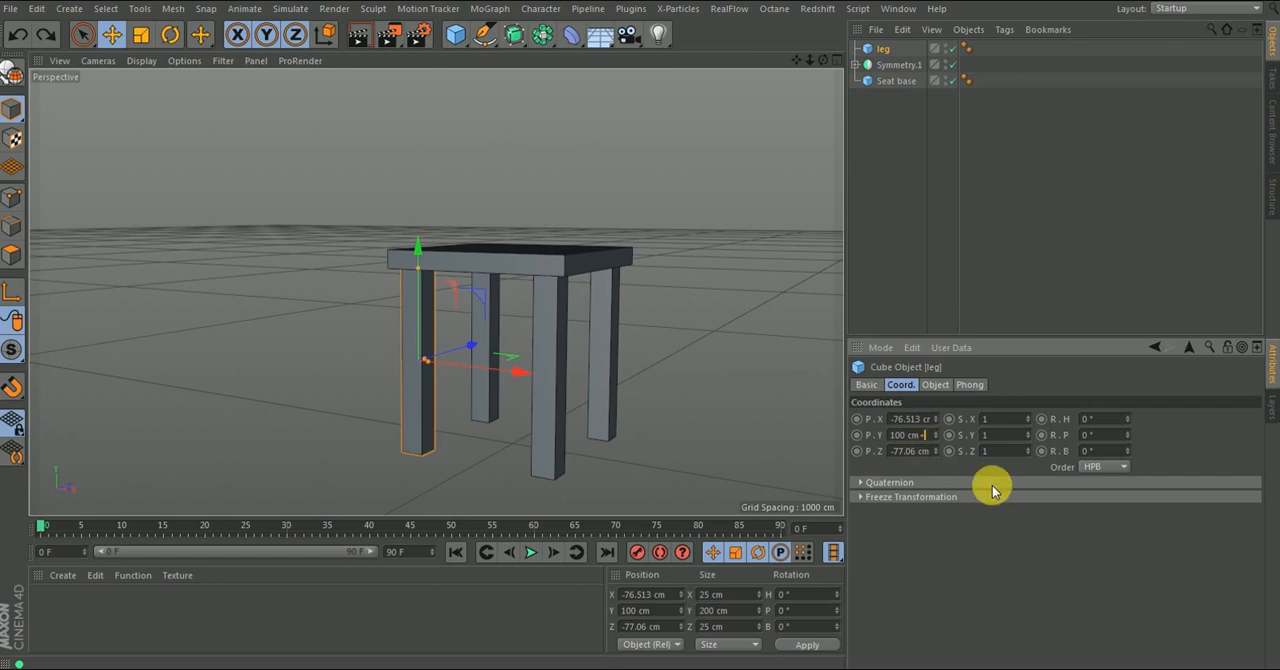
{"action": "type", "text": "+220"}
{"action": "key", "text": "Return"}
{"action": "left_click_drag", "start_coordinate": [434, 223], "coordinate": [437, 264], "text": "alt"}
{"action": "right_click_drag", "start_coordinate": [389, 252], "coordinate": [449, 121], "text": "alt"}
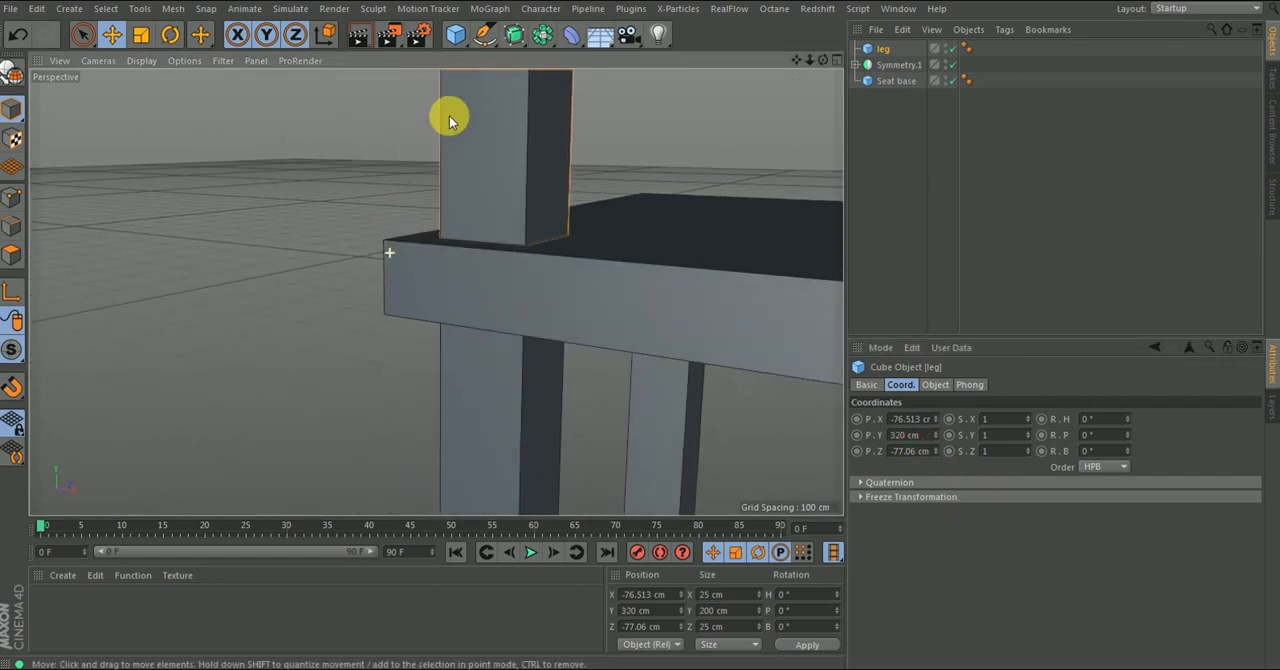
{"action": "right_click_drag", "start_coordinate": [547, 273], "coordinate": [520, 306], "text": "alt"}
{"action": "right_click_drag", "start_coordinate": [543, 237], "coordinate": [491, 360], "text": "alt"}
{"action": "left_click_drag", "start_coordinate": [535, 264], "coordinate": [484, 305], "text": "alt"}
{"action": "right_click_drag", "start_coordinate": [555, 217], "coordinate": [558, 75], "text": "alt"}
{"action": "left_click_drag", "start_coordinate": [562, 317], "coordinate": [350, 219], "text": "alt"}
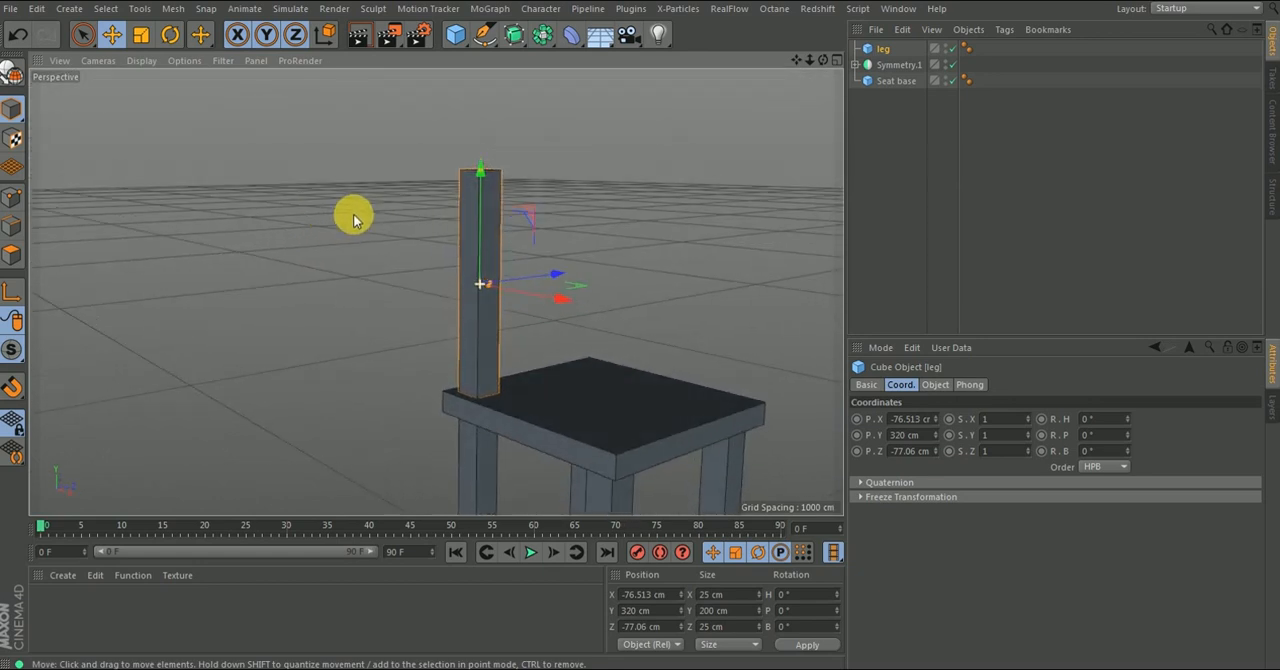
- Try setting the copied leg's Y size to 50 cm
{"action": "left_click", "coordinate": [935, 384]}
{"action": "double_click", "coordinate": [940, 436]}
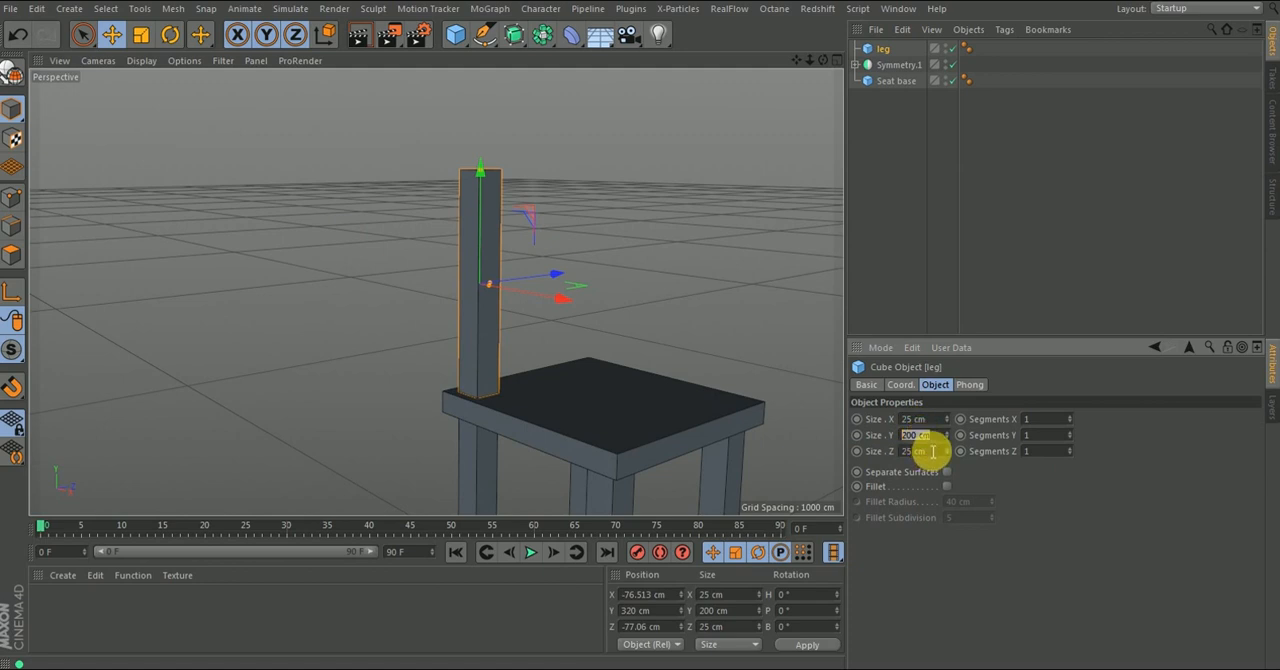
{"action": "type", "text": "50"}
{"action": "key", "text": "Return"}
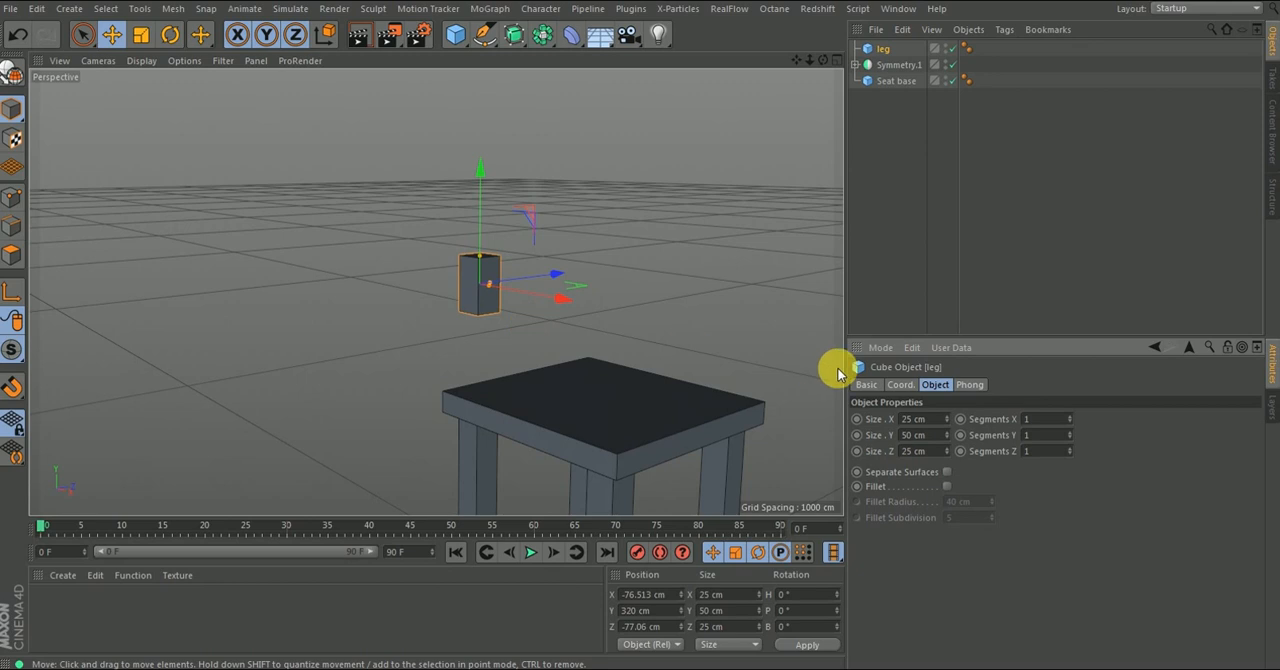
{"action": "key", "text": "ctrl+z"}
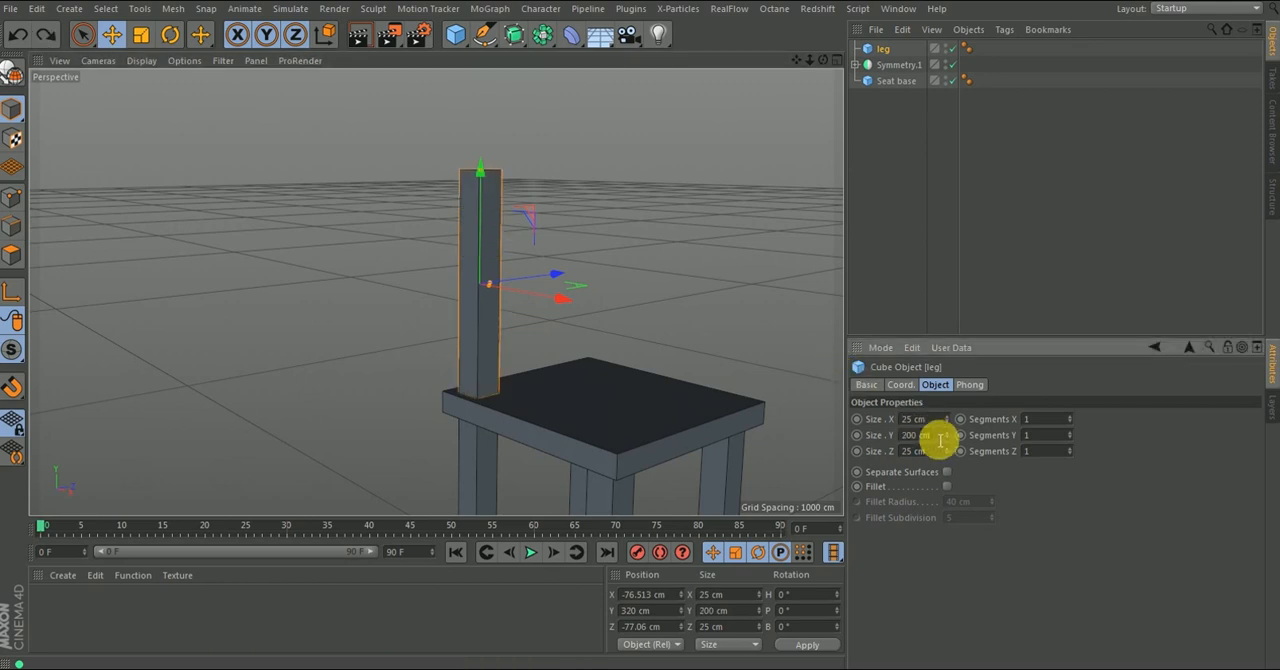
- Set the copied leg's Y size to 250 cm and add 25 cm to its Y position, placing it at 345 cm
{"action": "key", "text": "Return"}
{"action": "left_click_drag", "start_coordinate": [532, 304], "coordinate": [594, 274], "text": "alt"}
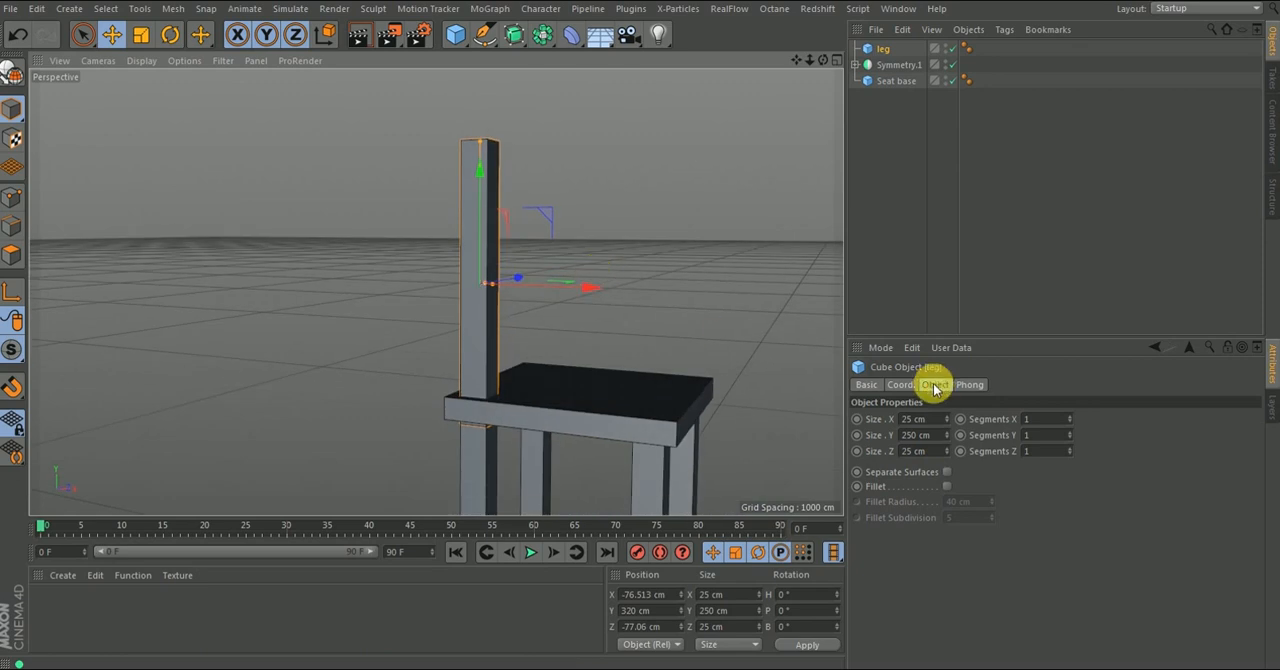
{"action": "left_click", "coordinate": [899, 384]}
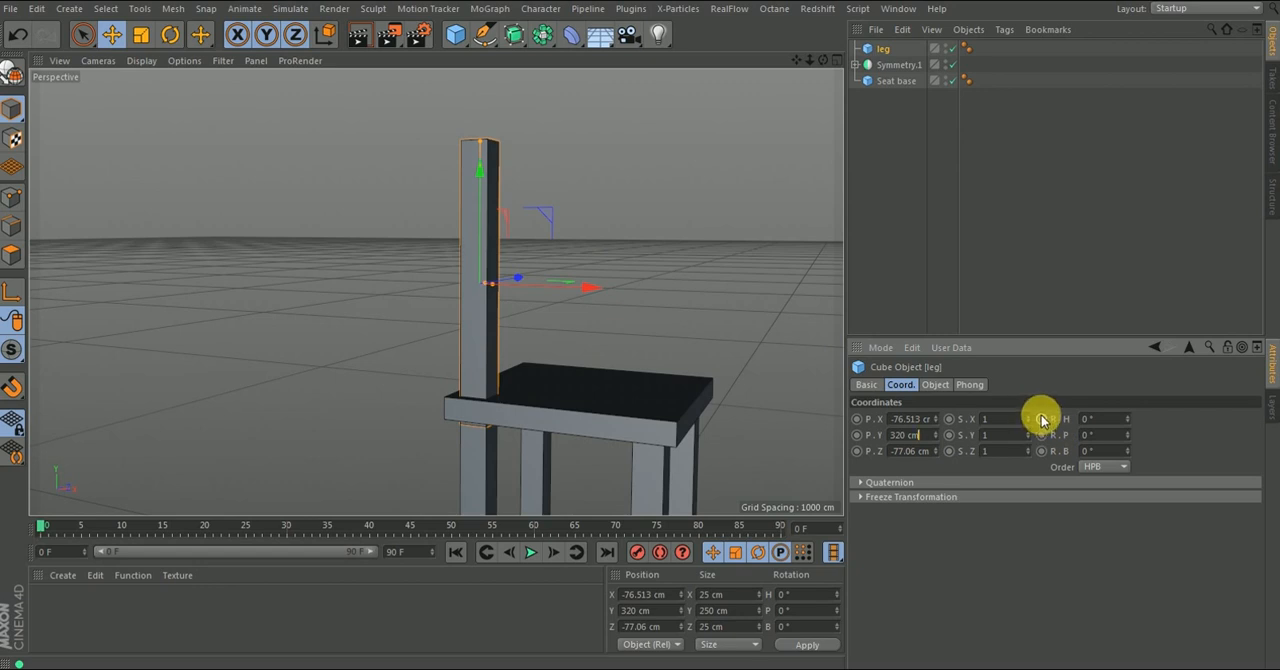
{"action": "type", "text": "25"}
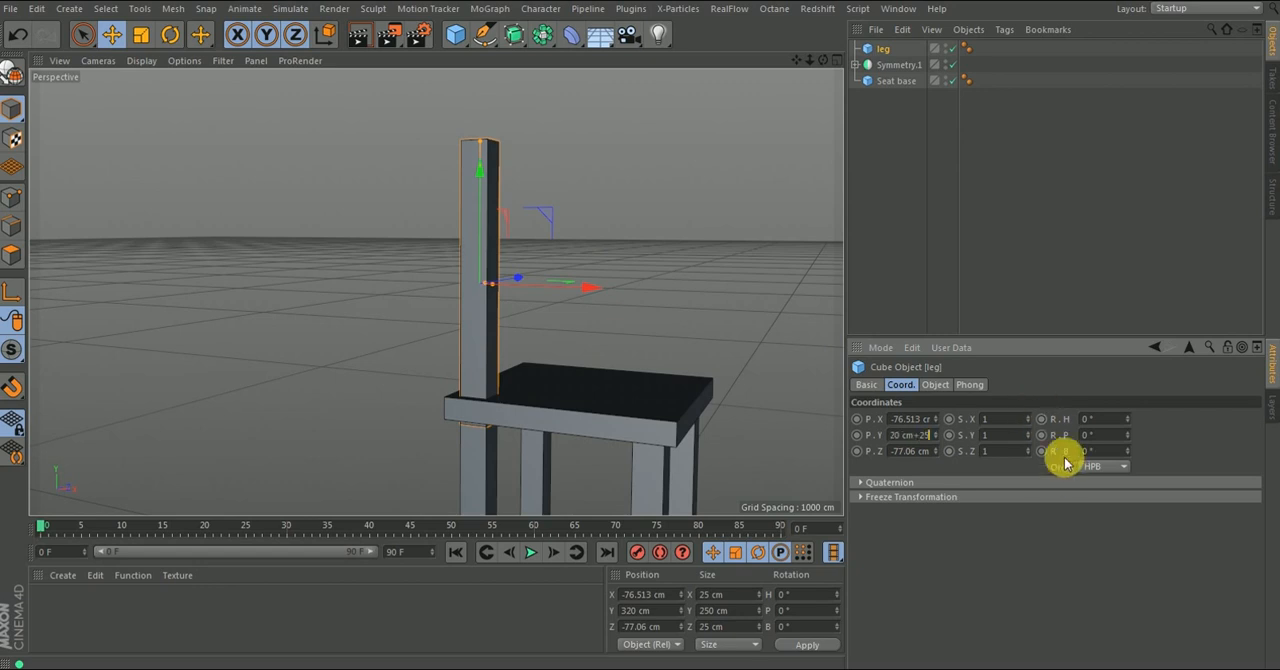
{"action": "key", "text": "Return"}
- Examine from several angles how the upright back post sits on the corner of the seat
{"action": "mouse_move", "coordinate": [491, 395]}
{"action": "left_mouse_down", "text": "alt"}
{"action": "mouse_move", "coordinate": [479, 378]}
{"action": "mouse_move", "coordinate": [491, 414]}
{"action": "mouse_move", "coordinate": [492, 356]}
{"action": "mouse_move", "coordinate": [481, 395]}
{"action": "left_mouse_up", "text": "alt"}
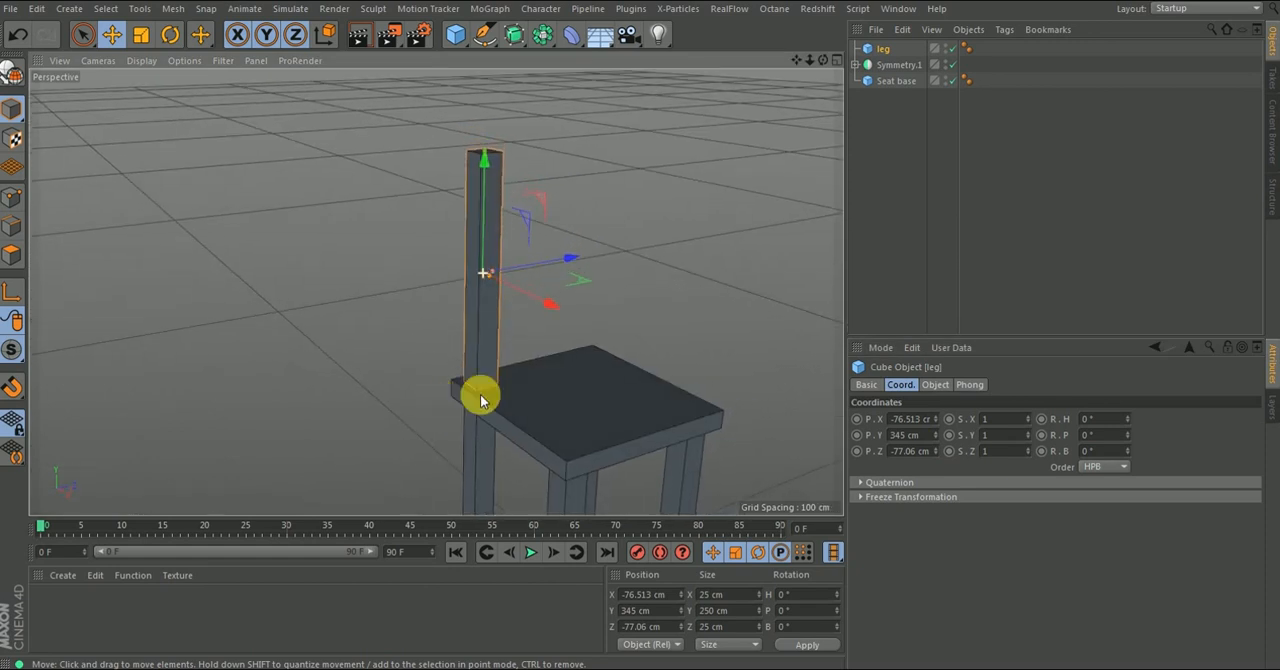
{"action": "right_click_drag", "start_coordinate": [508, 322], "coordinate": [471, 421], "text": "alt"}
{"action": "left_click_drag", "start_coordinate": [486, 336], "coordinate": [486, 274], "text": "alt"}
{"action": "left_click_drag", "start_coordinate": [471, 346], "coordinate": [651, 372], "text": "alt"}
{"action": "scroll", "coordinate": [370, 299], "scroll_direction": "up", "scroll_amount": 4}
{"action": "mouse_move", "coordinate": [438, 344]}
{"action": "left_mouse_down", "text": "alt"}
{"action": "mouse_move", "coordinate": [492, 337]}
{"action": "mouse_move", "coordinate": [337, 357]}
{"action": "mouse_move", "coordinate": [432, 347]}
{"action": "left_mouse_up", "text": "alt"}
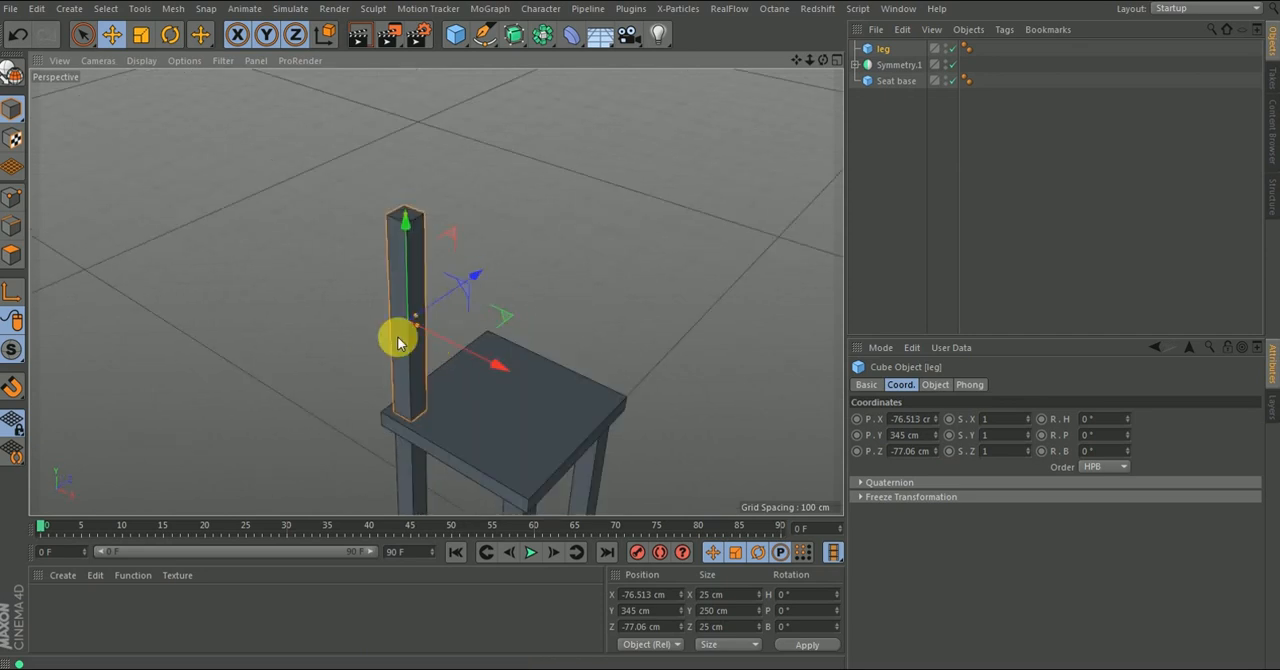
{"action": "left_click_drag", "start_coordinate": [467, 276], "coordinate": [386, 291], "text": "alt"}
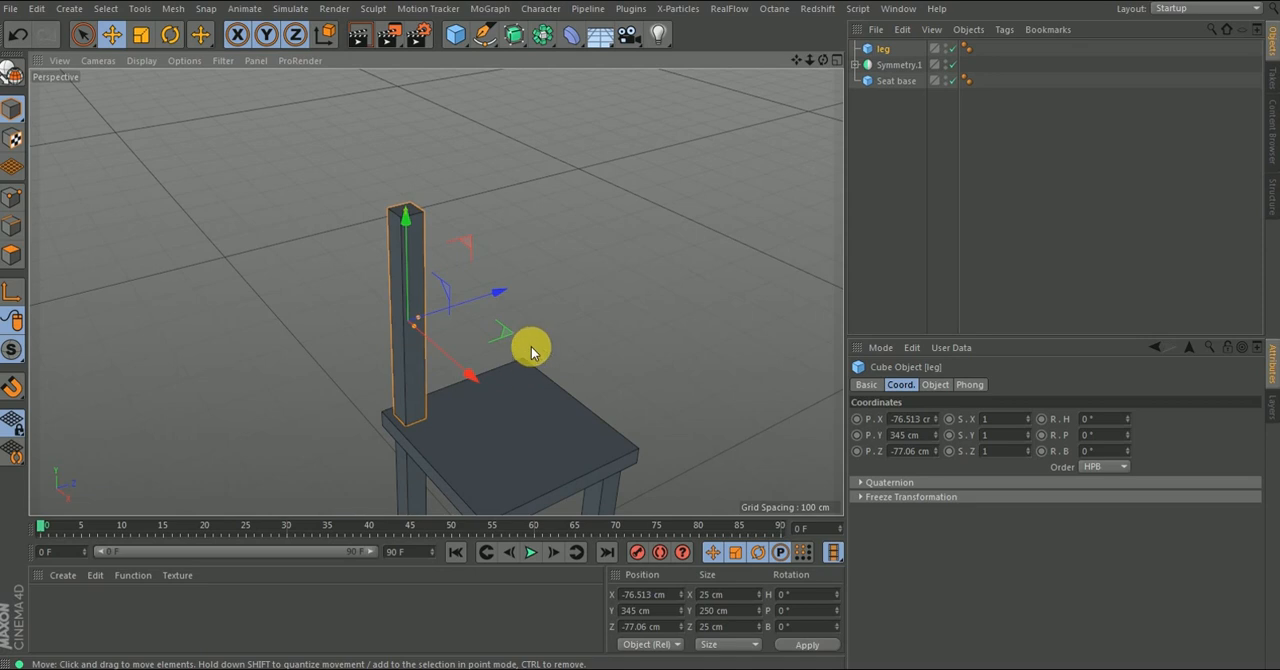
{"action": "left_click_drag", "start_coordinate": [531, 351], "coordinate": [443, 306], "text": "alt"}
{"action": "left_click_drag", "start_coordinate": [443, 263], "coordinate": [514, 334], "text": "alt"}
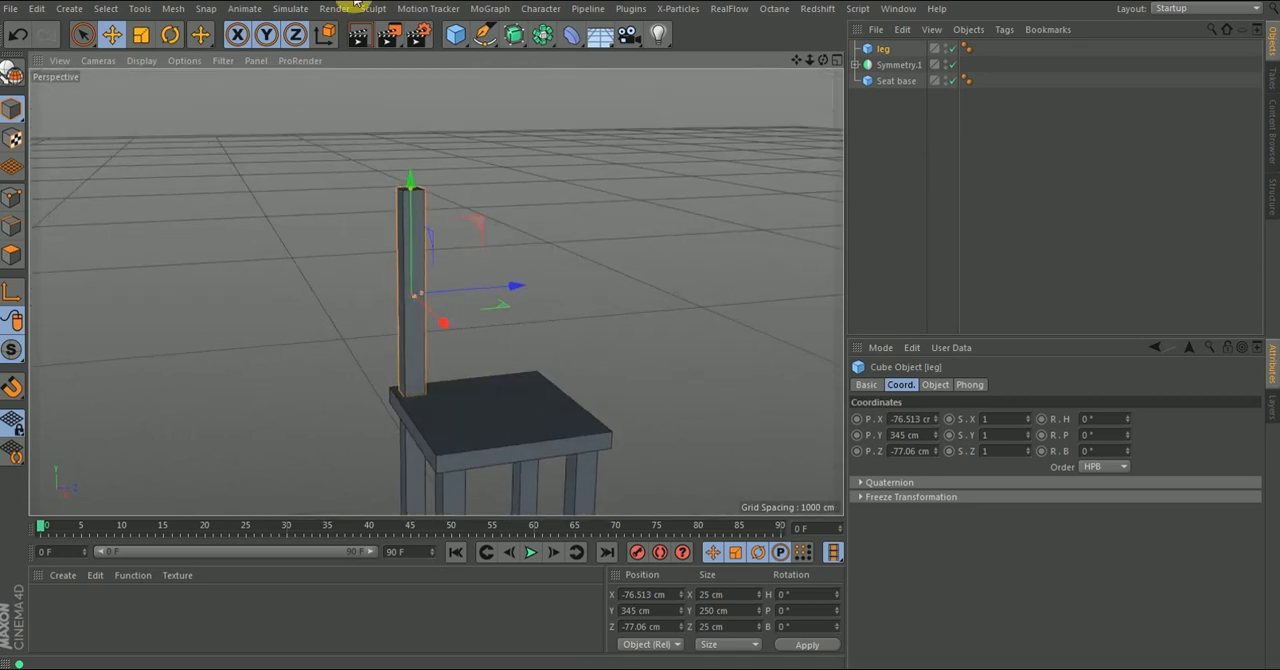
- Add a MoGraph Cloner object to the scene
{"action": "left_click", "coordinate": [505, 11]}
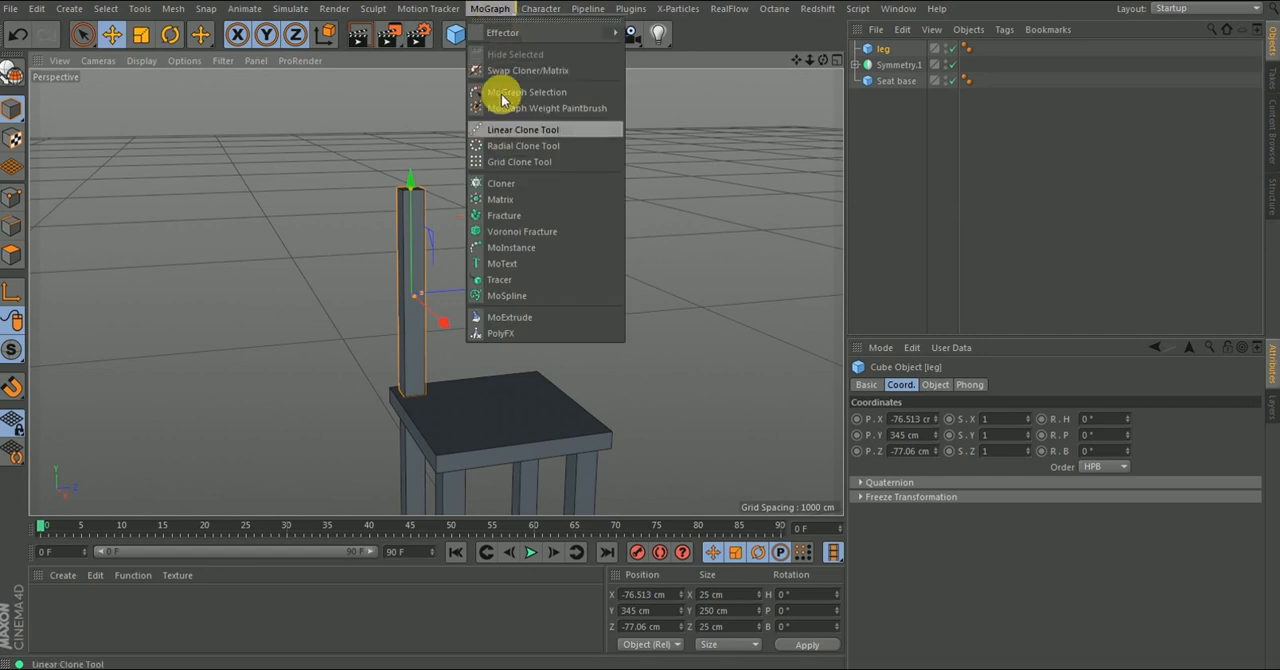
{"action": "mouse_move", "coordinate": [501, 37]}
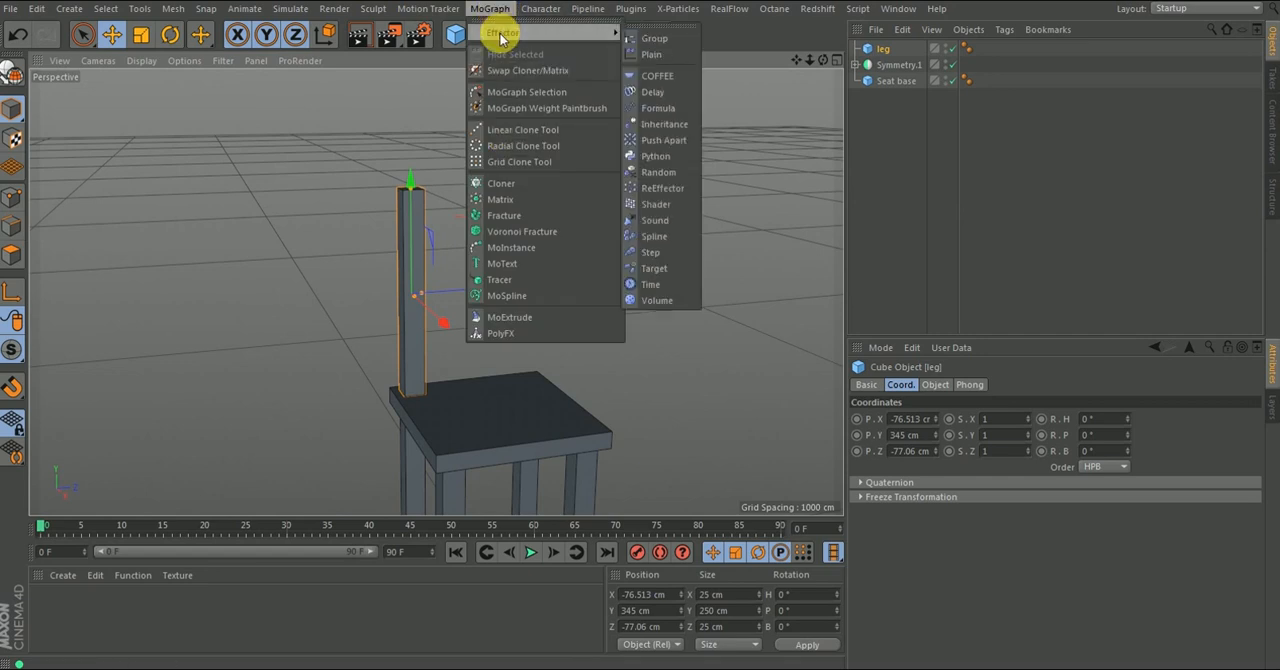
{"action": "left_click", "coordinate": [500, 187]}
{"action": "scroll", "coordinate": [478, 195], "scroll_direction": "down", "scroll_amount": 5}
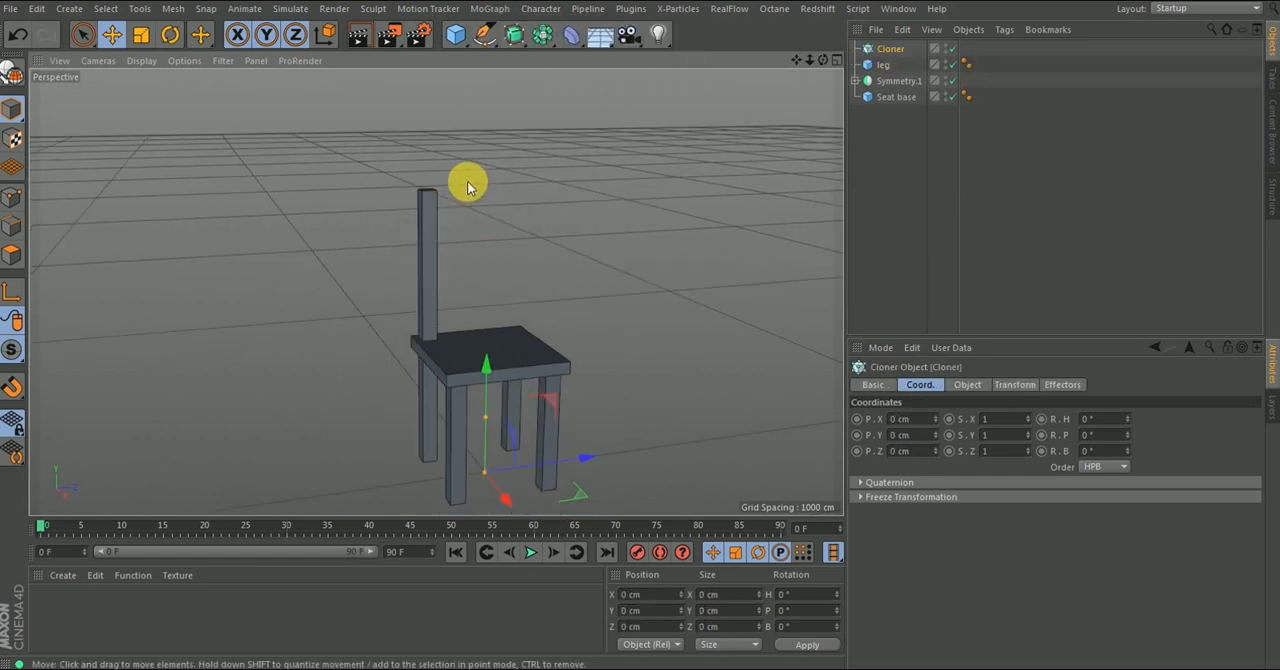
- Try nesting the upright back post under the Cloner and move it back out
{"action": "mouse_move", "coordinate": [879, 68]}
{"action": "left_mouse_down"}
{"action": "mouse_move", "coordinate": [897, 64]}
{"action": "mouse_move", "coordinate": [894, 49]}
{"action": "left_mouse_up"}
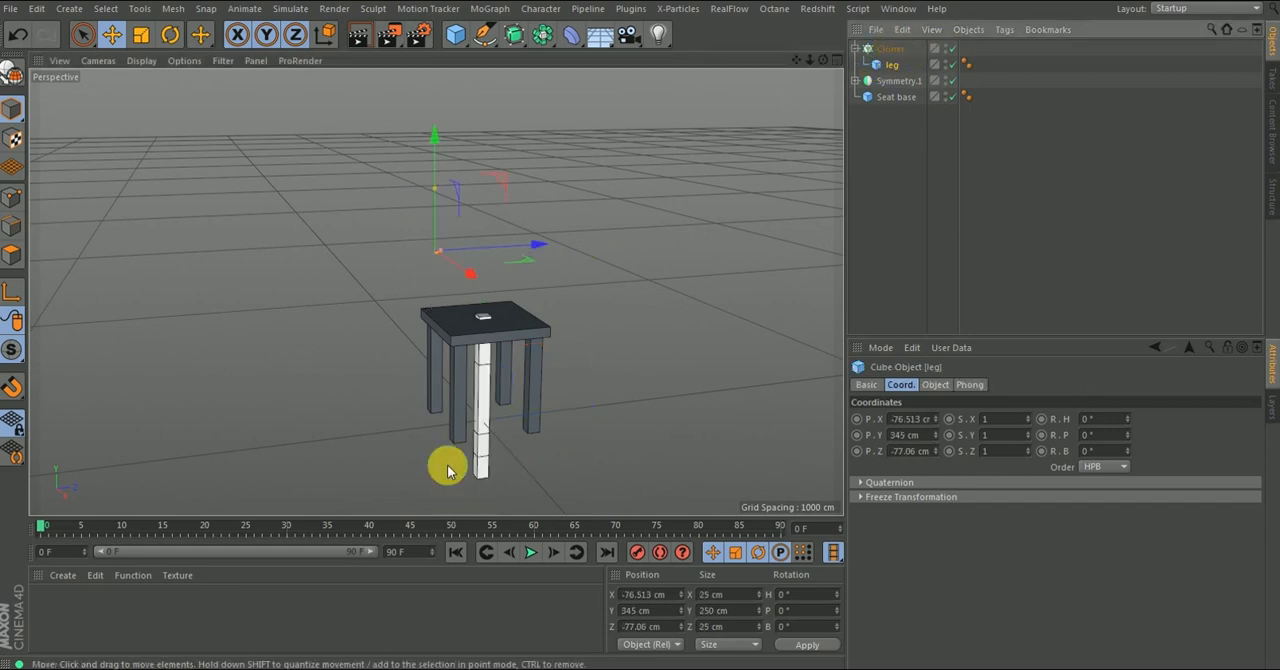
{"action": "left_click_drag", "start_coordinate": [449, 338], "coordinate": [443, 278], "text": "alt"}
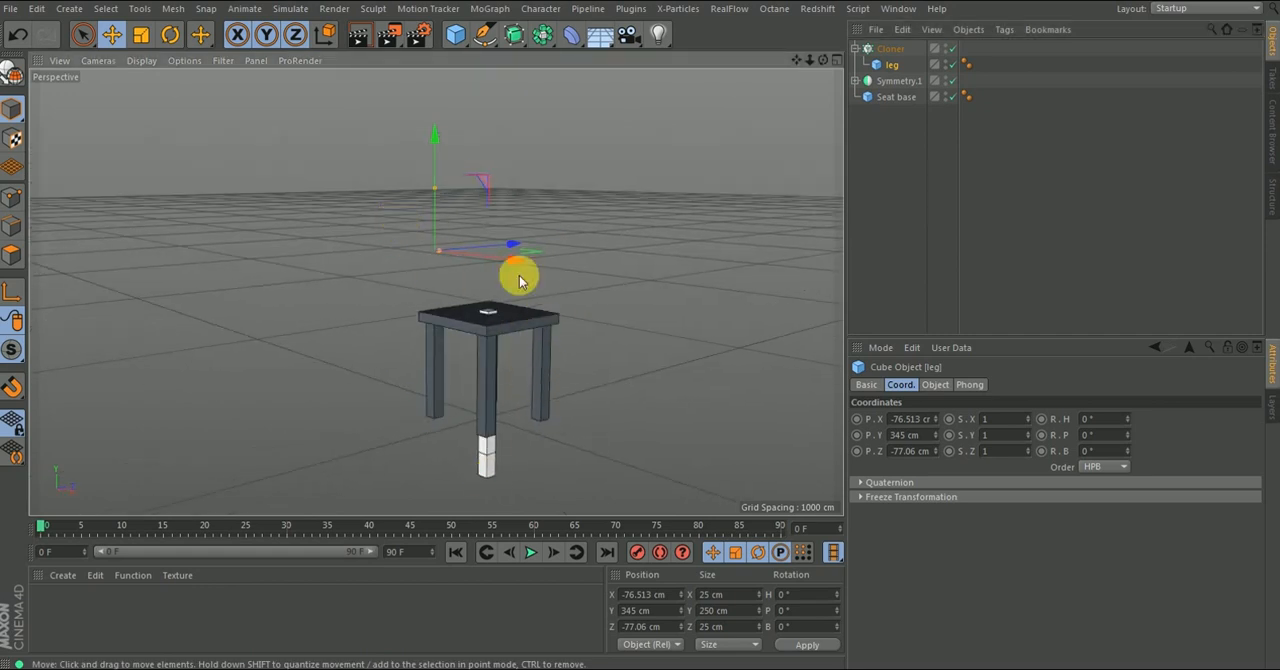
{"action": "left_click_drag", "start_coordinate": [893, 70], "coordinate": [886, 44]}
{"action": "left_click", "coordinate": [894, 64]}
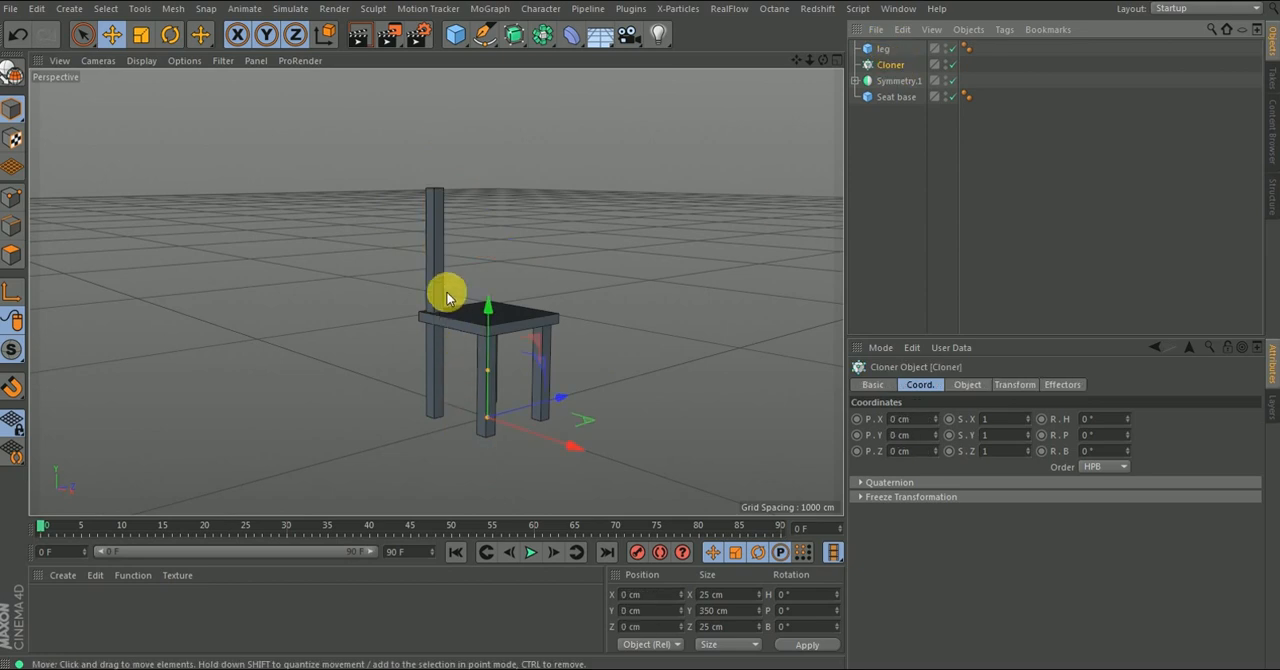
{"action": "left_click_drag", "start_coordinate": [431, 354], "coordinate": [437, 314], "text": "alt"}
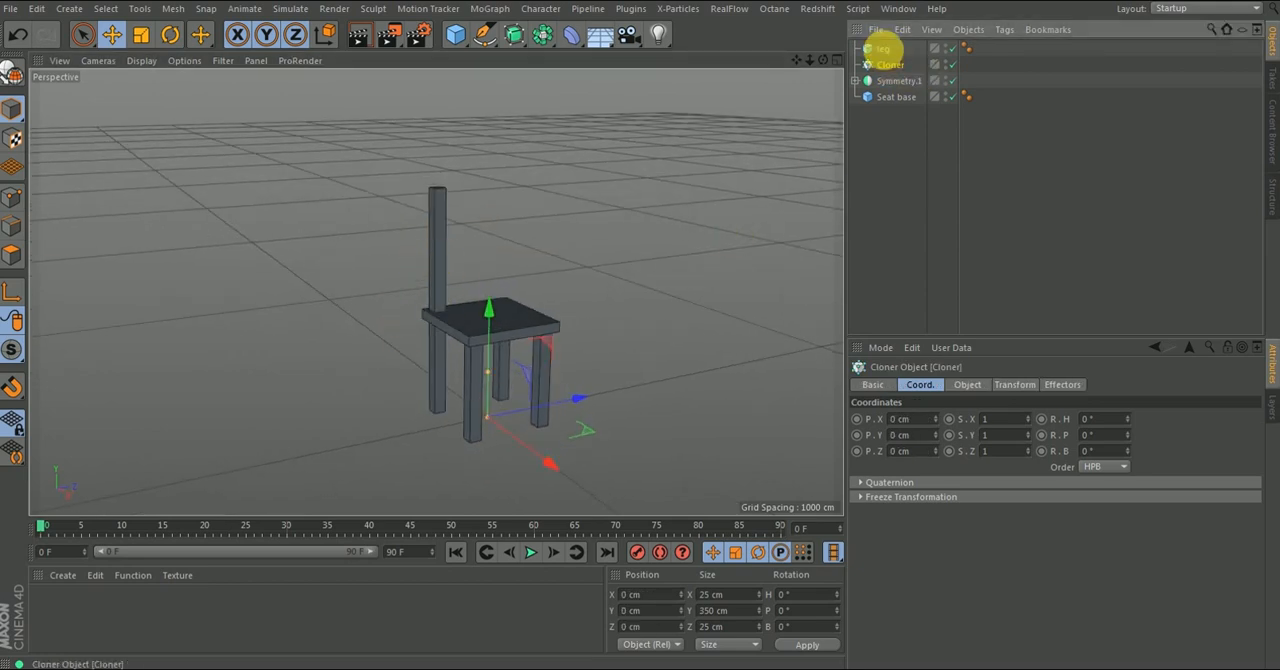
- Make the Cloner a child of the back-post leg and reset its X, Y and Z position to 0 cm
{"action": "left_click_drag", "start_coordinate": [889, 55], "coordinate": [879, 48]}
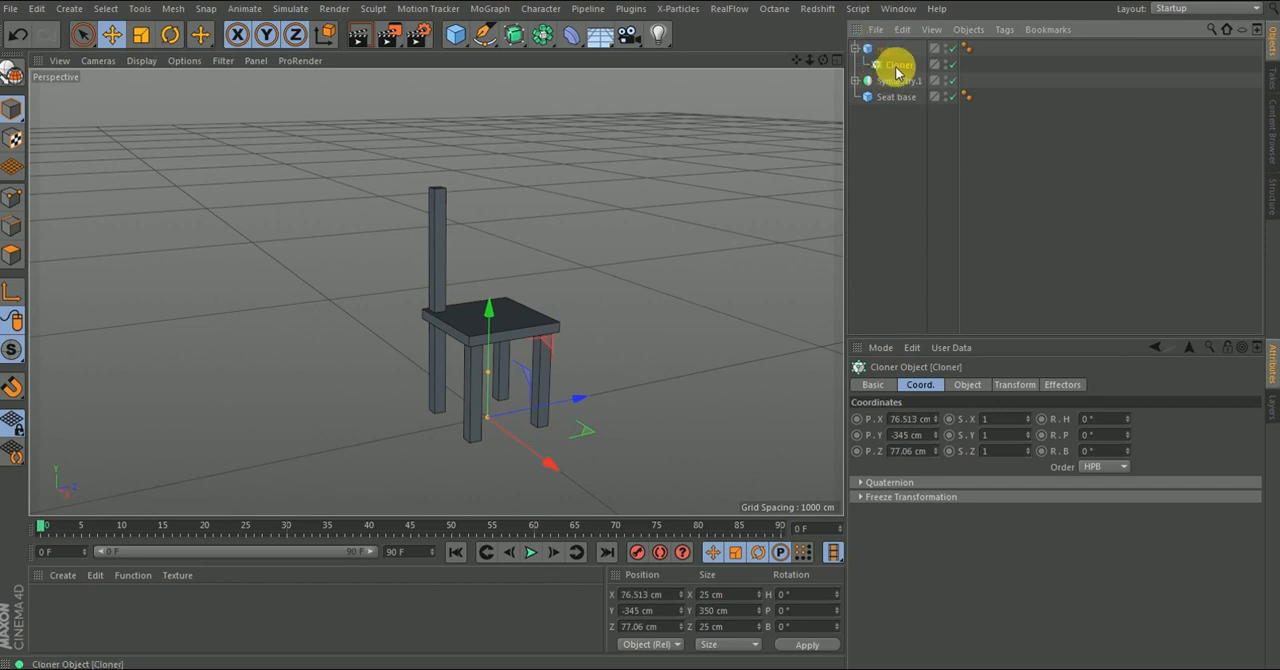
{"action": "right_click", "coordinate": [936, 437]}
{"action": "right_click", "coordinate": [935, 452]}
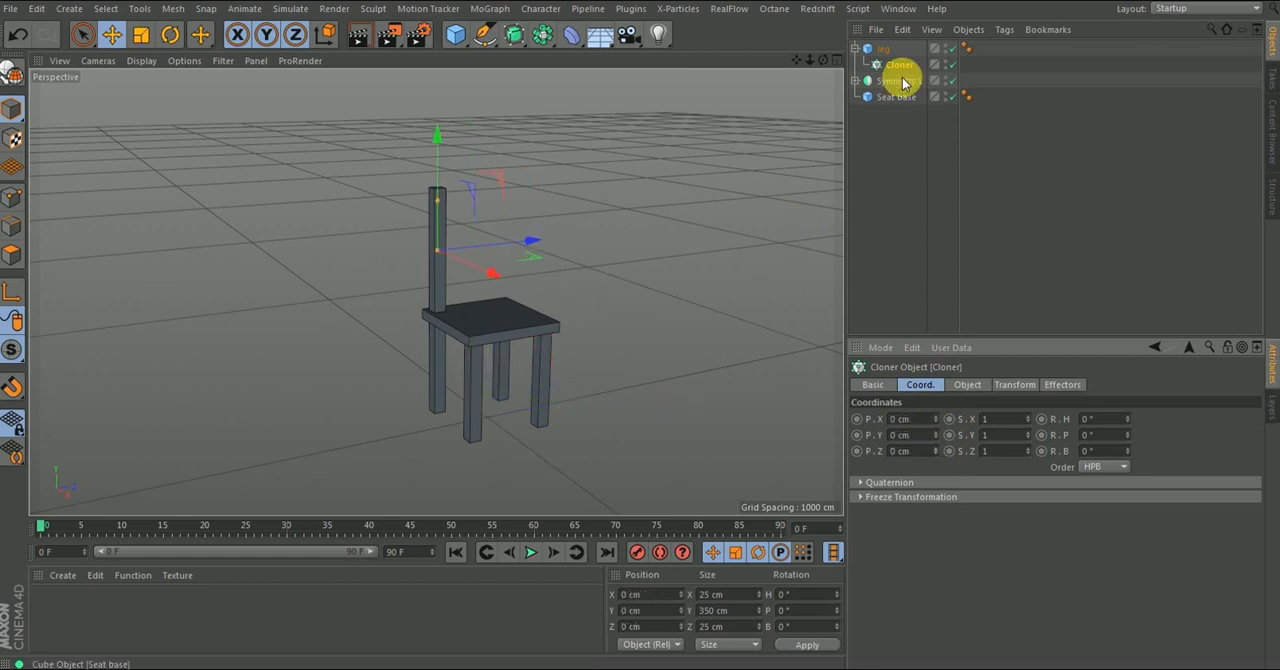
- Take the Cloner out of the leg and make the leg a child of the Cloner
{"action": "left_click_drag", "start_coordinate": [899, 64], "coordinate": [880, 49]}
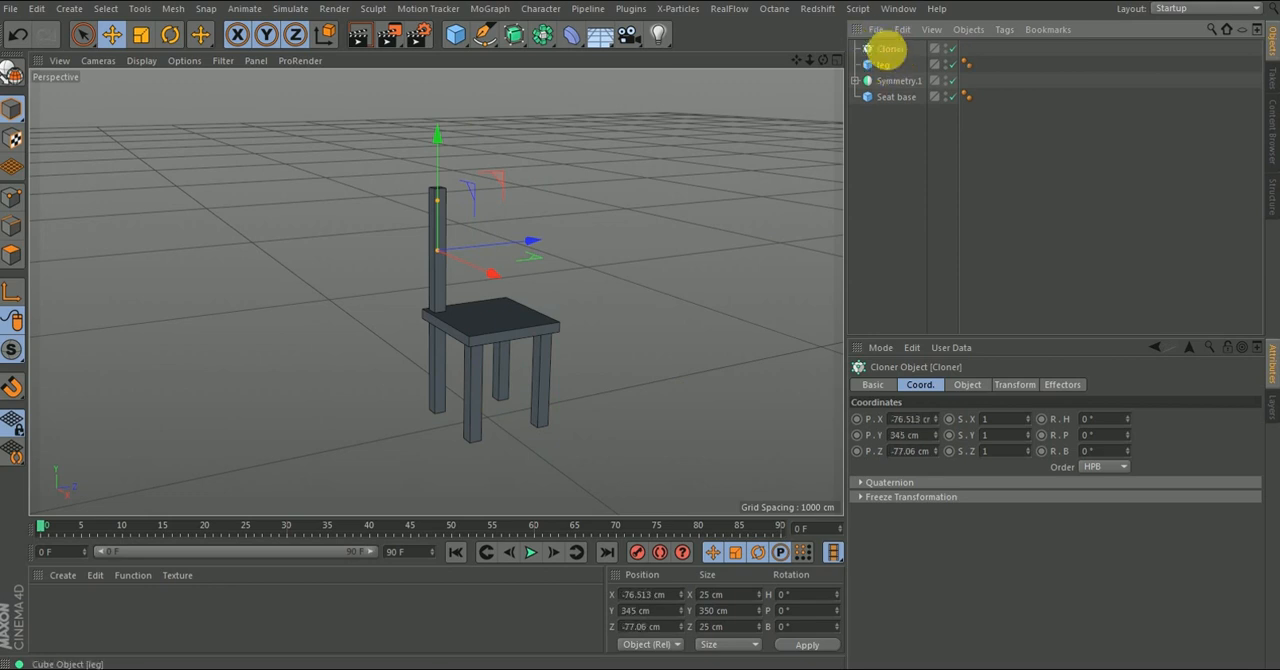
{"action": "left_click", "coordinate": [891, 55]}
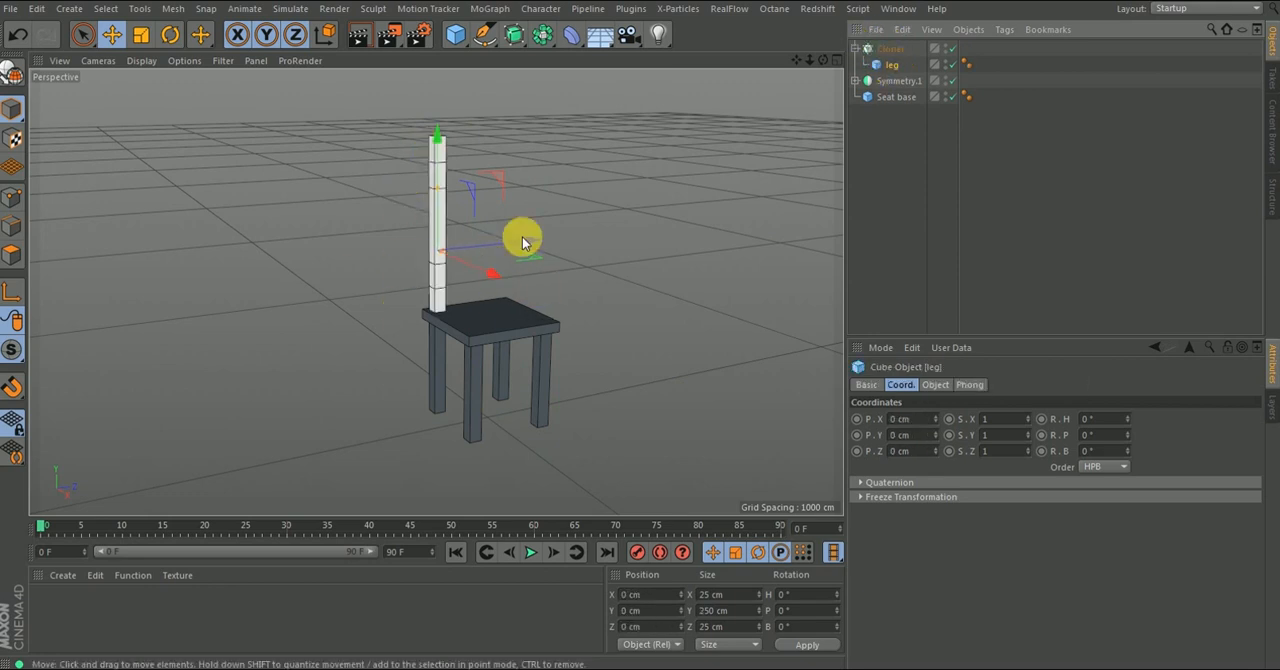
- Review the Cloner's available cloning modes, keeping Linear
{"action": "left_click", "coordinate": [892, 49]}
{"action": "left_click", "coordinate": [965, 385]}
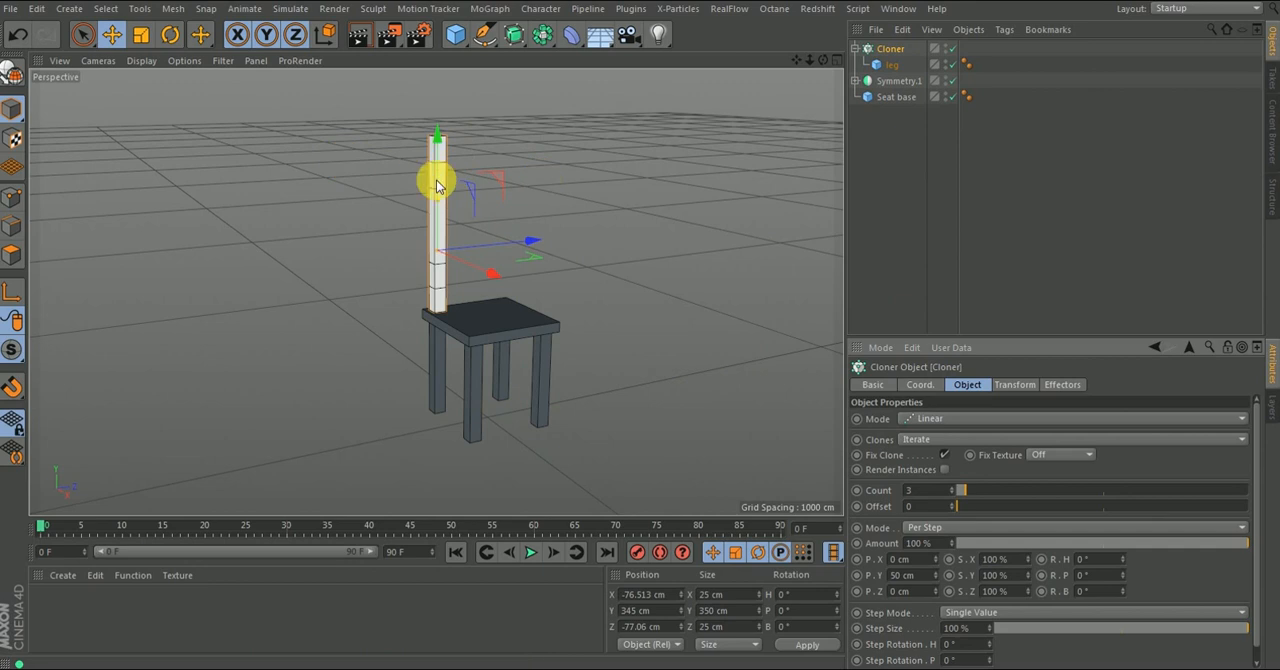
{"action": "left_click", "coordinate": [942, 422]}
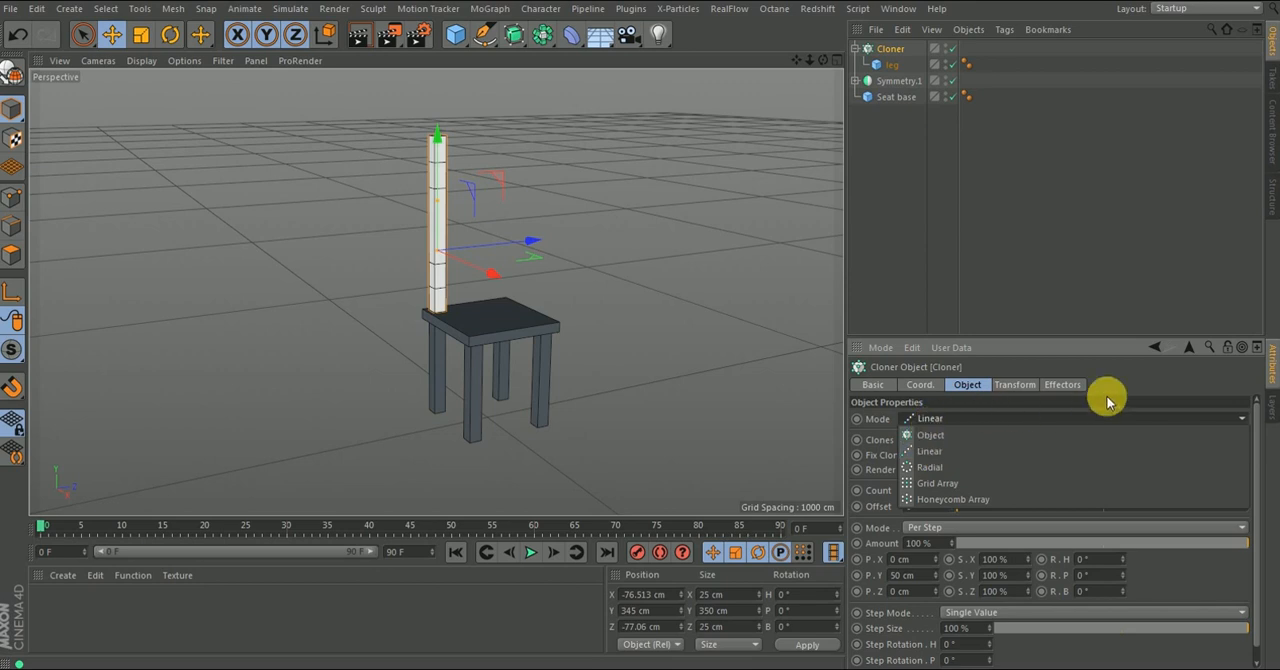
{"action": "left_click", "coordinate": [946, 426]}
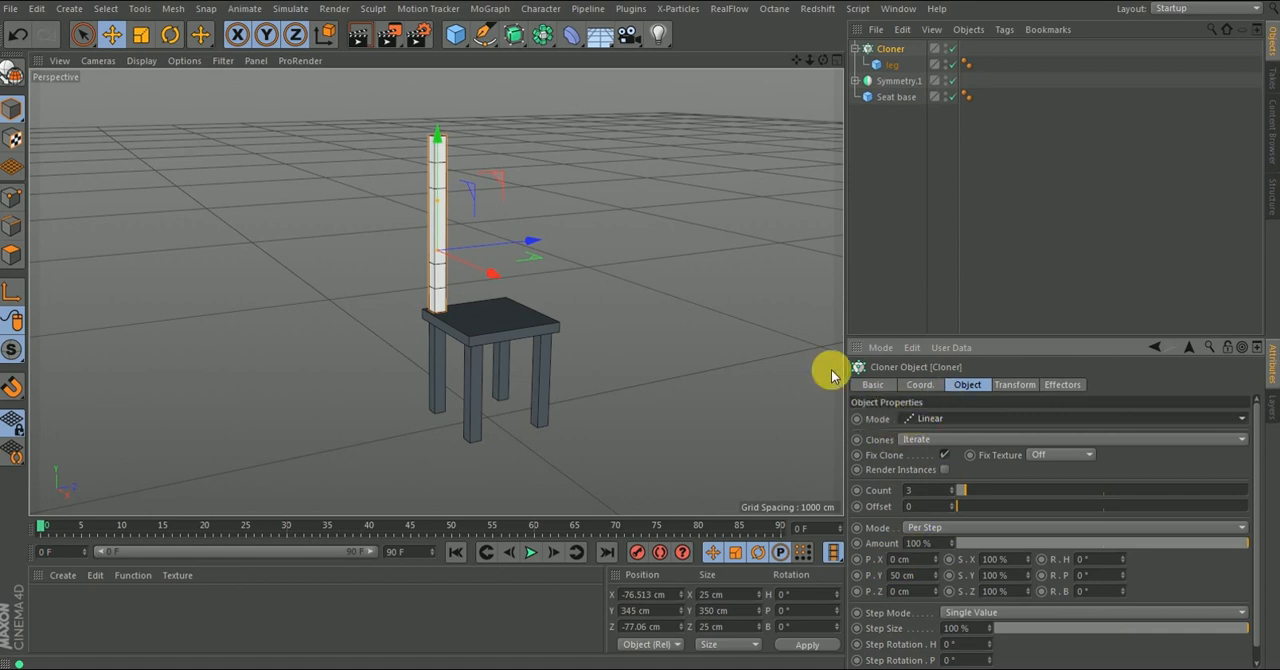
- Try a per-step Y offset of 278 cm for the Cloner's stacked posts
{"action": "left_click_drag", "start_coordinate": [925, 577], "coordinate": [881, 573]}
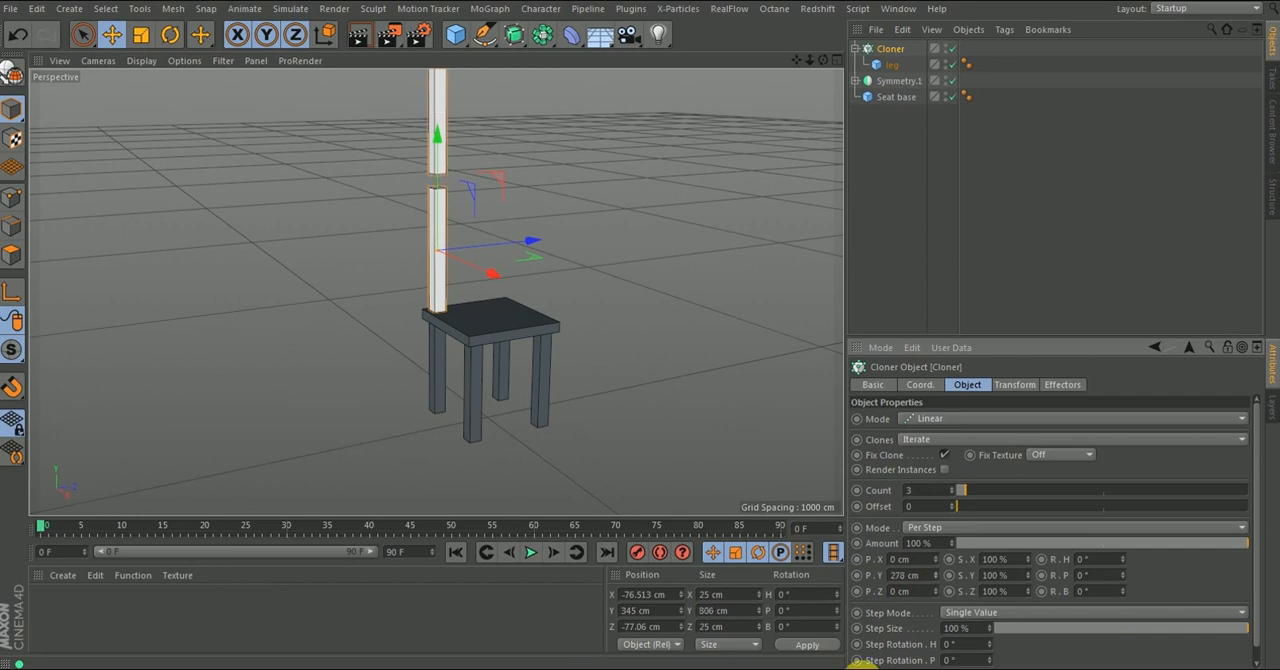
{"action": "scroll", "coordinate": [462, 346], "scroll_direction": "down", "scroll_amount": 5}
{"action": "scroll", "coordinate": [456, 118], "scroll_direction": "up", "scroll_amount": 3}
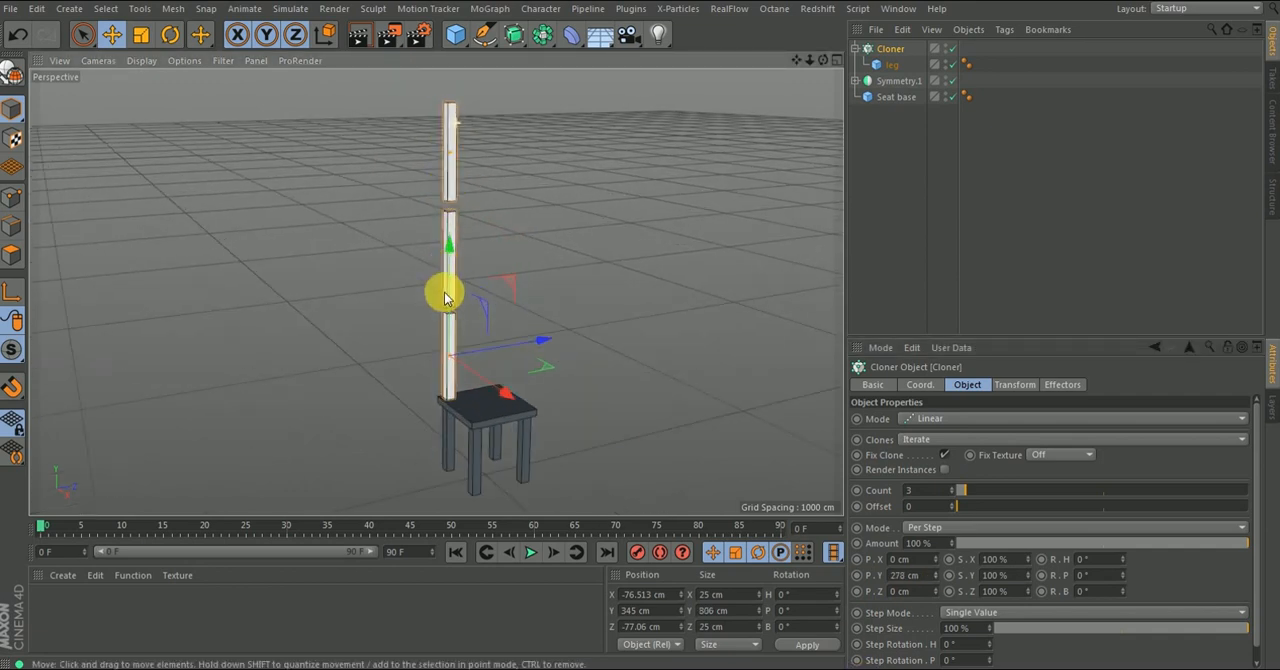
{"action": "scroll", "coordinate": [447, 294], "scroll_direction": "up", "scroll_amount": 1}
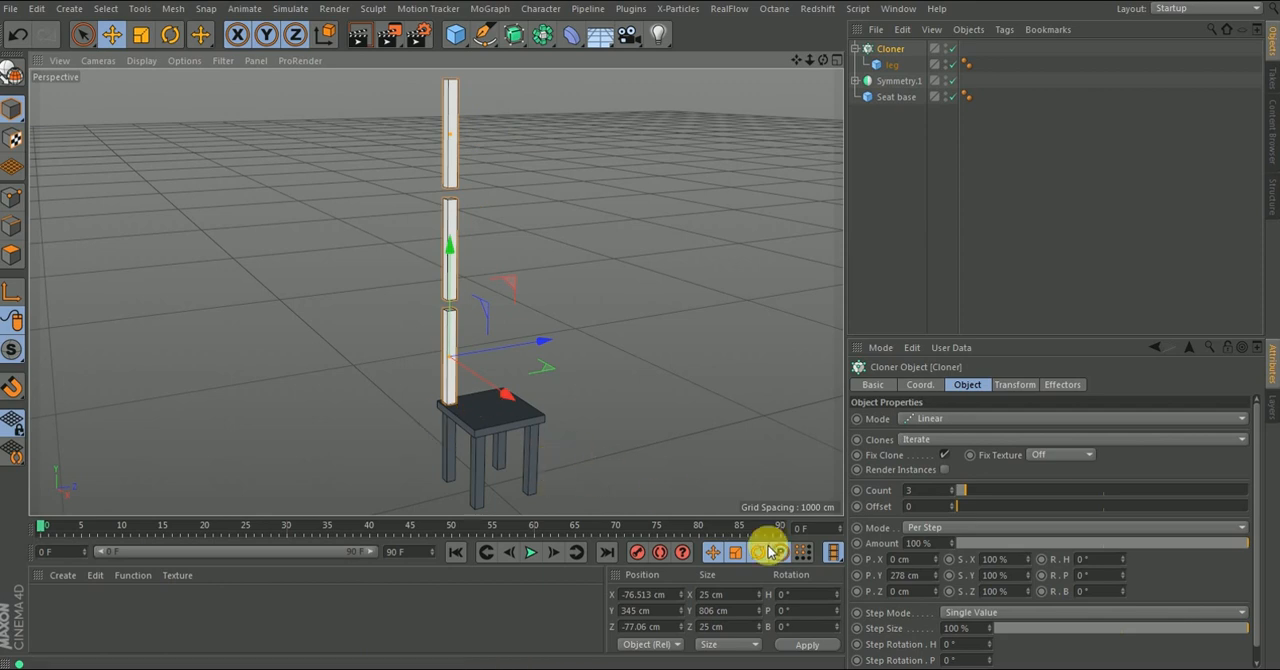
- Set the Cloner's count to 2 and its per-step offset to 0 cm in Y and 25 cm in Z
{"action": "left_click", "coordinate": [925, 576]}
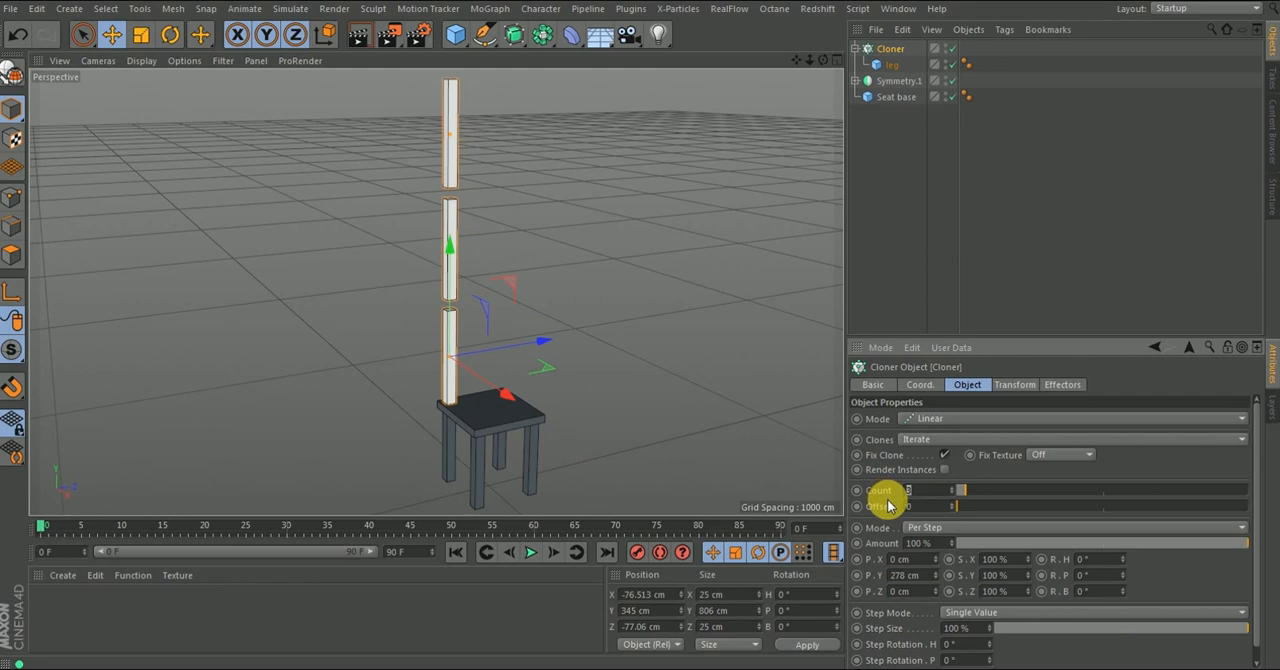
{"action": "type", "text": "2"}
{"action": "key", "text": "Return"}
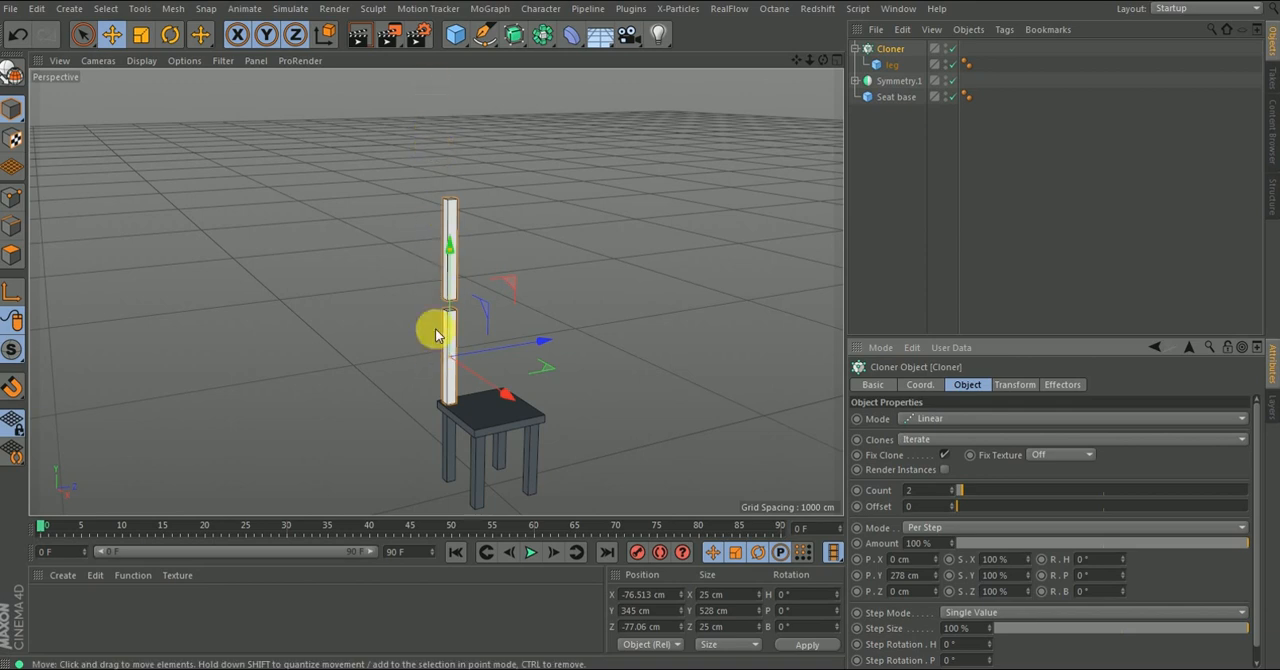
{"action": "left_click", "coordinate": [928, 544]}
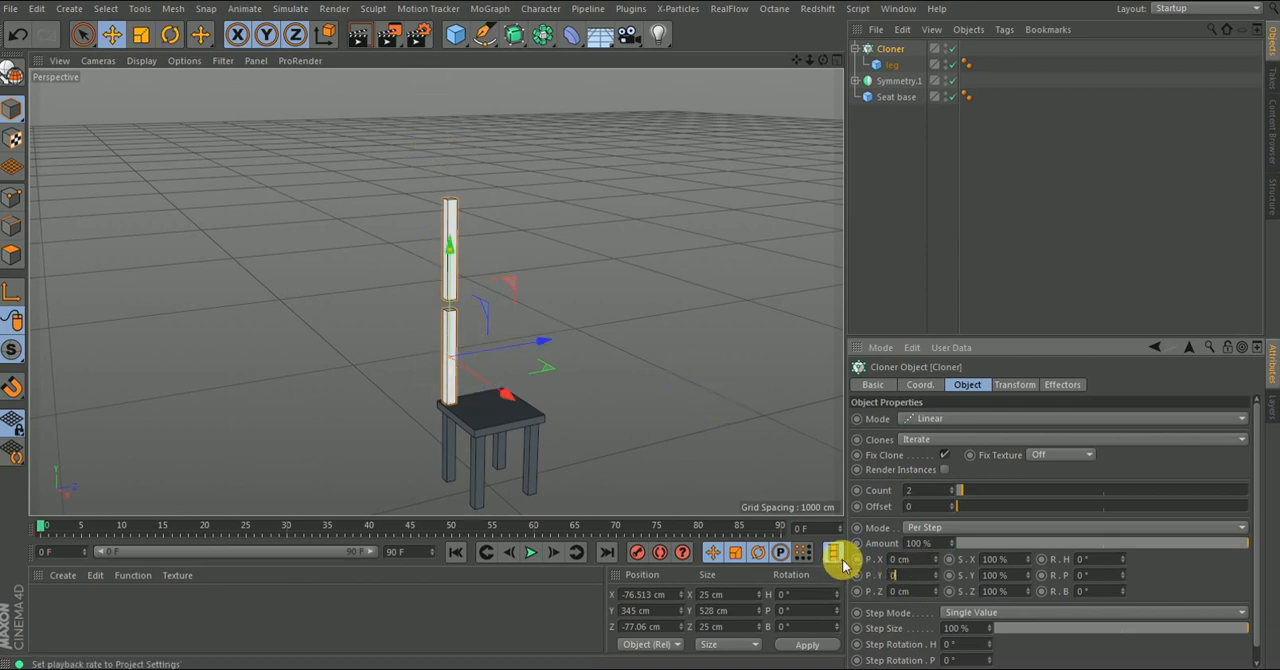
{"action": "type", "text": "0"}
{"action": "key", "text": "Return"}
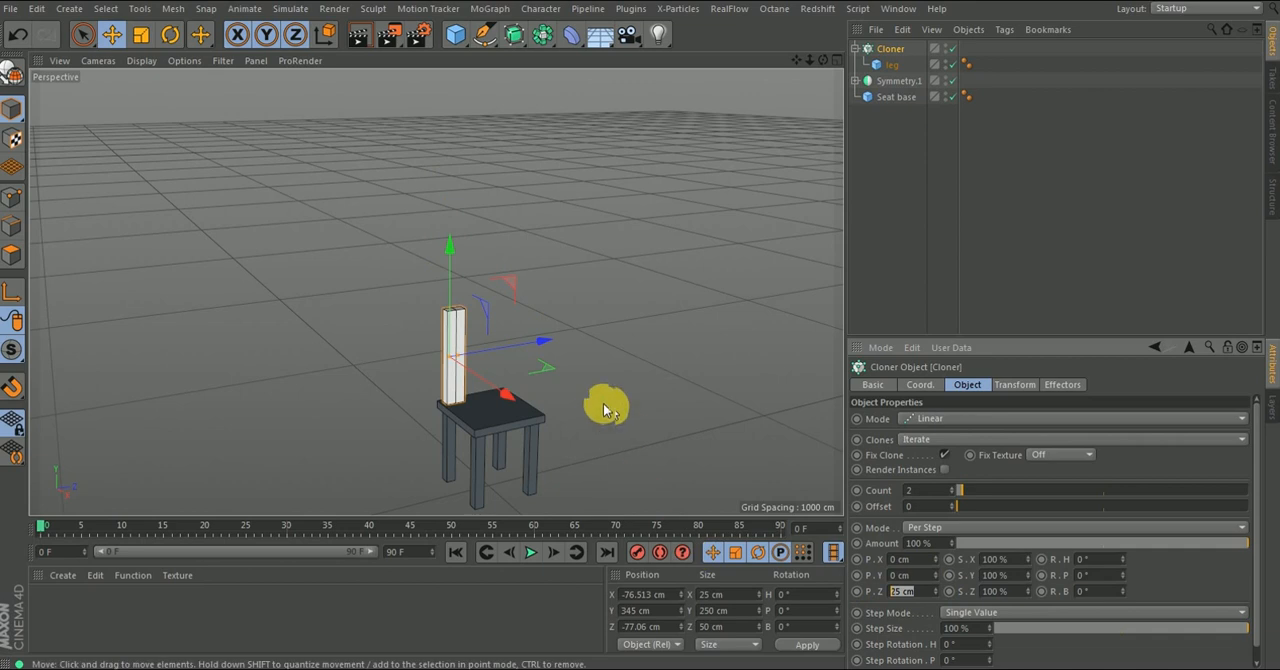
- Try per-step Z offsets of 50, 200 and 180 cm between the two back posts
{"action": "left_click_drag", "start_coordinate": [551, 386], "coordinate": [521, 312], "text": "alt"}
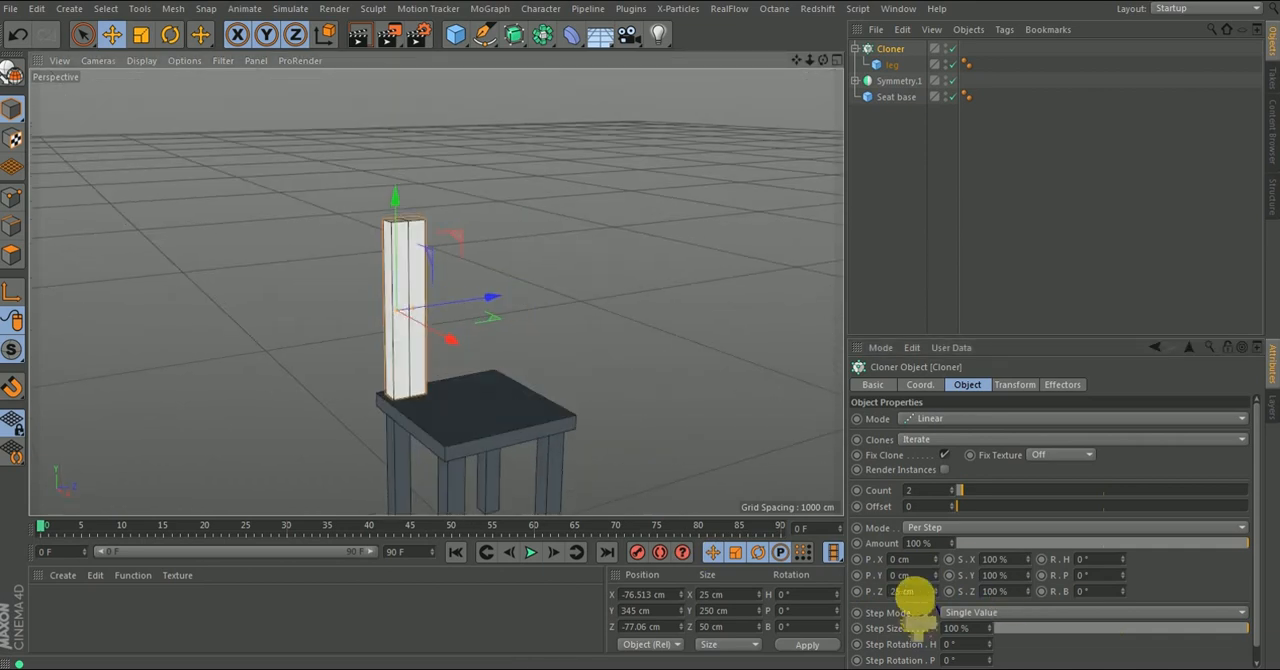
{"action": "left_click", "coordinate": [880, 593]}
{"action": "type", "text": "50"}
{"action": "key", "text": "Return"}
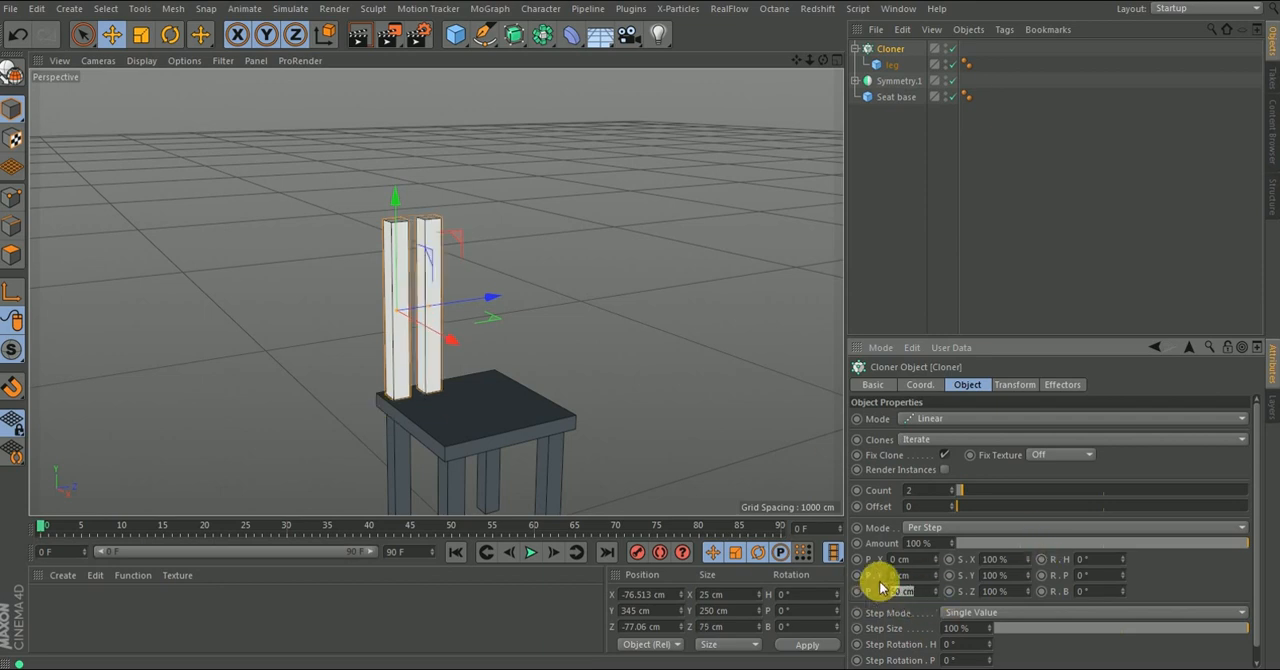
{"action": "key", "text": "Return"}
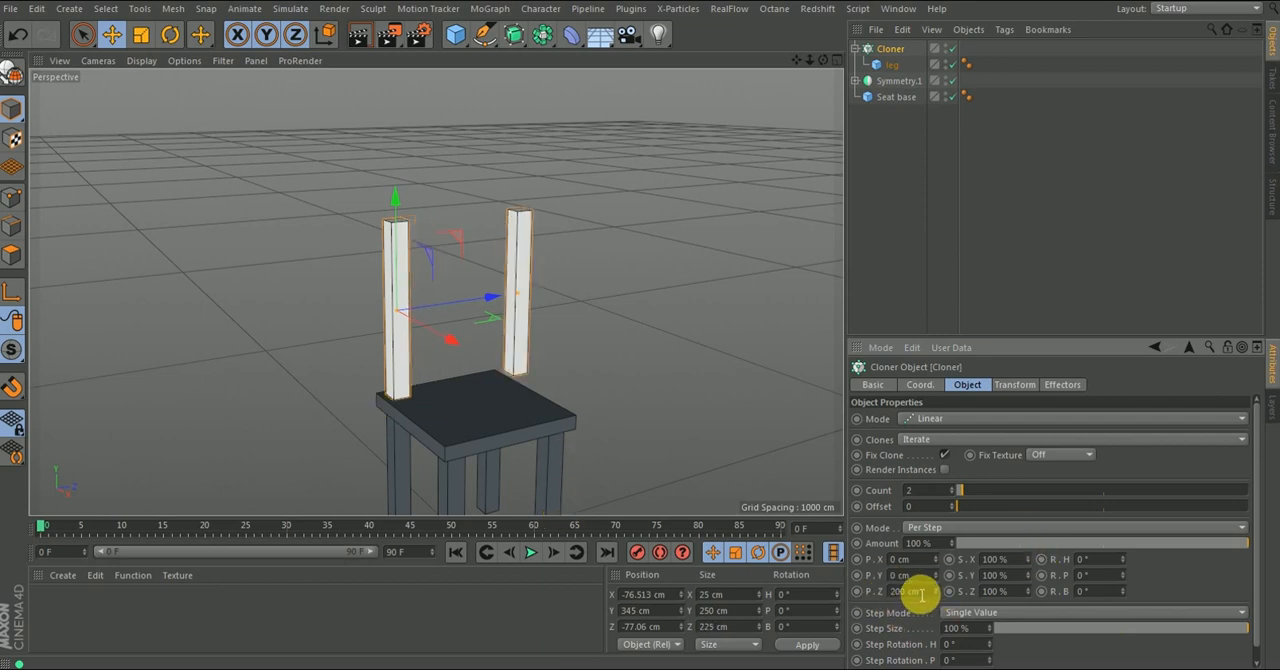
{"action": "left_click_drag", "start_coordinate": [927, 597], "coordinate": [796, 608]}
{"action": "type", "text": "180"}
{"action": "key", "text": "Return"}
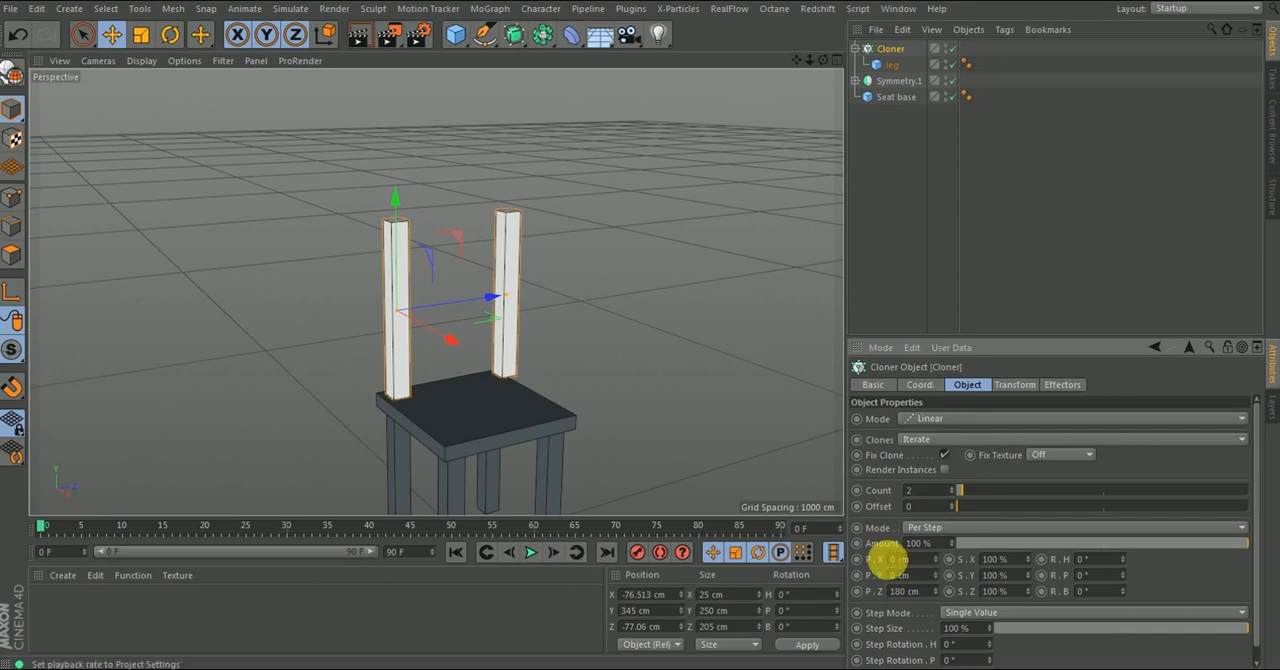
- Try a Z offset of 160 cm and check how the second post sits on the seat
{"action": "left_click_drag", "start_coordinate": [928, 598], "coordinate": [836, 603]}
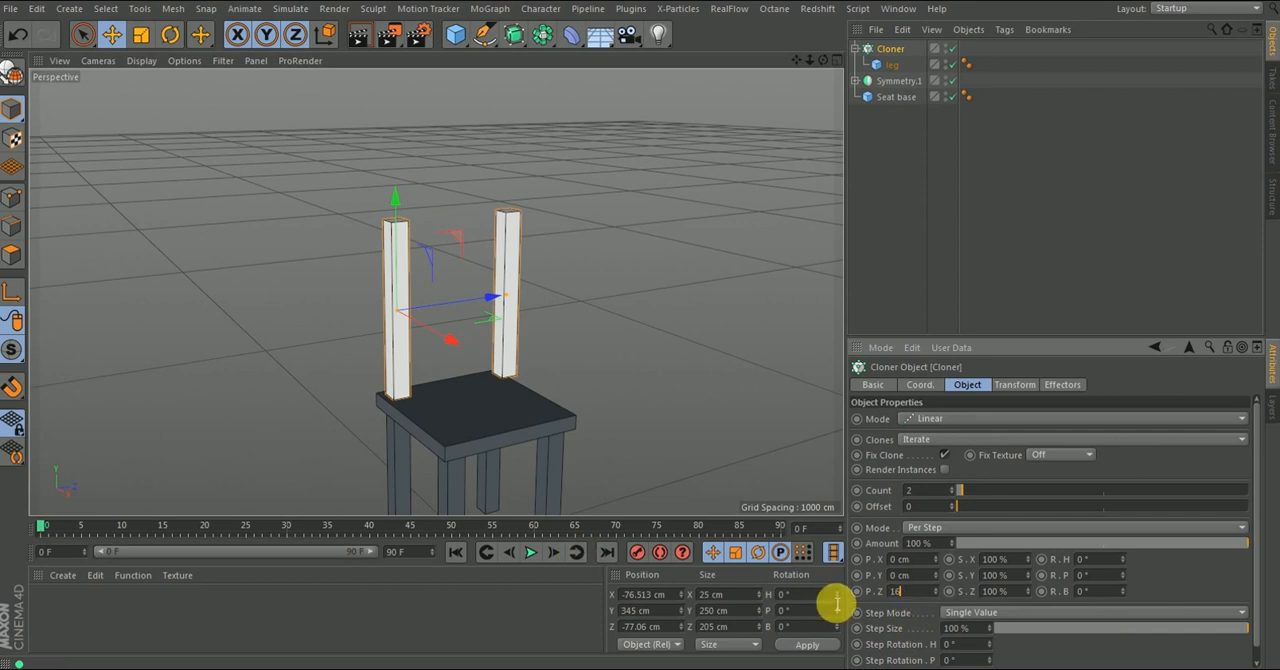
{"action": "left_click_drag", "start_coordinate": [506, 370], "coordinate": [437, 447], "text": "alt"}
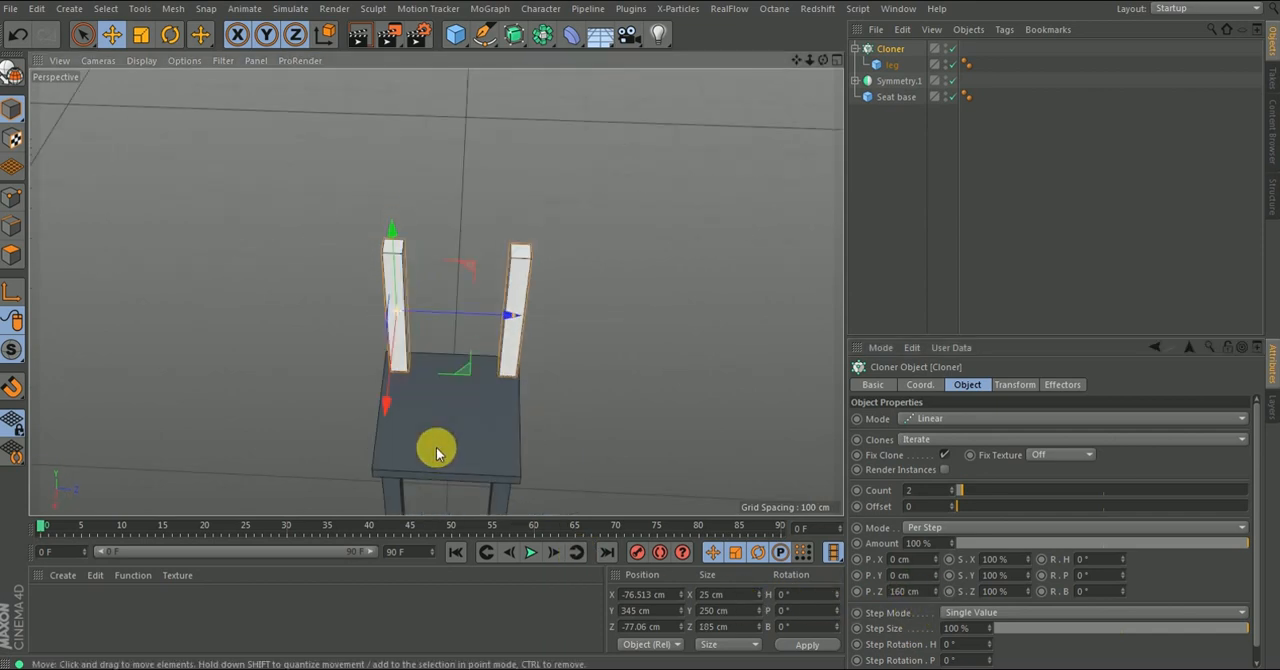
{"action": "right_click_drag", "start_coordinate": [541, 376], "coordinate": [514, 294], "text": "alt"}
{"action": "left_click_drag", "start_coordinate": [492, 350], "coordinate": [328, 260], "text": "alt"}
{"action": "right_click_drag", "start_coordinate": [431, 391], "coordinate": [455, 420], "text": "alt"}
{"action": "left_click_drag", "start_coordinate": [455, 420], "coordinate": [771, 543], "text": "alt"}
- Set the Cloner's per-step Z offset to 150 cm so both back posts stand on the seat
{"action": "double_click", "coordinate": [902, 592]}
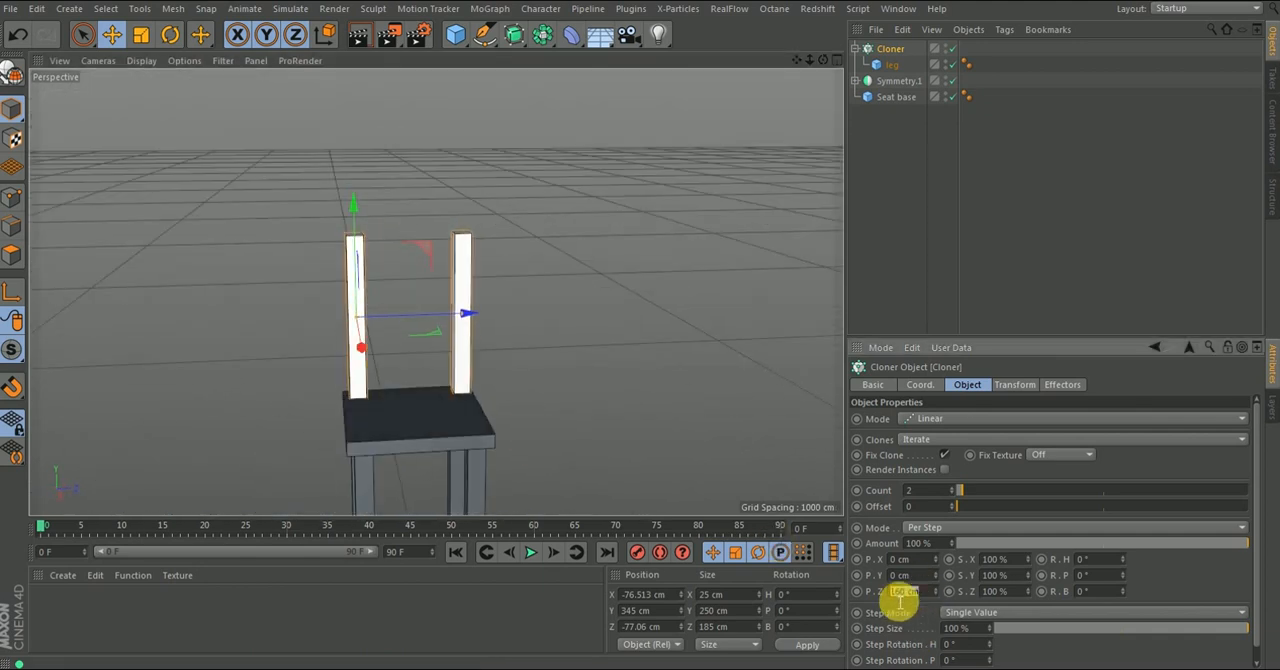
{"action": "key", "text": "Return"}
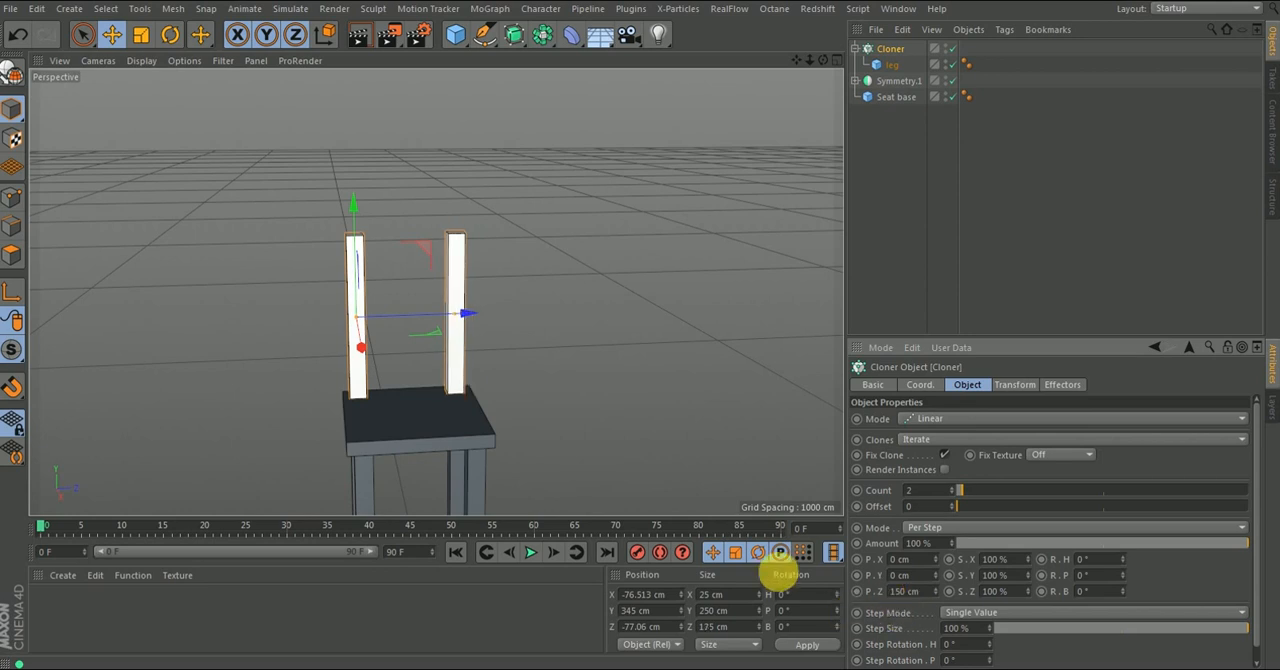
{"action": "left_click_drag", "start_coordinate": [395, 416], "coordinate": [411, 378], "text": "alt"}
{"action": "right_click_drag", "start_coordinate": [411, 378], "coordinate": [431, 404], "text": "alt"}
{"action": "left_click_drag", "start_coordinate": [430, 398], "coordinate": [527, 349], "text": "alt"}
{"action": "right_click_drag", "start_coordinate": [363, 292], "coordinate": [366, 250], "text": "alt"}
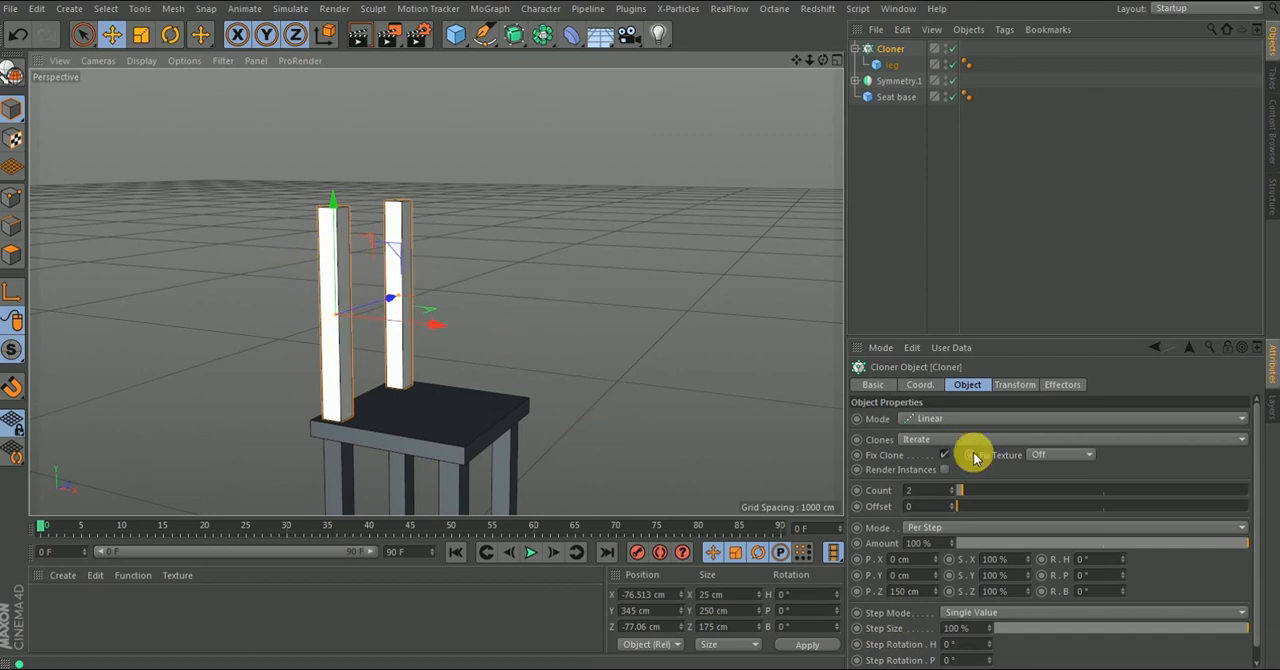
- Try the Index display and different Weight values in the Cloner's transform settings, restoring None and 0%
{"action": "left_click", "coordinate": [1015, 385]}
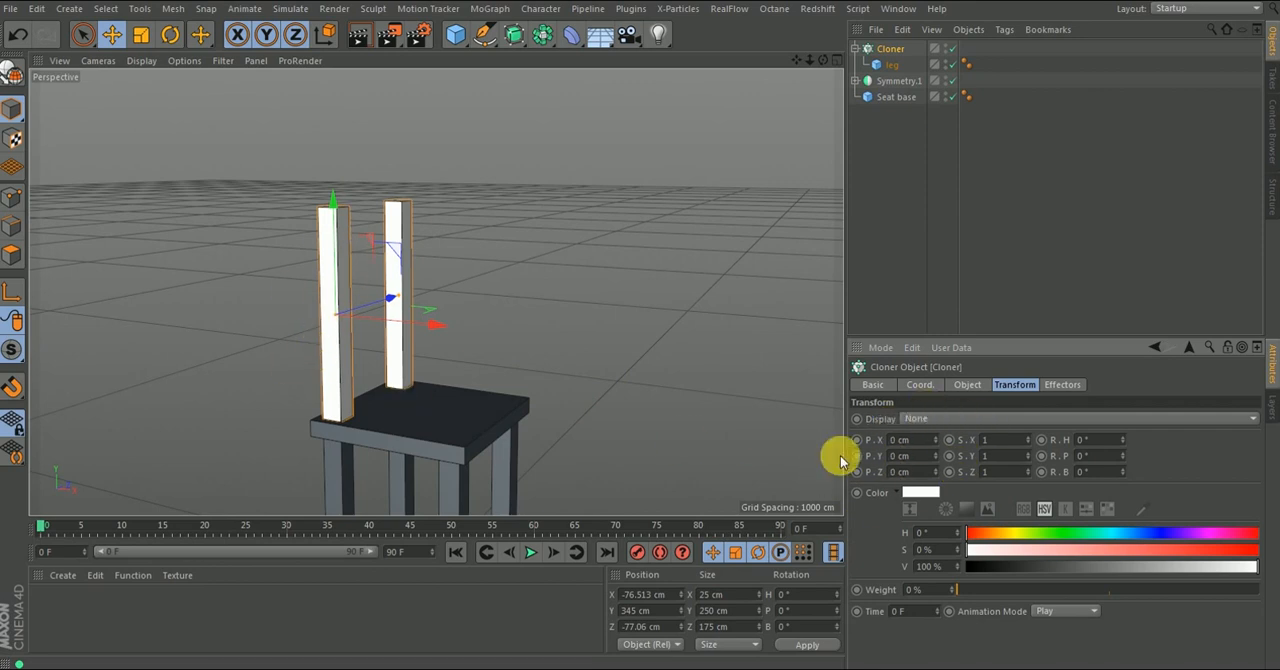
{"action": "left_click", "coordinate": [926, 420]}
{"action": "left_click", "coordinate": [928, 424]}
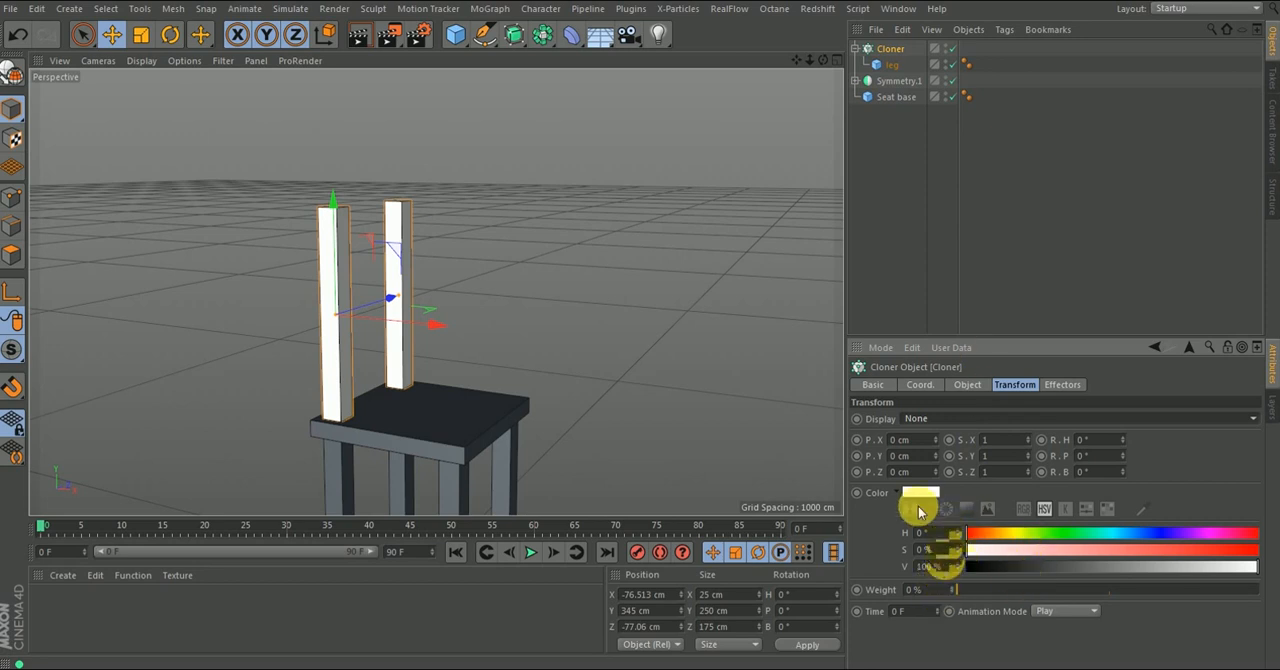
{"action": "left_click", "coordinate": [927, 419]}
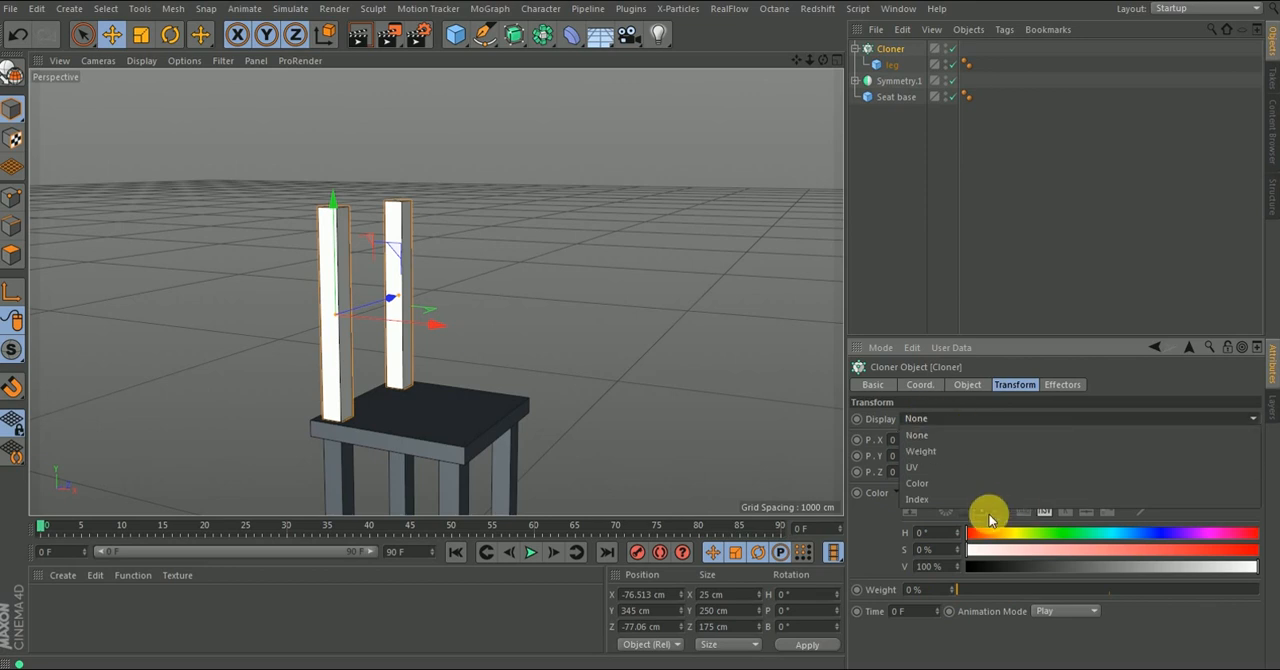
{"action": "left_click", "coordinate": [921, 499]}
{"action": "left_click", "coordinate": [936, 419]}
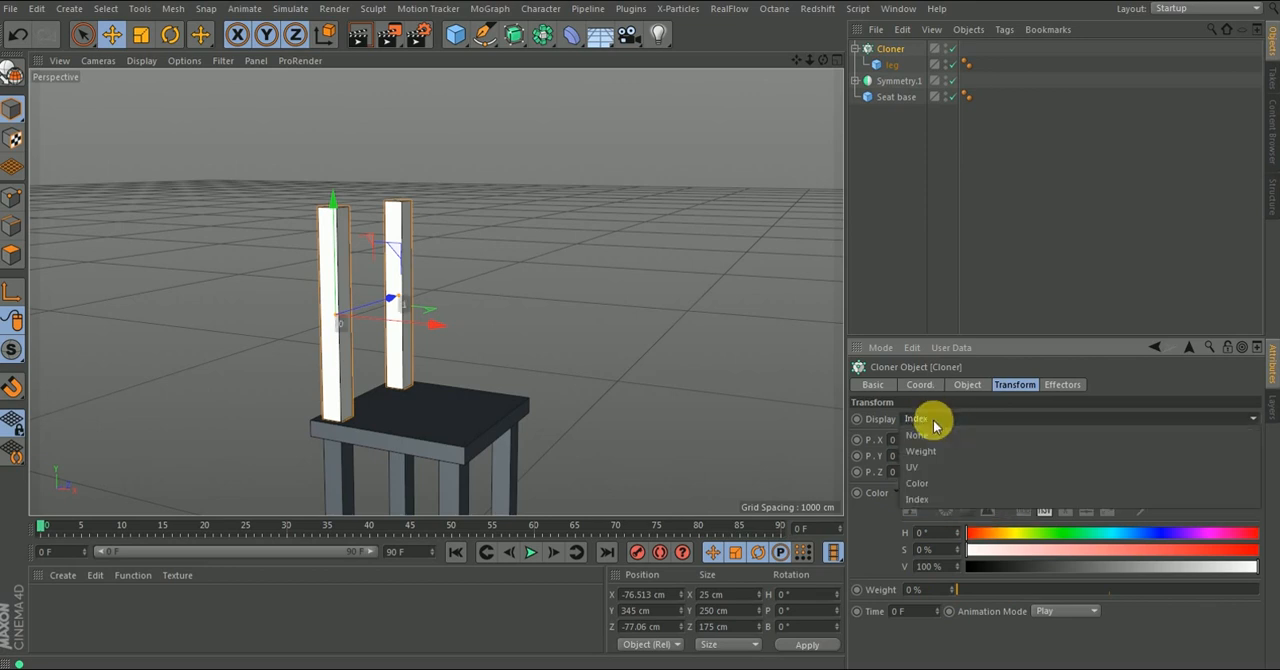
{"action": "left_click", "coordinate": [925, 436]}
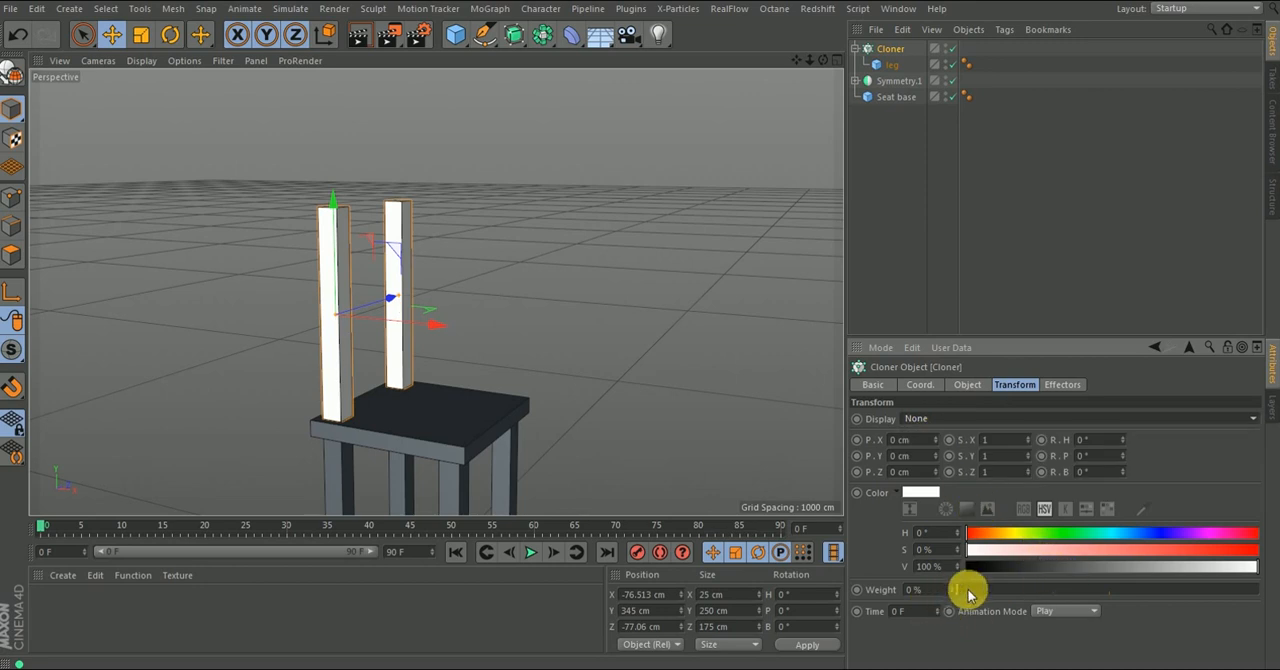
{"action": "left_click_drag", "start_coordinate": [959, 591], "coordinate": [1234, 596]}
{"action": "left_click_drag", "start_coordinate": [1146, 590], "coordinate": [912, 600]}
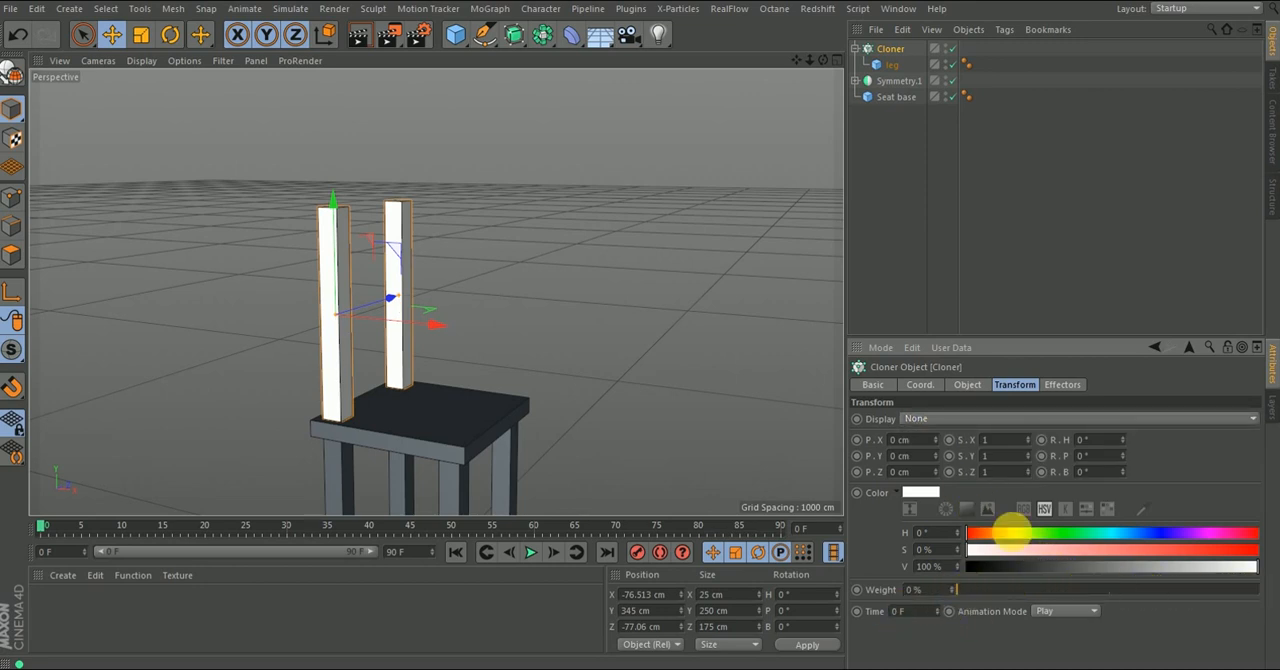
- Review the Cloner's object properties and its Effectors list
{"action": "left_click", "coordinate": [968, 385]}
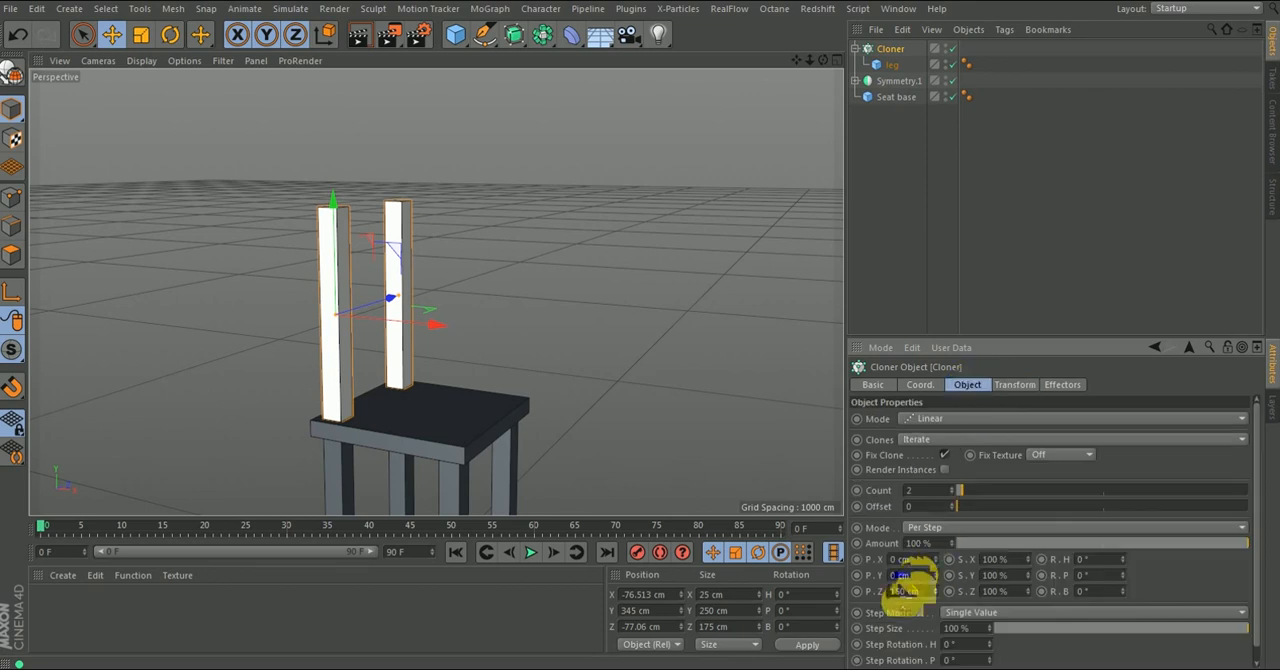
{"action": "scroll", "coordinate": [885, 600], "scroll_direction": "down", "scroll_amount": 1}
{"action": "left_click", "coordinate": [1063, 385]}
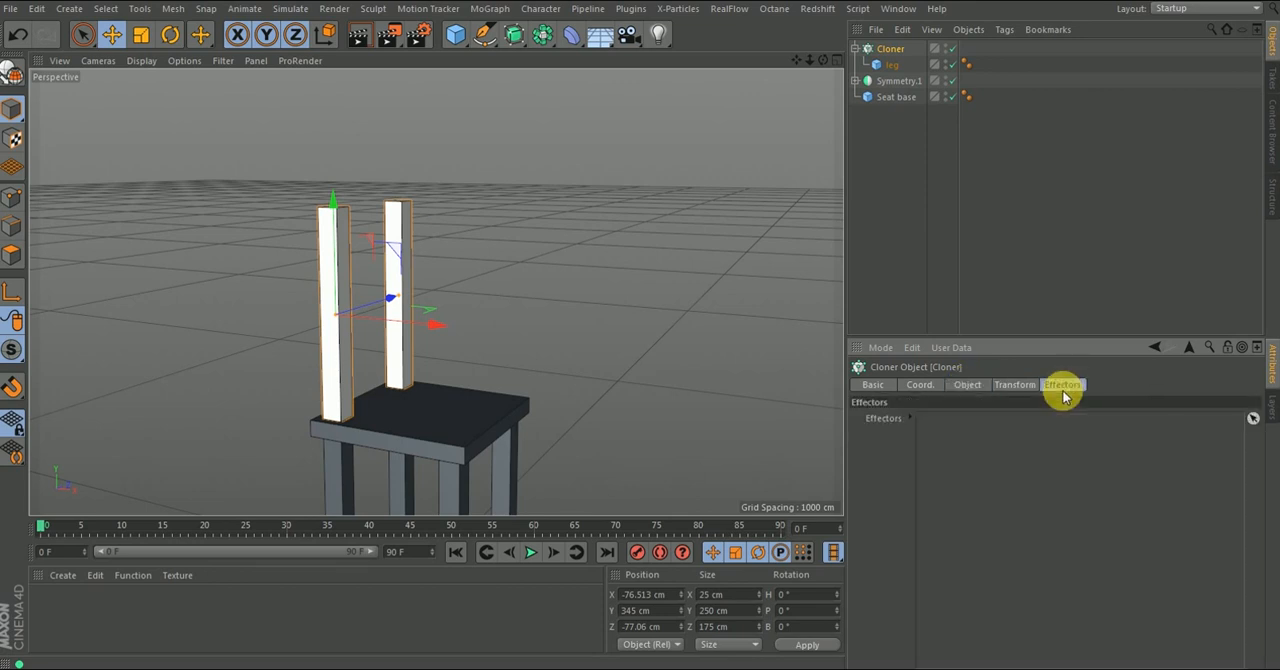
- In the Cloner's transform settings, sample the seat's surface colour with the eyedropper and apply it to the back posts
{"action": "left_click", "coordinate": [1014, 386]}
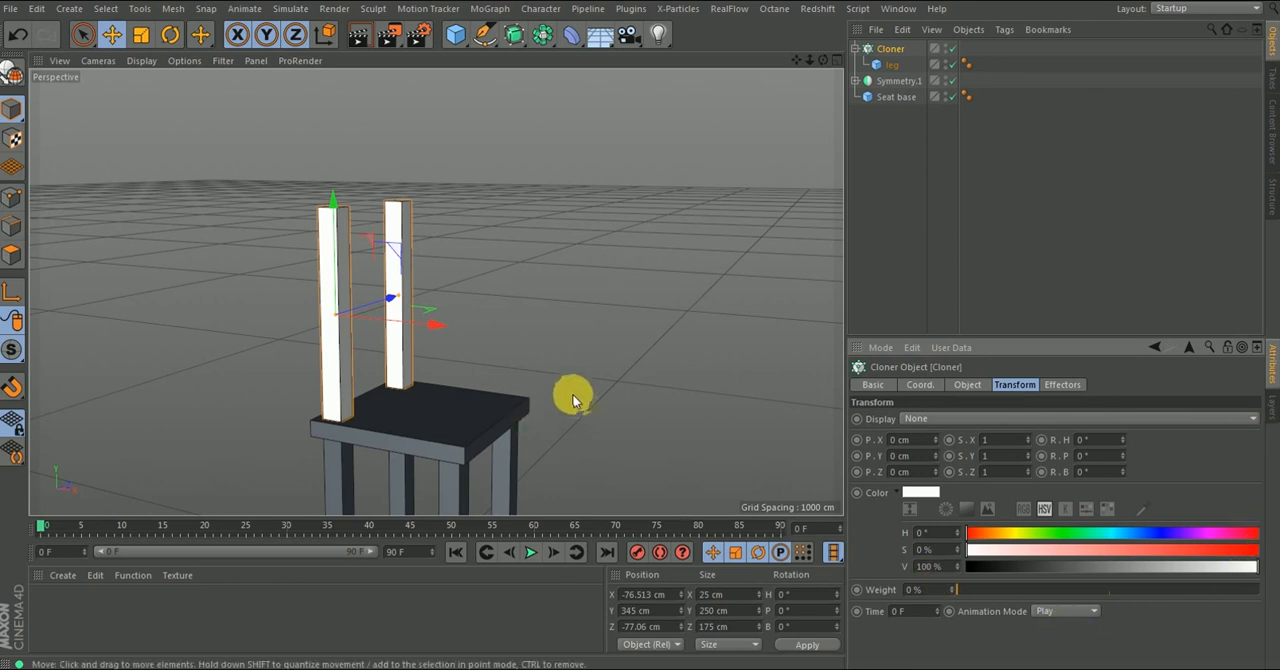
{"action": "left_click_drag", "start_coordinate": [509, 375], "coordinate": [498, 446], "text": "alt"}
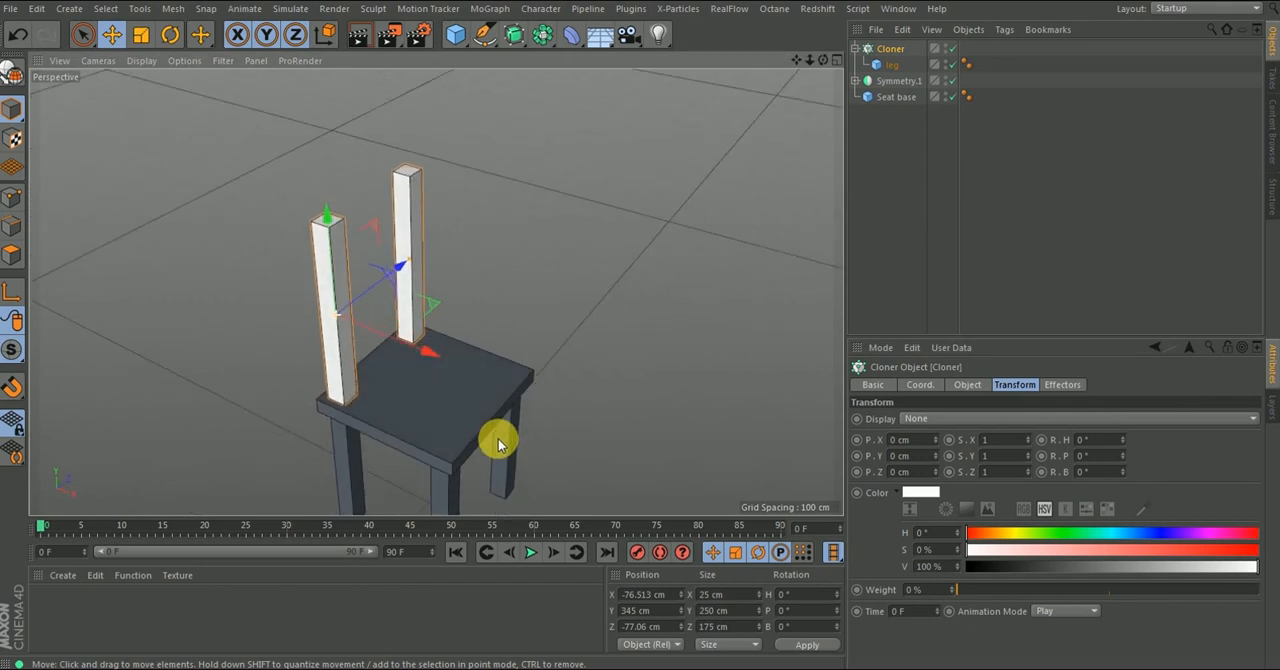
{"action": "scroll", "coordinate": [477, 409], "scroll_direction": "up", "scroll_amount": 4}
{"action": "scroll", "coordinate": [441, 355], "scroll_direction": "up", "scroll_amount": 2}
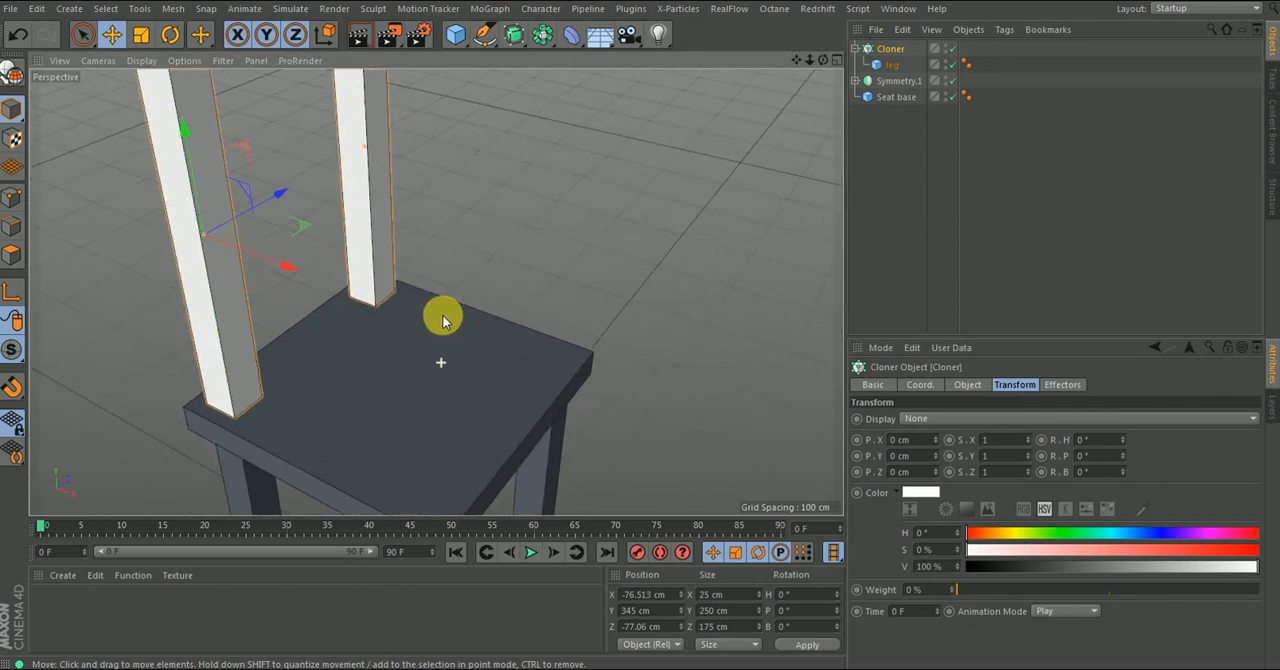
{"action": "left_click", "coordinate": [897, 493]}
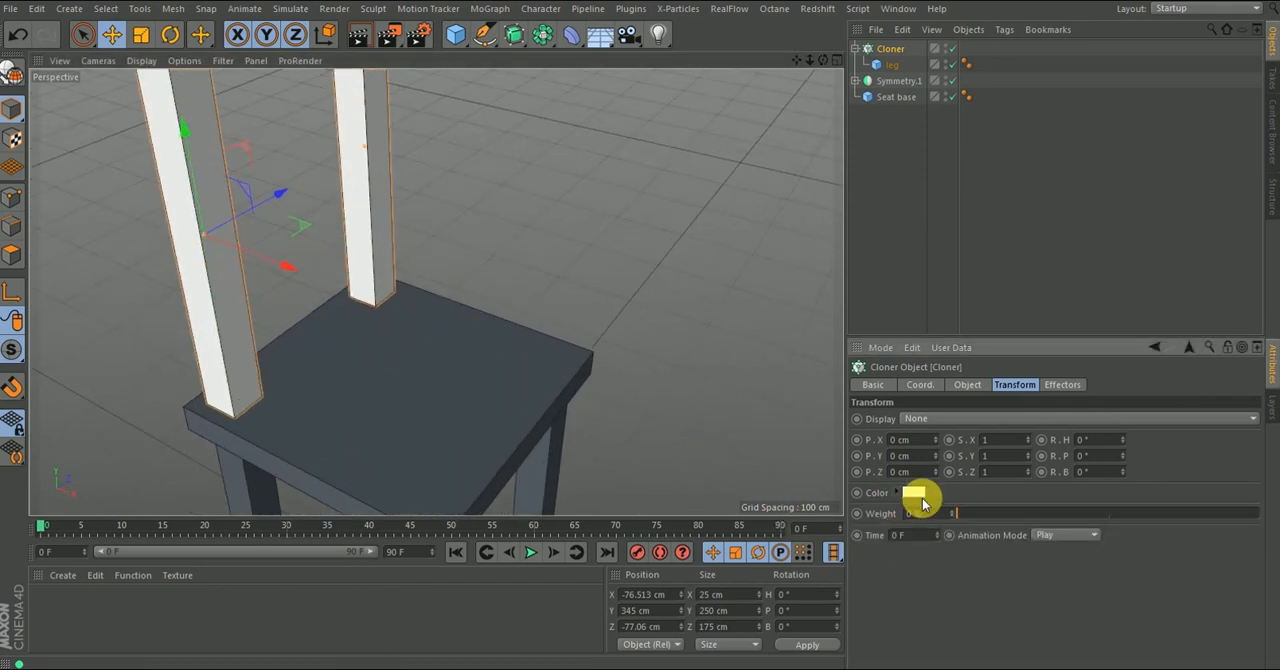
{"action": "left_click", "coordinate": [896, 492]}
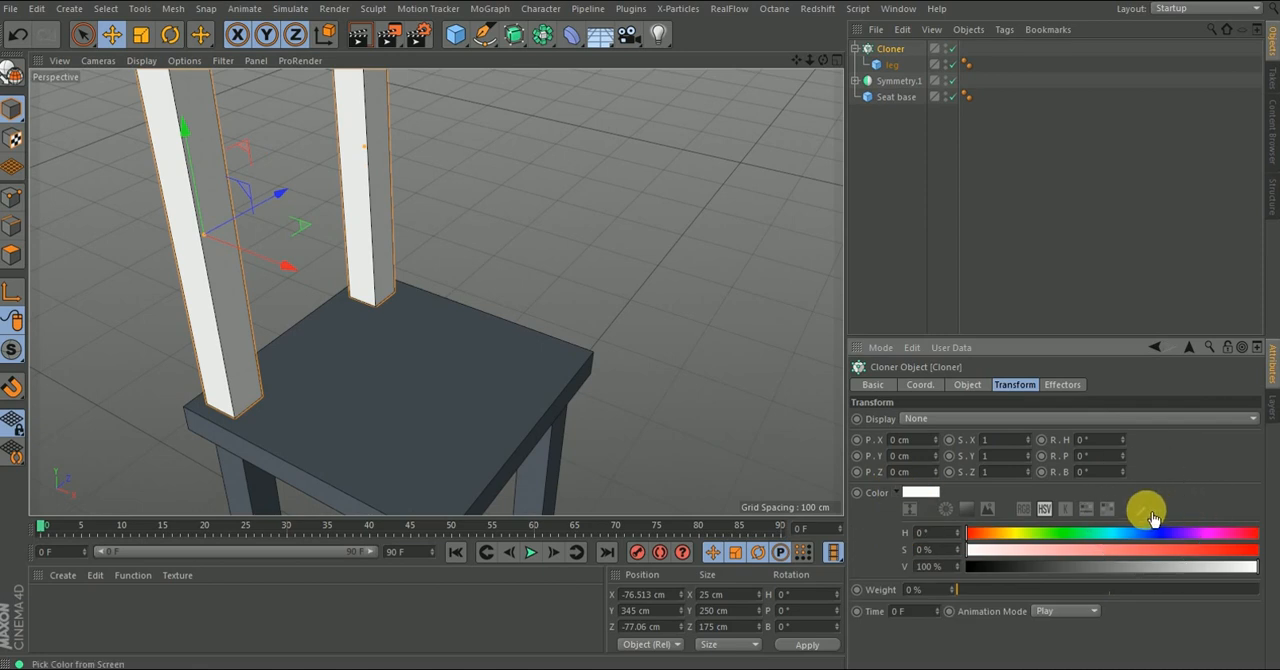
{"action": "left_click", "coordinate": [1151, 514]}
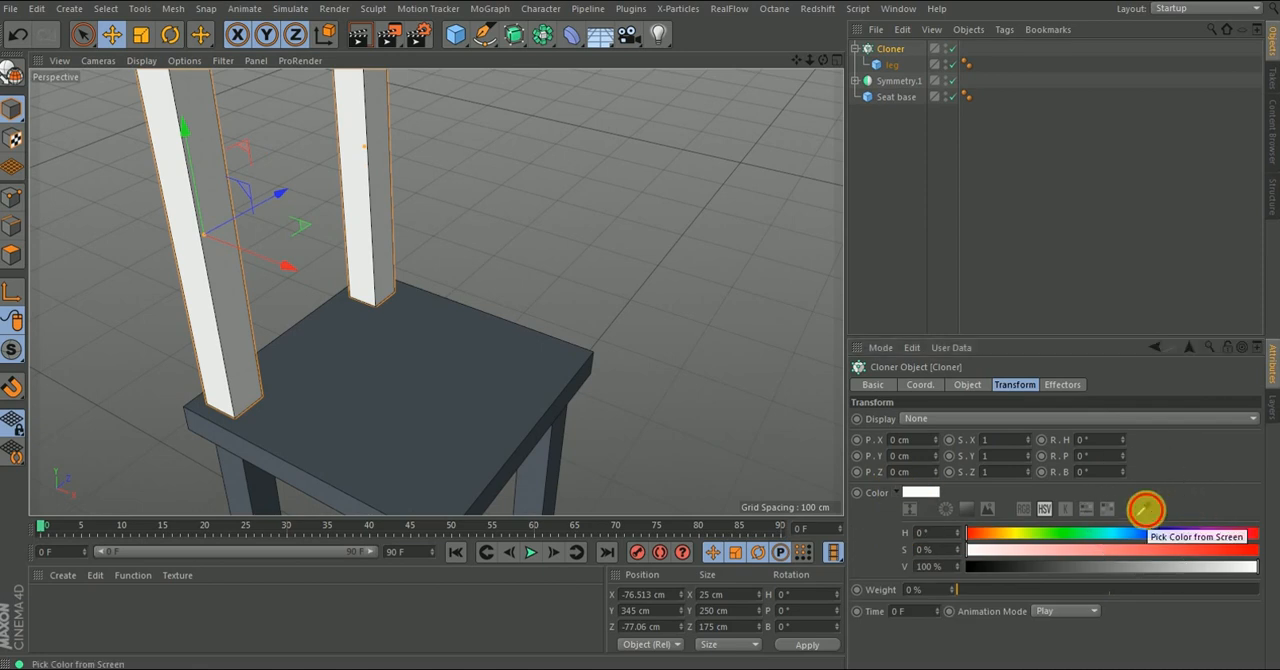
{"action": "left_click", "coordinate": [475, 397]}
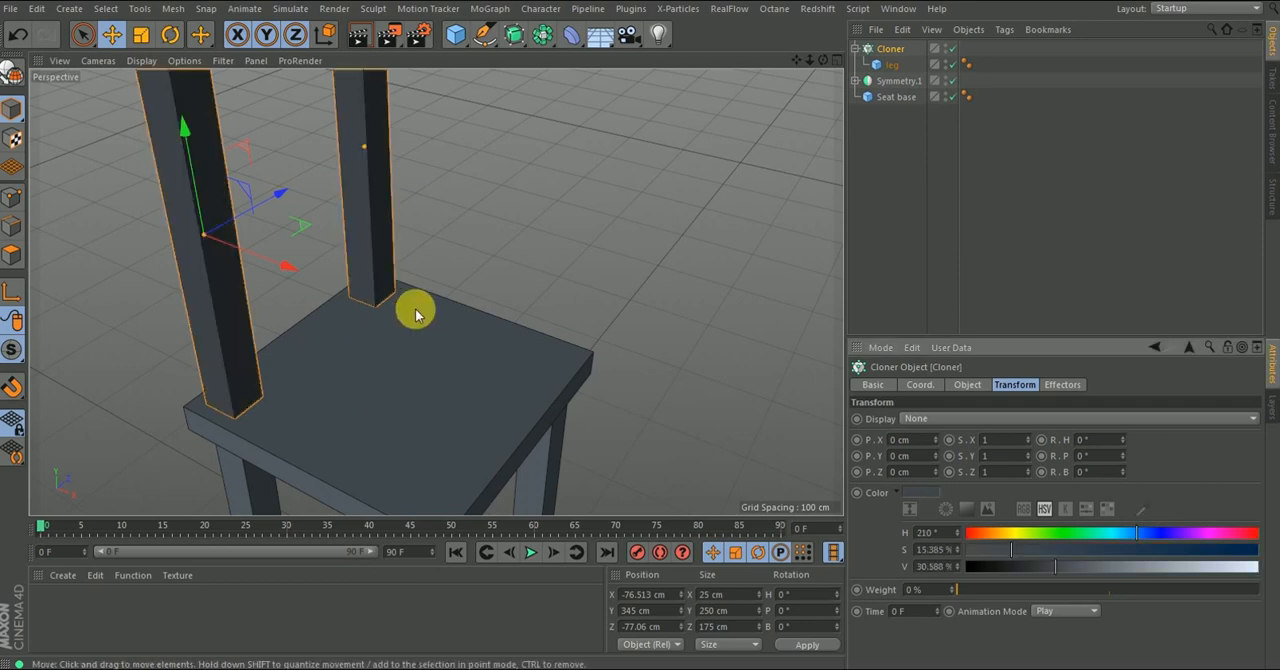
- Resample the Cloner's colour from a lighter area on top of the seat
{"action": "left_click_drag", "start_coordinate": [376, 367], "coordinate": [452, 383], "text": "alt"}
{"action": "right_click_drag", "start_coordinate": [452, 383], "coordinate": [409, 420], "text": "alt"}
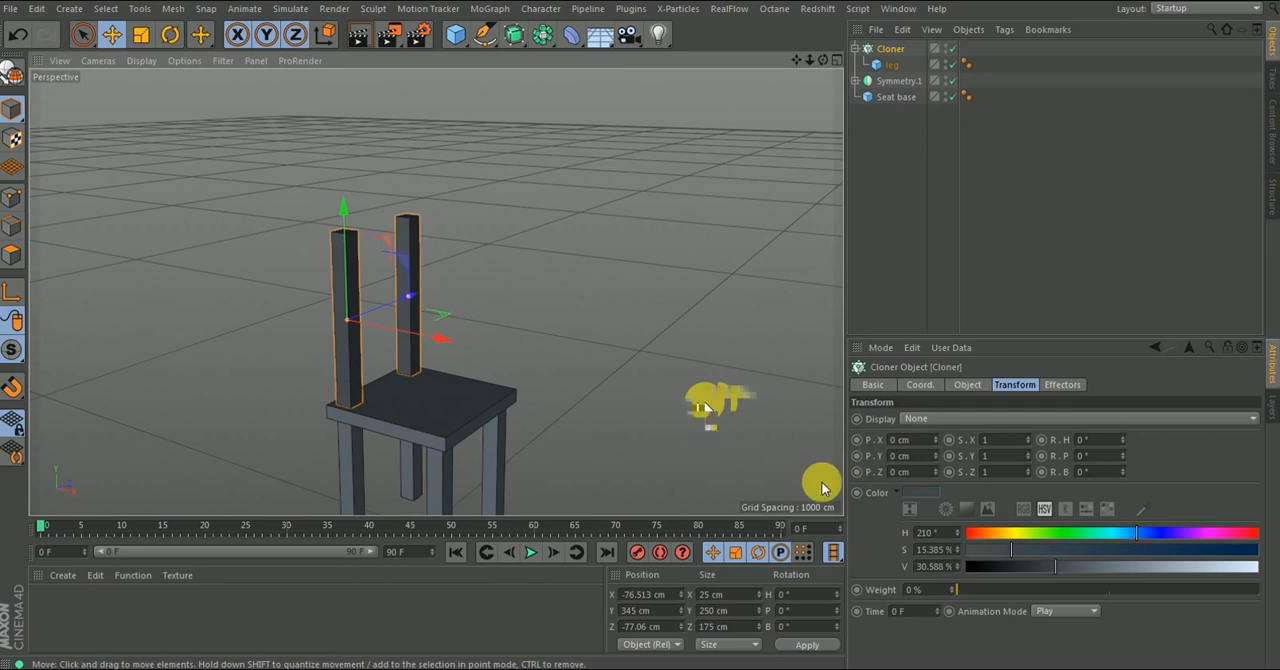
{"action": "right_click_drag", "start_coordinate": [449, 331], "coordinate": [491, 407], "text": "alt"}
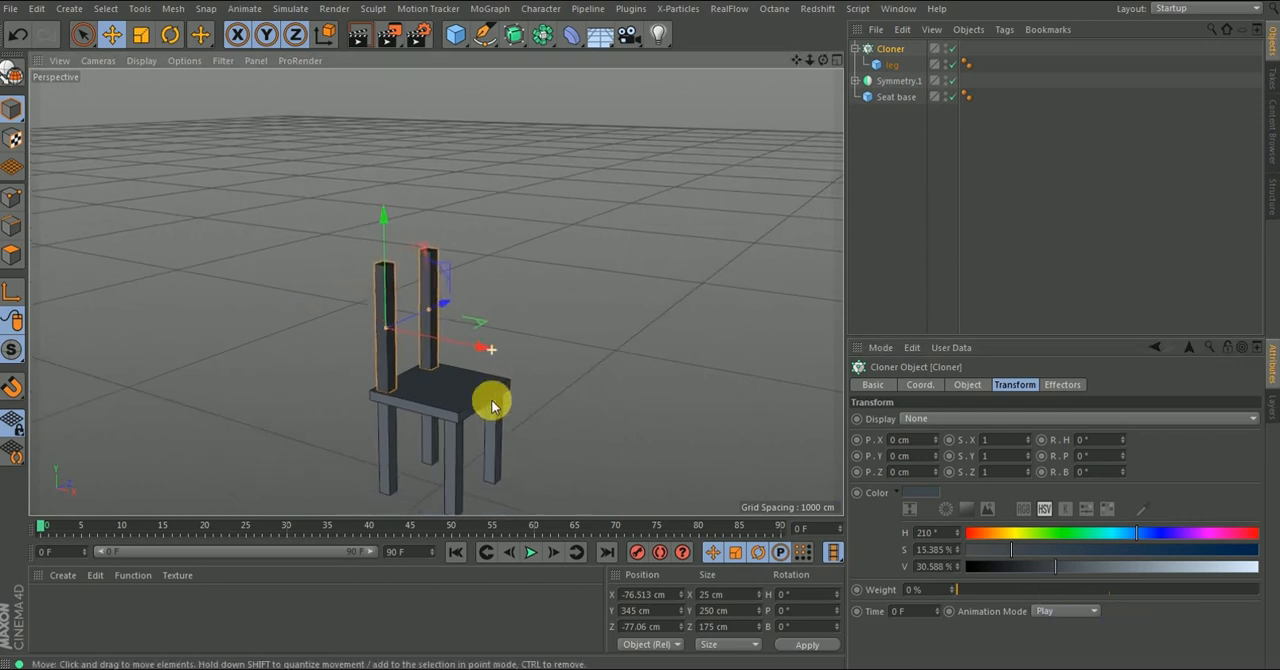
{"action": "left_click", "coordinate": [1023, 229]}
{"action": "left_click_drag", "start_coordinate": [434, 400], "coordinate": [402, 367], "text": "alt"}
{"action": "left_click", "coordinate": [381, 323]}
{"action": "mouse_move", "coordinate": [449, 417]}
{"action": "left_mouse_down", "text": "alt"}
{"action": "mouse_move", "coordinate": [437, 314]}
{"action": "mouse_move", "coordinate": [443, 450]}
{"action": "mouse_move", "coordinate": [450, 430]}
{"action": "left_mouse_up", "text": "alt"}
{"action": "left_click", "coordinate": [1141, 510]}
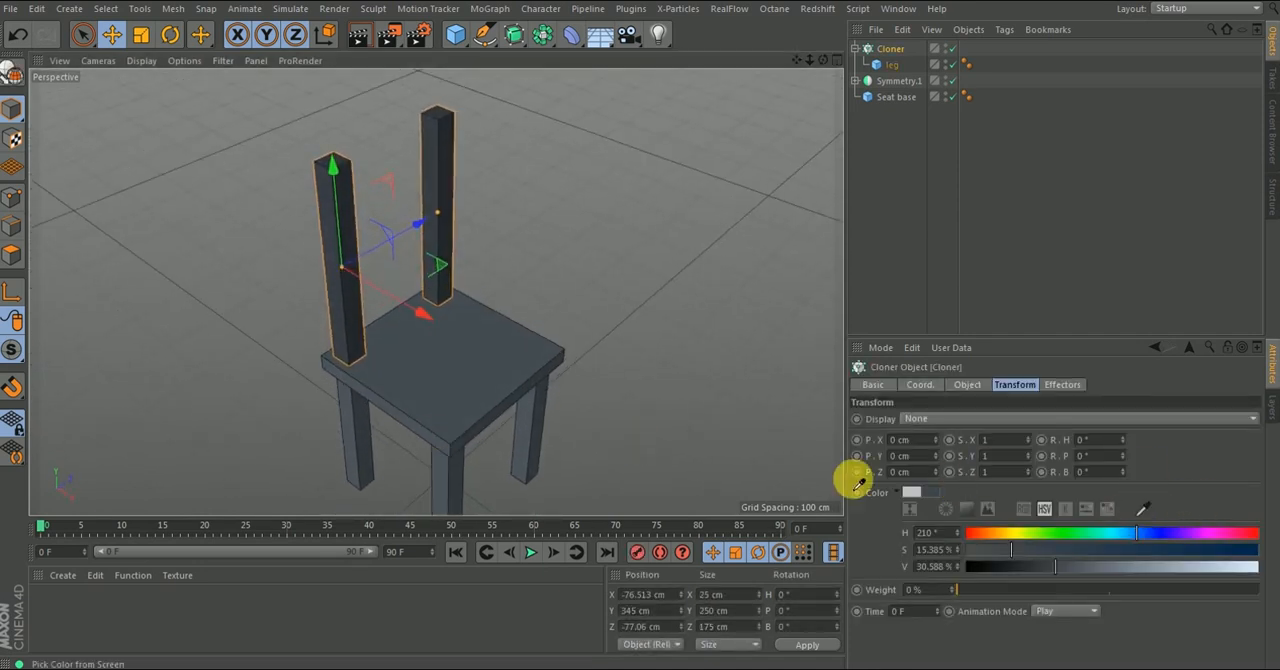
{"action": "left_click", "coordinate": [488, 366]}
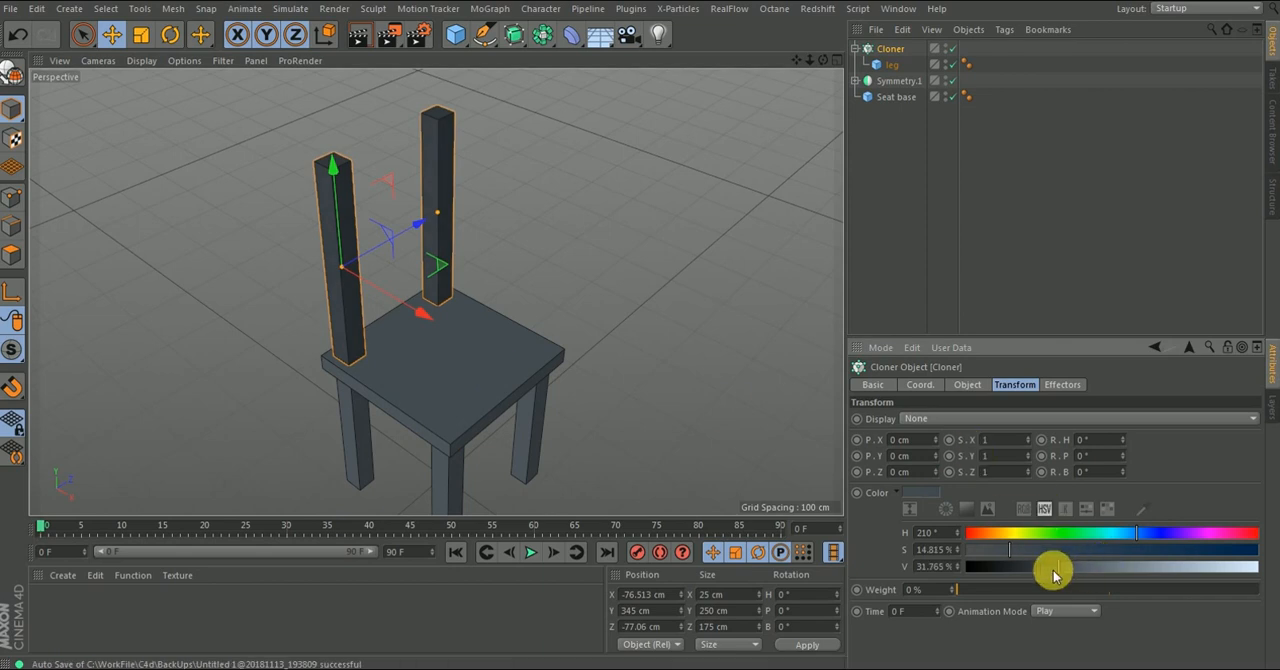
- Brighten the Cloner's colour by setting its V value to 40%, and deselect the Cloner
{"action": "left_click_drag", "start_coordinate": [1073, 572], "coordinate": [1086, 569]}
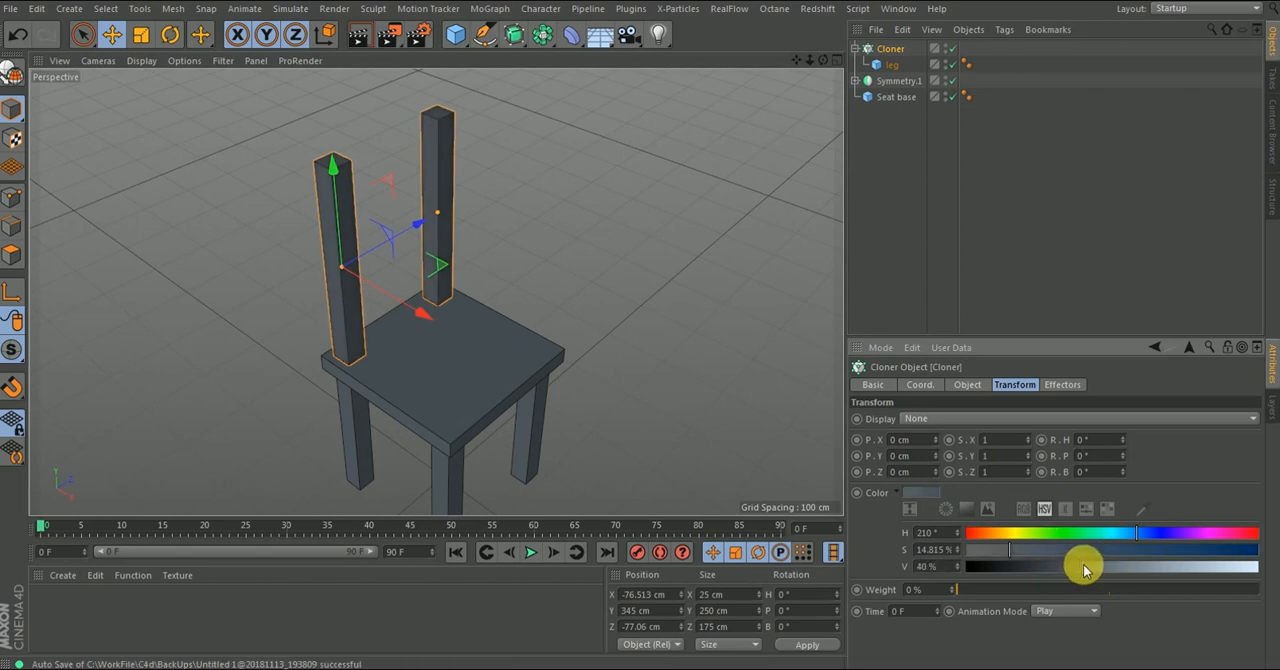
{"action": "double_click", "coordinate": [944, 567]}
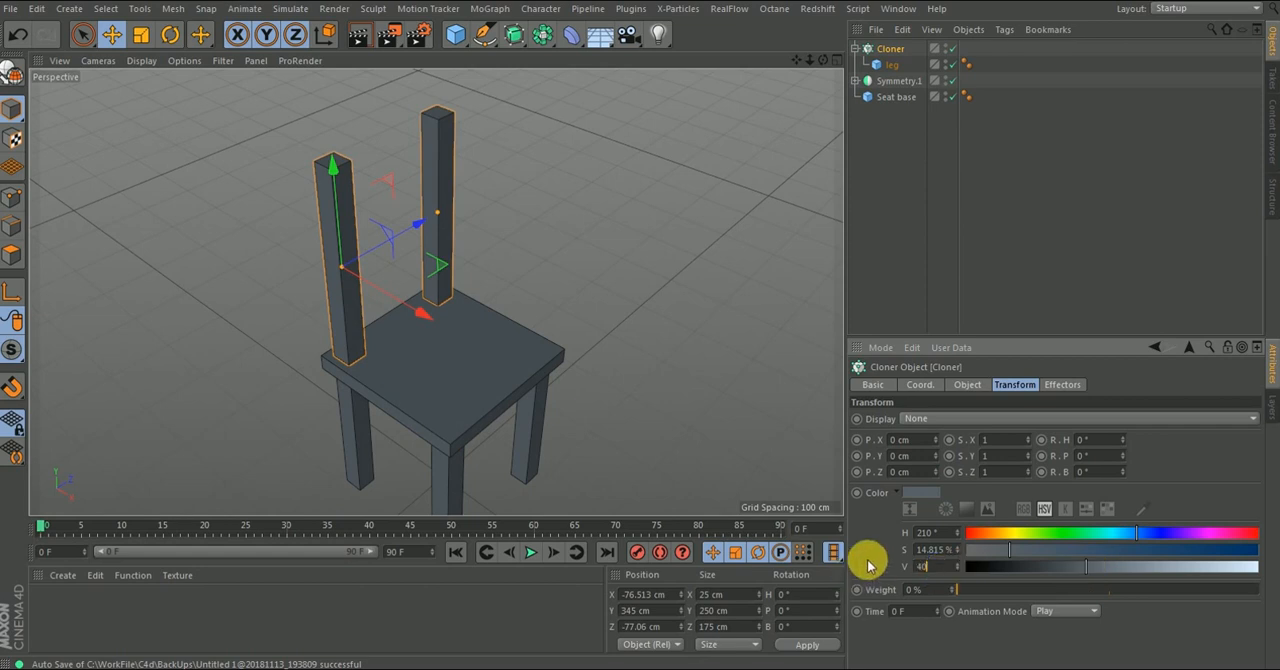
{"action": "left_click", "coordinate": [1023, 225]}
- Add a new cube primitive as the starting shape for a backrest slat
{"action": "left_click_drag", "start_coordinate": [459, 356], "coordinate": [433, 266], "text": "alt"}
{"action": "right_click_drag", "start_coordinate": [404, 155], "coordinate": [408, 125], "text": "alt"}
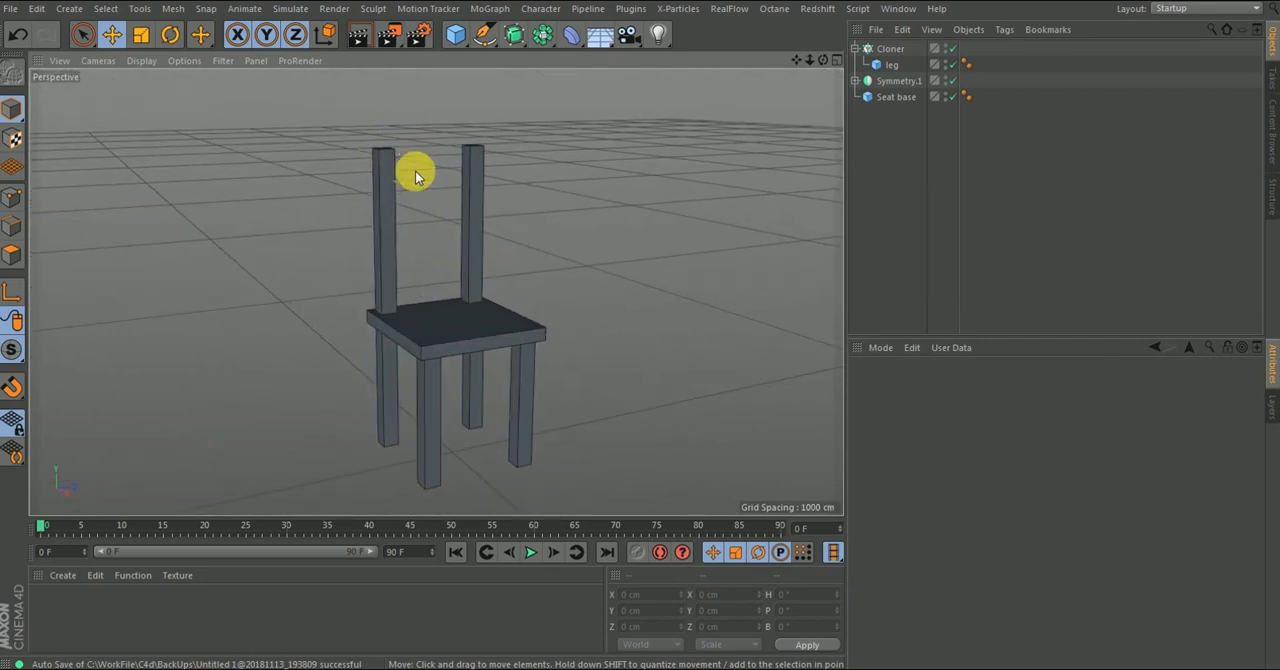
{"action": "mouse_move", "coordinate": [404, 184]}
{"action": "left_mouse_down", "text": "alt"}
{"action": "mouse_move", "coordinate": [389, 191]}
{"action": "mouse_move", "coordinate": [394, 171]}
{"action": "left_mouse_up", "text": "alt"}
{"action": "right_click_drag", "start_coordinate": [394, 171], "coordinate": [451, 208], "text": "alt"}
{"action": "left_click_drag", "start_coordinate": [451, 208], "coordinate": [540, 191], "text": "alt"}
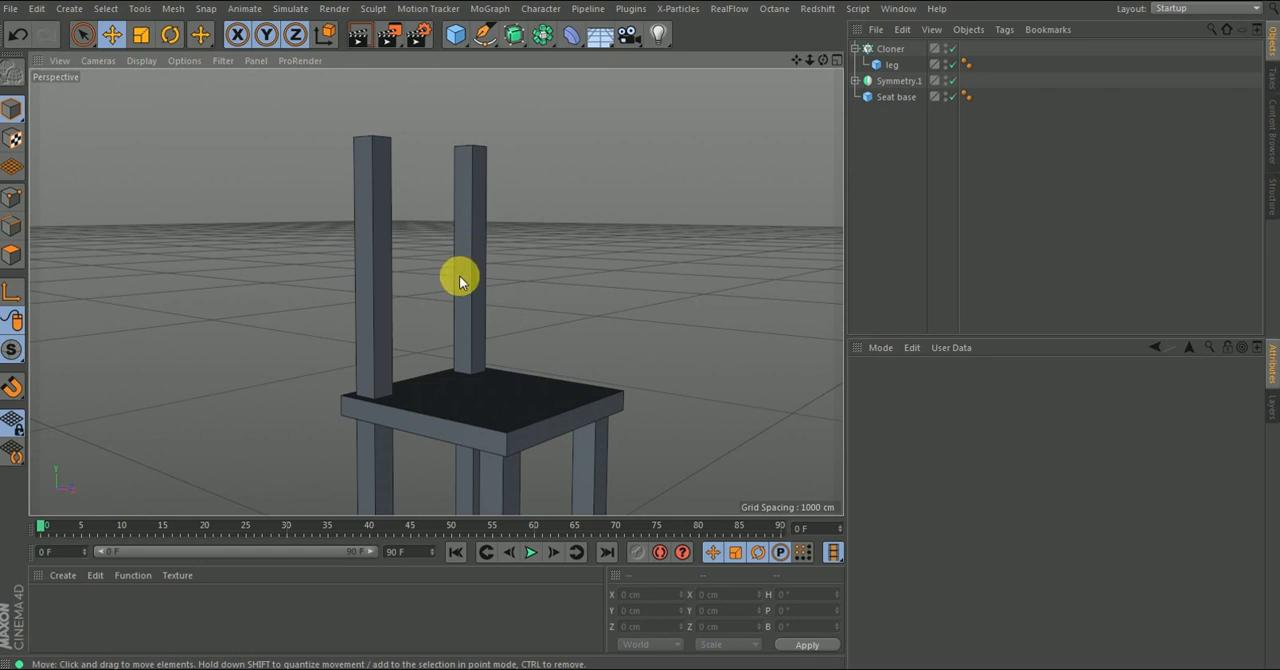
{"action": "left_click_drag", "start_coordinate": [468, 237], "coordinate": [393, 212], "text": "alt"}
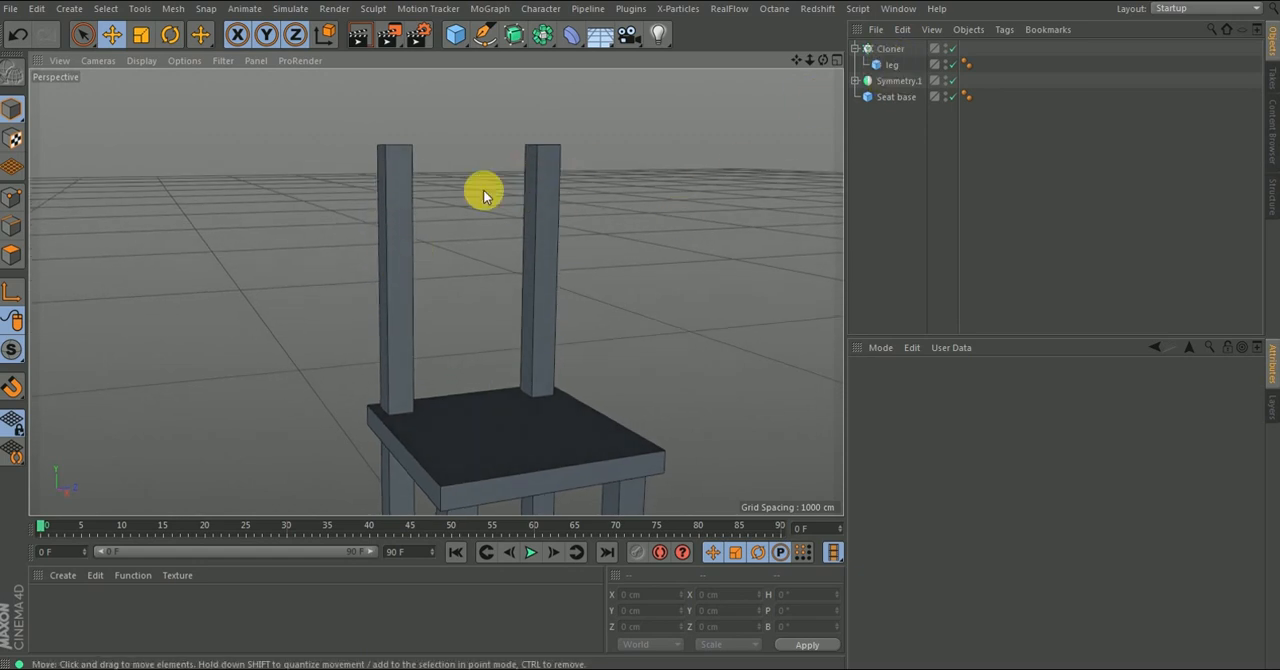
{"action": "left_click_drag", "start_coordinate": [455, 34], "coordinate": [600, 60]}
{"action": "scroll", "coordinate": [433, 187], "scroll_direction": "down", "scroll_amount": 3}
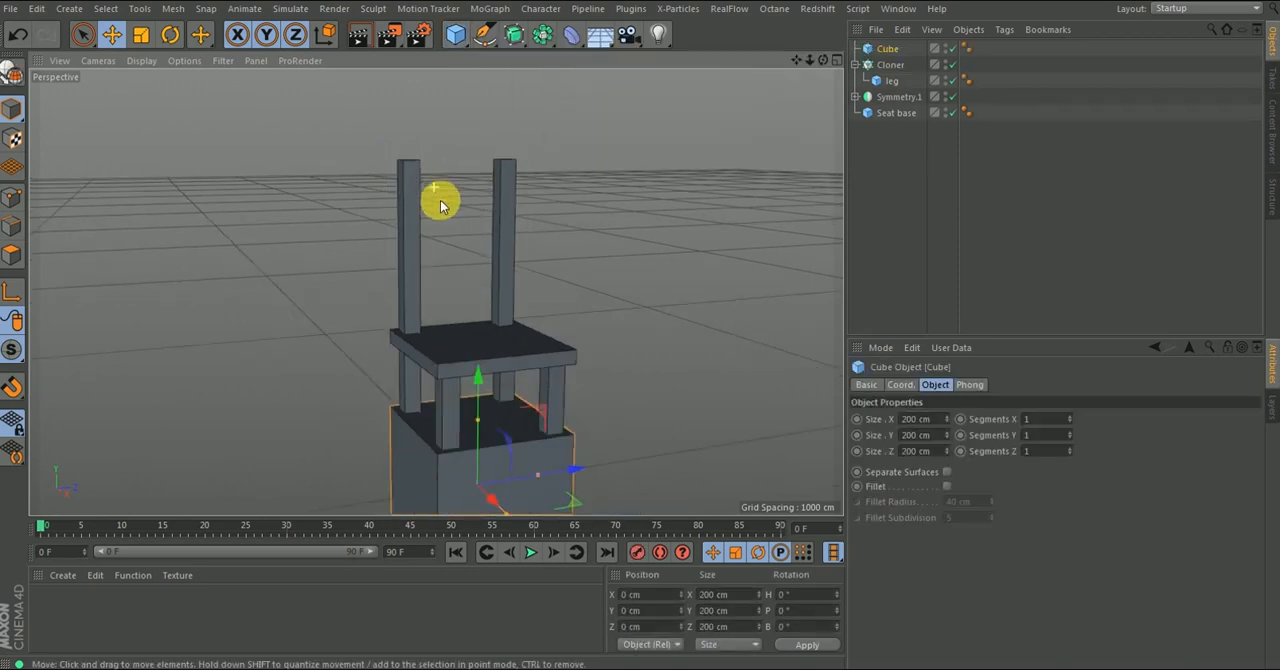
{"action": "scroll", "coordinate": [433, 187], "scroll_direction": "down", "scroll_amount": 2}
- Raise the cube to about Y 338 cm and shrink it to a bar about 18 cm in X and 35 cm in Y
{"action": "left_click_drag", "start_coordinate": [471, 312], "coordinate": [571, 300]}
{"action": "left_click_drag", "start_coordinate": [519, 264], "coordinate": [470, 260]}
{"action": "left_click_drag", "start_coordinate": [504, 216], "coordinate": [474, 240], "text": "alt"}
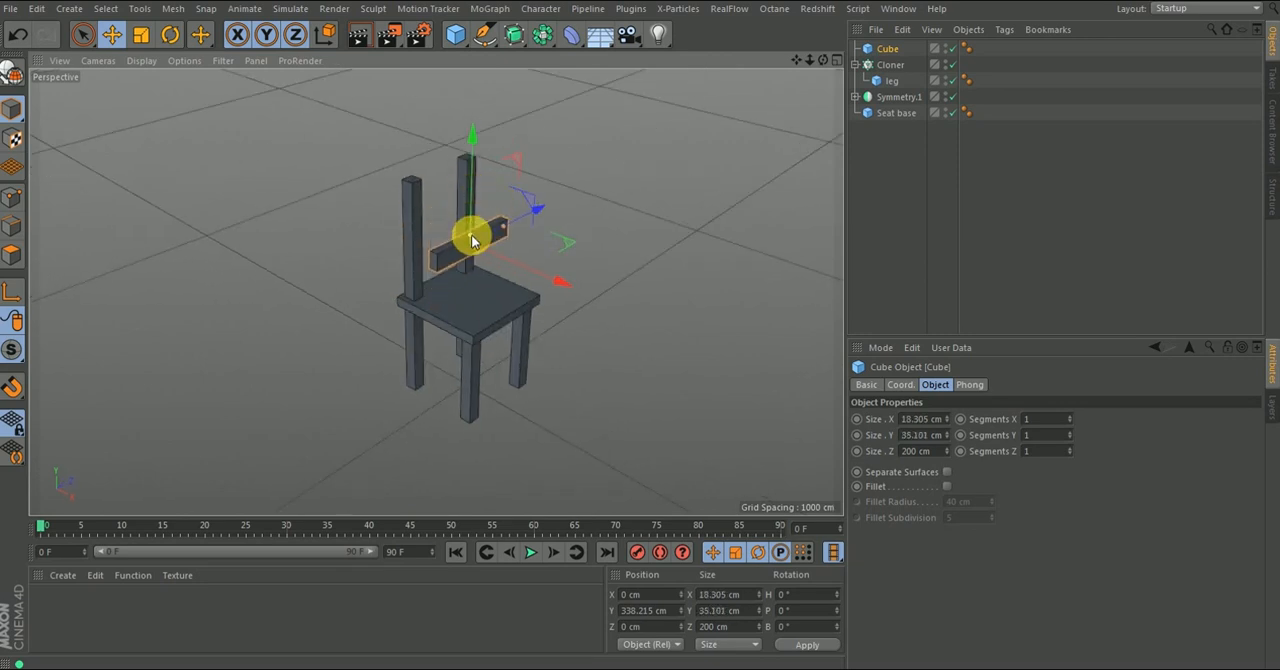
- Fit the slat between the back posts at about X -77 cm, thinned to about 9 cm and shortened to about 139 cm
{"action": "scroll", "coordinate": [466, 200], "scroll_direction": "up", "scroll_amount": 5}
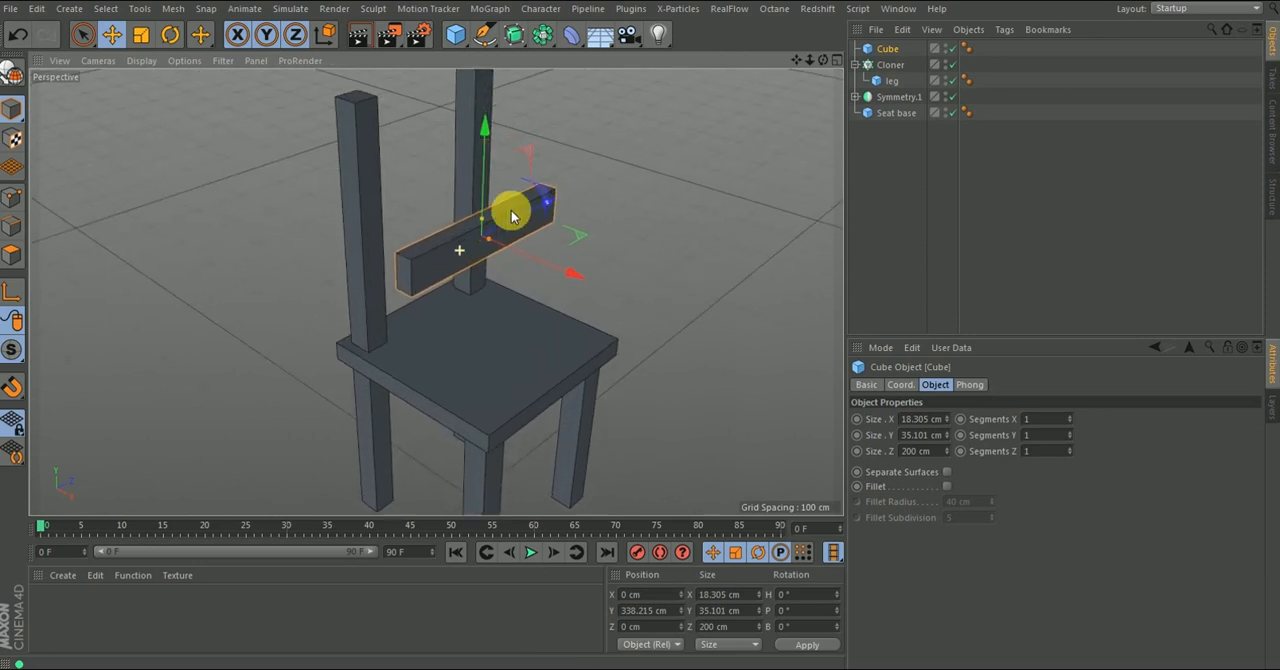
{"action": "left_click_drag", "start_coordinate": [566, 271], "coordinate": [497, 251]}
{"action": "left_click_drag", "start_coordinate": [468, 215], "coordinate": [403, 194], "text": "alt"}
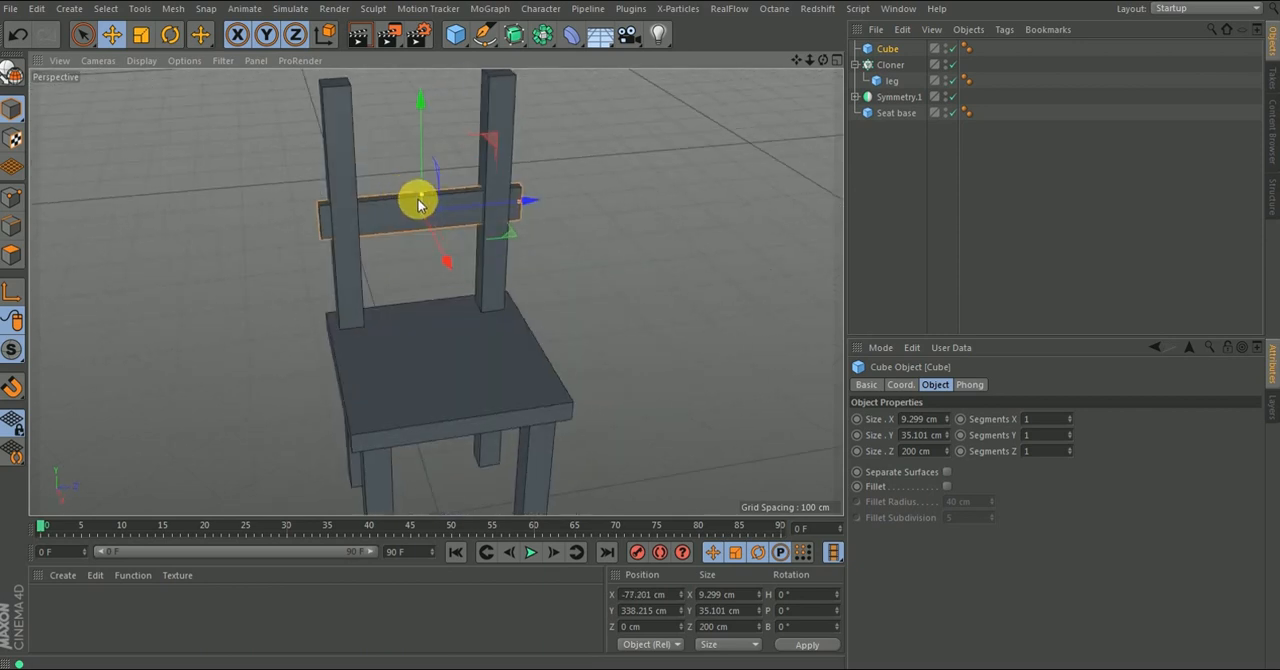
{"action": "scroll", "coordinate": [421, 130], "scroll_direction": "up", "scroll_amount": 3}
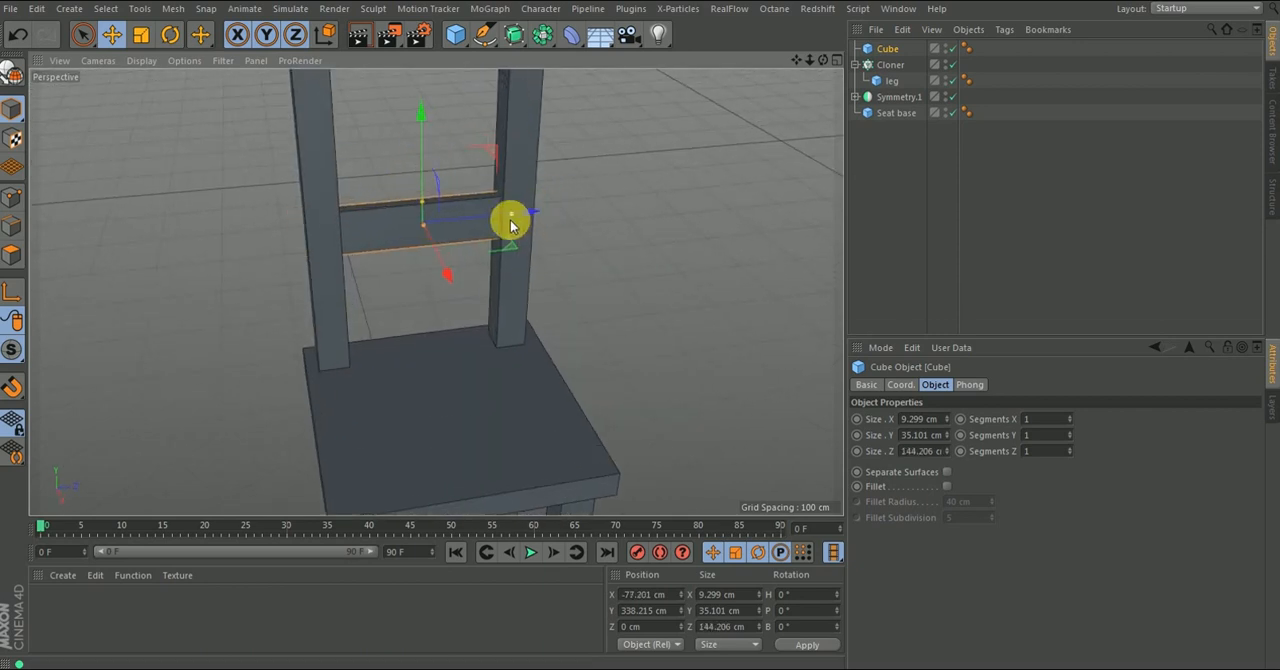
{"action": "left_click_drag", "start_coordinate": [506, 223], "coordinate": [528, 237], "text": "alt"}
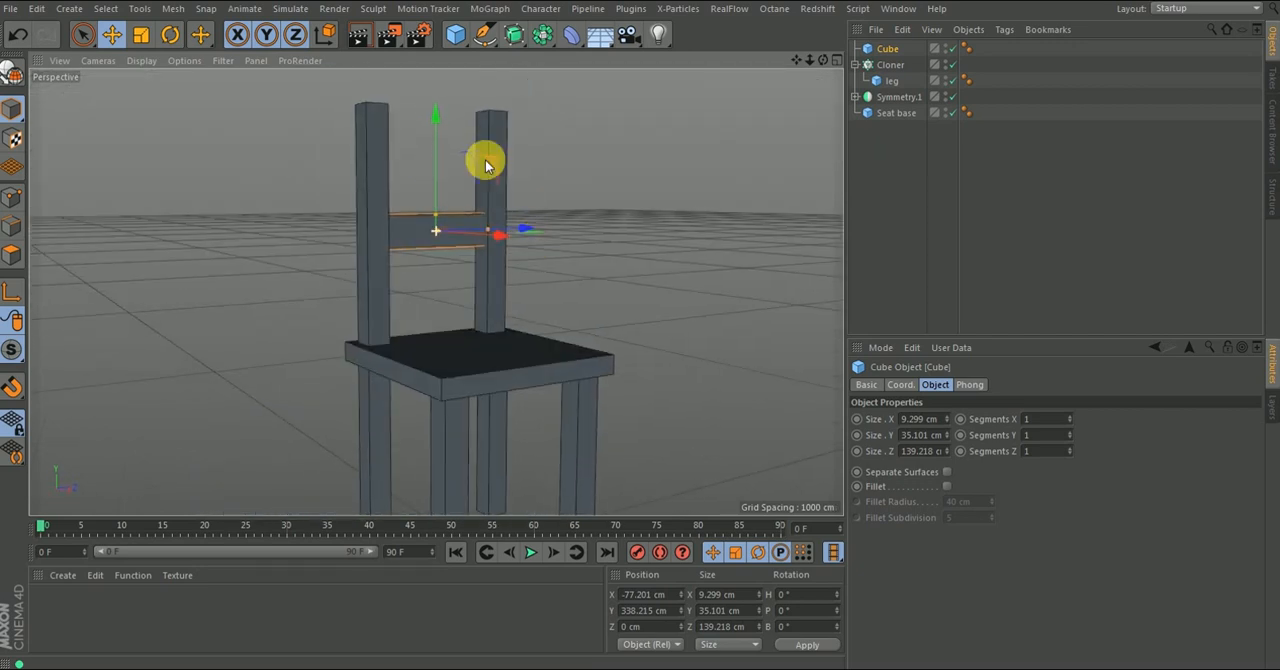
- Raise the slat to about Y 360 cm and place a duplicate above it at about Y 428 cm
{"action": "left_click_drag", "start_coordinate": [446, 114], "coordinate": [434, 92]}
{"action": "left_click", "coordinate": [461, 224]}
{"action": "left_click", "coordinate": [395, 279]}
{"action": "scroll", "coordinate": [395, 280], "scroll_direction": "down", "scroll_amount": 5}
{"action": "left_click_drag", "start_coordinate": [345, 277], "coordinate": [523, 380], "text": "alt"}
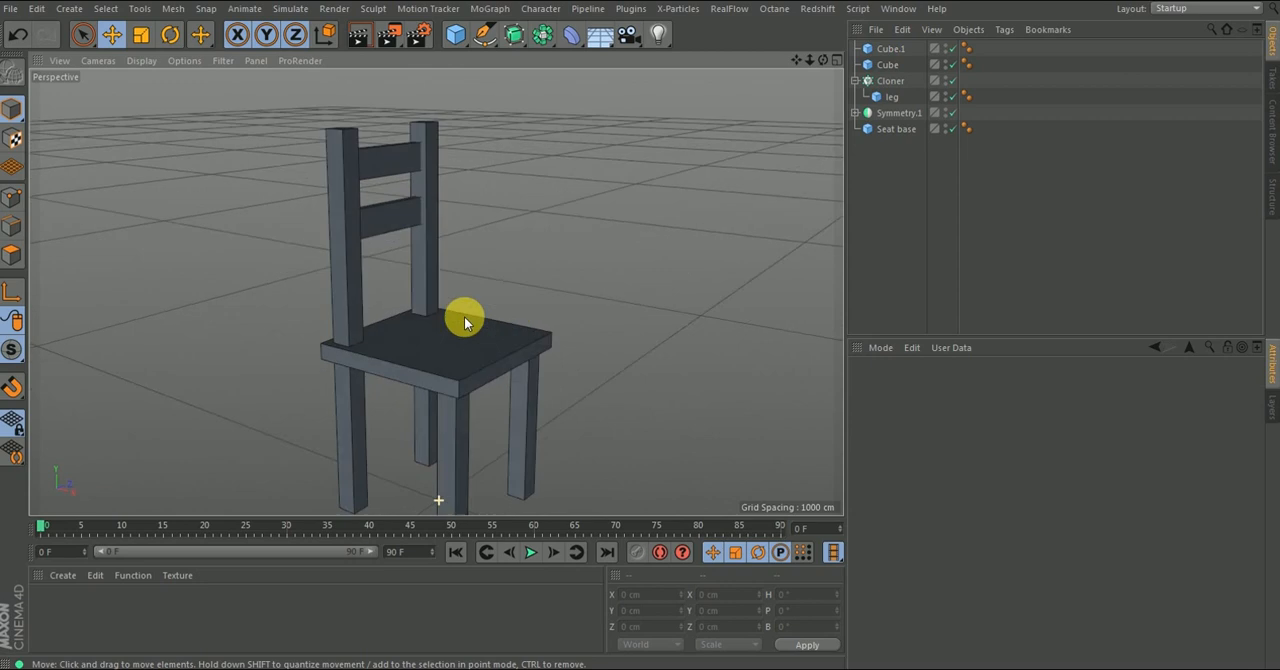
{"action": "scroll", "coordinate": [429, 349], "scroll_direction": "down", "scroll_amount": 4}
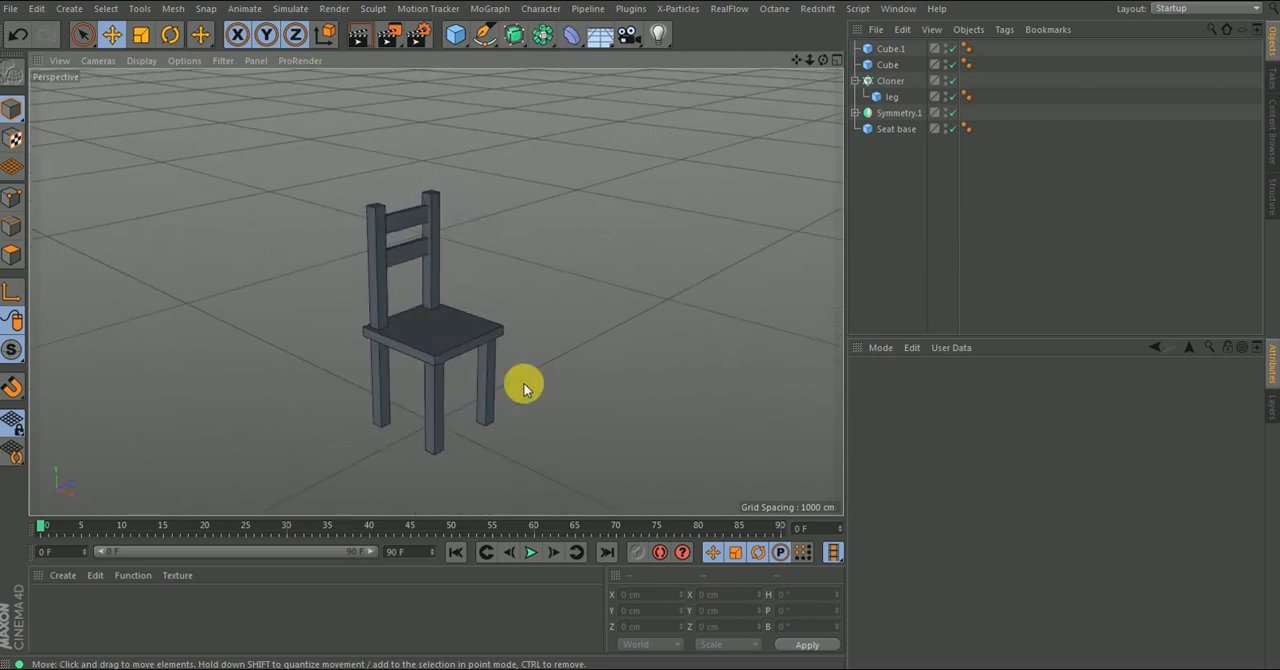
- Collapse the Cloner's hierarchy and rename the Cloner as Back rest
{"action": "left_click", "coordinate": [857, 81]}
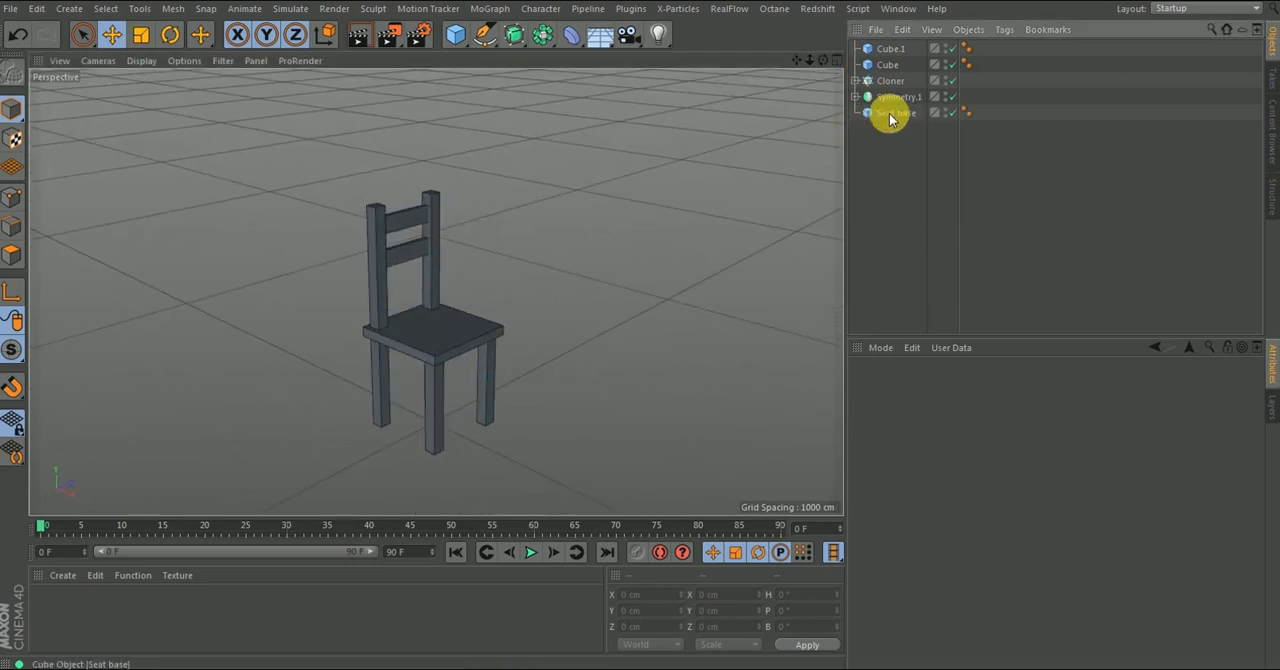
{"action": "left_click", "coordinate": [893, 113]}
{"action": "left_click", "coordinate": [894, 96]}
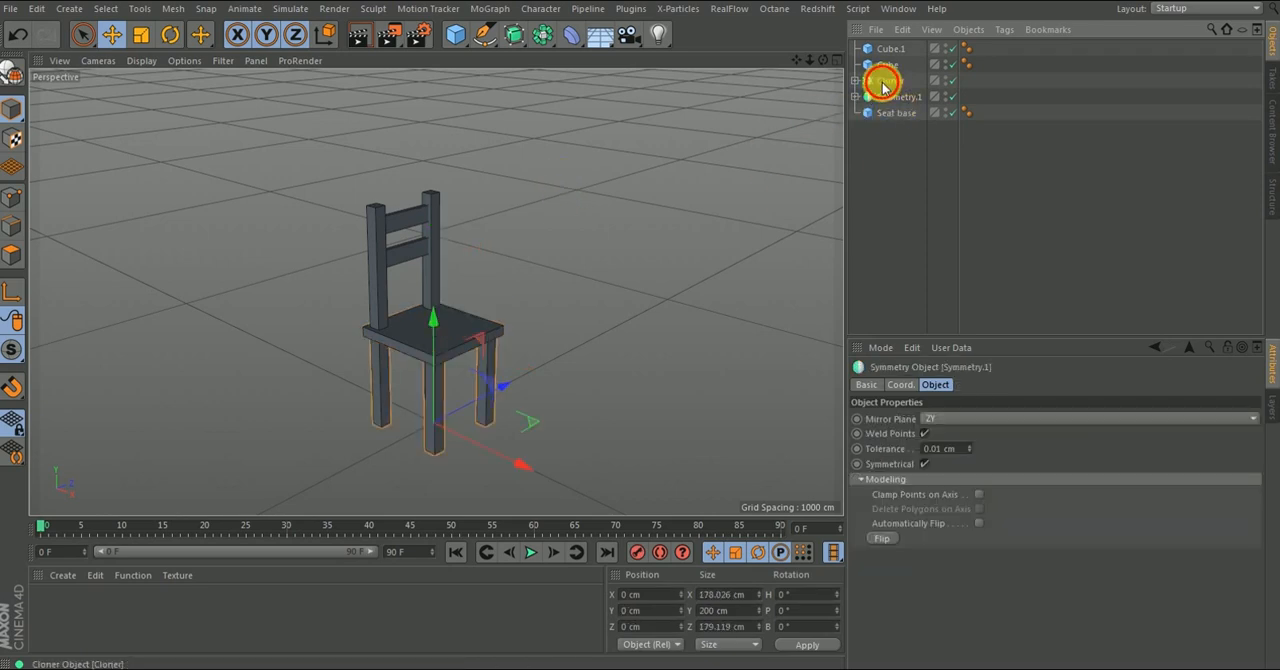
{"action": "double_click", "coordinate": [889, 64]}
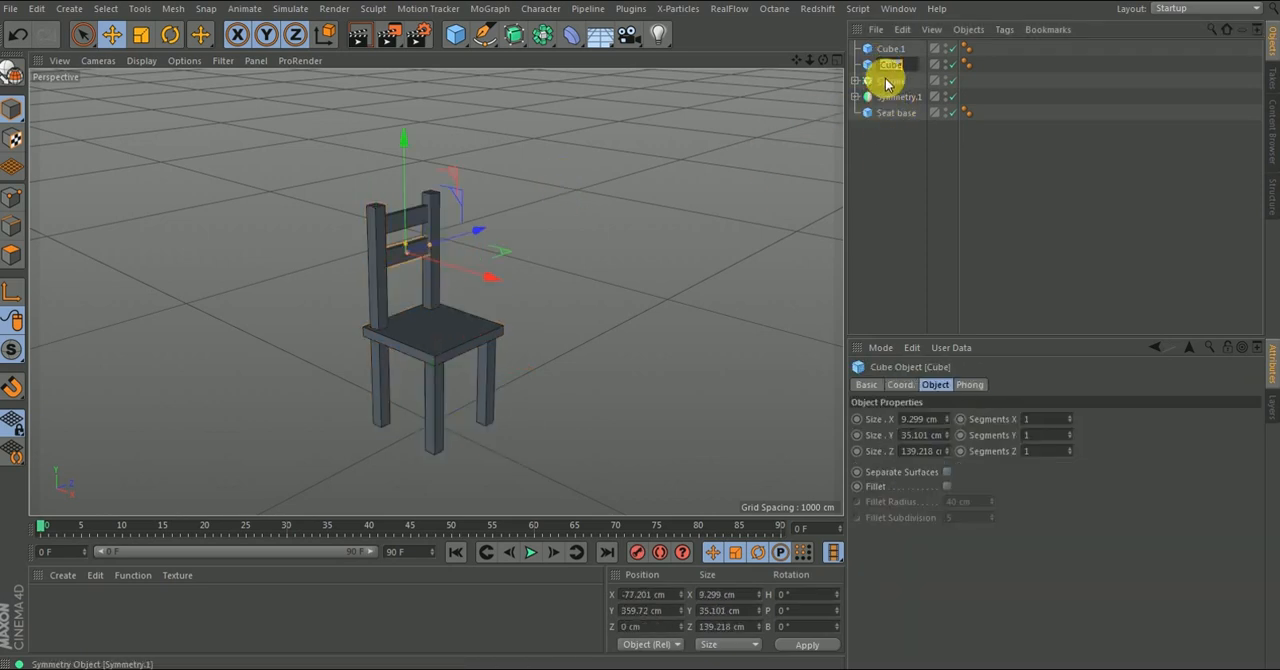
{"action": "left_click", "coordinate": [892, 82]}
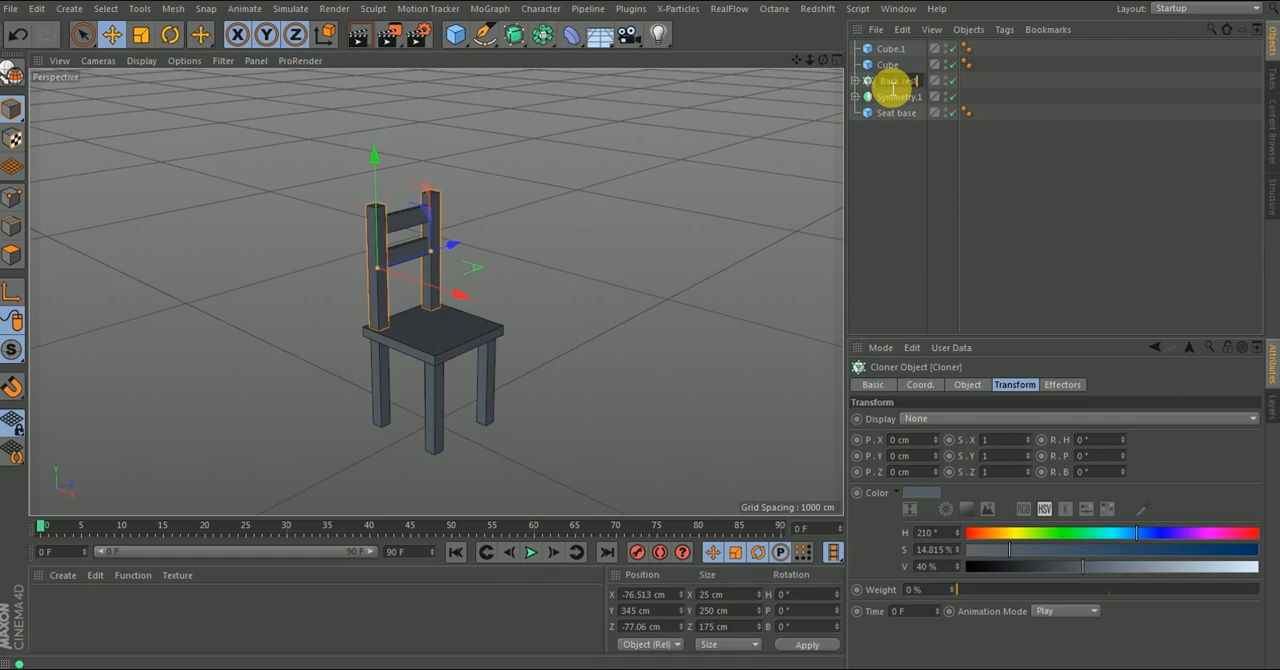
{"action": "type", "text": "t"}
{"action": "key", "text": "Return"}
- Rename the lower slat as rest 1 and the upper slat as rest 2
{"action": "left_click", "coordinate": [888, 64]}
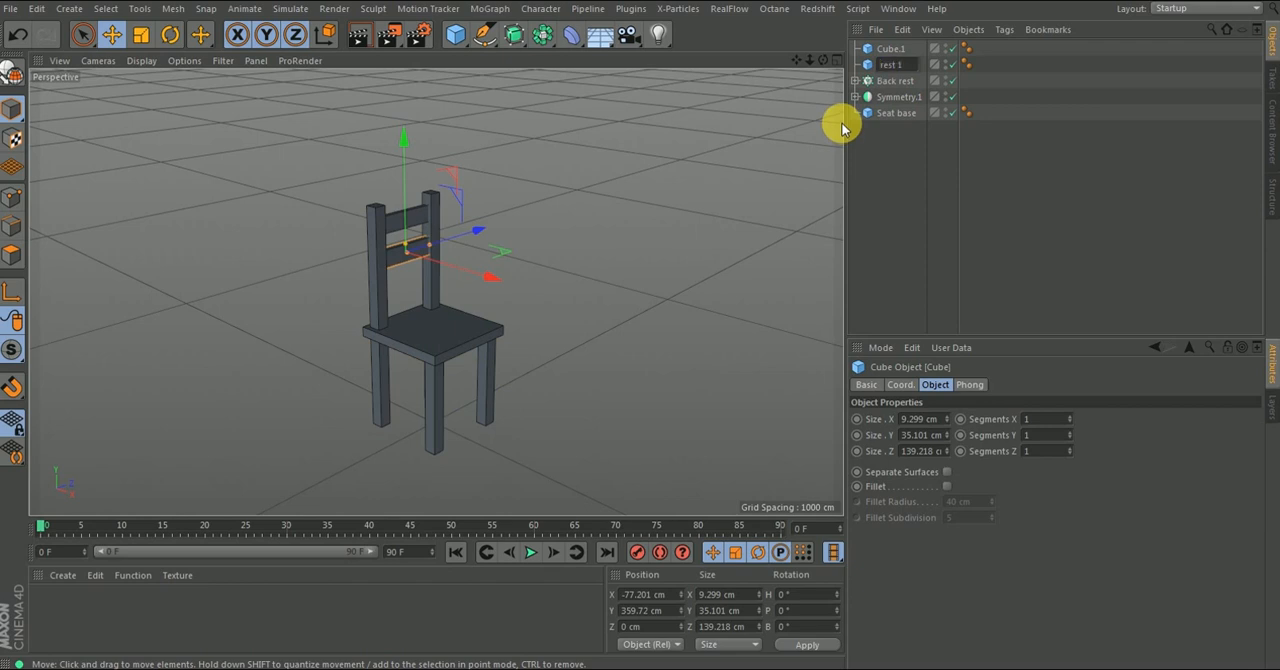
{"action": "key", "text": "Return"}
{"action": "double_click", "coordinate": [893, 49]}
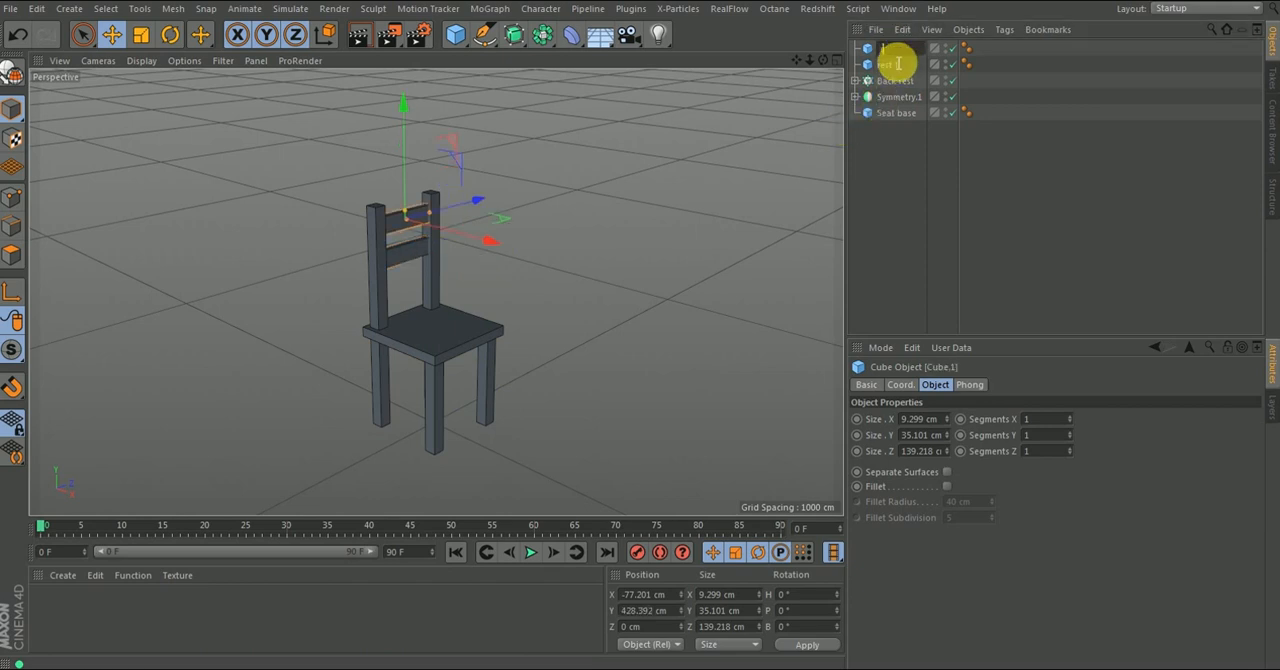
{"action": "type", "text": "rest 2"}
{"action": "key", "text": "Return"}
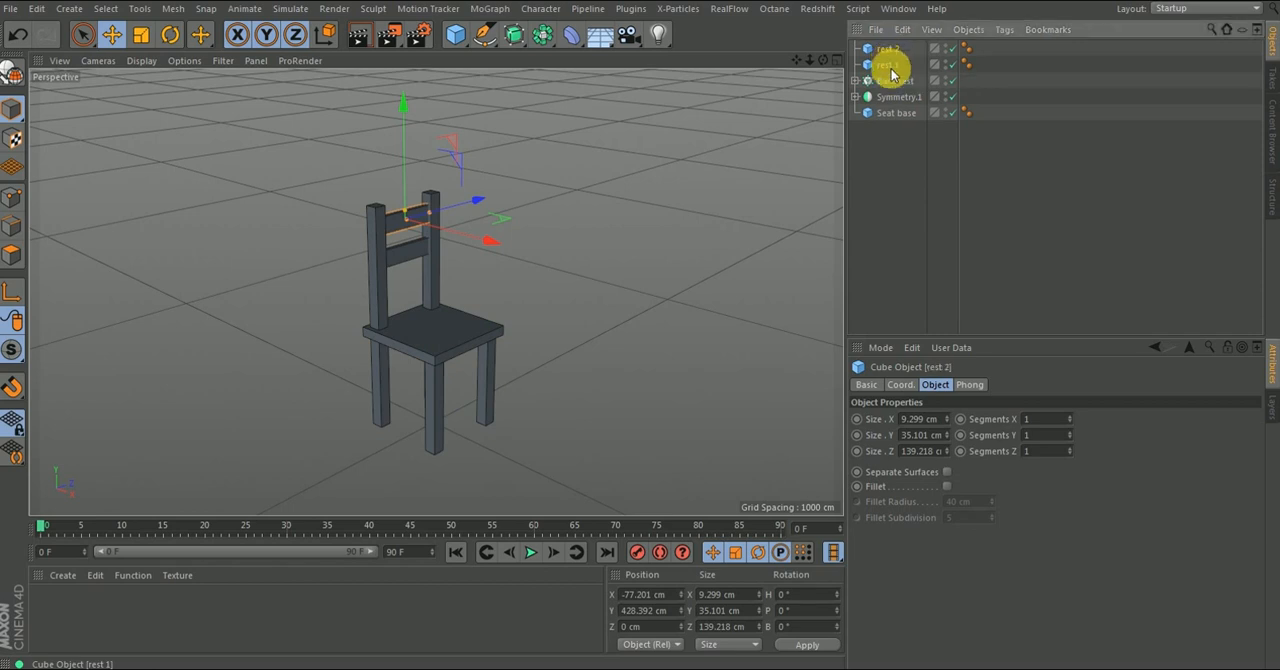
- Select rest 1, Back rest, Symmetry.1 and Seat base in turn to check which chair part each one is
{"action": "left_click_drag", "start_coordinate": [493, 246], "coordinate": [520, 234]}
{"action": "key", "text": "ctrl+z"}
{"action": "left_click", "coordinate": [889, 65]}
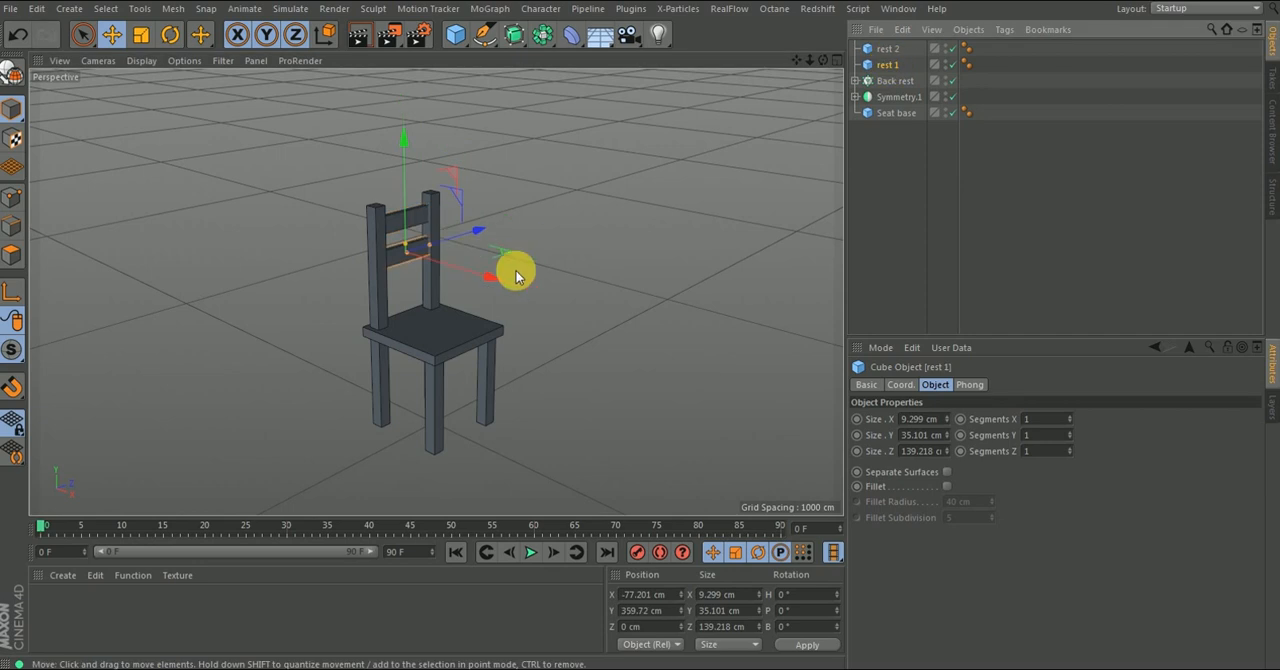
{"action": "left_click", "coordinate": [880, 81]}
{"action": "left_click", "coordinate": [882, 97]}
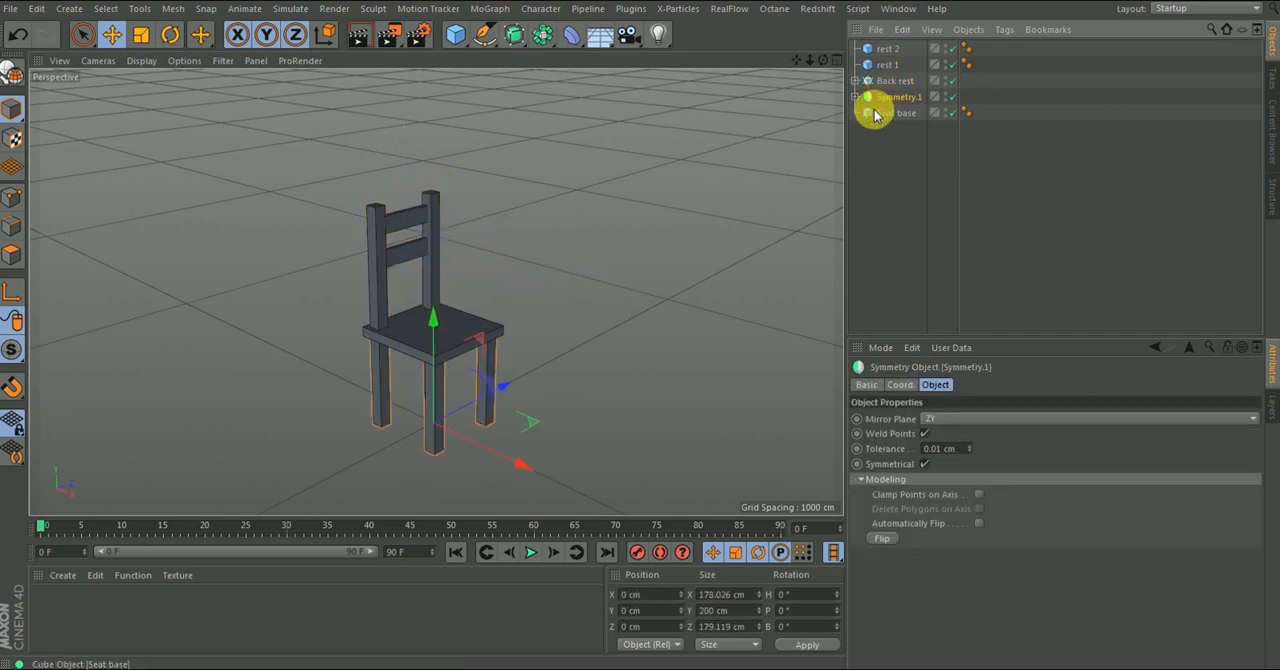
{"action": "left_click", "coordinate": [394, 363]}
{"action": "left_click_drag", "start_coordinate": [566, 309], "coordinate": [623, 318], "text": "alt"}
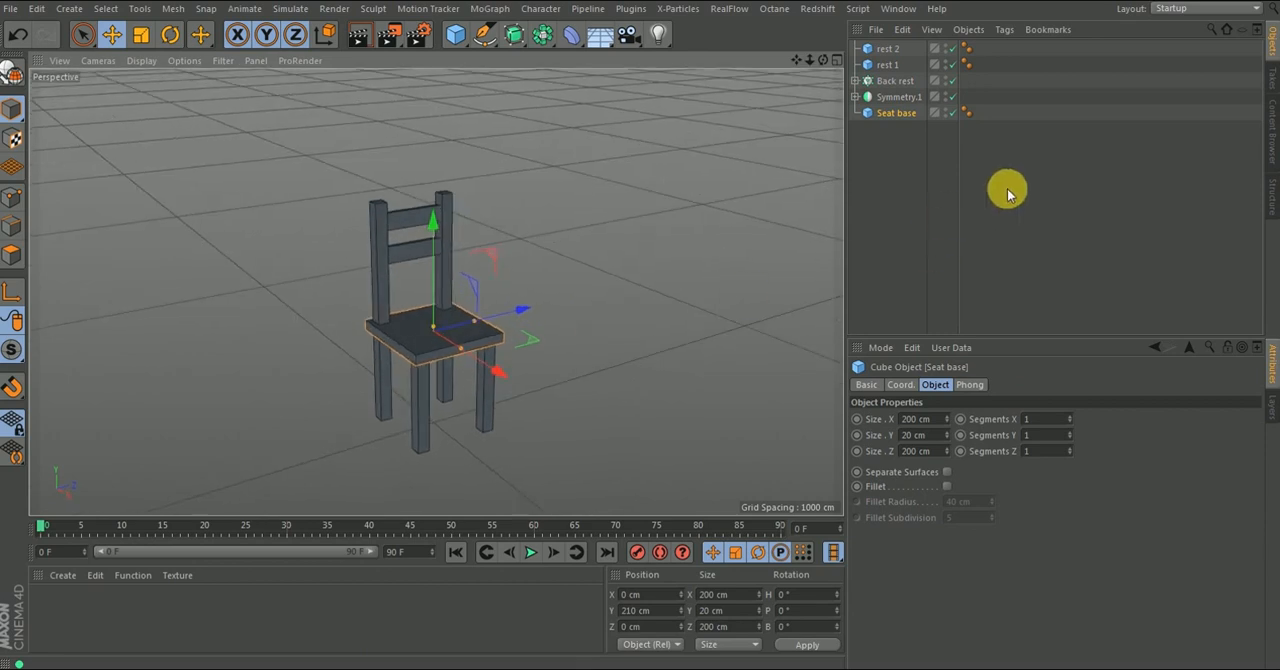
- Deselect the seat base and add a Null object to the scene
{"action": "left_click", "coordinate": [943, 209]}
{"action": "left_click", "coordinate": [458, 58]}
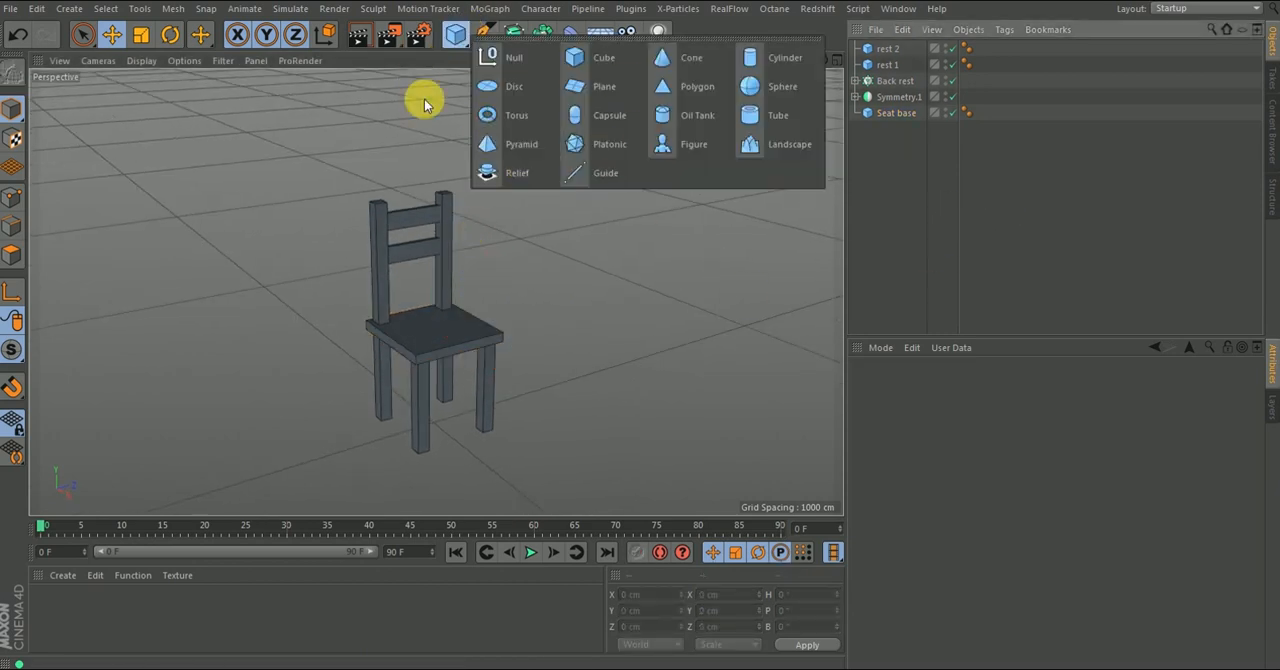
{"action": "left_click", "coordinate": [500, 56]}
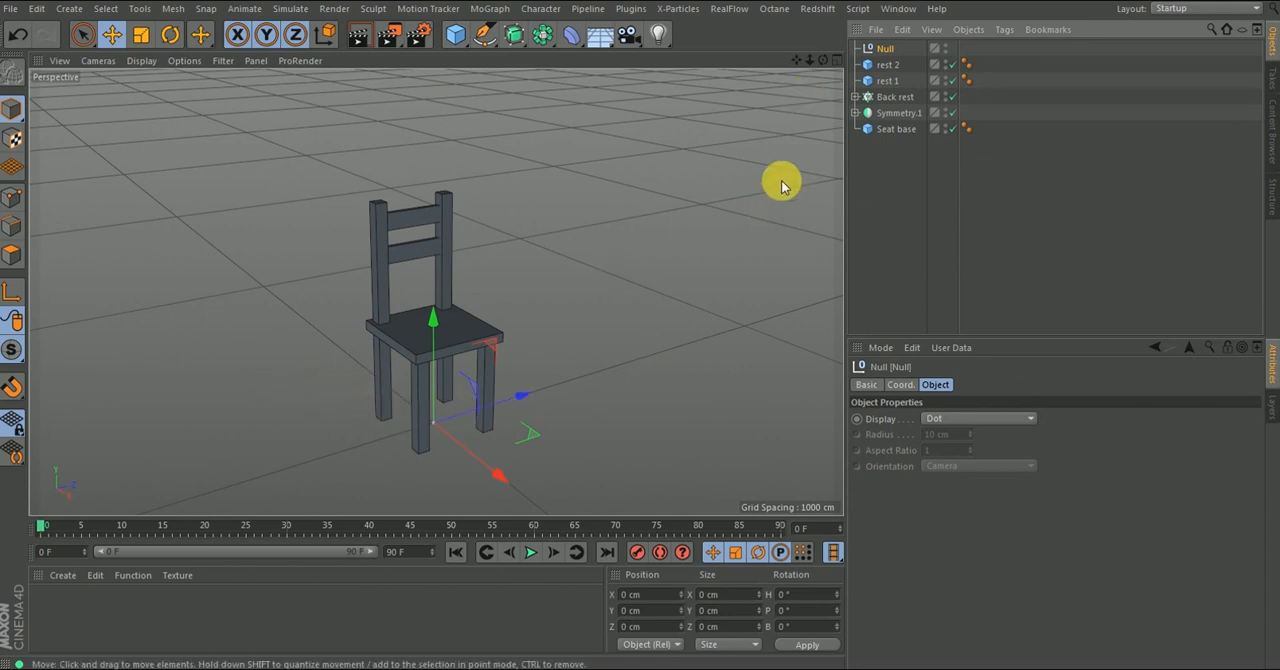
- Group rest 2, rest 1, Back rest, Symmetry.1 and Seat base under the Null and collapse its hierarchy
{"action": "left_click", "coordinate": [855, 97]}
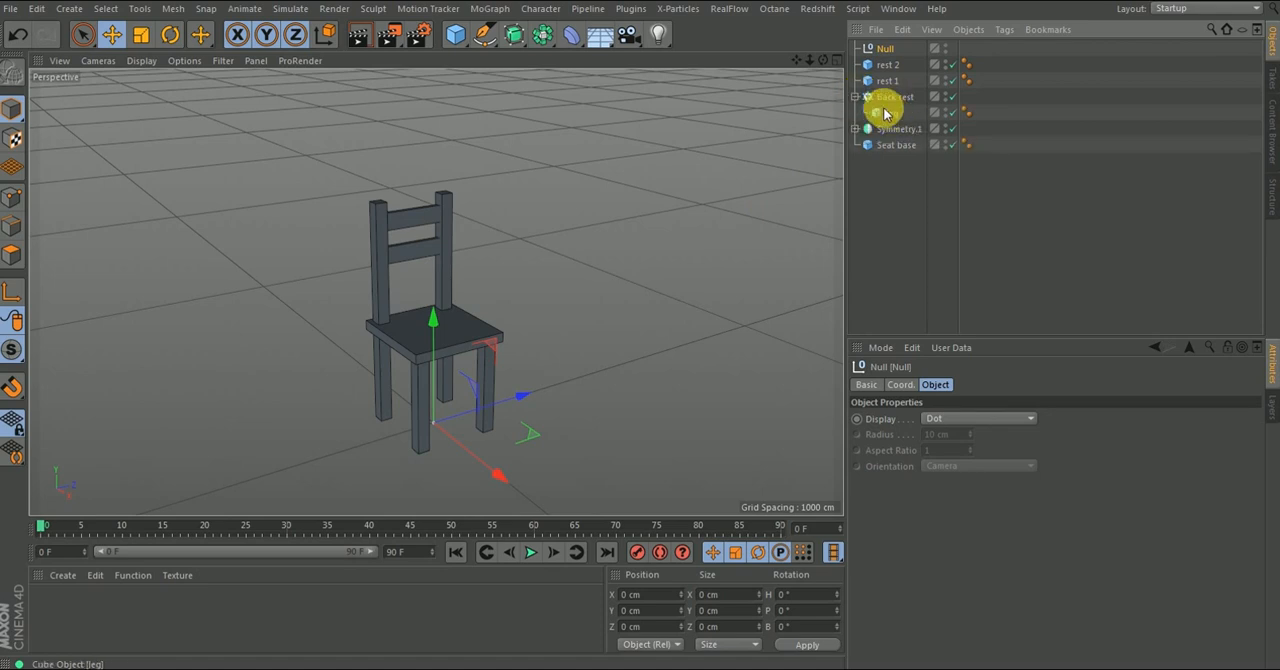
{"action": "left_click", "coordinate": [855, 97]}
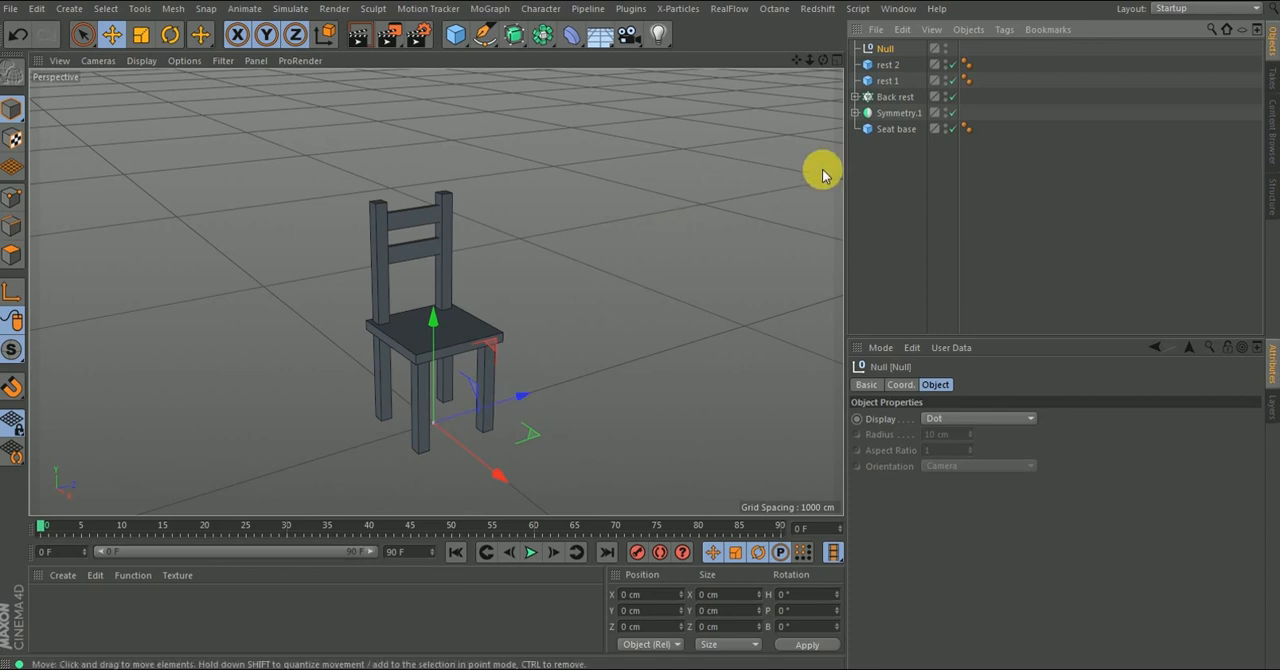
{"action": "left_click_drag", "start_coordinate": [903, 158], "coordinate": [878, 66]}
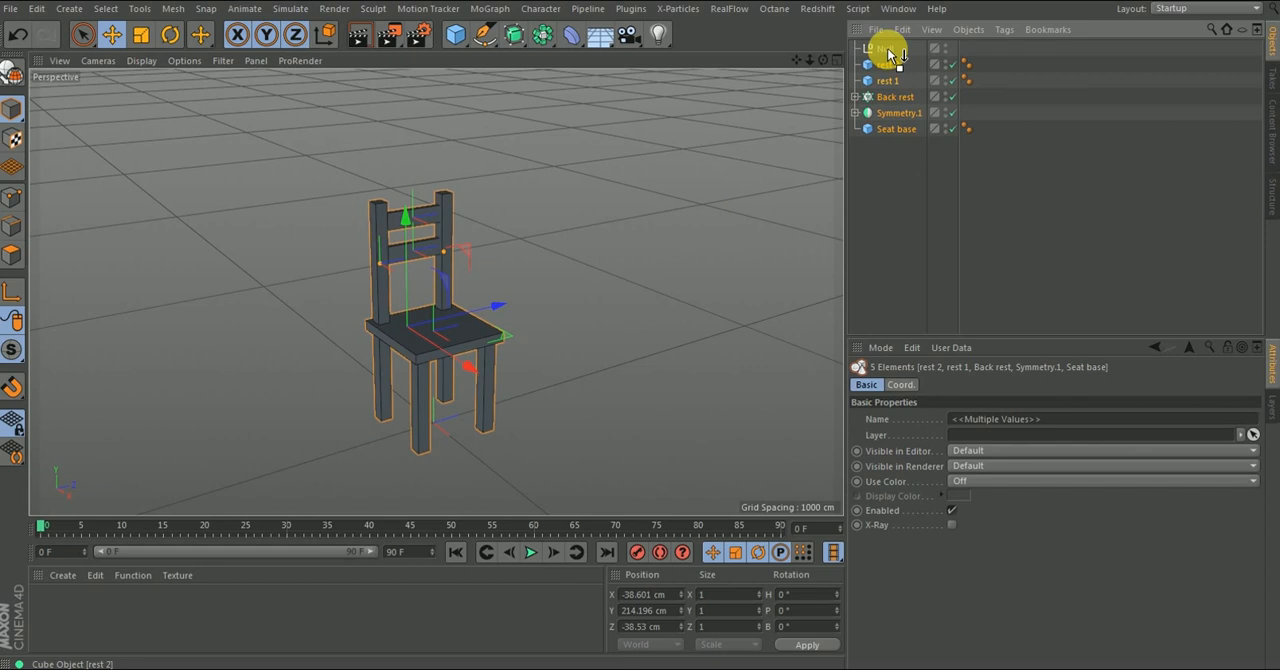
{"action": "left_click_drag", "start_coordinate": [890, 55], "coordinate": [867, 57]}
{"action": "left_click", "coordinate": [884, 156]}
{"action": "left_click", "coordinate": [855, 49]}
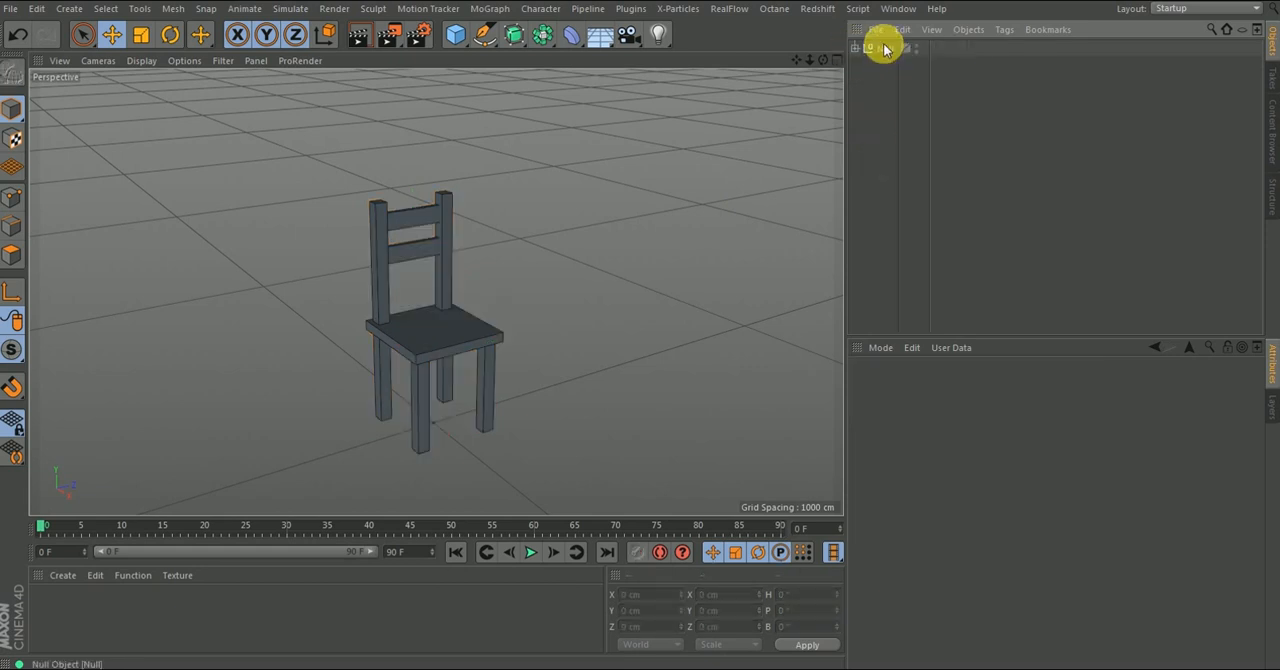
- Rename the Null that holds all the parts as Chair
{"action": "double_click", "coordinate": [887, 50]}
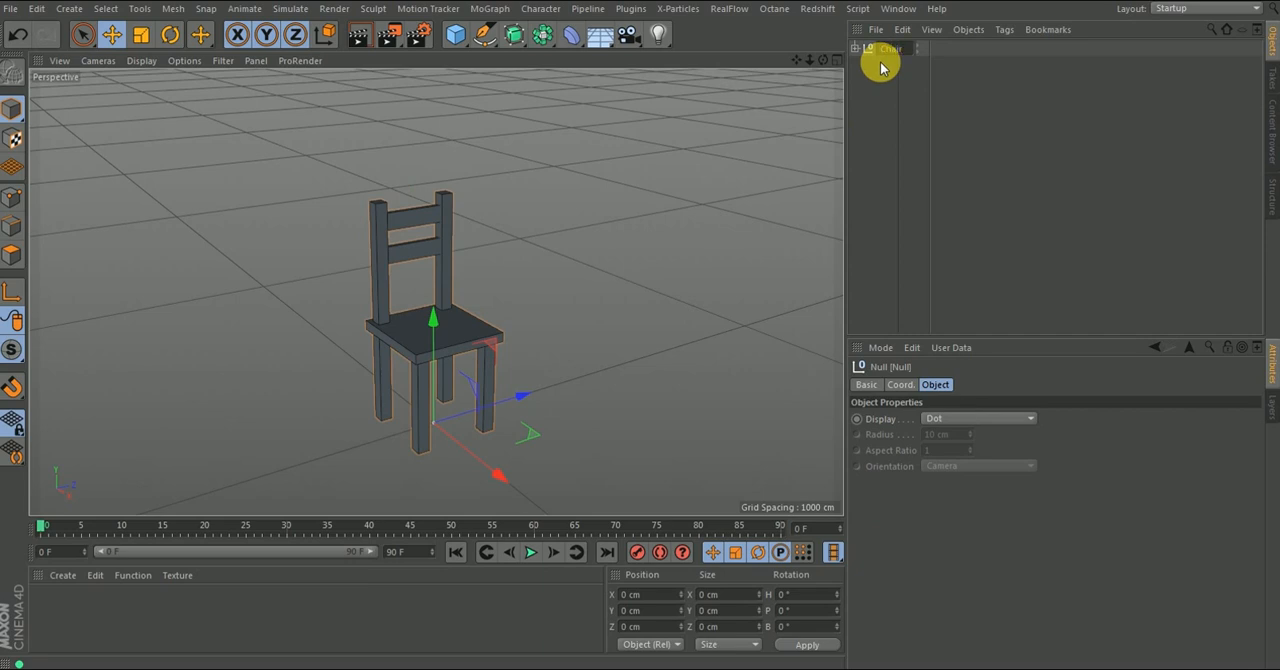
{"action": "type", "text": "Chair"}
{"action": "key", "text": "Return"}
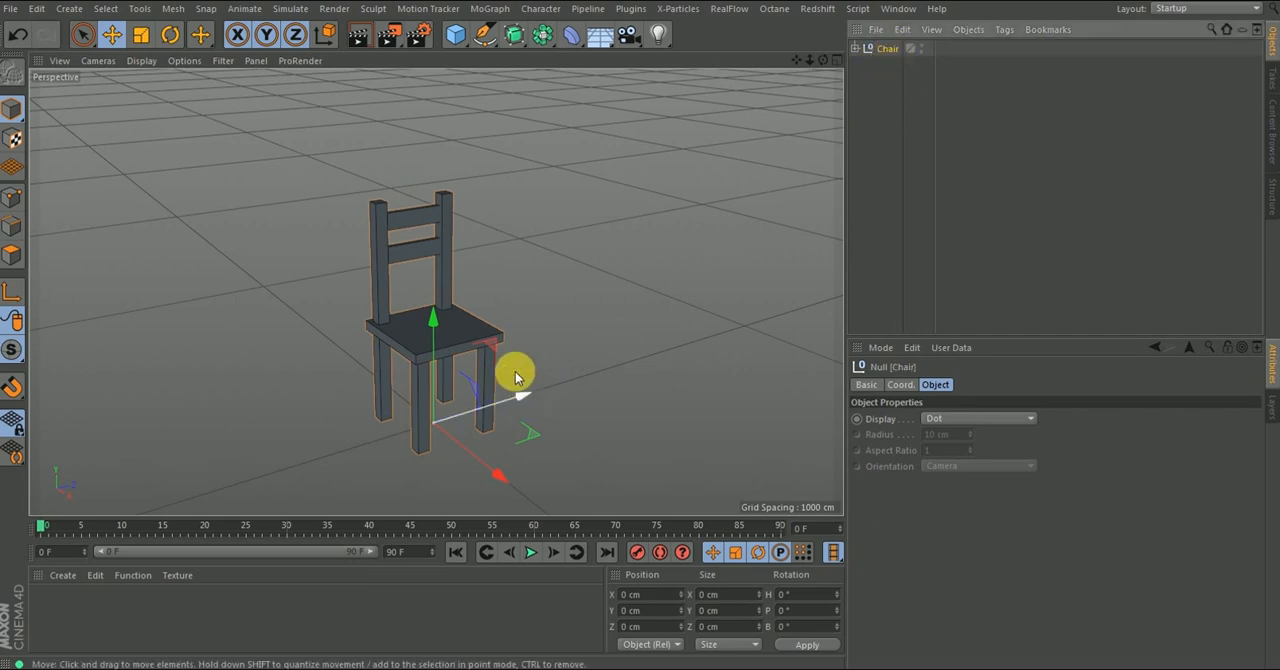
- Try moving the whole Chair group along its Z axis and undo the move
{"action": "left_click_drag", "start_coordinate": [517, 395], "coordinate": [570, 418]}
{"action": "key", "text": "ctrl+z"}
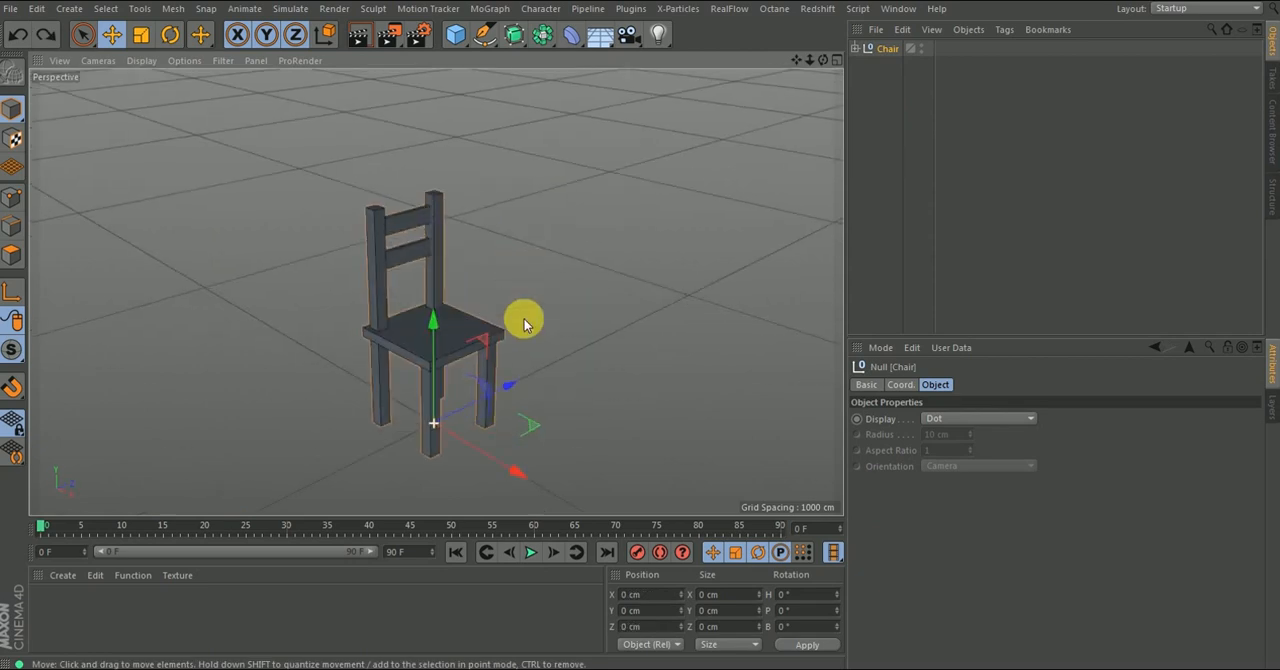
- Hide the Chair group in both the editor and the renderer and deselect it
{"action": "scroll", "coordinate": [416, 366], "scroll_direction": "up", "scroll_amount": 5}
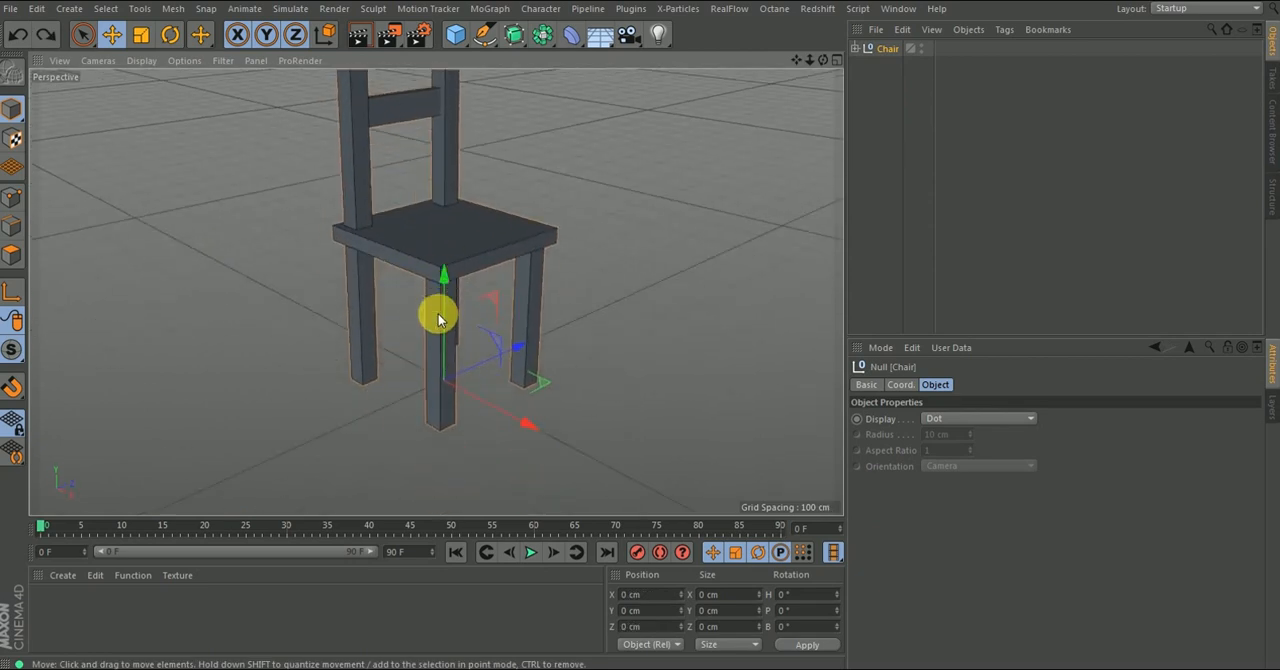
{"action": "left_click_drag", "start_coordinate": [449, 287], "coordinate": [555, 343], "text": "alt"}
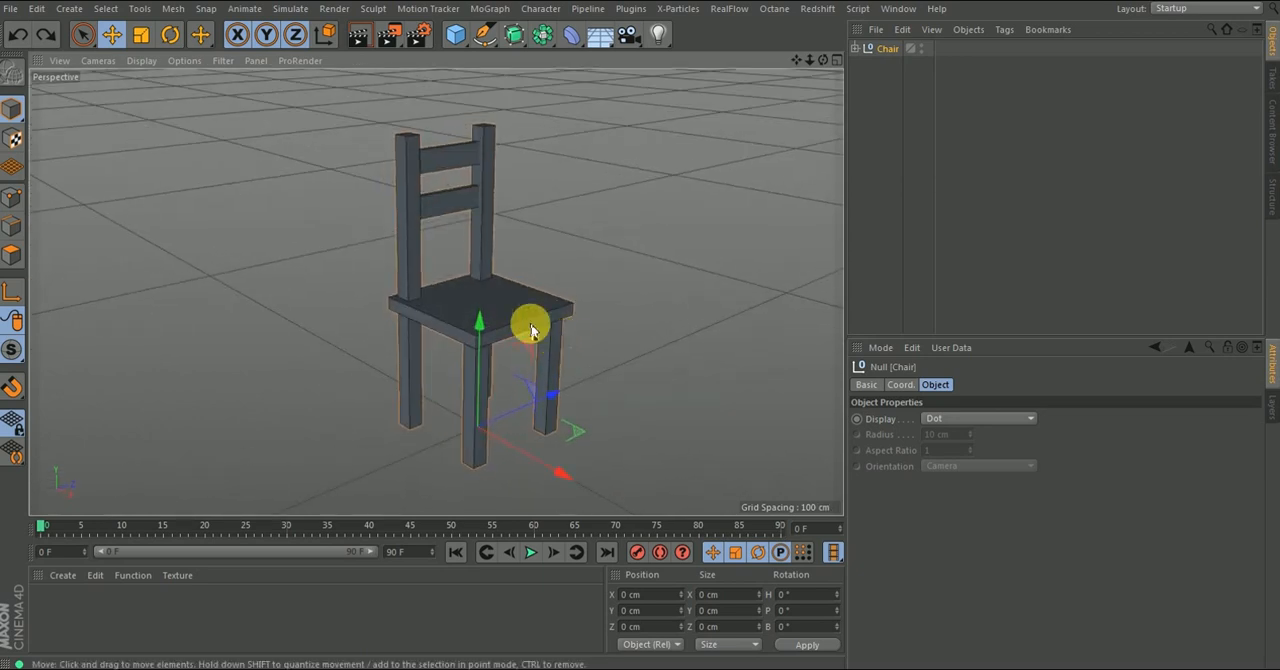
{"action": "left_click", "coordinate": [919, 46]}
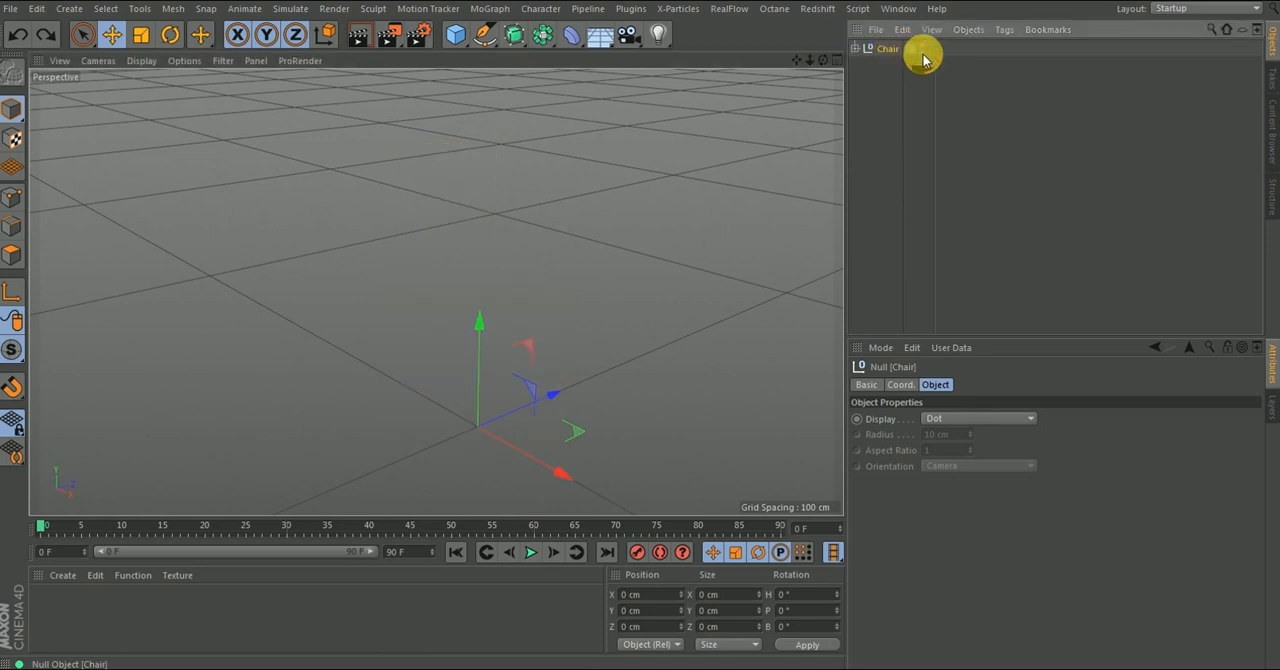
{"action": "left_click", "coordinate": [982, 148]}
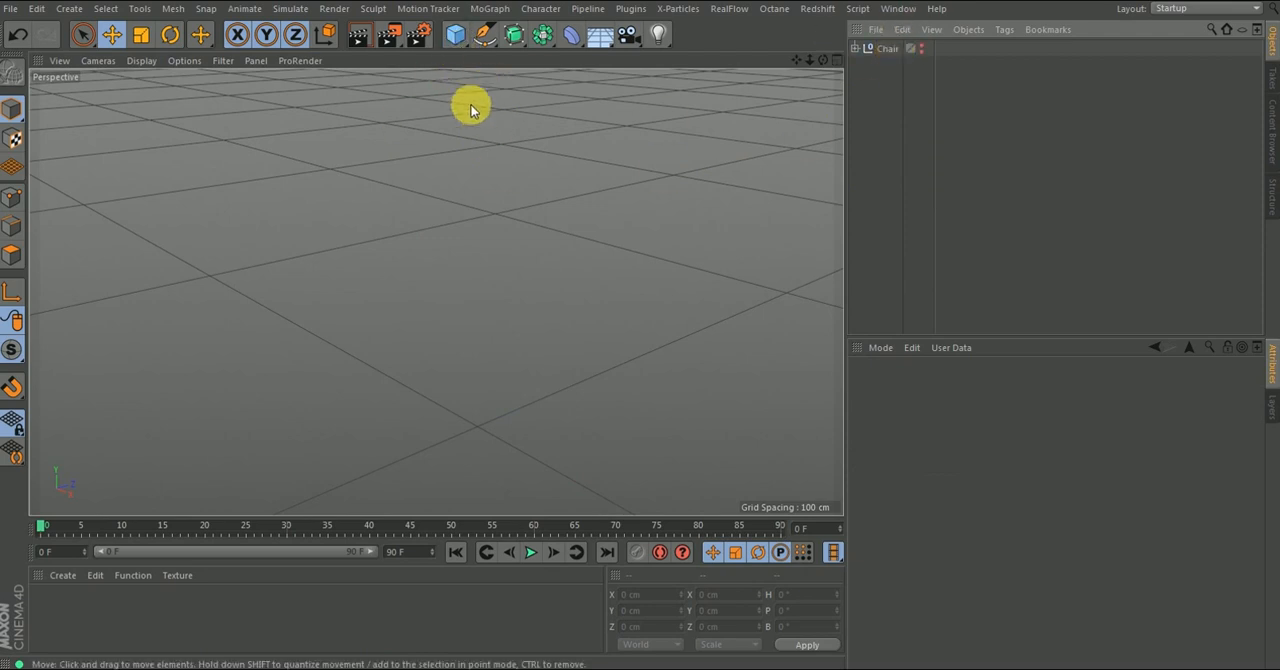
- Add a cube and shape it into a flat tabletop slab about 365 × 27 × 765 cm
{"action": "left_click", "coordinate": [455, 34]}
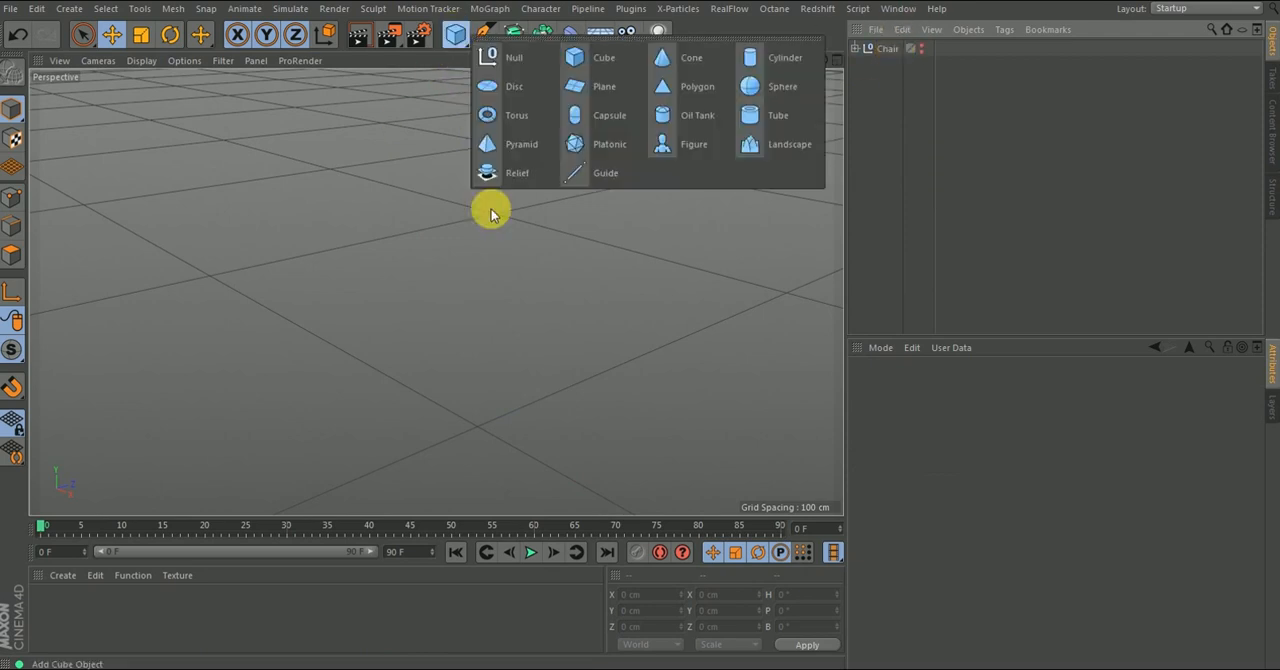
{"action": "left_click", "coordinate": [586, 62]}
{"action": "left_click_drag", "start_coordinate": [477, 381], "coordinate": [571, 337]}
{"action": "scroll", "coordinate": [409, 229], "scroll_direction": "down", "scroll_amount": 3}
{"action": "left_click_drag", "start_coordinate": [421, 319], "coordinate": [457, 406], "text": "alt"}
{"action": "left_click_drag", "start_coordinate": [479, 356], "coordinate": [451, 343]}
{"action": "right_click_drag", "start_coordinate": [447, 334], "coordinate": [466, 308], "text": "alt"}
{"action": "left_click_drag", "start_coordinate": [464, 312], "coordinate": [446, 175], "text": "alt"}
{"action": "left_click_drag", "start_coordinate": [470, 316], "coordinate": [518, 309], "text": "alt"}
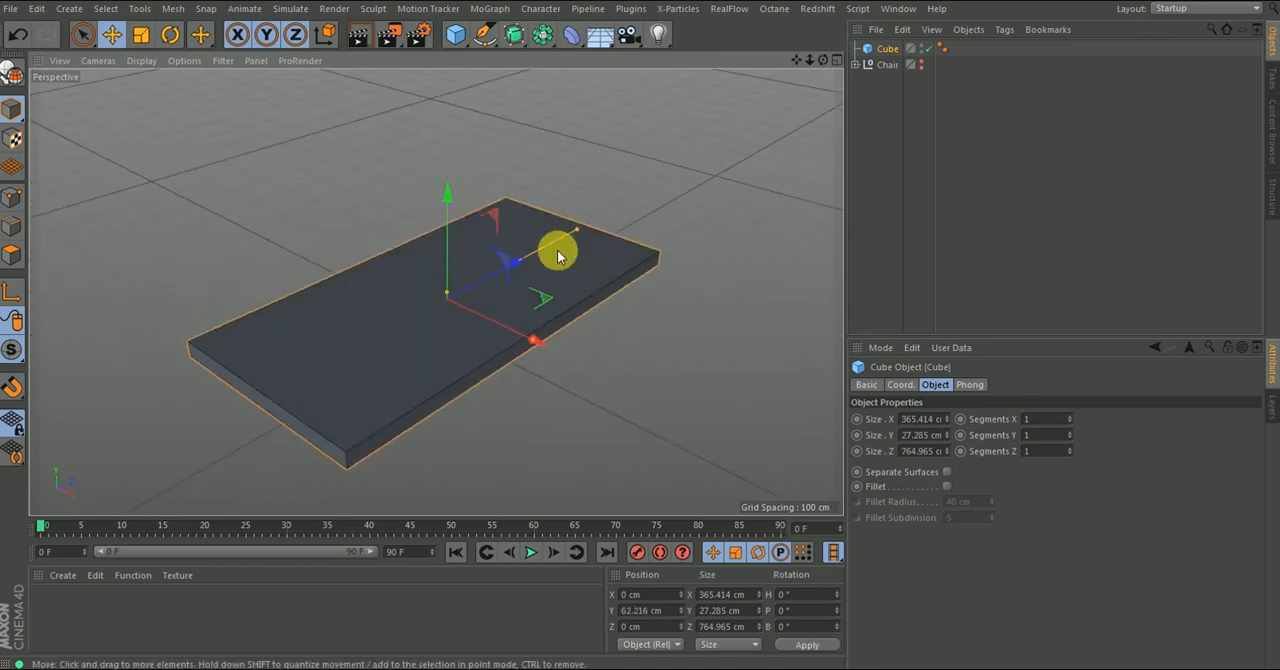
- Enlarge the tabletop slab to about 384 cm in X and 823 cm in Z
{"action": "left_click_drag", "start_coordinate": [568, 233], "coordinate": [585, 224]}
{"action": "left_click_drag", "start_coordinate": [527, 342], "coordinate": [541, 350]}
{"action": "left_click_drag", "start_coordinate": [520, 270], "coordinate": [507, 318], "text": "alt"}
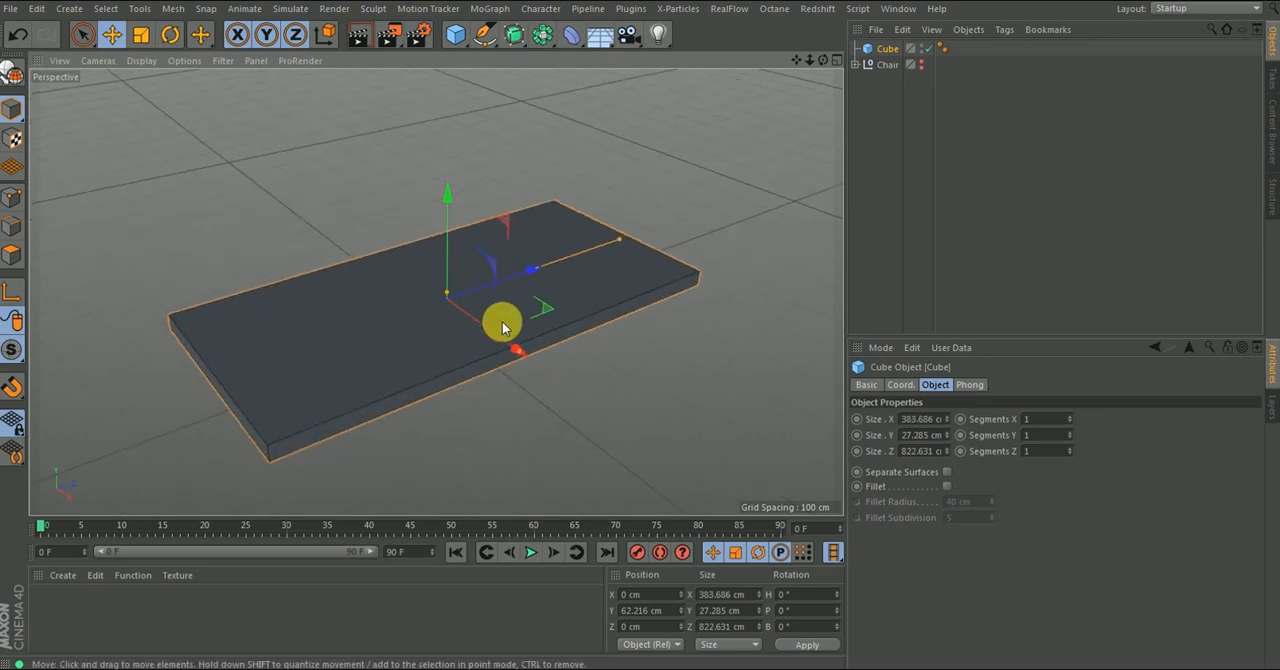
- Enable Fillet on the tabletop and set its fillet radius to 6.642 cm
{"action": "right_click_drag", "start_coordinate": [663, 282], "coordinate": [729, 206], "text": "alt"}
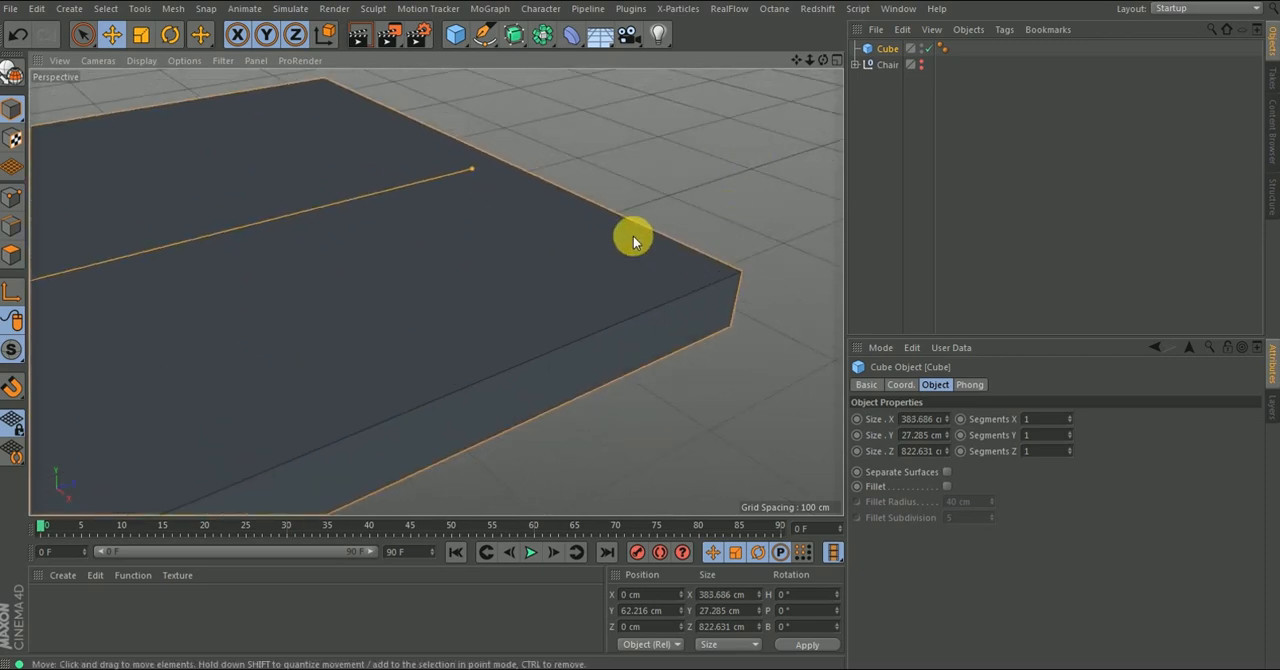
{"action": "right_click_drag", "start_coordinate": [632, 234], "coordinate": [553, 365], "text": "alt"}
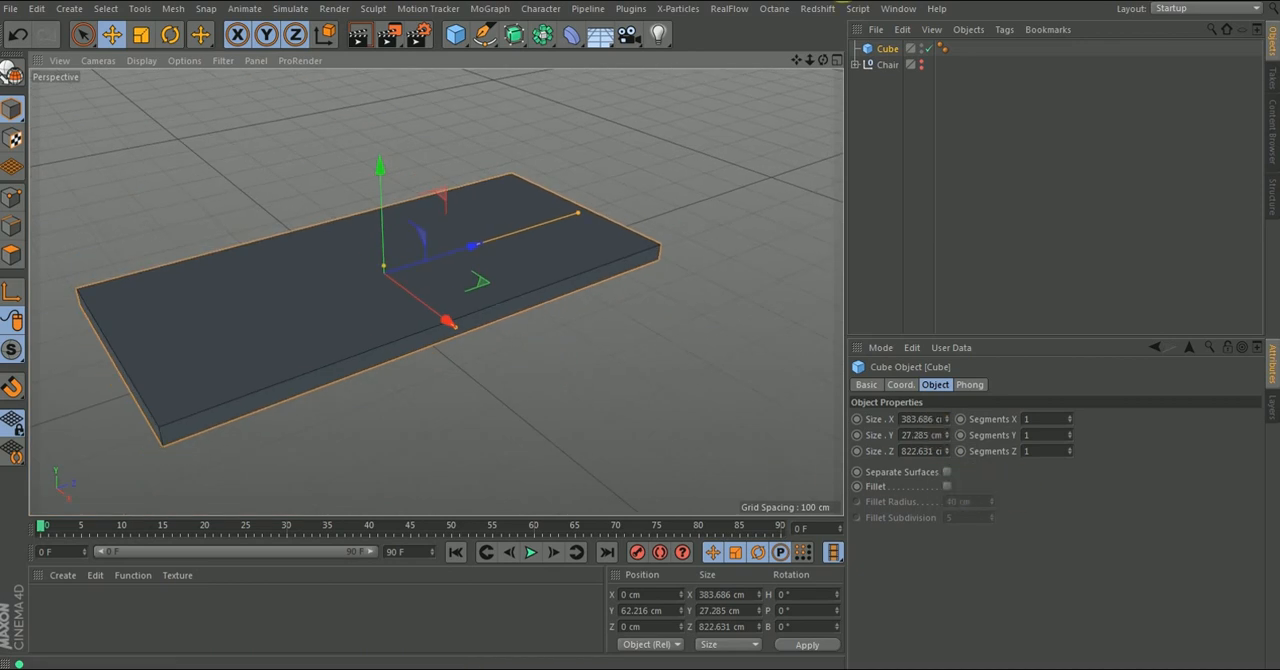
{"action": "left_click", "coordinate": [946, 486]}
{"action": "right_click_drag", "start_coordinate": [585, 300], "coordinate": [744, 219], "text": "alt"}
{"action": "left_click_drag", "start_coordinate": [992, 502], "coordinate": [992, 514]}
{"action": "right_click_drag", "start_coordinate": [723, 285], "coordinate": [719, 344], "text": "alt"}
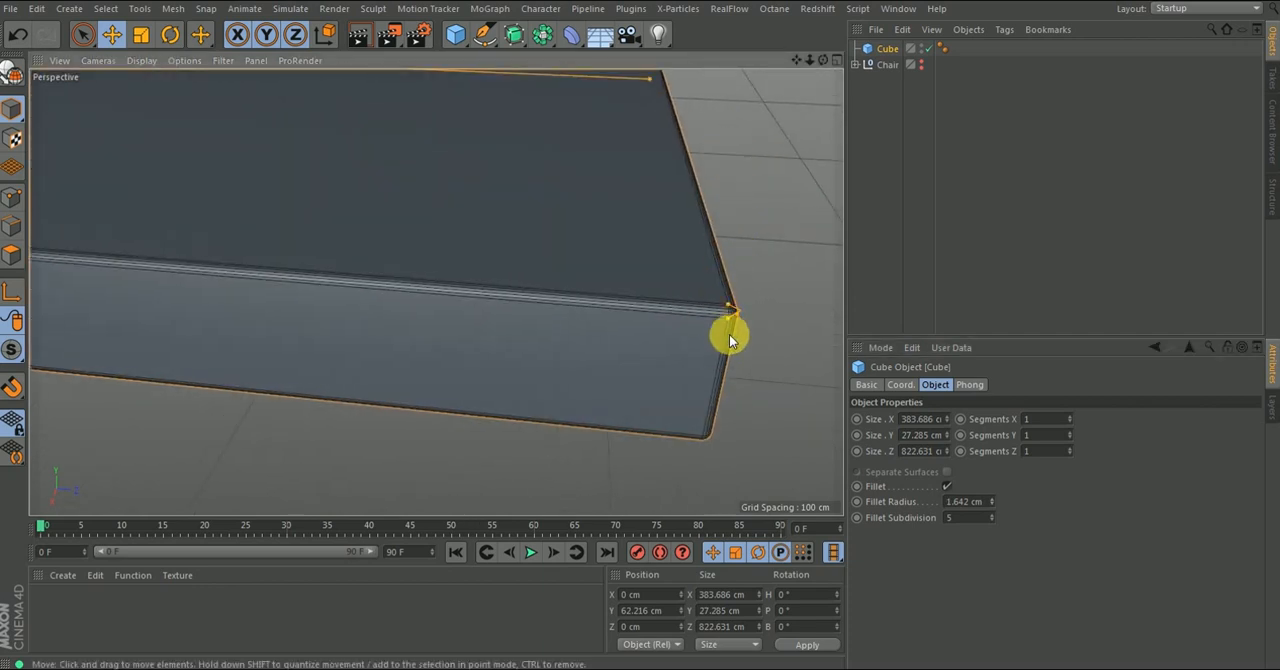
{"action": "left_click", "coordinate": [988, 503]}
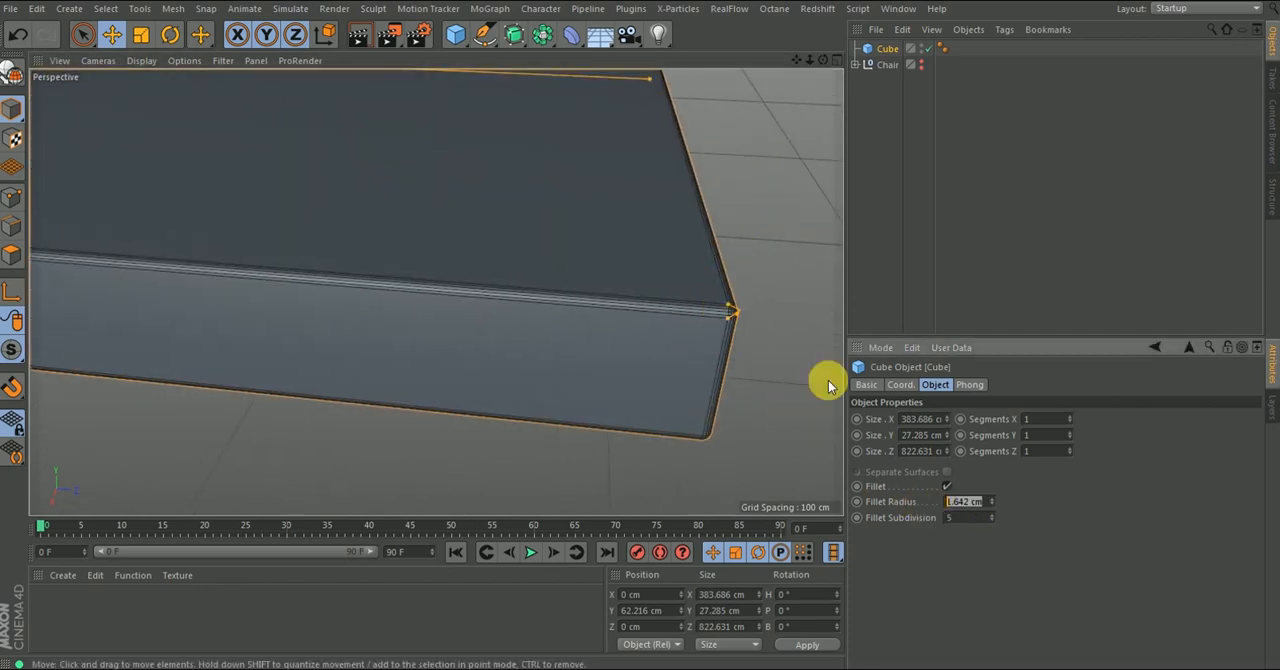
{"action": "left_click_drag", "start_coordinate": [990, 502], "coordinate": [990, 492]}
- Raise the tabletop along the Y axis to a height of about 204 cm
{"action": "right_click_drag", "start_coordinate": [589, 367], "coordinate": [567, 485], "text": "alt"}
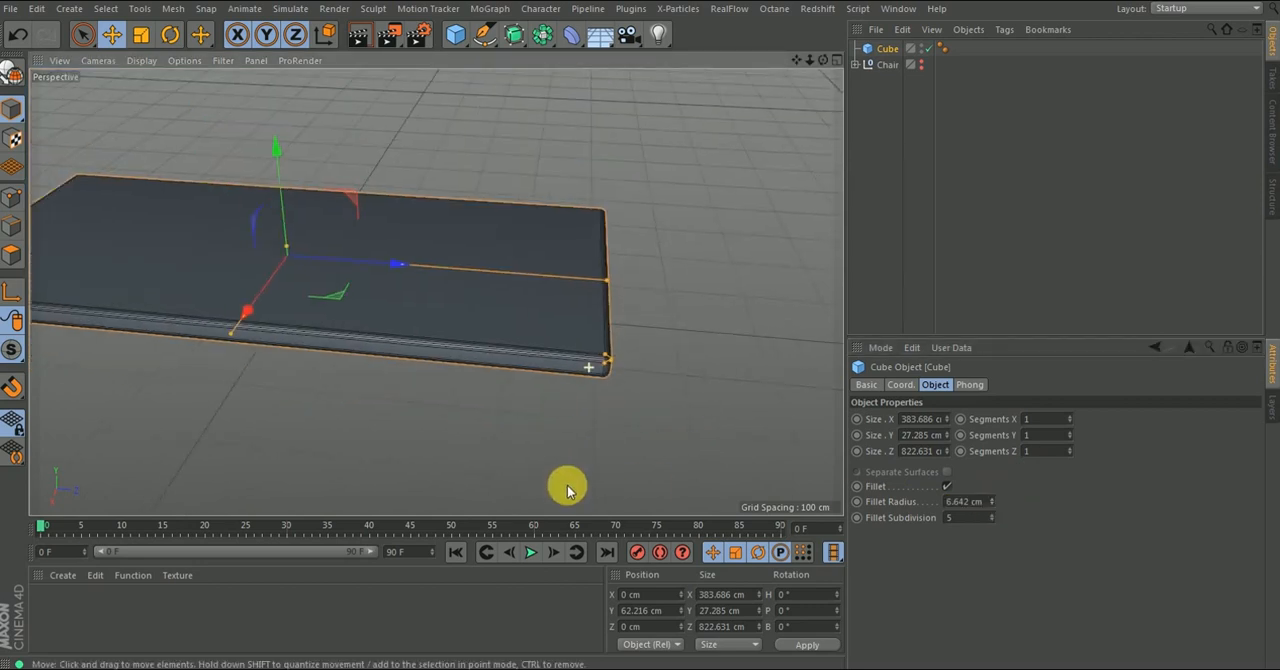
{"action": "left_click_drag", "start_coordinate": [589, 371], "coordinate": [690, 405], "text": "alt"}
{"action": "right_click_drag", "start_coordinate": [546, 273], "coordinate": [437, 326], "text": "alt"}
{"action": "left_click_drag", "start_coordinate": [437, 326], "coordinate": [378, 262], "text": "alt"}
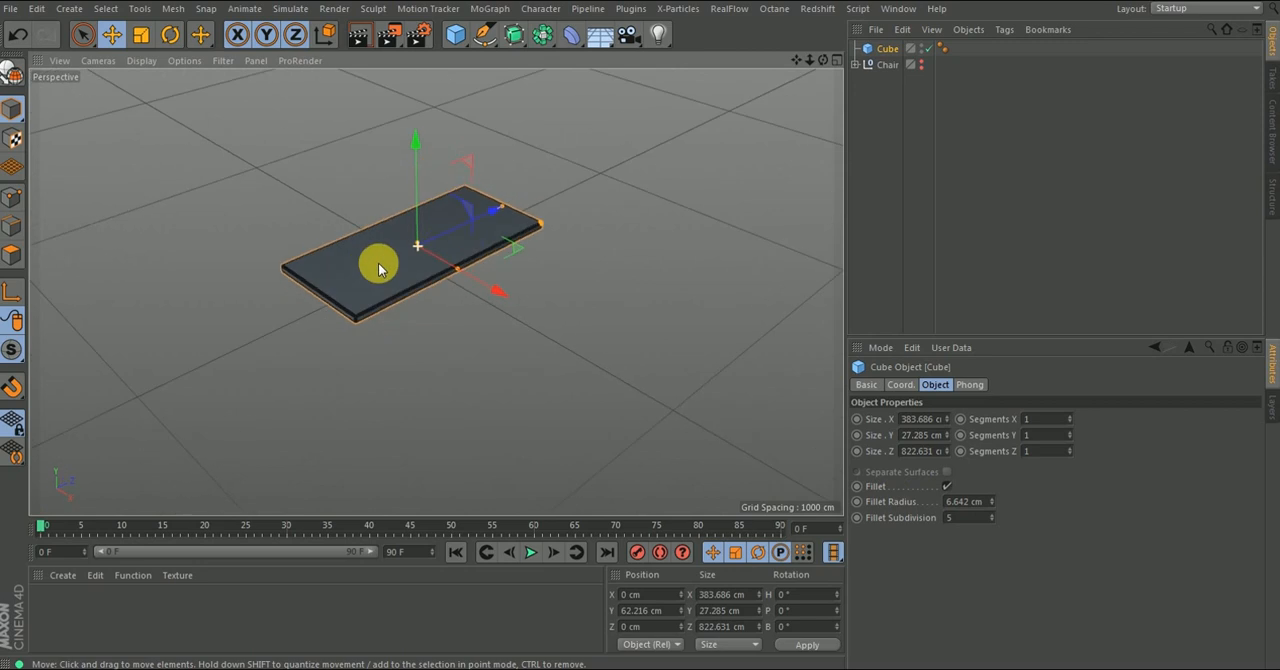
{"action": "left_click_drag", "start_coordinate": [496, 320], "coordinate": [412, 205], "text": "alt"}
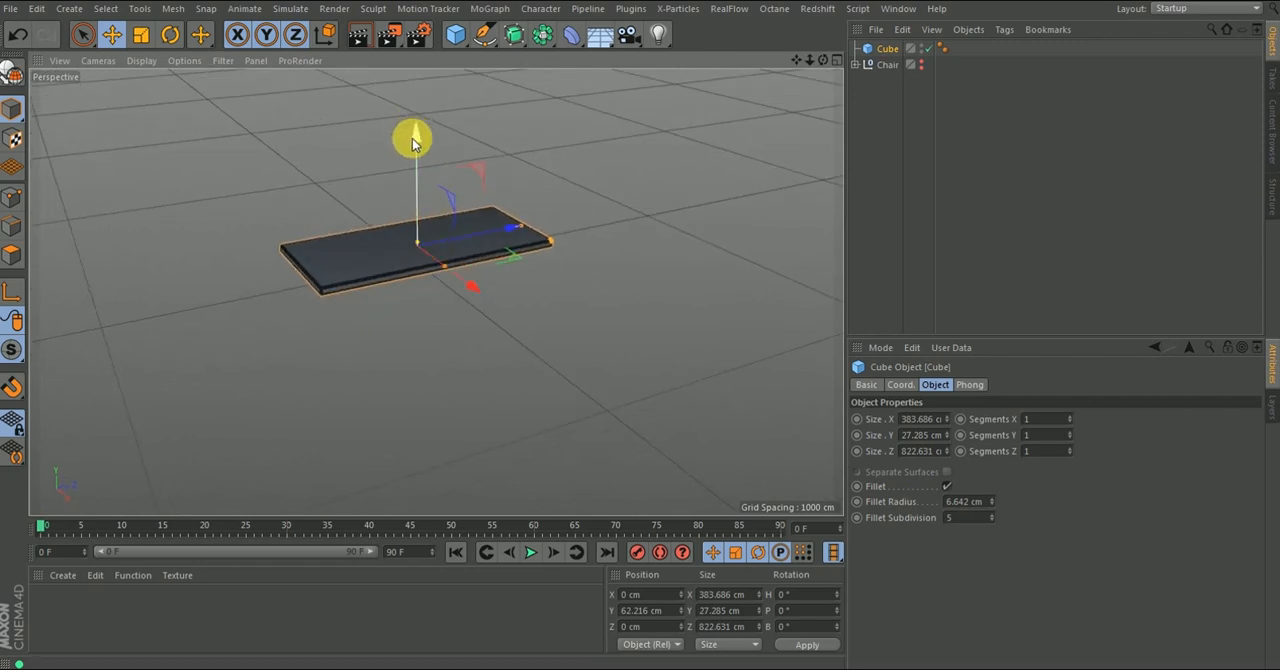
{"action": "left_click_drag", "start_coordinate": [416, 136], "coordinate": [421, 92]}
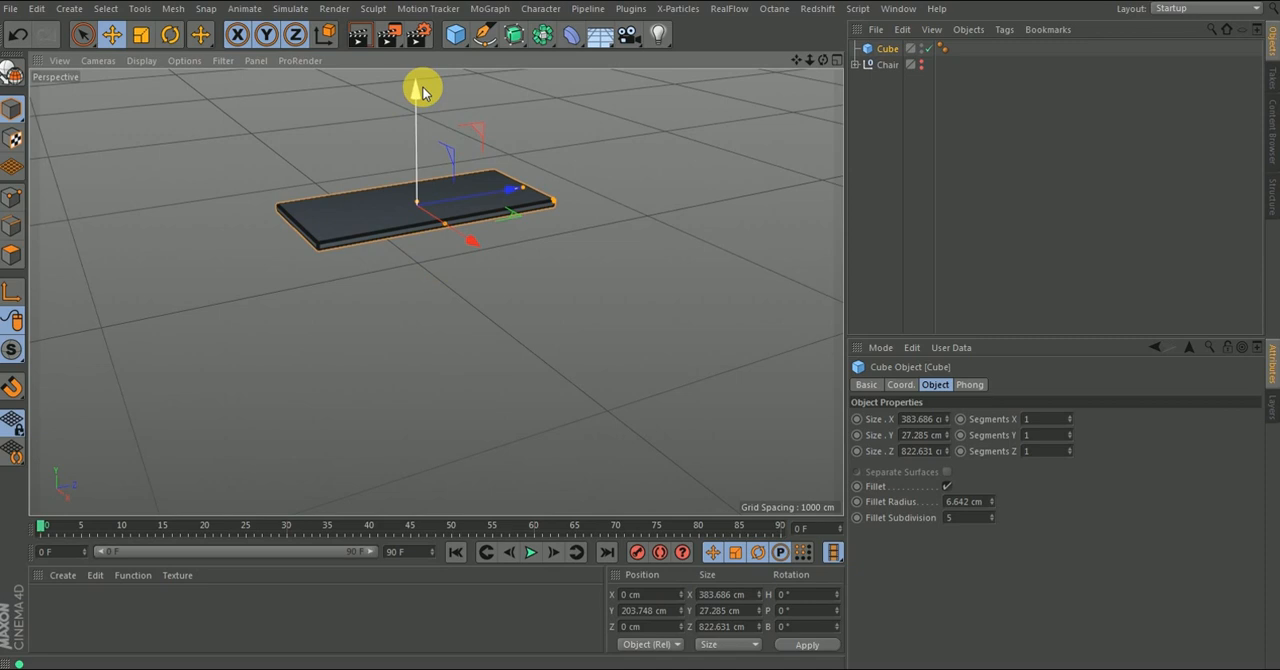
- Add a second cube for the table leg and set its X and Z sizes to 25 cm
{"action": "left_click_drag", "start_coordinate": [437, 226], "coordinate": [405, 238], "text": "alt"}
{"action": "left_click_drag", "start_coordinate": [455, 34], "coordinate": [584, 63]}
{"action": "left_click_drag", "start_coordinate": [492, 330], "coordinate": [466, 307]}
{"action": "double_click", "coordinate": [925, 419]}
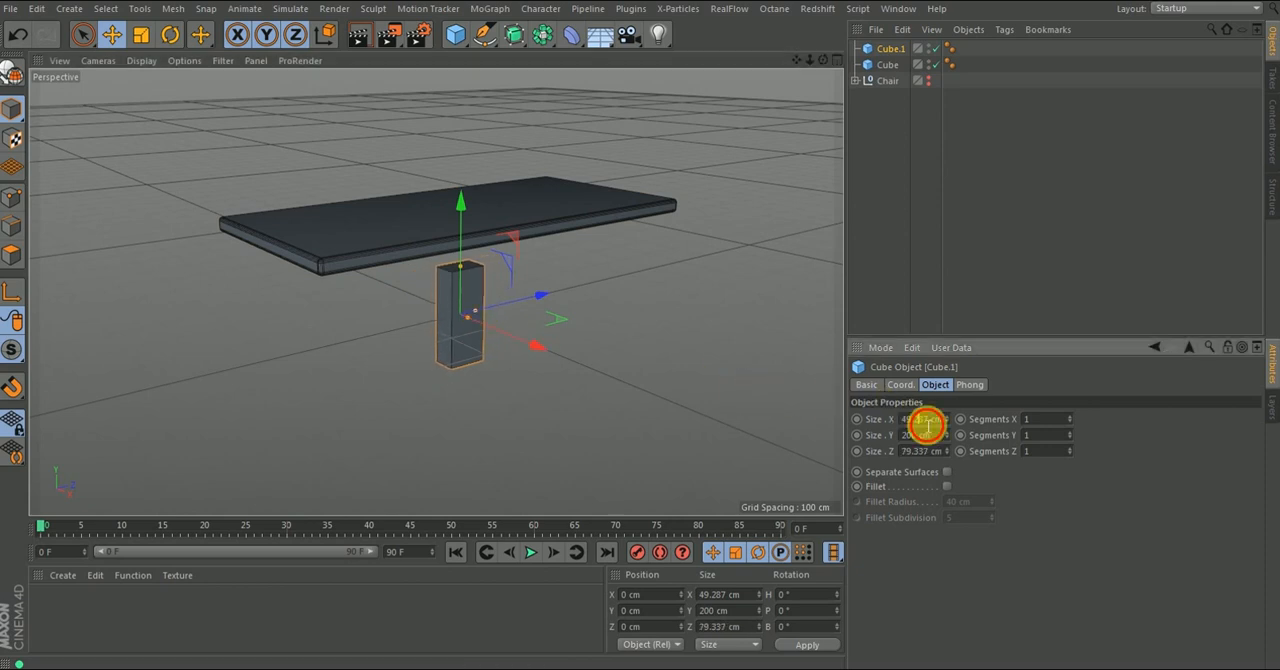
{"action": "type", "text": "25"}
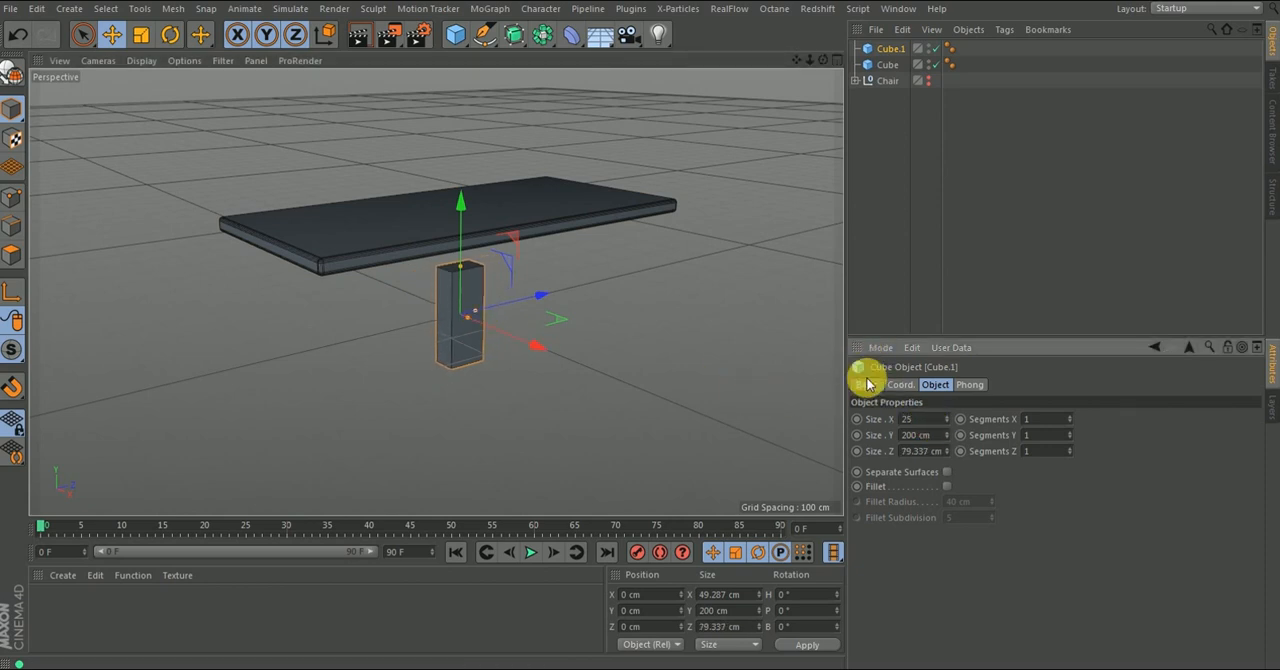
{"action": "double_click", "coordinate": [917, 452]}
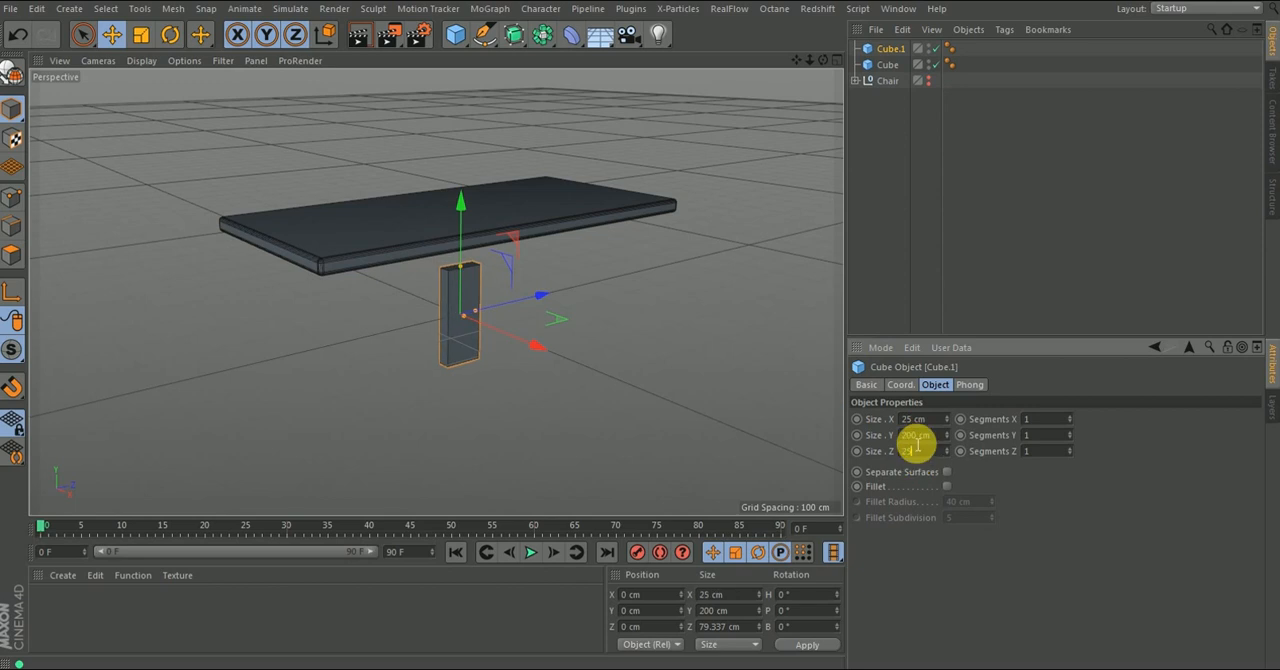
{"action": "key", "text": "Return"}
- Position the leg beneath a corner of the tabletop in the top view, at about X 158 cm and Z -362 cm
{"action": "left_click_drag", "start_coordinate": [509, 313], "coordinate": [405, 340], "text": "alt"}
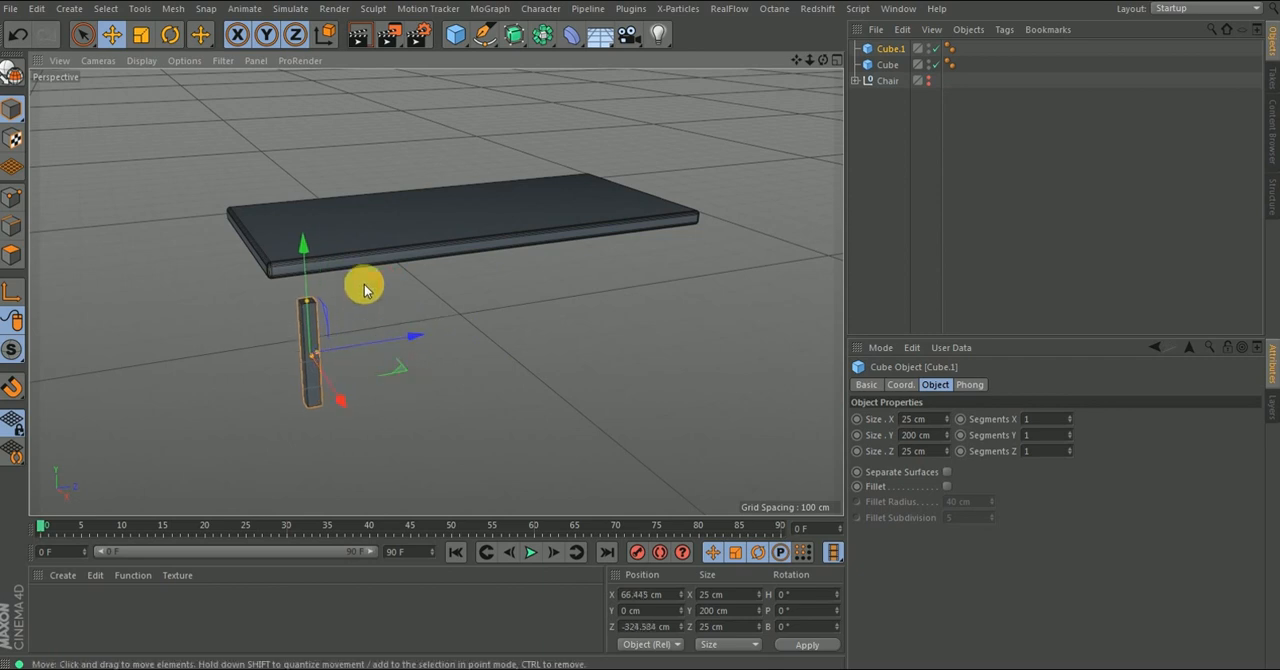
{"action": "key", "text": "F2"}
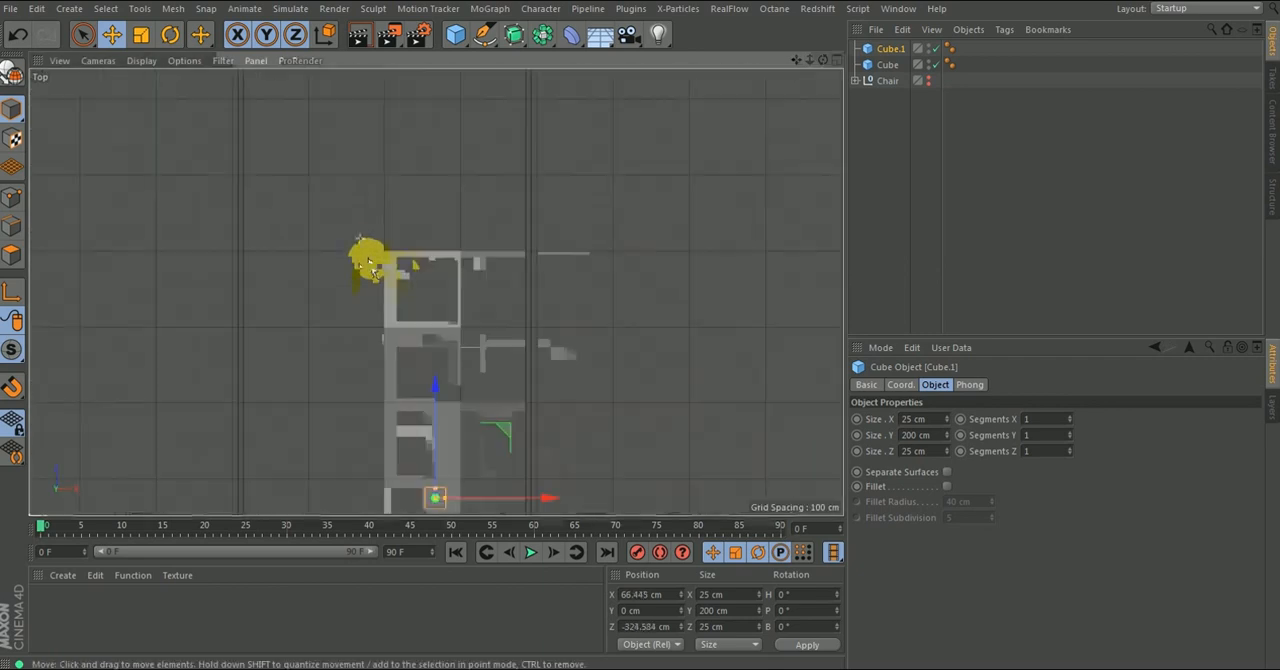
{"action": "scroll", "coordinate": [375, 290], "scroll_direction": "up", "scroll_amount": 5}
{"action": "left_click_drag", "start_coordinate": [427, 153], "coordinate": [497, 178]}
{"action": "scroll", "coordinate": [466, 251], "scroll_direction": "down", "scroll_amount": 3}
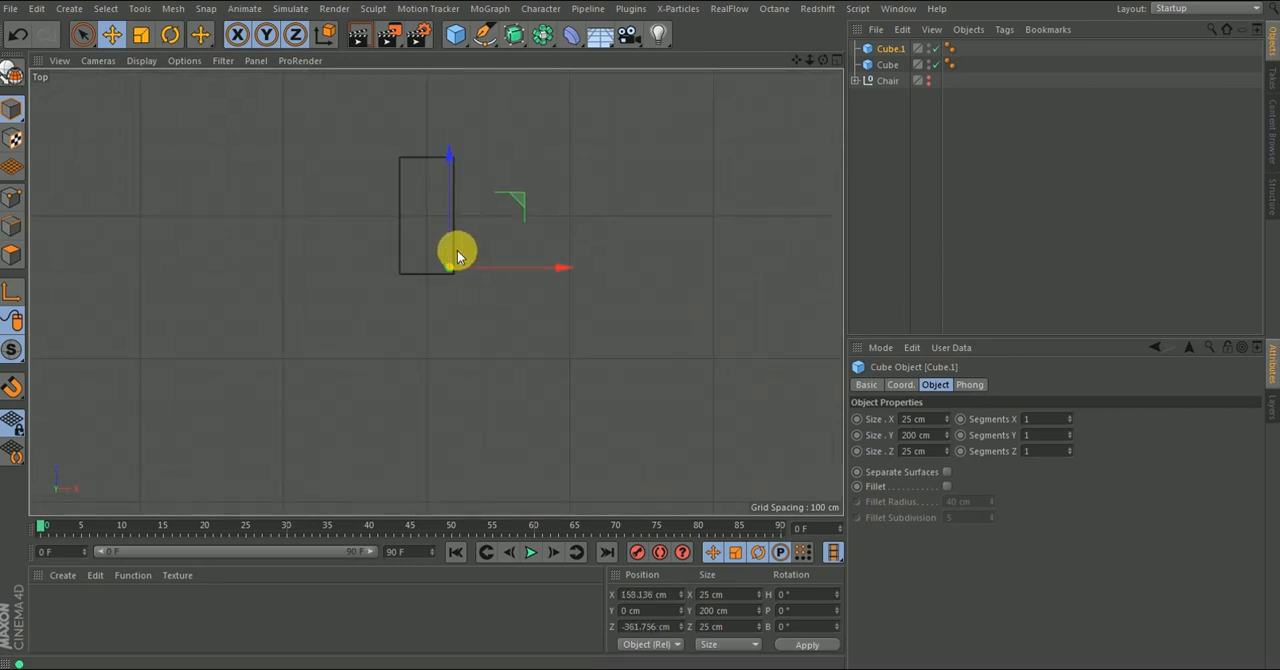
{"action": "scroll", "coordinate": [457, 254], "scroll_direction": "up", "scroll_amount": 3}
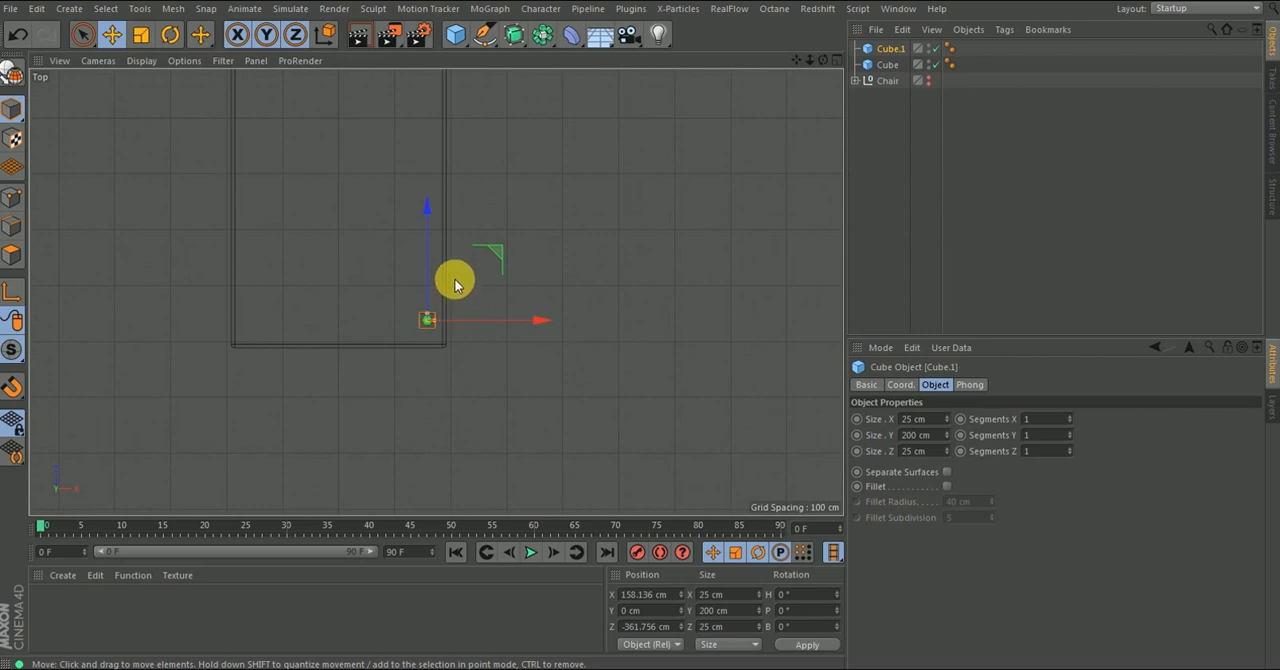
{"action": "scroll", "coordinate": [443, 320], "scroll_direction": "down", "scroll_amount": 3}
{"action": "scroll", "coordinate": [429, 294], "scroll_direction": "up", "scroll_amount": 3}
{"action": "scroll", "coordinate": [434, 308], "scroll_direction": "down", "scroll_amount": 2}
{"action": "scroll", "coordinate": [436, 312], "scroll_direction": "down", "scroll_amount": 1}
- Widen the leg to about 323 cm in X and 60 cm in Z and centre it under the tabletop's end at about Z -355 cm
{"action": "left_click_drag", "start_coordinate": [487, 346], "coordinate": [417, 344]}
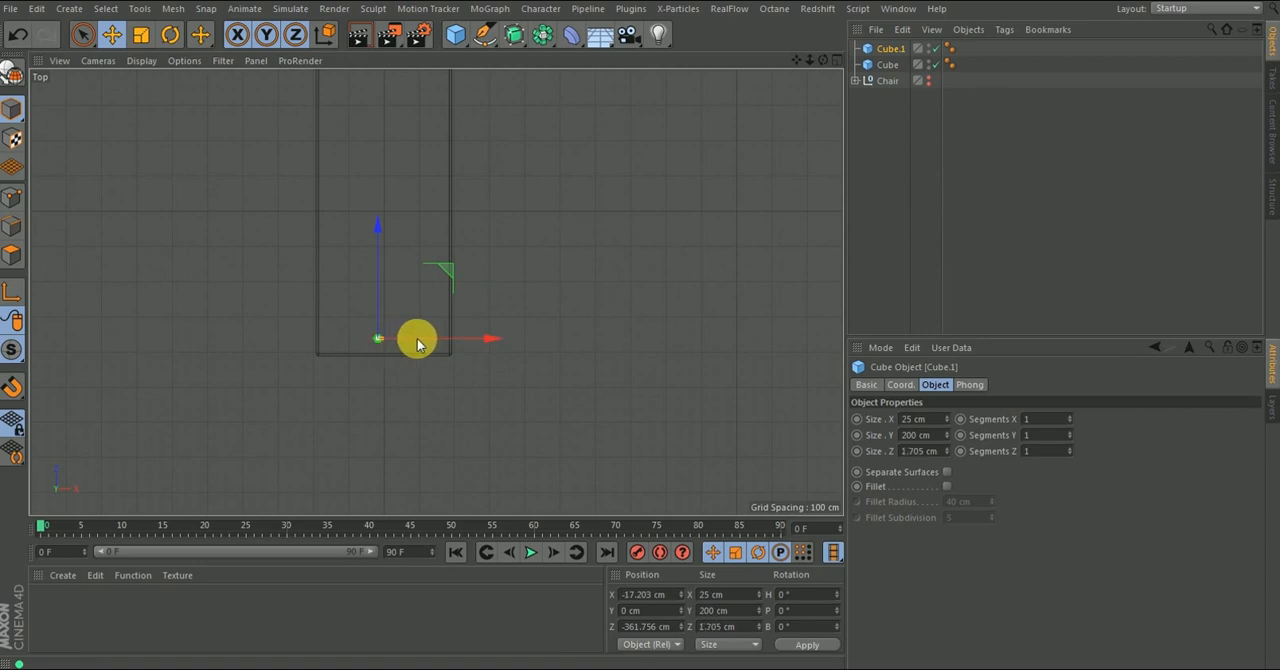
{"action": "key", "text": "ctrl+z"}
{"action": "scroll", "coordinate": [345, 336], "scroll_direction": "up", "scroll_amount": 4}
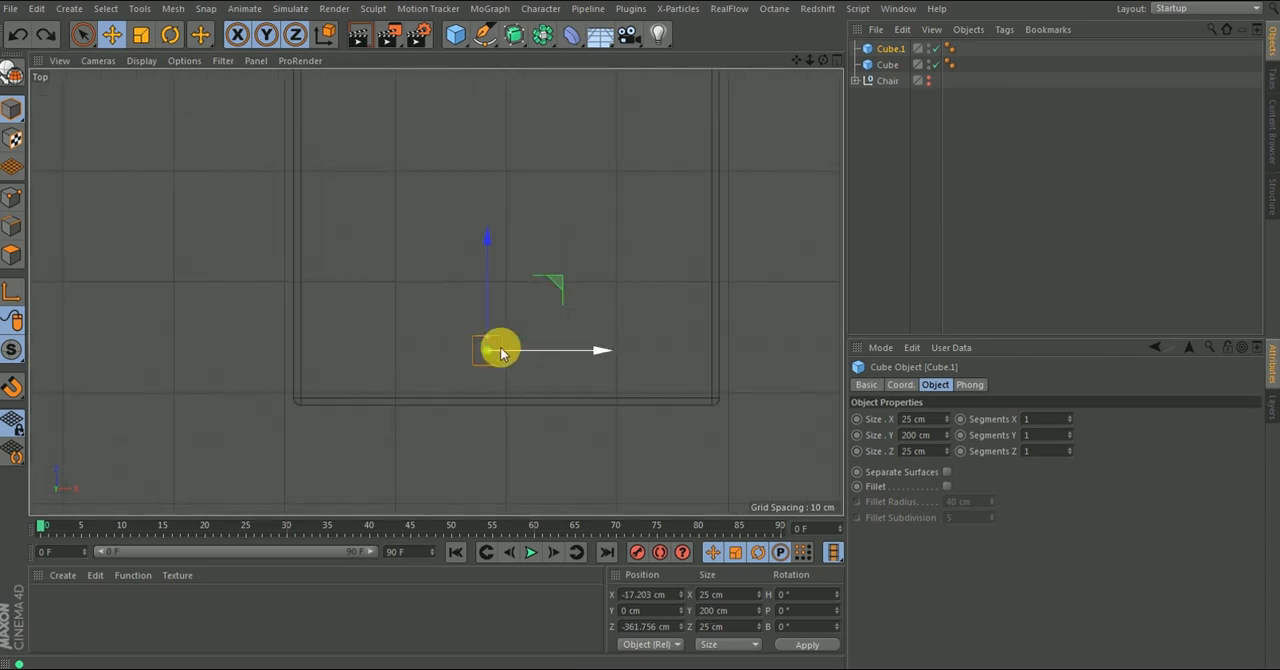
{"action": "left_click_drag", "start_coordinate": [500, 351], "coordinate": [606, 349]}
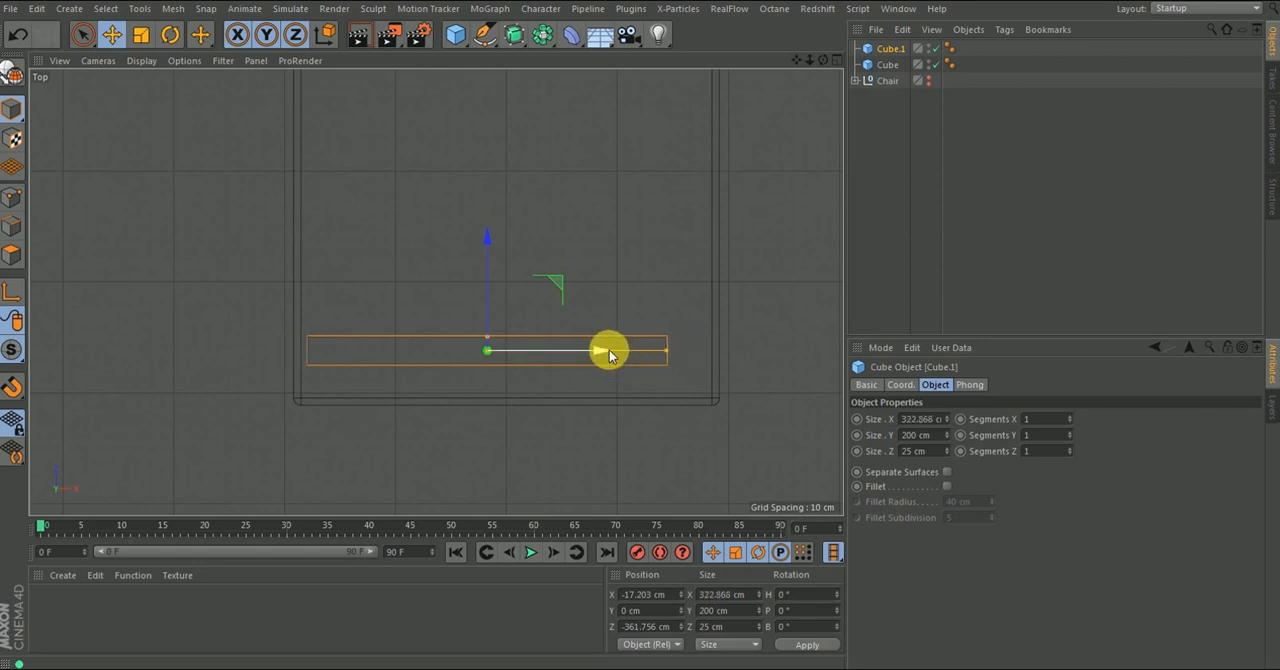
{"action": "left_click_drag", "start_coordinate": [500, 337], "coordinate": [500, 320]}
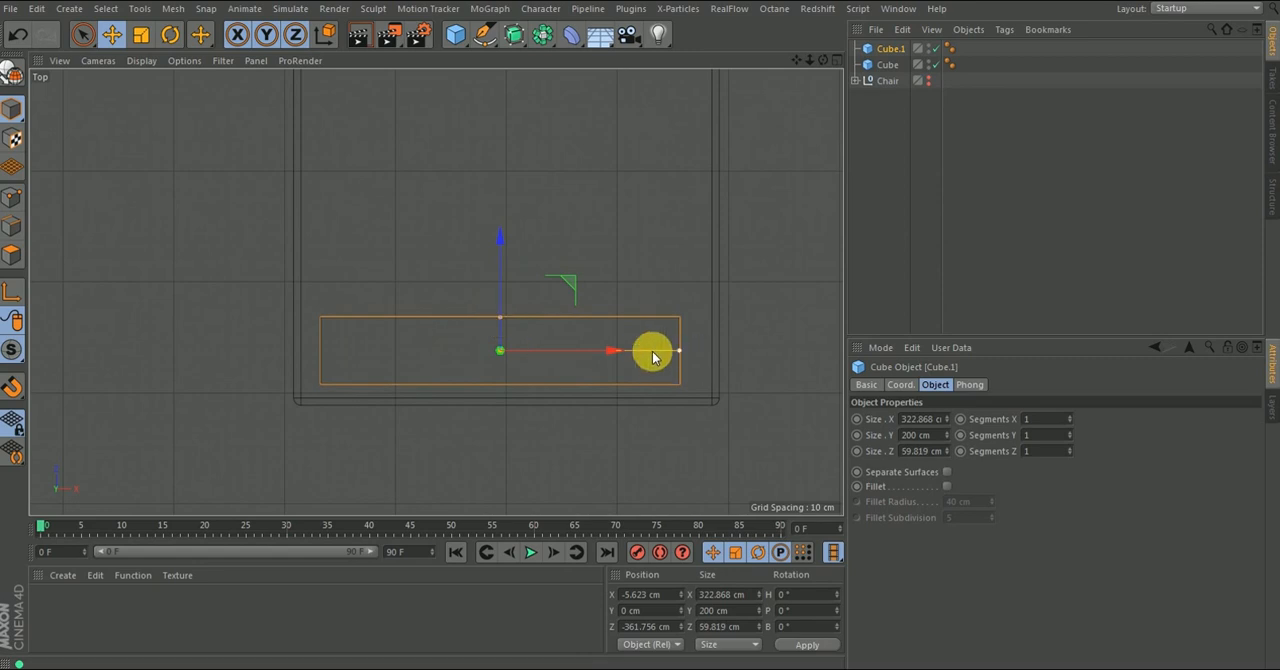
{"action": "left_click_drag", "start_coordinate": [609, 349], "coordinate": [624, 356]}
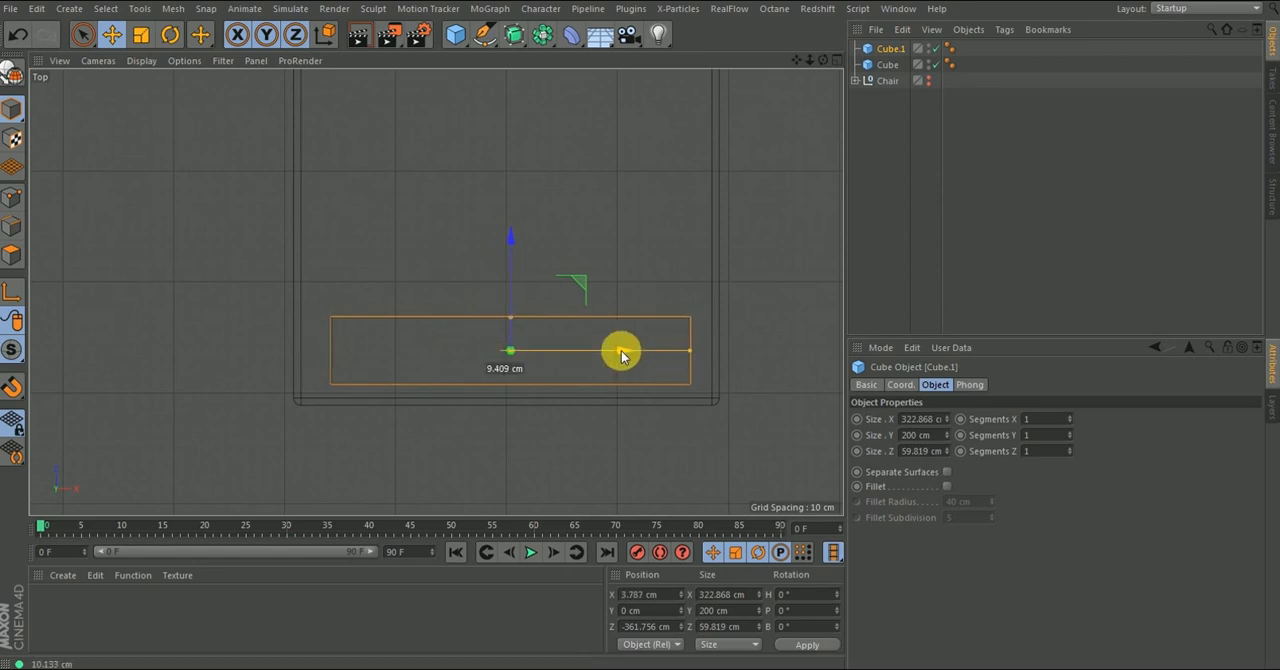
{"action": "left_click_drag", "start_coordinate": [514, 238], "coordinate": [513, 233]}
- Return to the perspective view and set the leg's Y size to 350 cm
{"action": "scroll", "coordinate": [480, 260], "scroll_direction": "down", "scroll_amount": 3}
{"action": "scroll", "coordinate": [479, 261], "scroll_direction": "down", "scroll_amount": 3}
{"action": "key", "text": "F1"}
{"action": "left_click_drag", "start_coordinate": [466, 303], "coordinate": [368, 314], "text": "alt"}
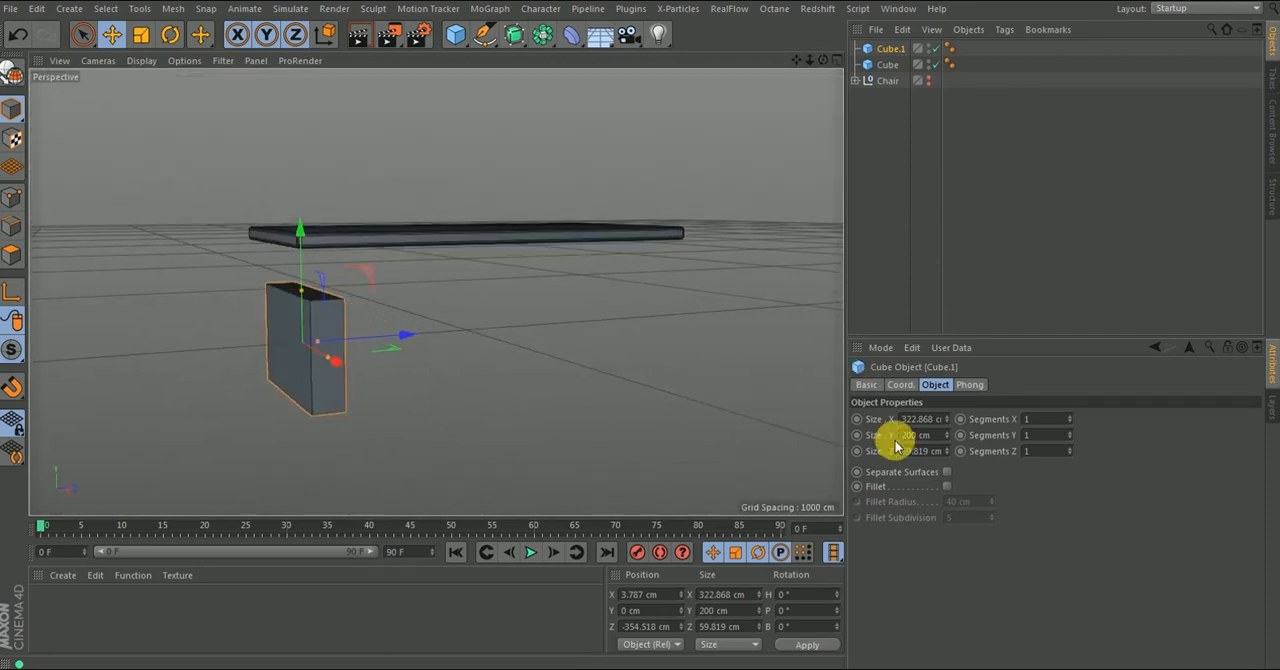
{"action": "left_click", "coordinate": [938, 437]}
{"action": "type", "text": "350"}
{"action": "key", "text": "Return"}
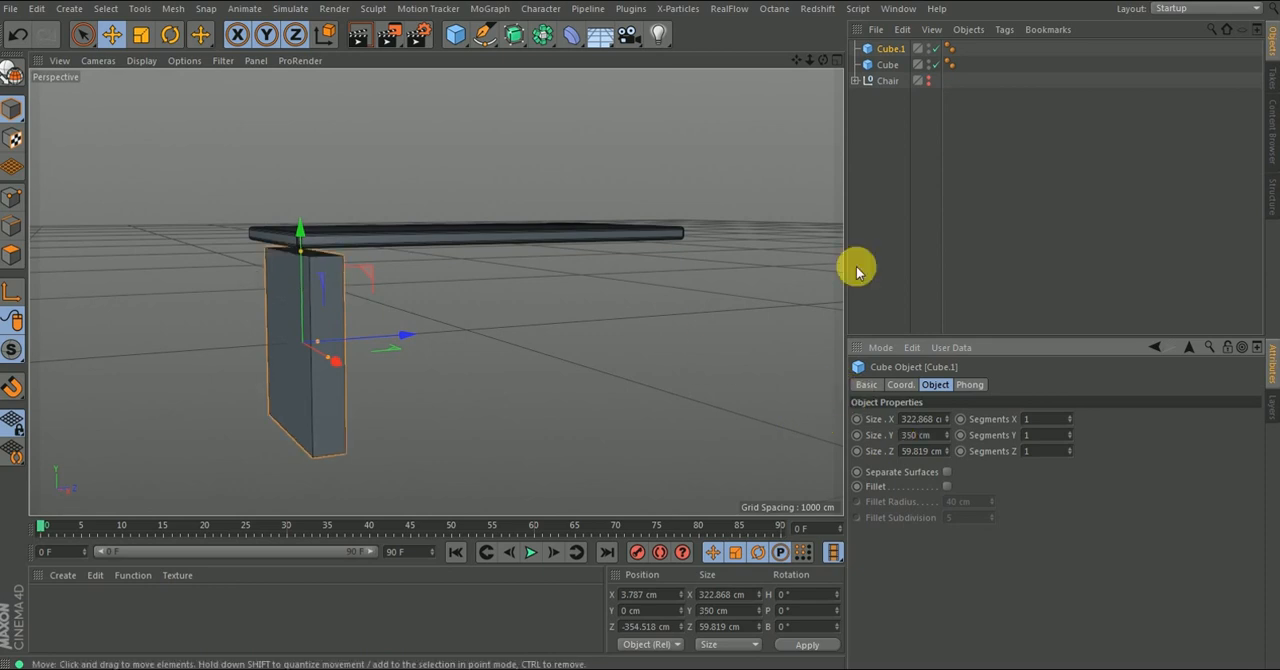
- Set the table leg's Y size to 300 cm and its Y position to 150 cm
{"action": "left_click", "coordinate": [940, 436]}
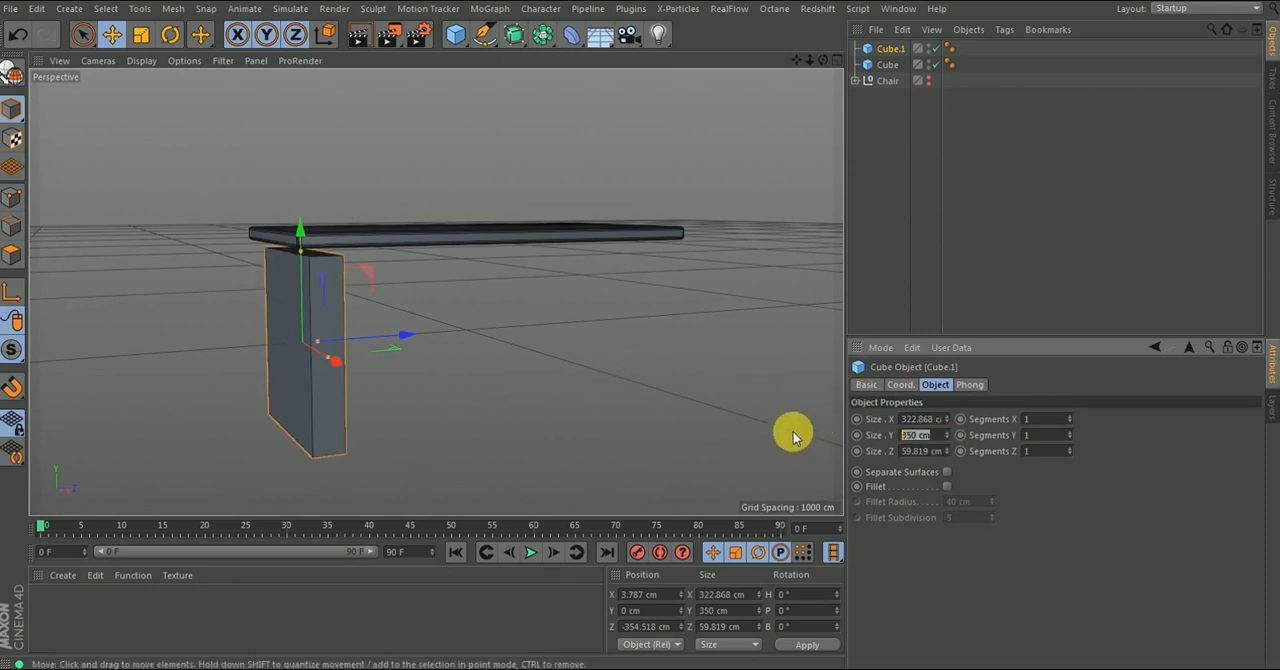
{"action": "key", "text": "Return"}
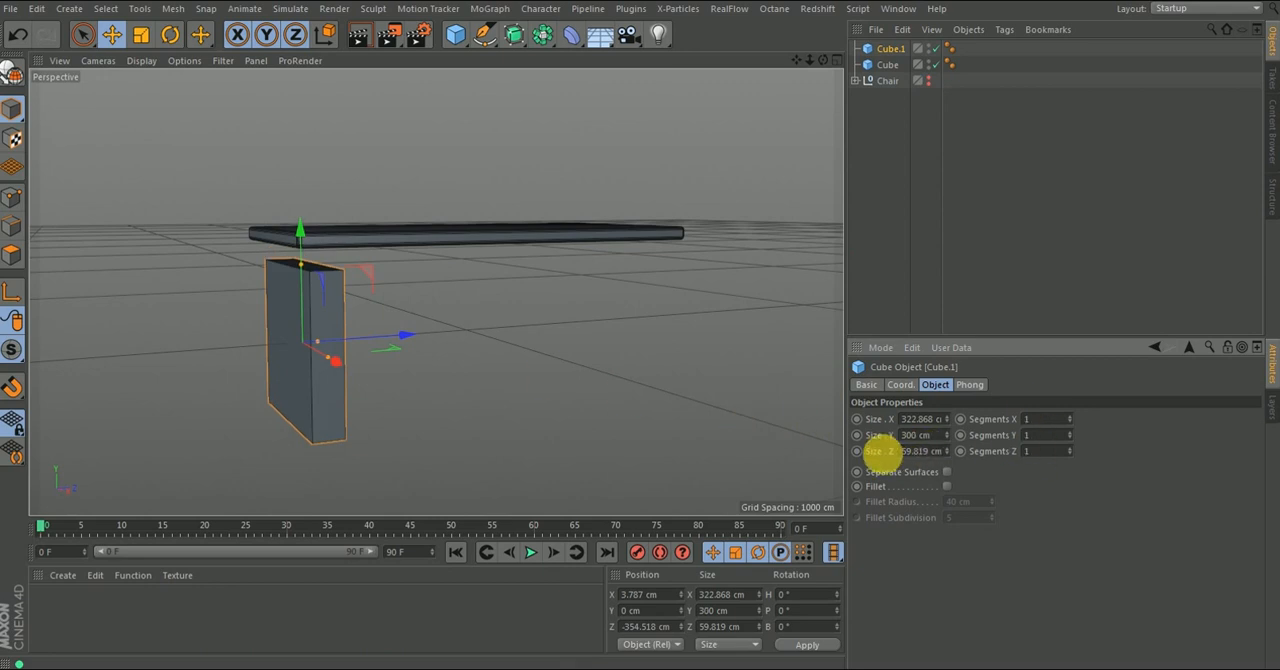
{"action": "left_click", "coordinate": [901, 385]}
{"action": "left_click_drag", "start_coordinate": [924, 438], "coordinate": [858, 450]}
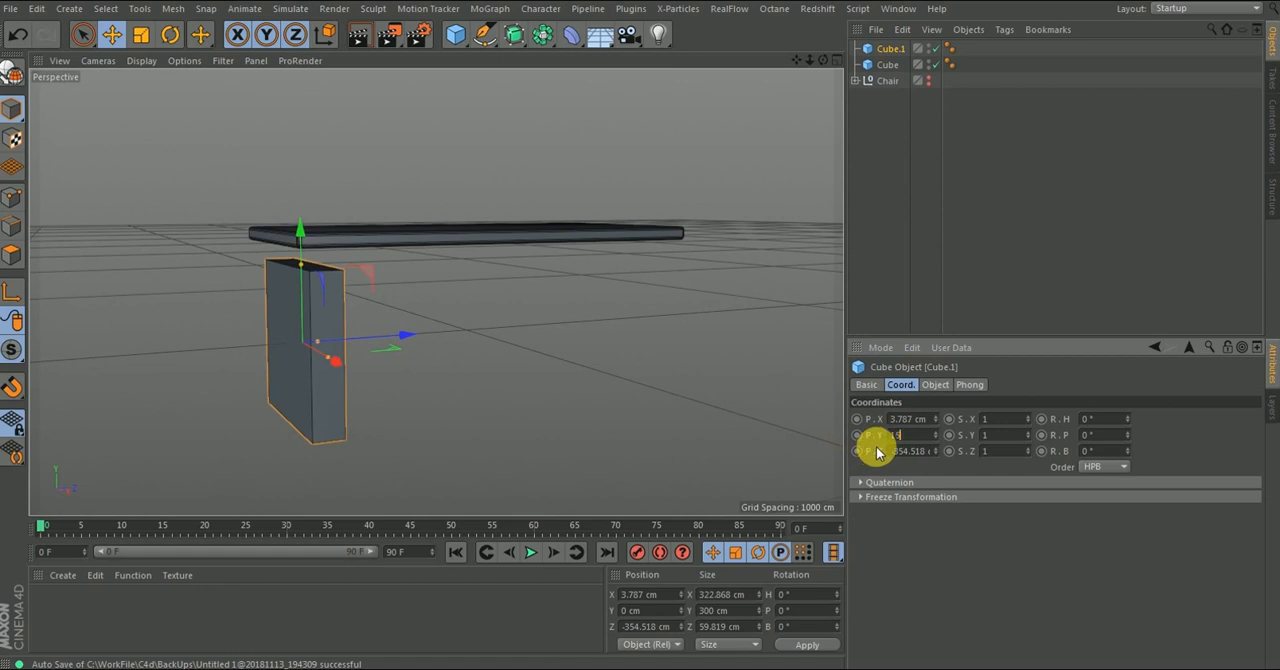
{"action": "key", "text": "Return"}
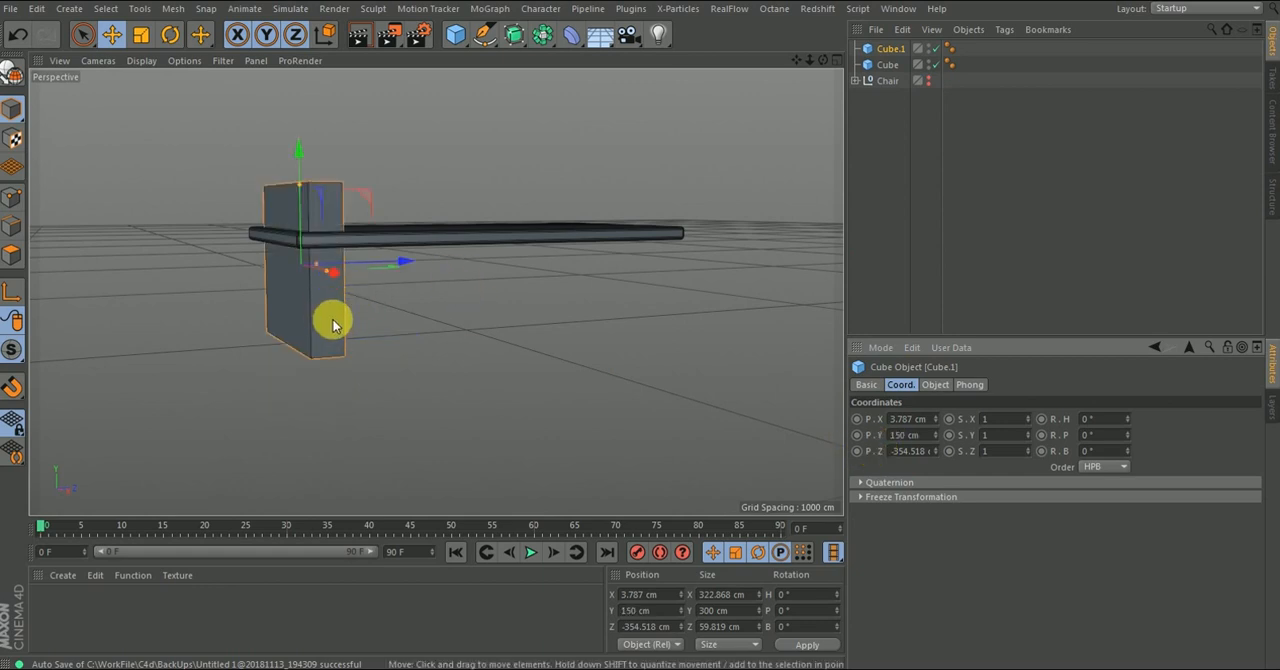
- Raise the tabletop along Y until it rests on top of the leg
{"action": "right_click_drag", "start_coordinate": [321, 288], "coordinate": [314, 220], "text": "alt"}
{"action": "left_click_drag", "start_coordinate": [311, 234], "coordinate": [405, 238], "text": "alt"}
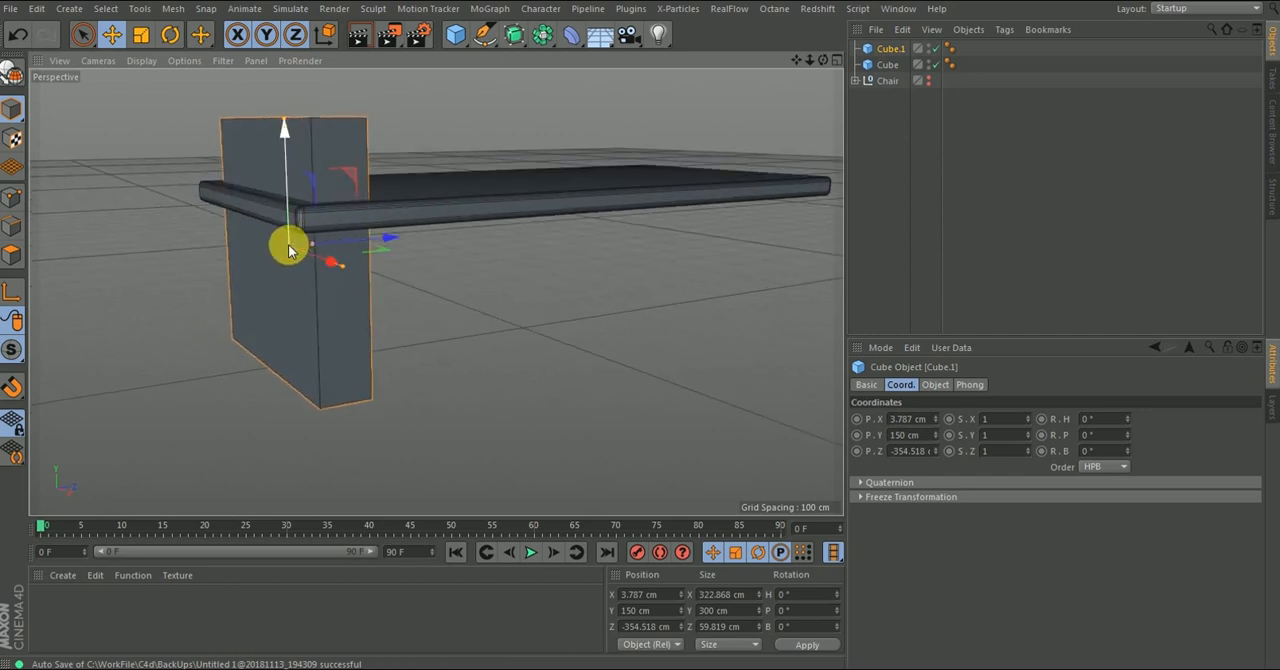
{"action": "left_click", "coordinate": [300, 206]}
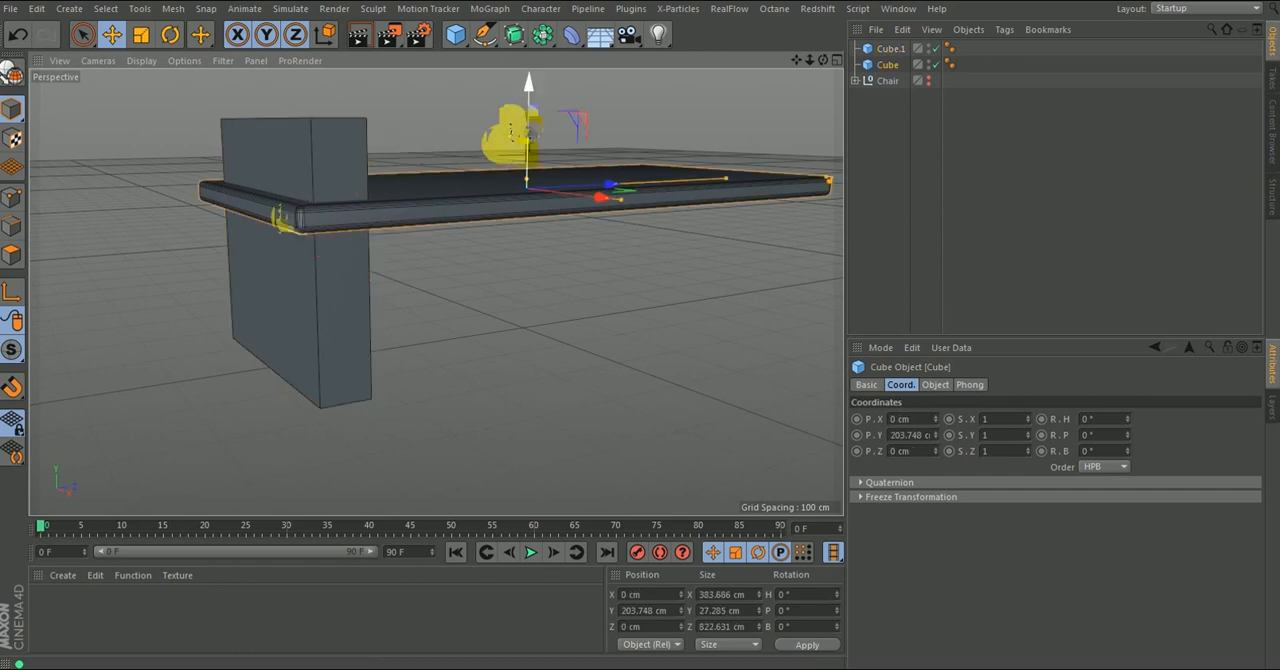
{"action": "mouse_move", "coordinate": [527, 93]}
{"action": "left_mouse_down"}
{"action": "mouse_move", "coordinate": [527, 7]}
{"action": "mouse_move", "coordinate": [523, 100]}
{"action": "left_mouse_up"}
{"action": "scroll", "coordinate": [372, 222], "scroll_direction": "down", "scroll_amount": 8}
- Duplicate the leg and move the copy along Z under the tabletop's opposite end, to about Z 254 cm
{"action": "left_click_drag", "start_coordinate": [340, 300], "coordinate": [362, 253], "text": "alt"}
{"action": "left_click", "coordinate": [354, 250]}
{"action": "left_click_drag", "start_coordinate": [890, 51], "coordinate": [890, 43], "text": "ctrl"}
{"action": "left_click_drag", "start_coordinate": [458, 224], "coordinate": [649, 222]}
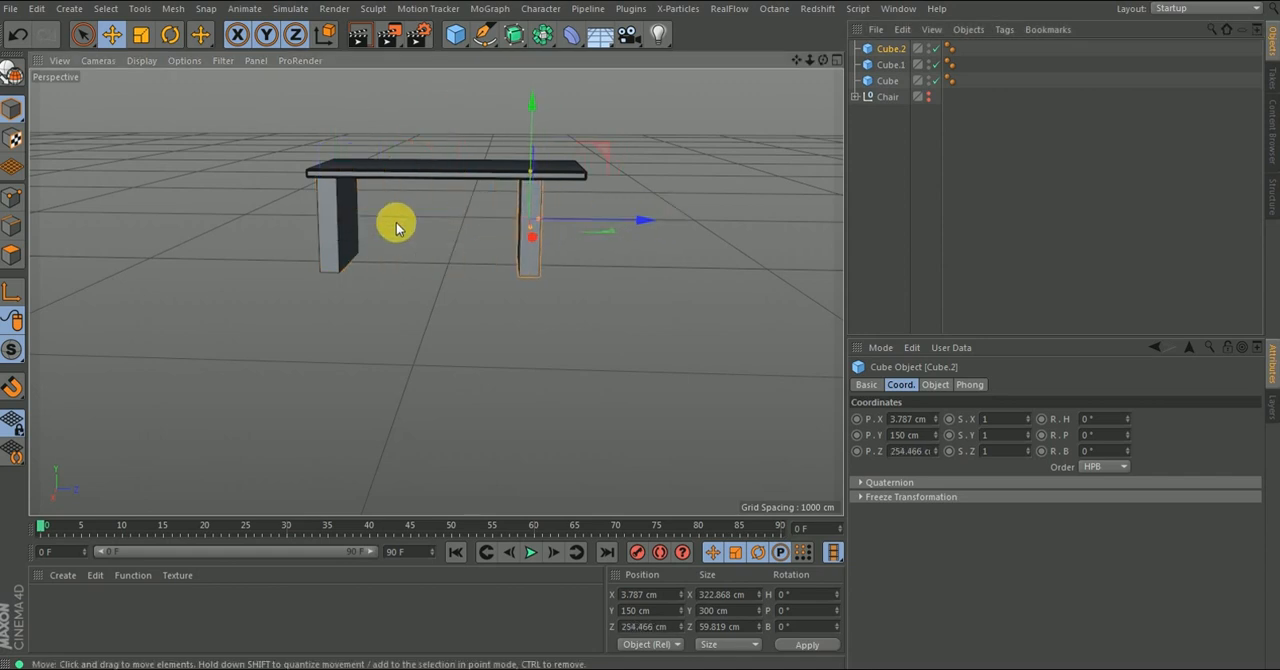
- Select the original leg and open its Z position value for editing
{"action": "left_click", "coordinate": [335, 228]}
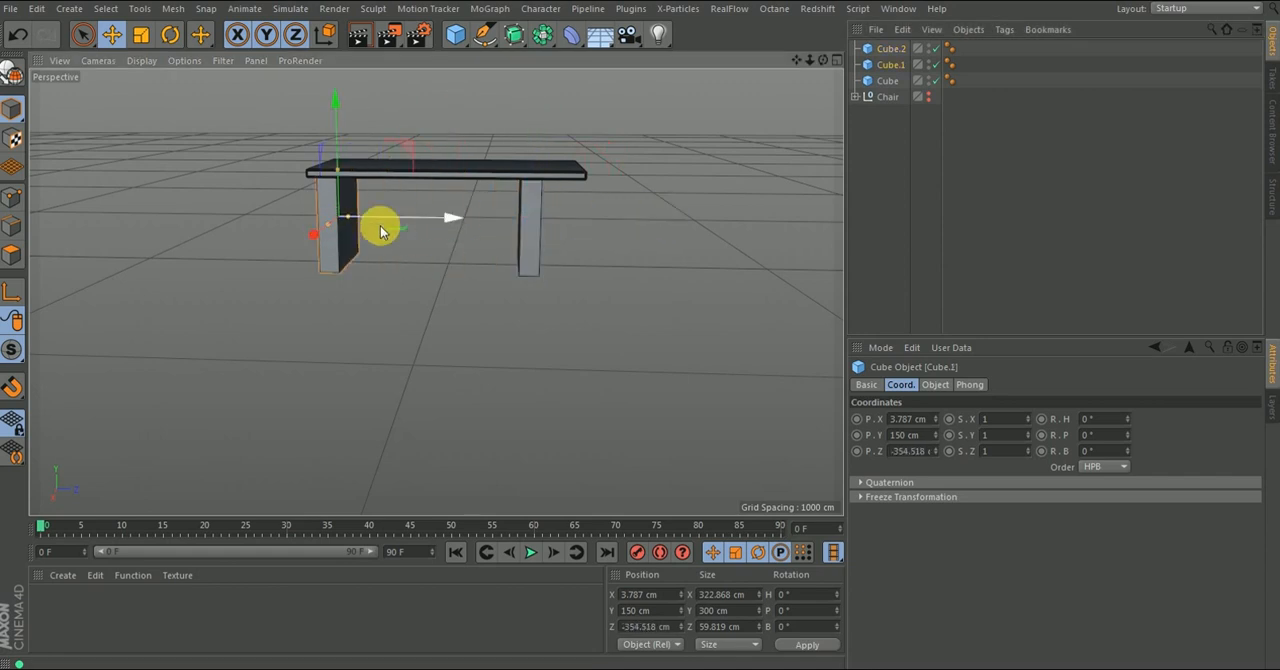
{"action": "left_click", "coordinate": [651, 627]}
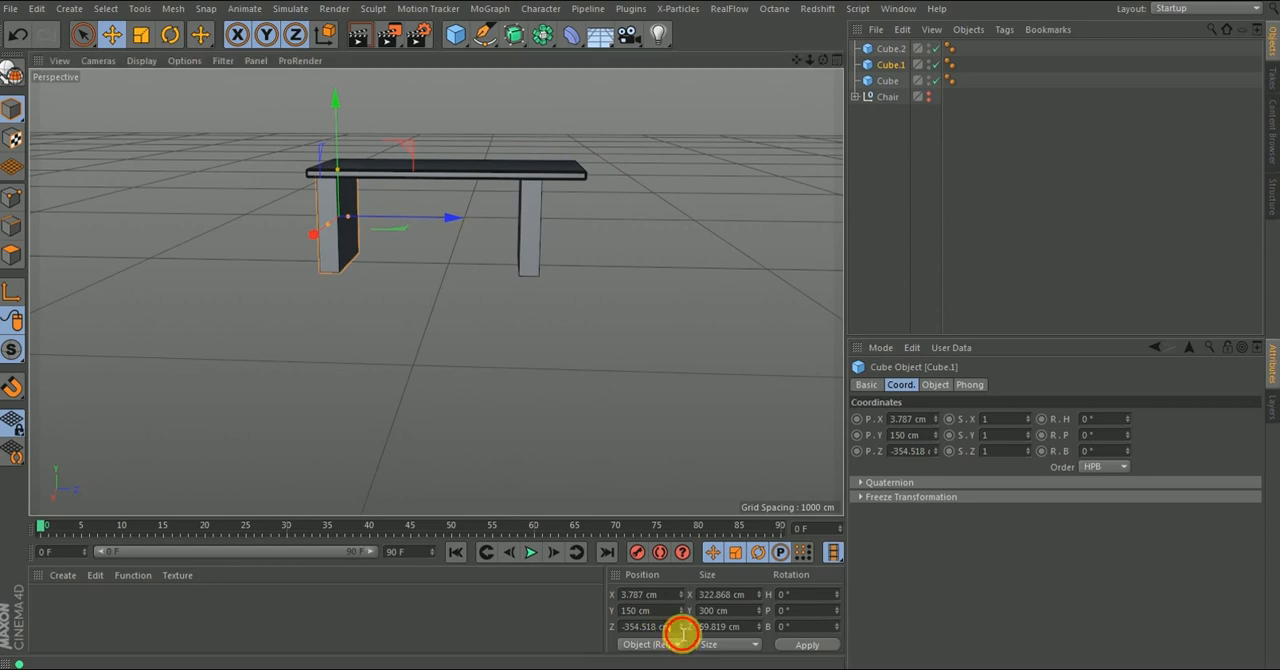
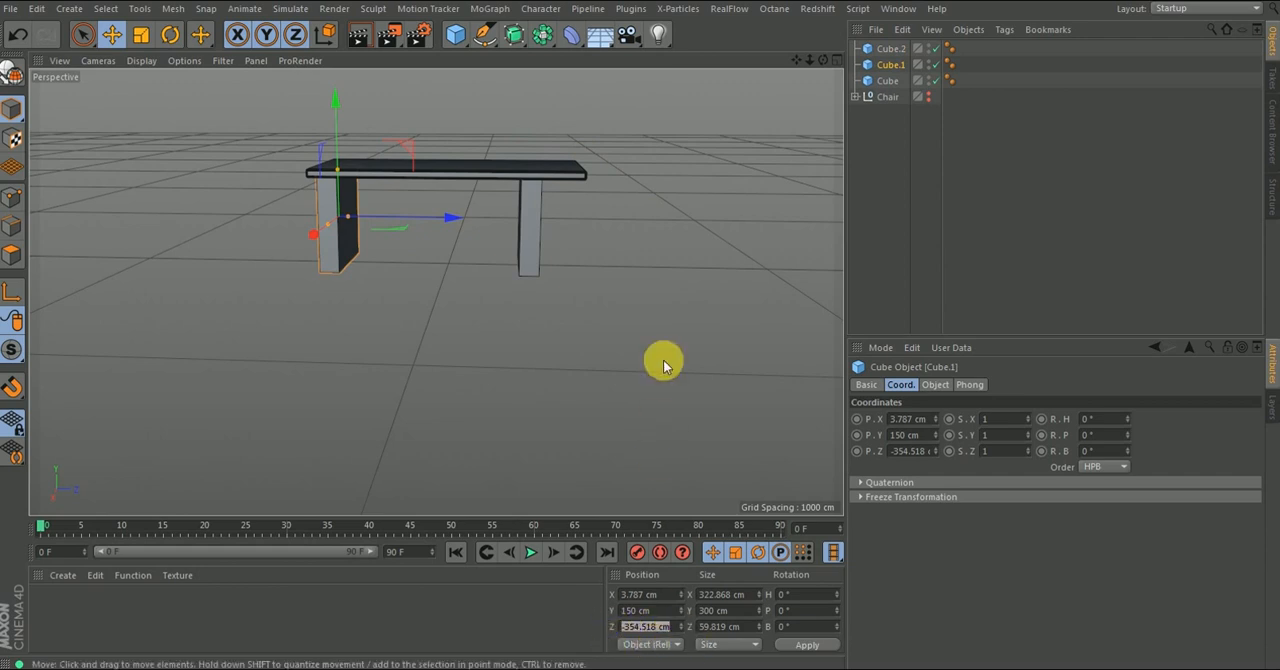
- Set the duplicated table leg's Z position to 354.518 cm so it mirrors the original leg
{"action": "left_click", "coordinate": [891, 49]}
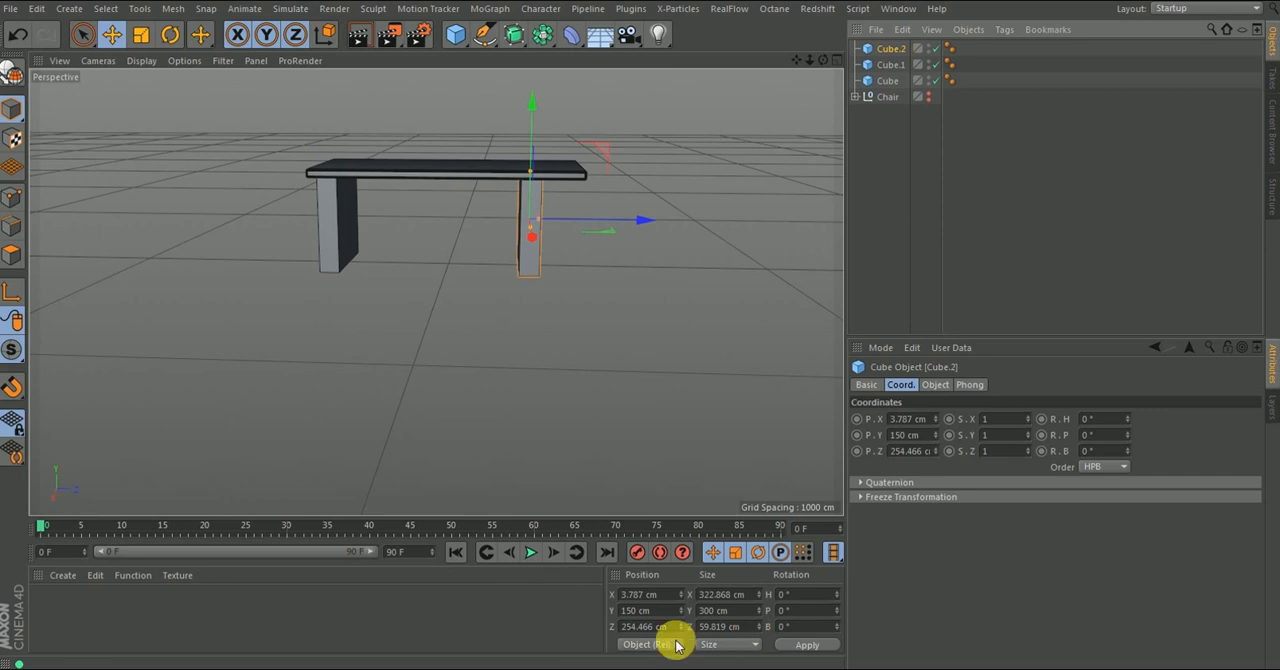
{"action": "left_click_drag", "start_coordinate": [670, 626], "coordinate": [579, 637]}
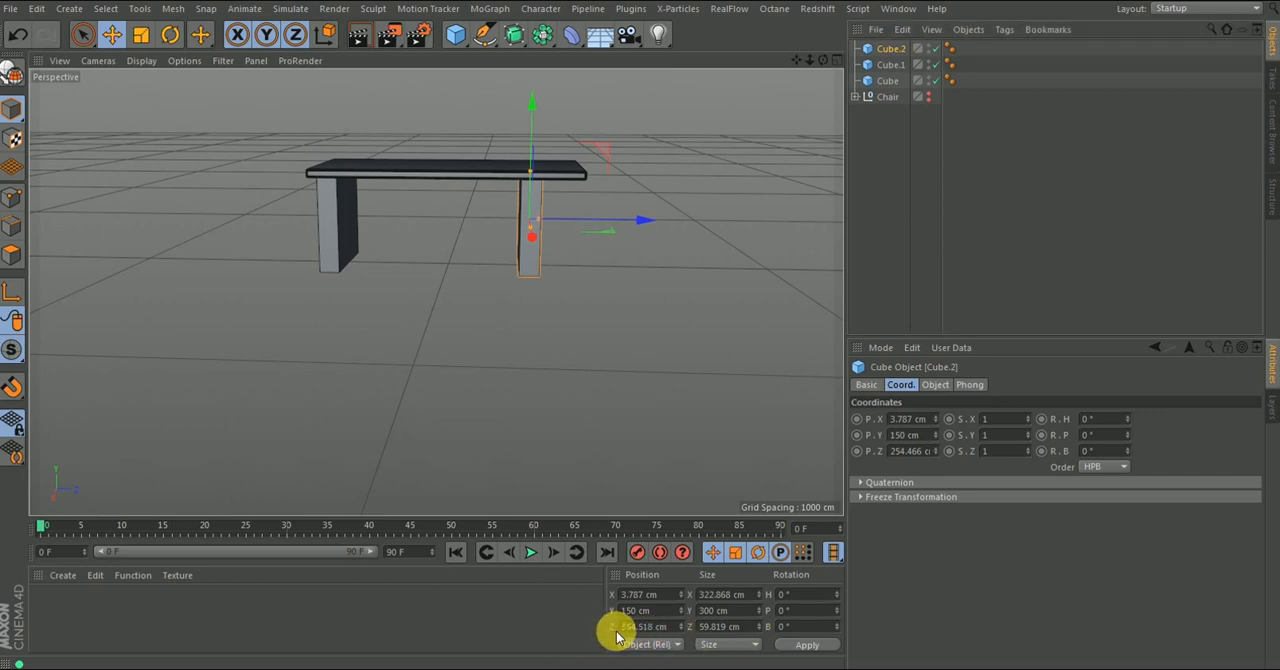
{"action": "key", "text": "Return"}
{"action": "left_click_drag", "start_coordinate": [480, 200], "coordinate": [456, 179], "text": "alt"}
{"action": "left_click_drag", "start_coordinate": [458, 238], "coordinate": [757, 286], "text": "alt"}
{"action": "left_click", "coordinate": [611, 326]}
{"action": "scroll", "coordinate": [536, 222], "scroll_direction": "down", "scroll_amount": 4}
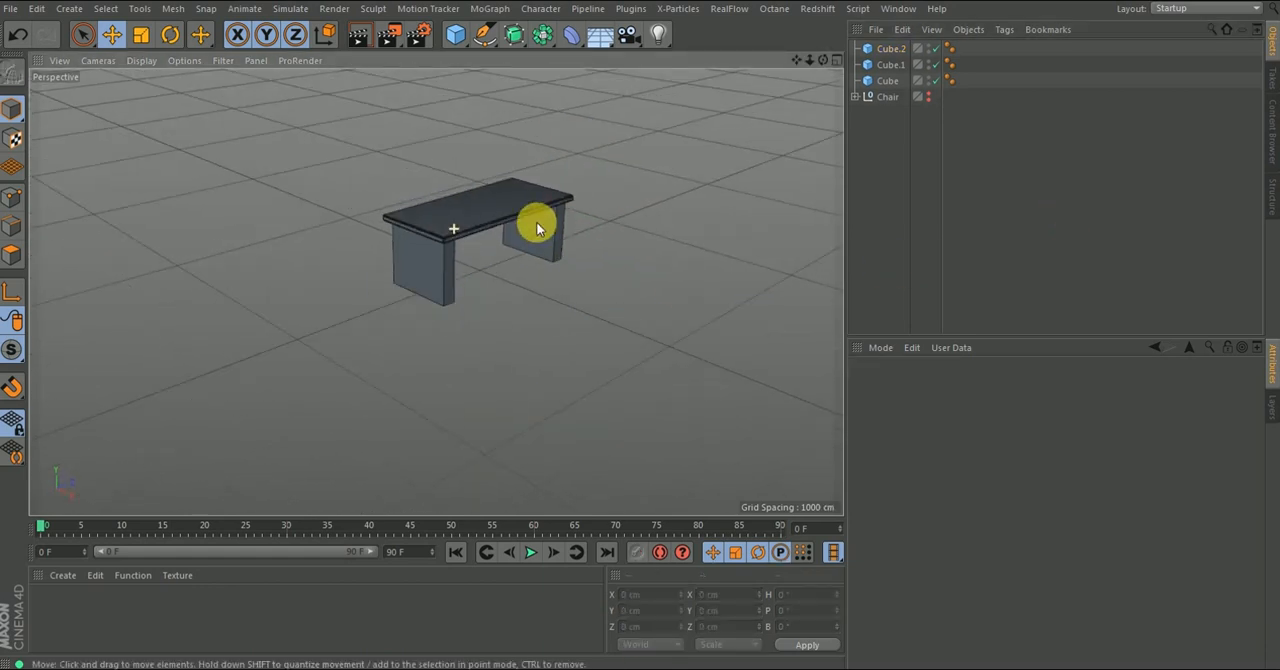
{"action": "scroll", "coordinate": [538, 244], "scroll_direction": "up", "scroll_amount": 4}
{"action": "left_click_drag", "start_coordinate": [538, 245], "coordinate": [439, 173], "text": "alt"}
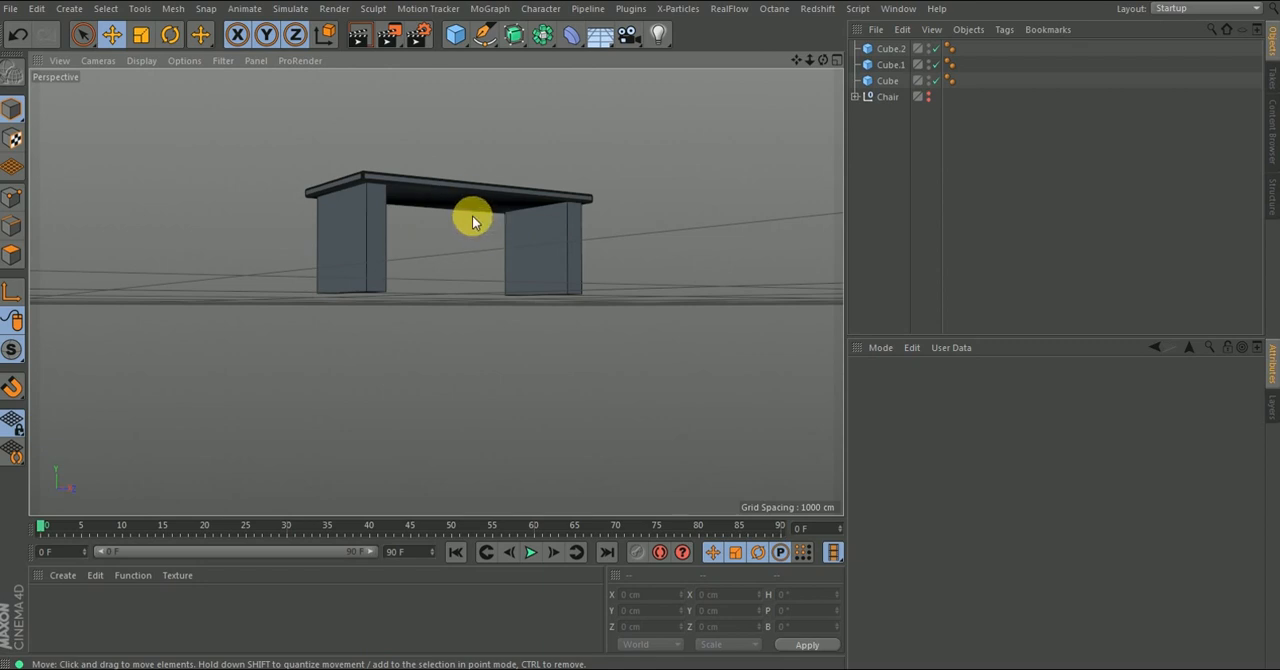
- Duplicate a leg between the two legs and reshape the copy into a connecting panel about 41 × 131 × 697 cm at X about 129 cm
{"action": "left_click", "coordinate": [543, 248]}
{"action": "left_click_drag", "start_coordinate": [503, 251], "coordinate": [547, 285], "text": "alt"}
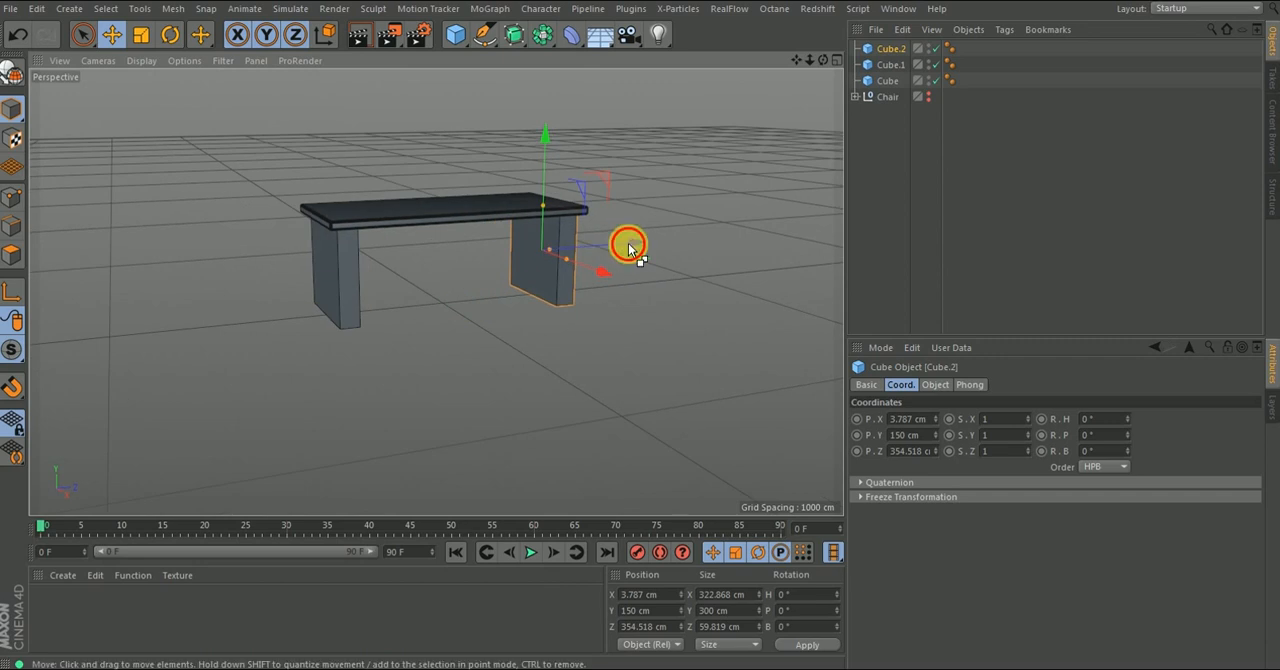
{"action": "left_click_drag", "start_coordinate": [628, 243], "coordinate": [529, 270], "text": "ctrl"}
{"action": "left_click_drag", "start_coordinate": [436, 218], "coordinate": [474, 283]}
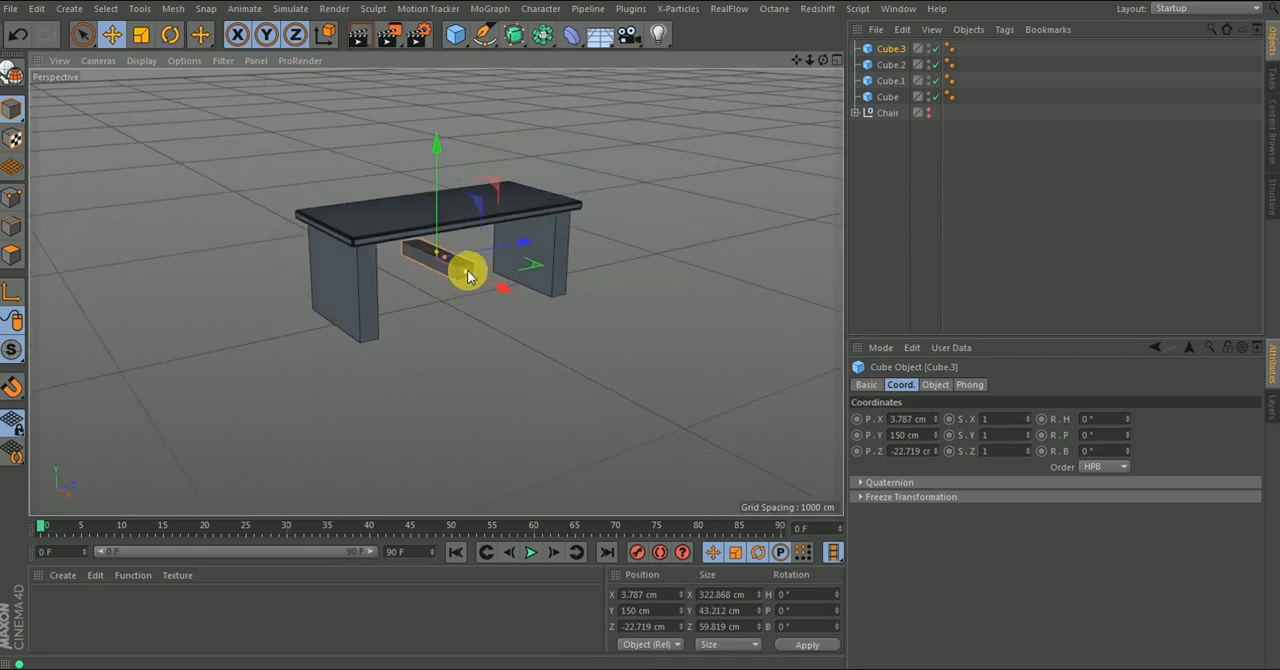
{"action": "left_click_drag", "start_coordinate": [435, 271], "coordinate": [482, 265]}
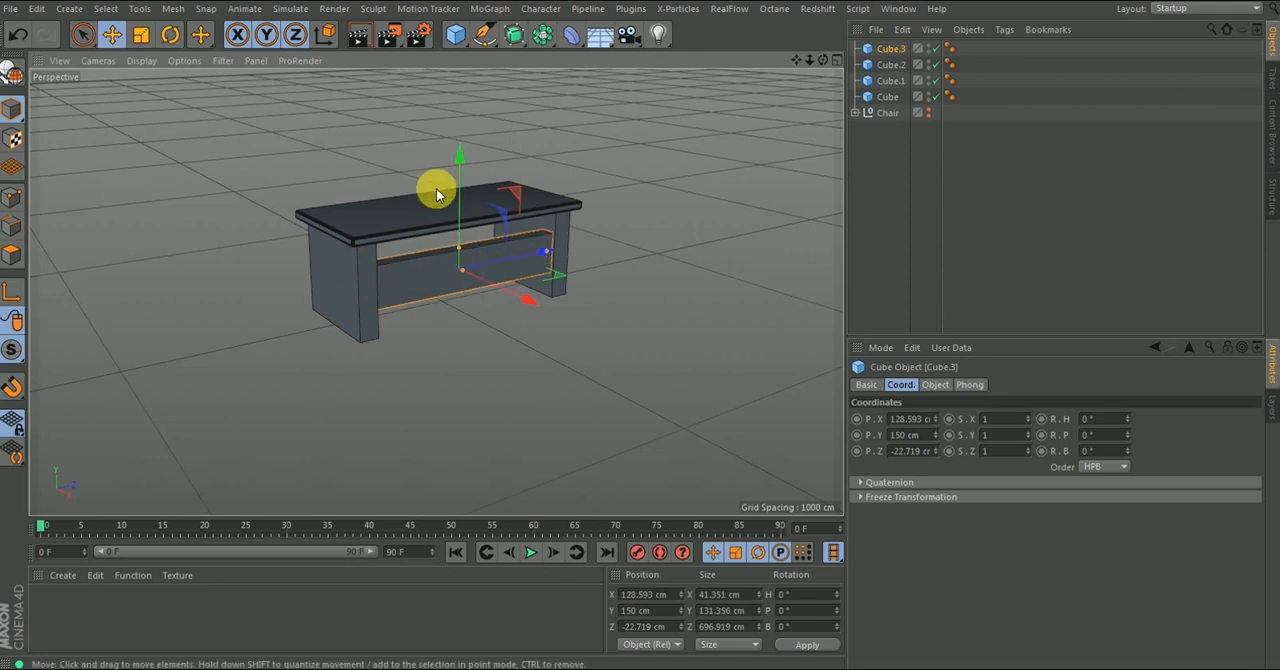
- Raise the connecting panel to Y about 196 cm, thin it to about 22 cm, and move it to X about 151 cm
{"action": "left_click_drag", "start_coordinate": [458, 162], "coordinate": [461, 146]}
{"action": "scroll", "coordinate": [476, 190], "scroll_direction": "up", "scroll_amount": 5}
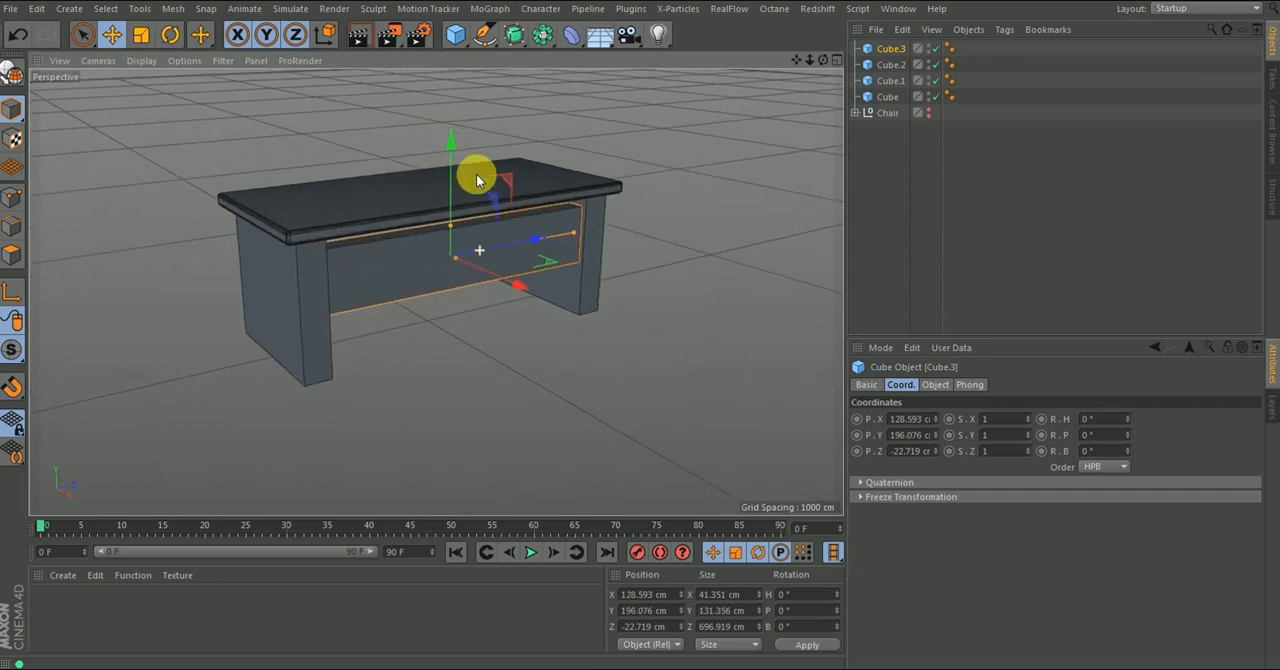
{"action": "left_click_drag", "start_coordinate": [471, 215], "coordinate": [286, 237], "text": "alt"}
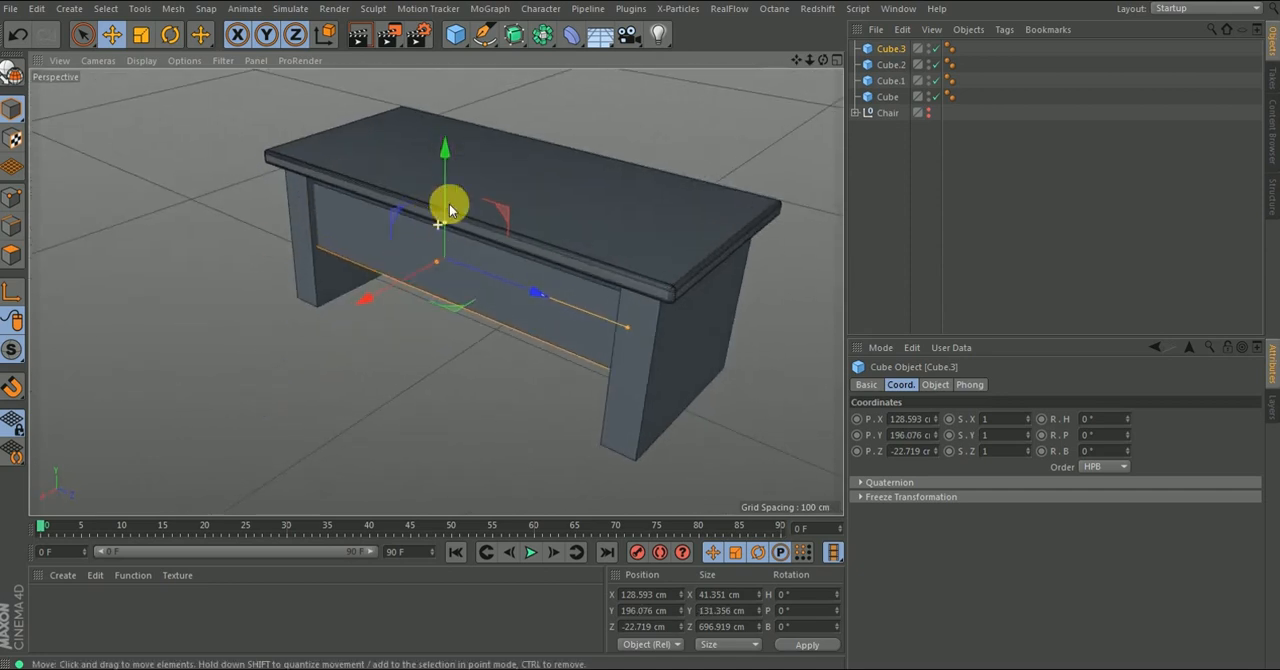
{"action": "scroll", "coordinate": [450, 210], "scroll_direction": "up", "scroll_amount": 4}
{"action": "left_click_drag", "start_coordinate": [432, 272], "coordinate": [364, 300], "text": "alt"}
{"action": "left_click_drag", "start_coordinate": [491, 300], "coordinate": [611, 303], "text": "alt"}
{"action": "left_click_drag", "start_coordinate": [536, 276], "coordinate": [544, 273]}
{"action": "right_click_drag", "start_coordinate": [544, 273], "coordinate": [468, 311], "text": "alt"}
{"action": "left_click_drag", "start_coordinate": [468, 311], "coordinate": [566, 272], "text": "alt"}
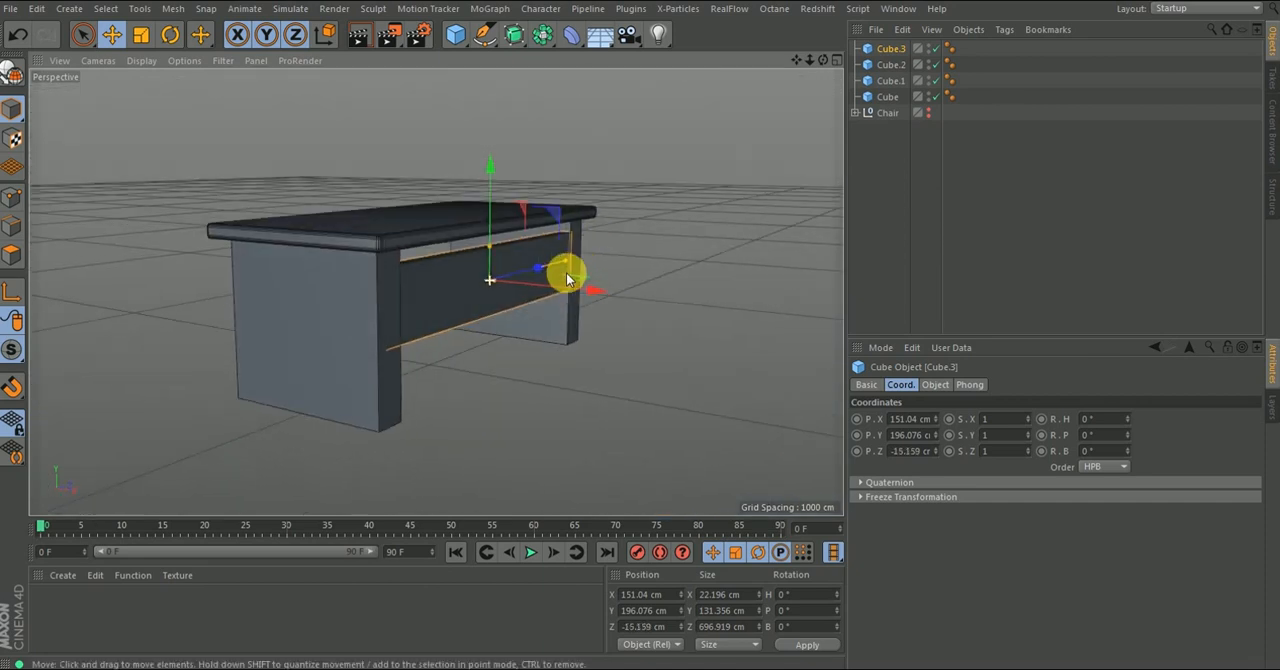
{"action": "left_click", "coordinate": [1054, 181]}
{"action": "left_click_drag", "start_coordinate": [450, 320], "coordinate": [257, 282], "text": "alt"}
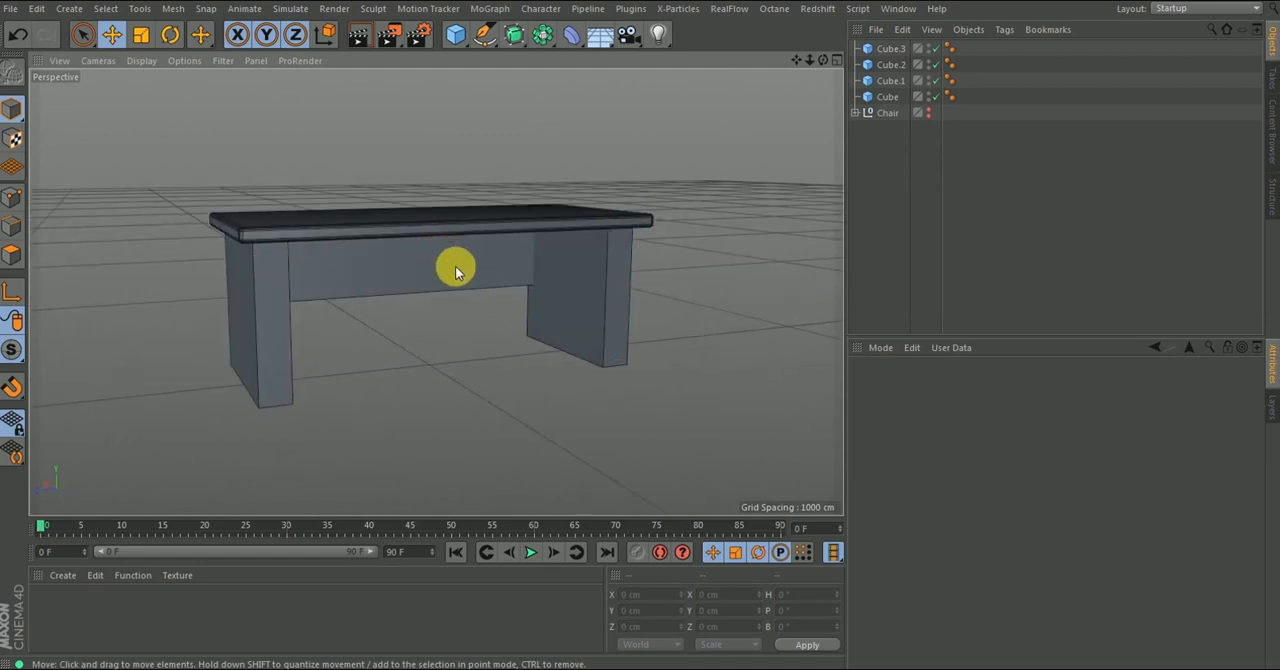
- Duplicate the back panel toward the opposite side of the table at X about -117 cm, Y about 219 cm, shortened to about 171 cm along Z
{"action": "left_click", "coordinate": [432, 277]}
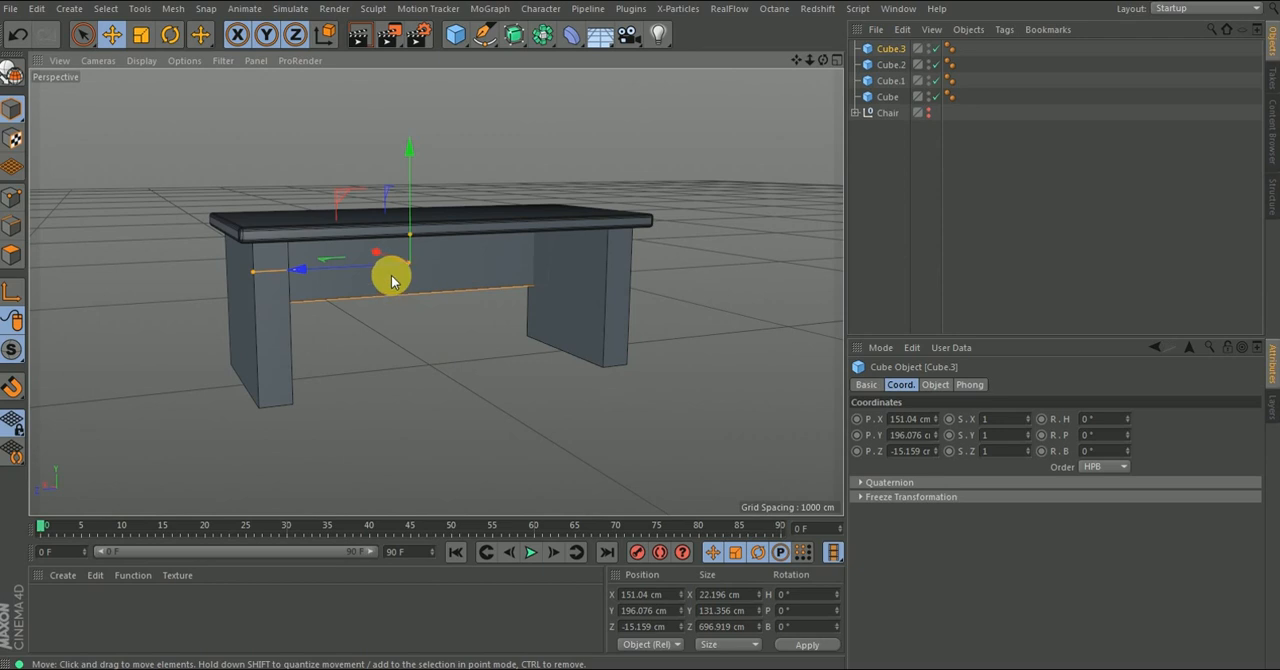
{"action": "mouse_move", "coordinate": [348, 287]}
{"action": "left_mouse_down", "text": "alt"}
{"action": "mouse_move", "coordinate": [288, 261]}
{"action": "mouse_move", "coordinate": [394, 277]}
{"action": "mouse_move", "coordinate": [332, 270]}
{"action": "left_mouse_up", "text": "alt"}
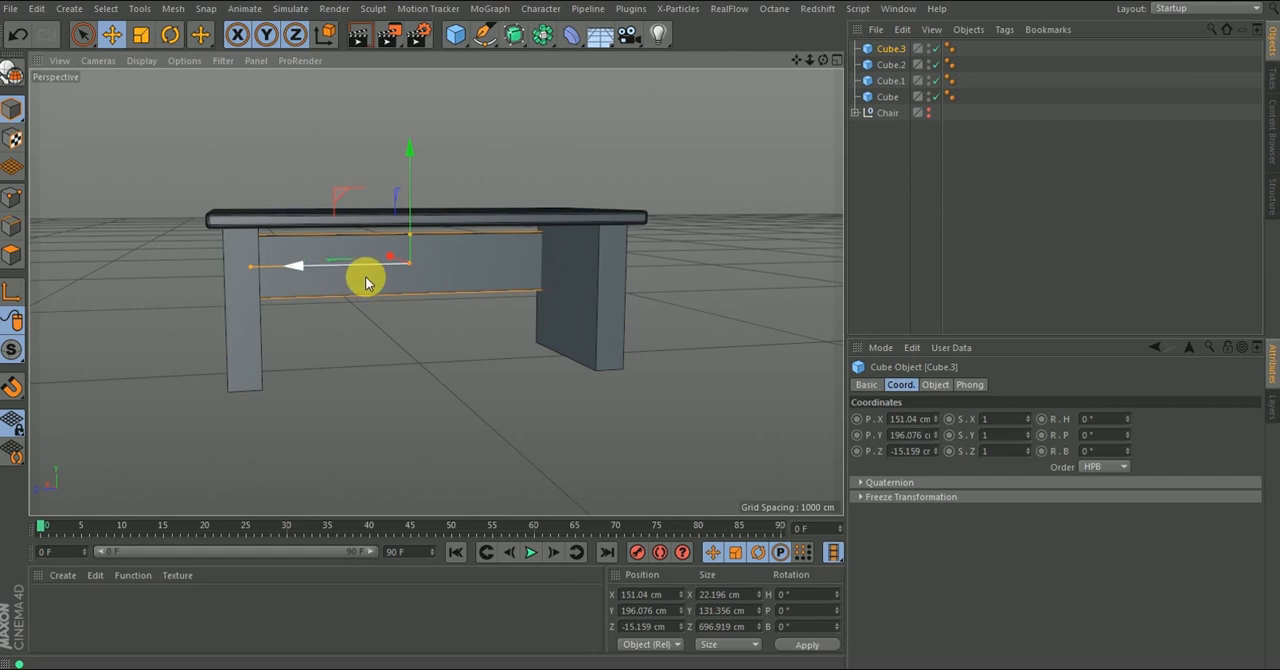
{"action": "left_click_drag", "start_coordinate": [342, 262], "coordinate": [410, 243], "text": "alt"}
{"action": "scroll", "coordinate": [412, 244], "scroll_direction": "up", "scroll_amount": 4}
{"action": "mouse_move", "coordinate": [410, 160]}
{"action": "left_mouse_down"}
{"action": "mouse_move", "coordinate": [408, 146]}
{"action": "mouse_move", "coordinate": [408, 158]}
{"action": "left_mouse_up"}
{"action": "left_click_drag", "start_coordinate": [397, 274], "coordinate": [471, 302], "text": "alt"}
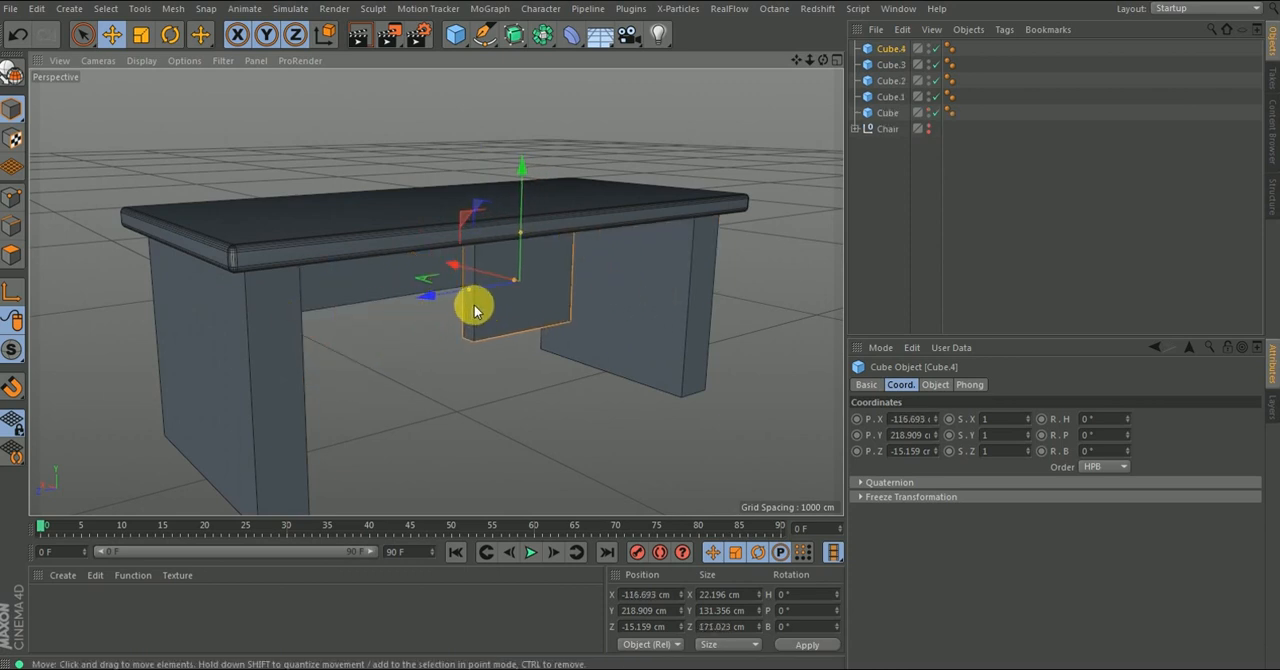
- Fit the short front panel under the tabletop beside the leg and duplicate it as a perpendicular drawer side about 5 cm thick
{"action": "left_click_drag", "start_coordinate": [540, 278], "coordinate": [683, 276], "text": "alt"}
{"action": "right_click_drag", "start_coordinate": [655, 240], "coordinate": [655, 202], "text": "alt"}
{"action": "left_click_drag", "start_coordinate": [653, 197], "coordinate": [637, 272], "text": "alt"}
{"action": "right_click_drag", "start_coordinate": [637, 272], "coordinate": [643, 255], "text": "alt"}
{"action": "left_click_drag", "start_coordinate": [638, 260], "coordinate": [614, 271]}
{"action": "left_click_drag", "start_coordinate": [701, 241], "coordinate": [587, 246], "text": "alt"}
{"action": "left_click_drag", "start_coordinate": [500, 286], "coordinate": [563, 289], "text": "alt"}
{"action": "mouse_move", "coordinate": [343, 254]}
{"action": "left_mouse_down"}
{"action": "mouse_move", "coordinate": [399, 265]}
{"action": "mouse_move", "coordinate": [278, 263]}
{"action": "mouse_move", "coordinate": [334, 263]}
{"action": "mouse_move", "coordinate": [312, 263]}
{"action": "mouse_move", "coordinate": [323, 254]}
{"action": "left_mouse_up"}
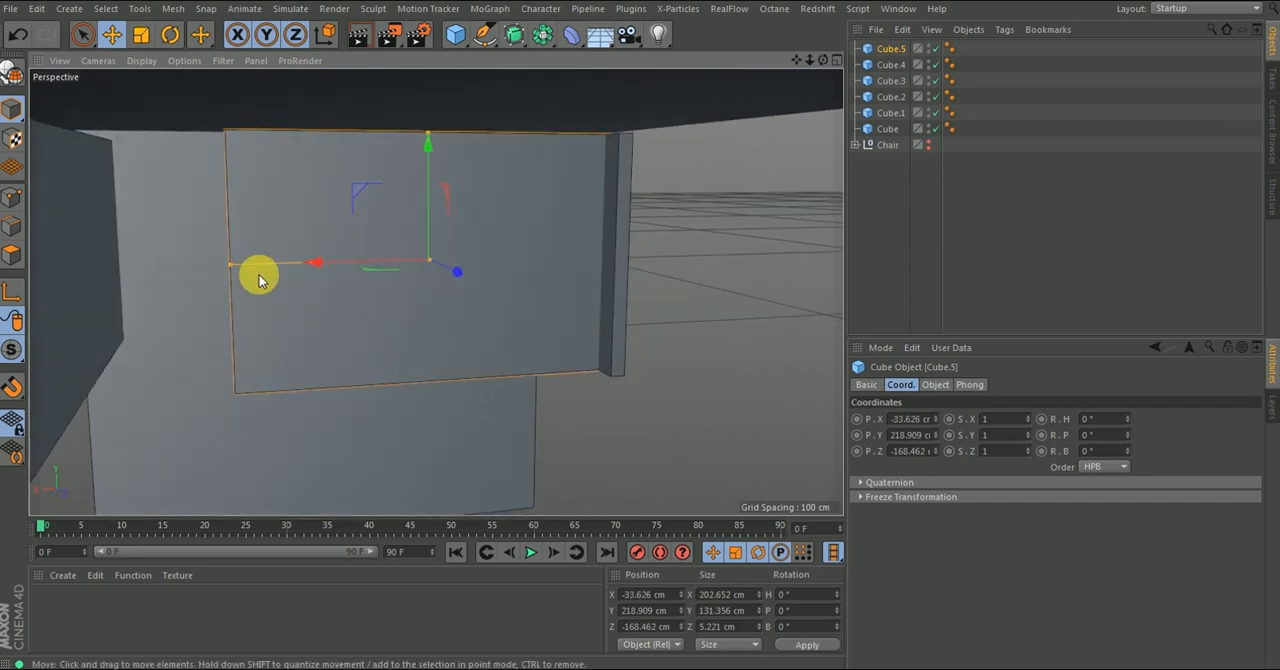
- Lengthen the drawer side to about 277 cm along X and slide it to X about 4 cm, between the front and back panels
{"action": "left_click_drag", "start_coordinate": [240, 268], "coordinate": [137, 271]}
{"action": "key", "text": "ctrl+z"}
{"action": "left_click_drag", "start_coordinate": [230, 264], "coordinate": [146, 266]}
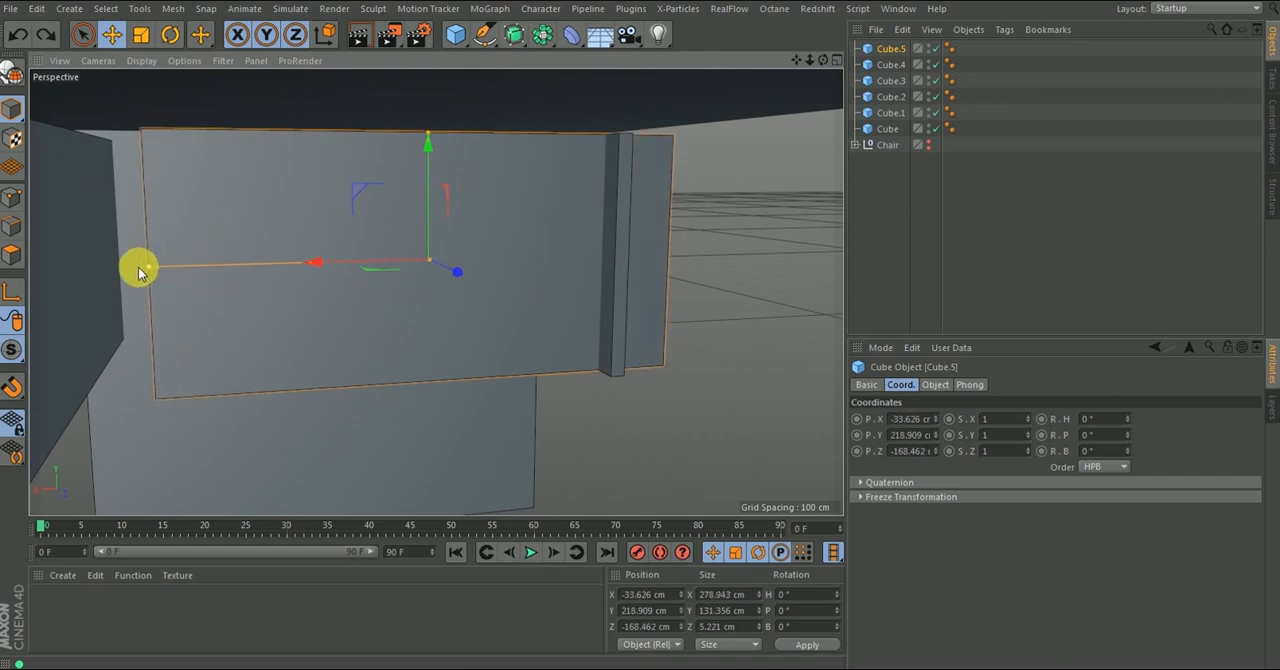
{"action": "left_click_drag", "start_coordinate": [303, 266], "coordinate": [237, 275]}
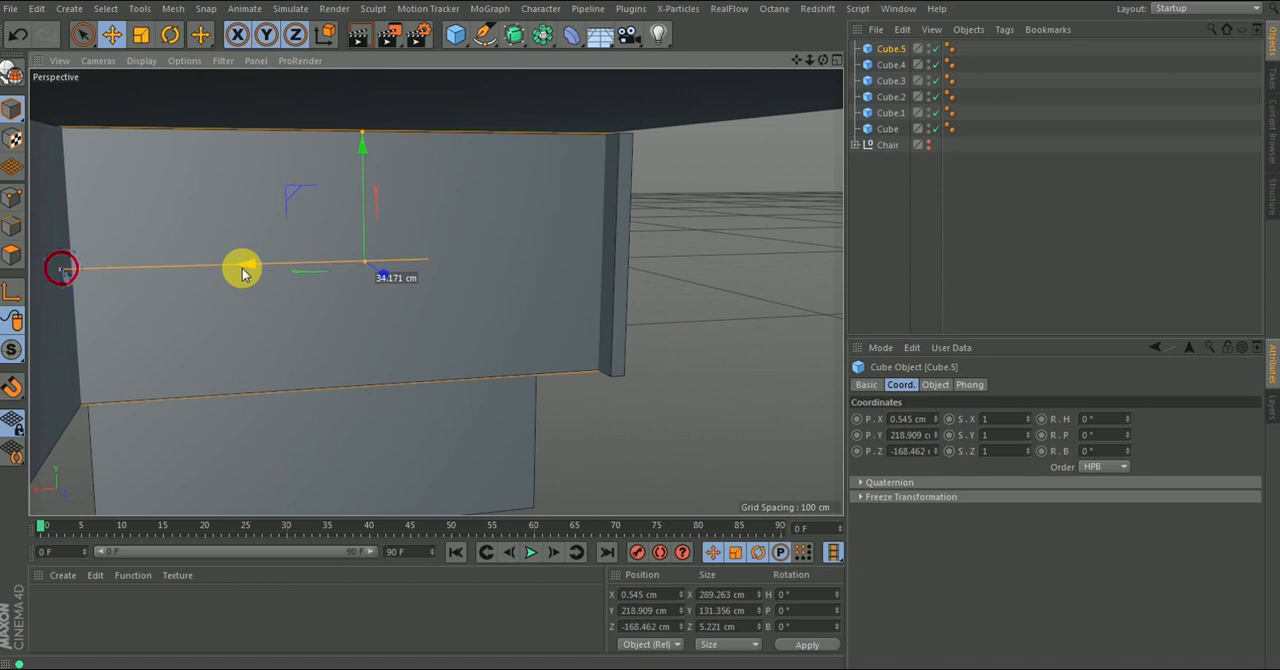
{"action": "left_click_drag", "start_coordinate": [75, 272], "coordinate": [121, 240]}
- Shift the drawer side along Z to about -157 cm, at the edge of the drawer front
{"action": "left_click_drag", "start_coordinate": [511, 282], "coordinate": [470, 204], "text": "alt"}
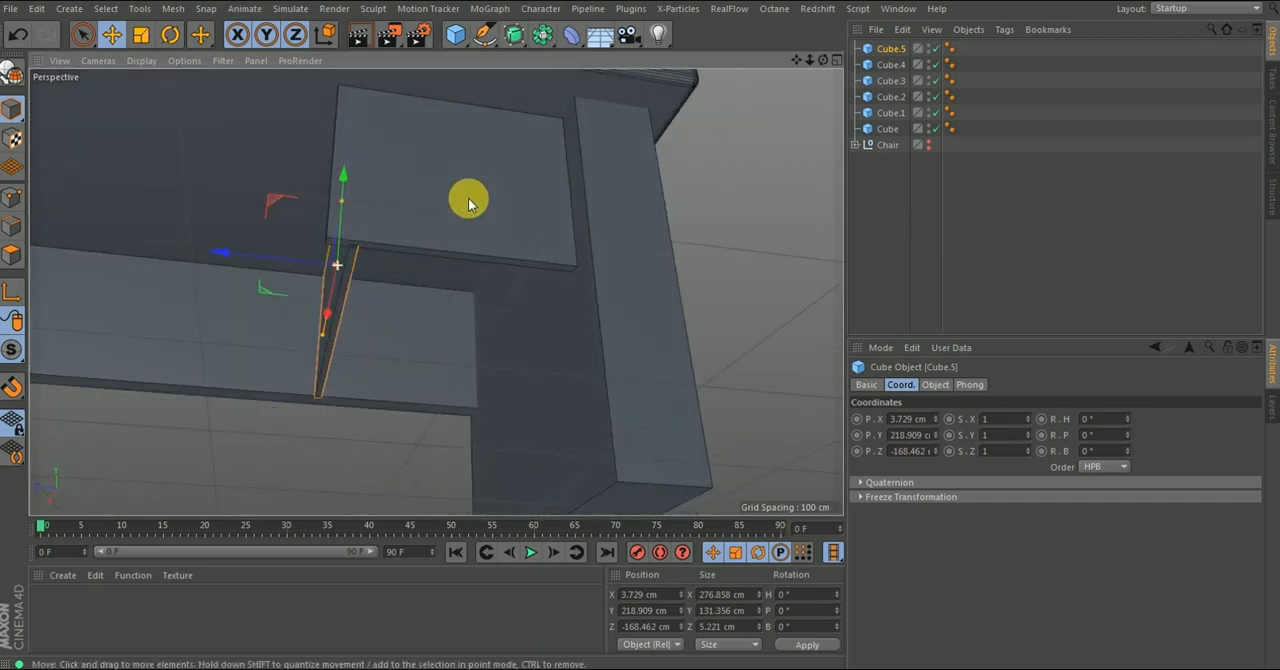
{"action": "left_click_drag", "start_coordinate": [228, 256], "coordinate": [220, 255]}
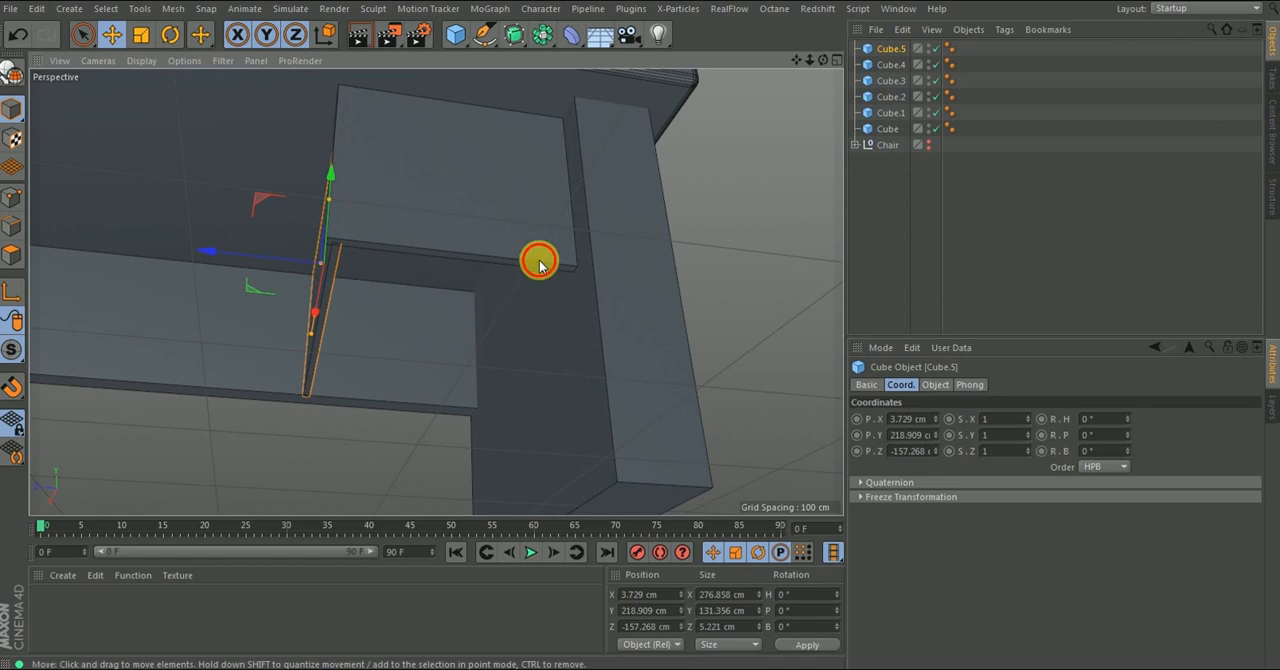
{"action": "left_click_drag", "start_coordinate": [531, 263], "coordinate": [557, 257], "text": "alt"}
{"action": "left_click", "coordinate": [443, 213]}
{"action": "left_click", "coordinate": [443, 208]}
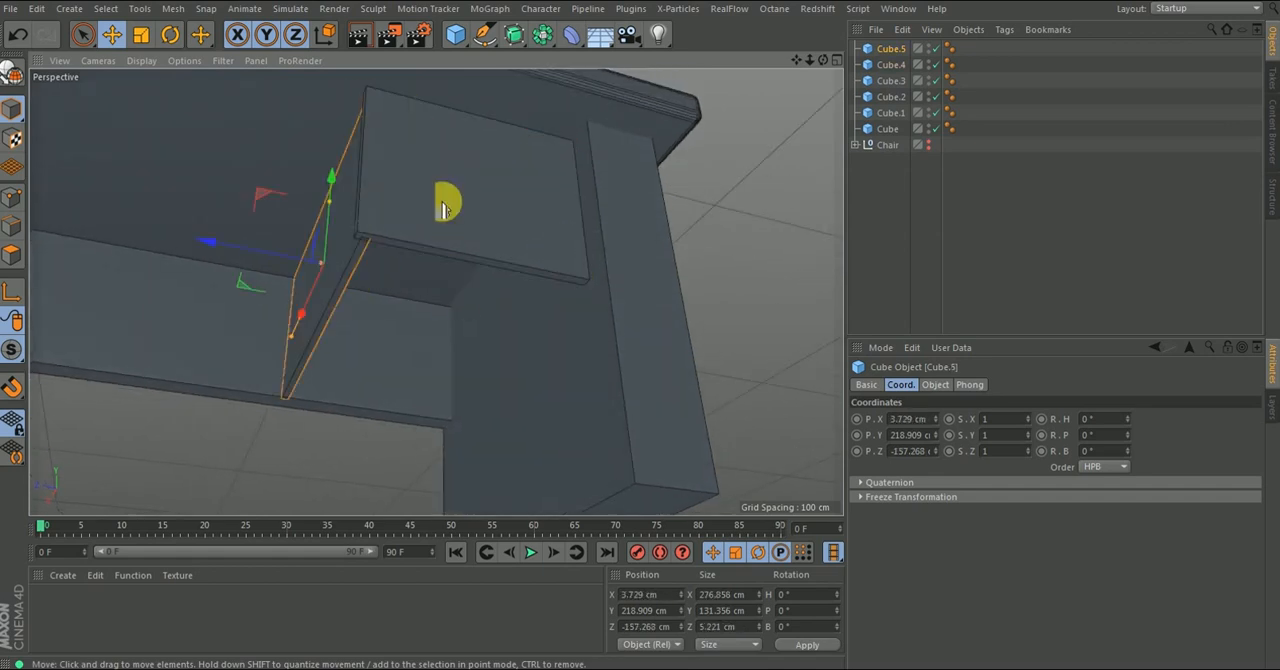
- Duplicate the drawer side as a drawer bottom about 3.4 cm thick and 123 cm wide, and lower it to the drawer's underside
{"action": "left_click_drag", "start_coordinate": [243, 252], "coordinate": [331, 271], "text": "ctrl"}
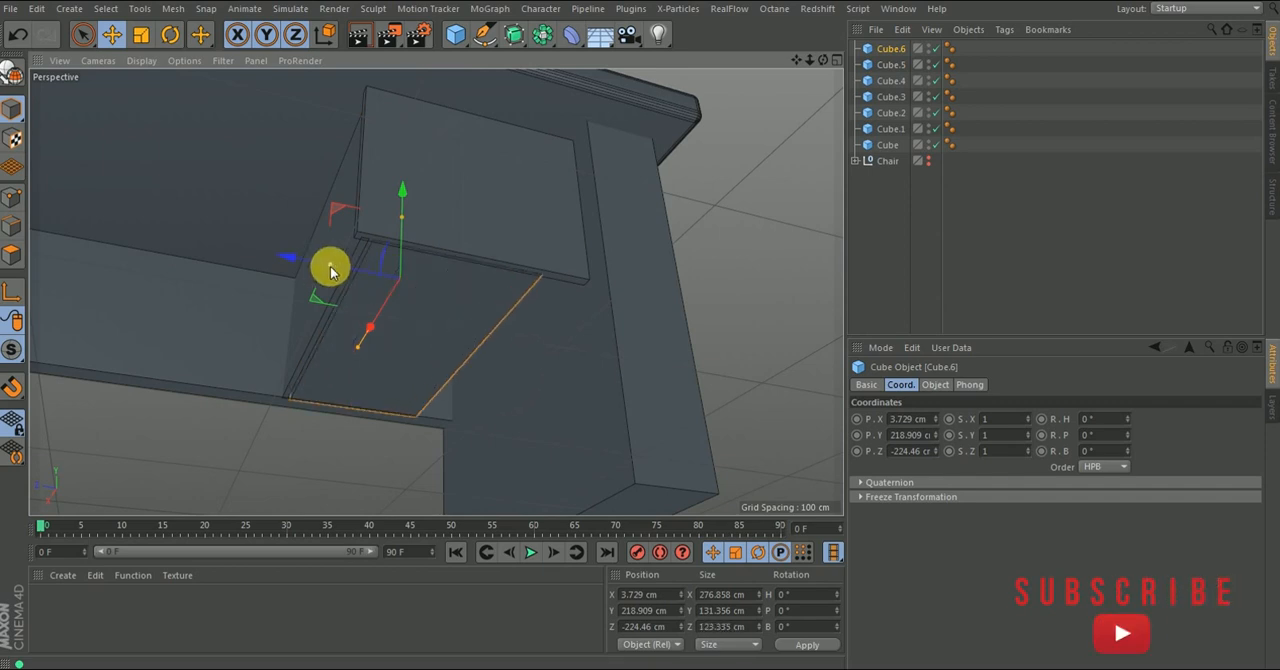
{"action": "left_click_drag", "start_coordinate": [402, 235], "coordinate": [402, 280]}
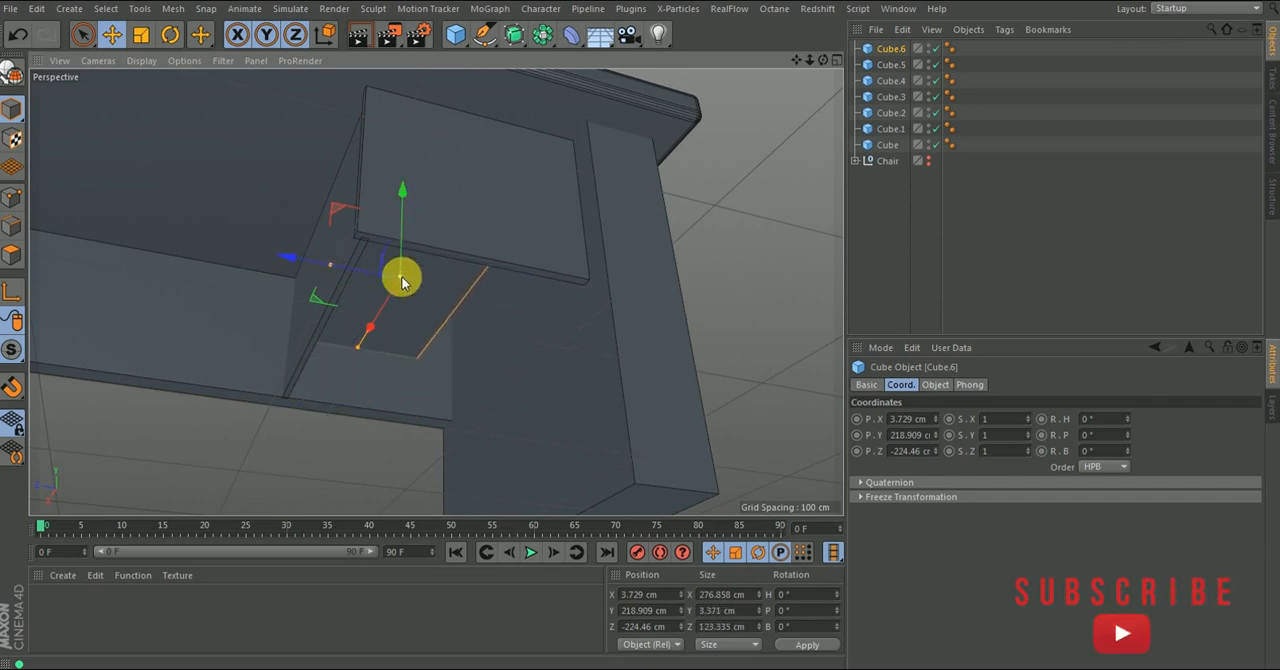
{"action": "left_click_drag", "start_coordinate": [405, 214], "coordinate": [403, 258]}
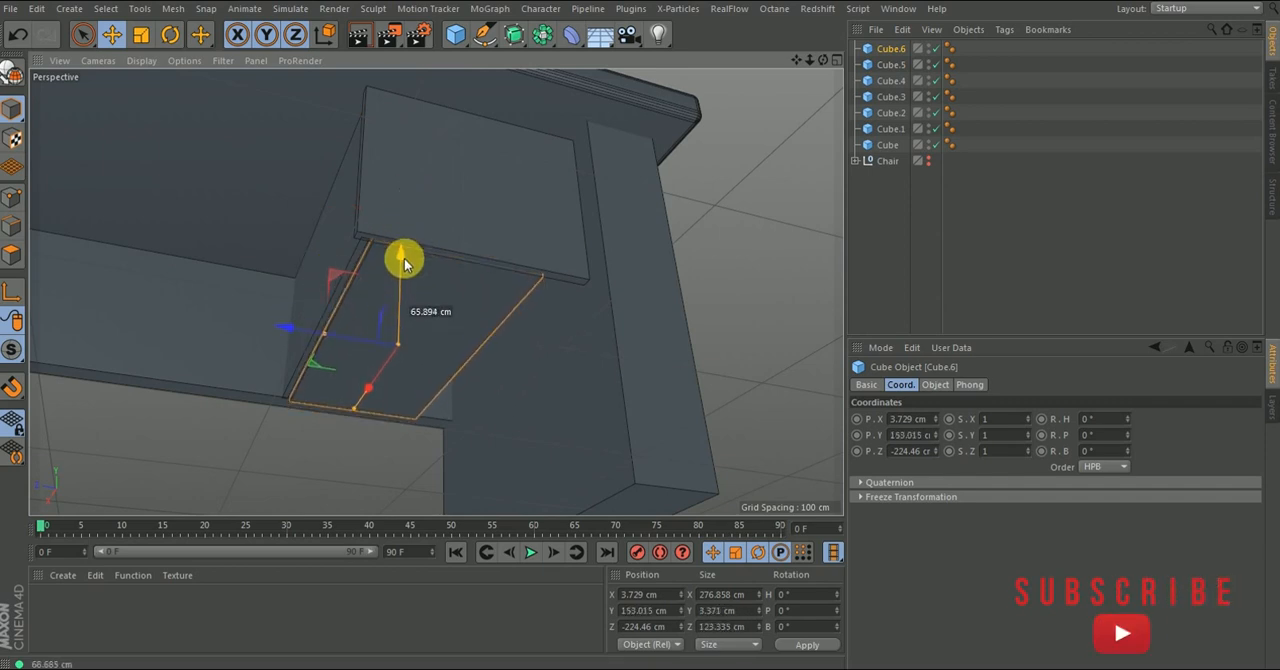
- Widen the drawer bottom to about 167 cm along Z and position it at Y about 158 cm, Z about -239 cm
{"action": "mouse_move", "coordinate": [337, 338]}
{"action": "left_mouse_down"}
{"action": "mouse_move", "coordinate": [308, 336]}
{"action": "mouse_move", "coordinate": [359, 346]}
{"action": "mouse_move", "coordinate": [309, 343]}
{"action": "mouse_move", "coordinate": [380, 331]}
{"action": "mouse_move", "coordinate": [414, 234]}
{"action": "mouse_move", "coordinate": [480, 329]}
{"action": "mouse_move", "coordinate": [338, 341]}
{"action": "left_mouse_up"}
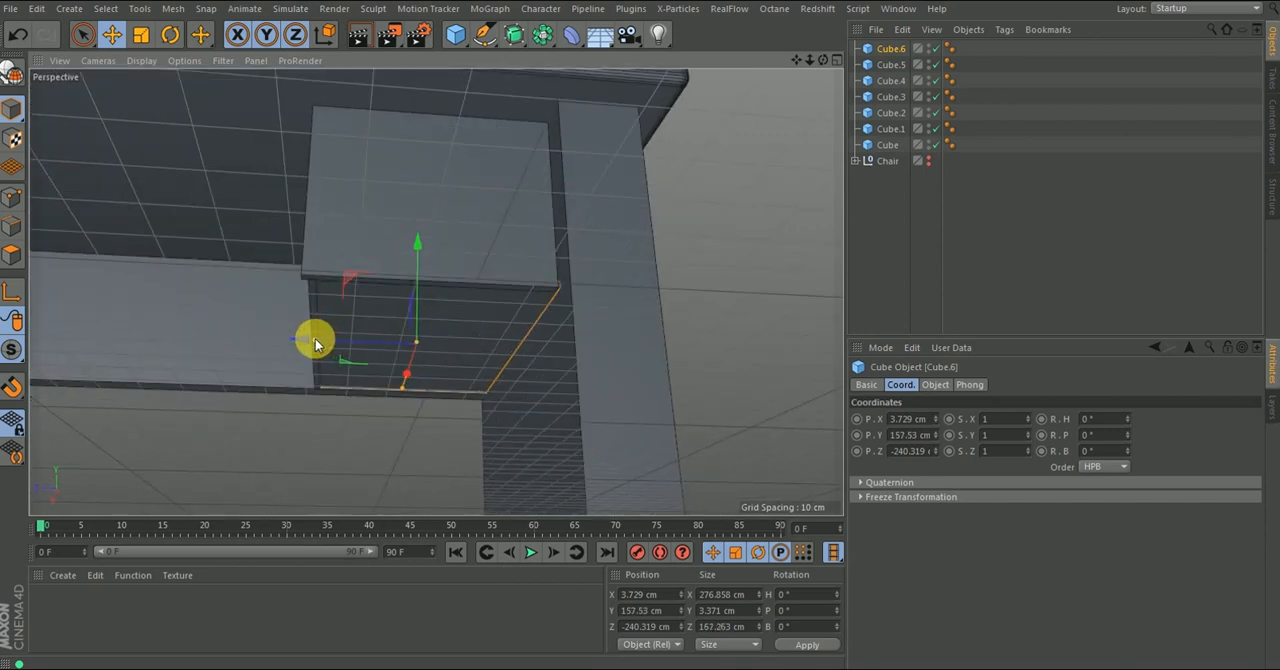
{"action": "left_click_drag", "start_coordinate": [302, 342], "coordinate": [299, 338]}
{"action": "left_click_drag", "start_coordinate": [429, 261], "coordinate": [390, 313], "text": "alt"}
{"action": "right_click_drag", "start_coordinate": [485, 306], "coordinate": [519, 271], "text": "alt"}
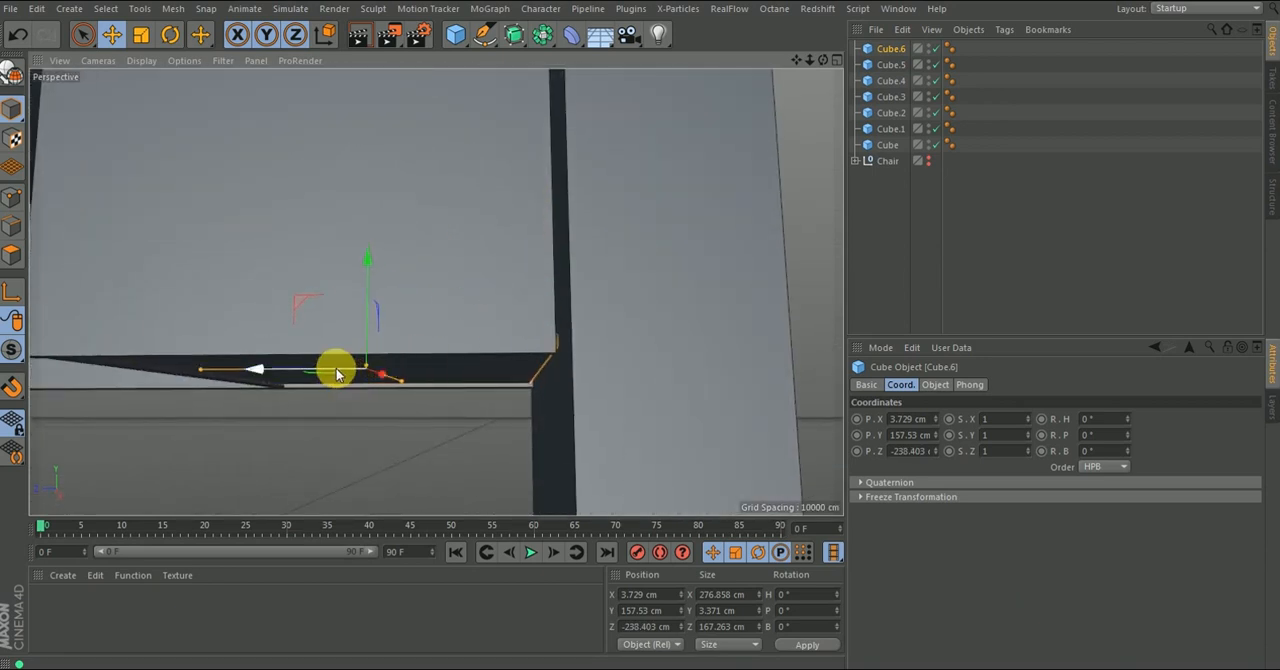
{"action": "left_click_drag", "start_coordinate": [334, 367], "coordinate": [334, 367]}
{"action": "mouse_move", "coordinate": [456, 287]}
{"action": "left_mouse_down", "text": "alt"}
{"action": "mouse_move", "coordinate": [431, 276]}
{"action": "mouse_move", "coordinate": [439, 285]}
{"action": "left_mouse_up", "text": "alt"}
{"action": "right_click_drag", "start_coordinate": [474, 270], "coordinate": [471, 341], "text": "alt"}
{"action": "left_click_drag", "start_coordinate": [366, 286], "coordinate": [476, 298], "text": "alt"}
{"action": "right_click_drag", "start_coordinate": [323, 322], "coordinate": [366, 266], "text": "alt"}
{"action": "left_click_drag", "start_coordinate": [409, 332], "coordinate": [443, 329]}
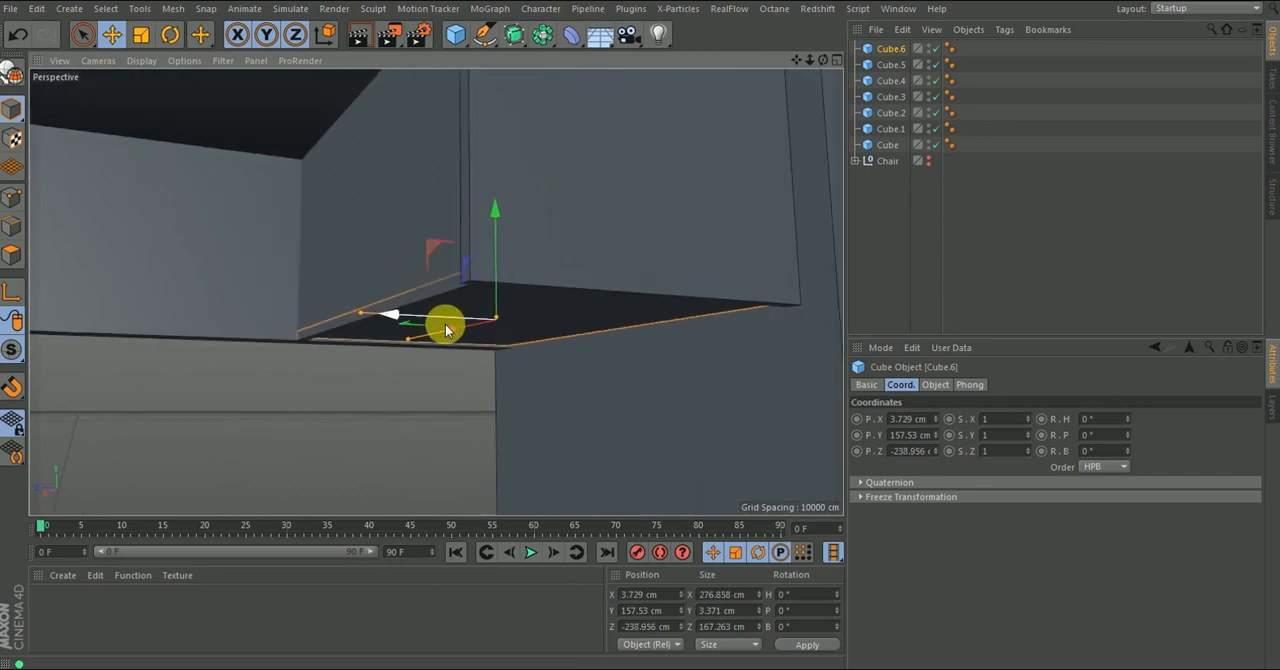
- Select the drawer's bottom, side and front panels together and shift them along Z toward the leg, to about -203 cm
{"action": "left_click", "coordinate": [398, 210], "text": "shift"}
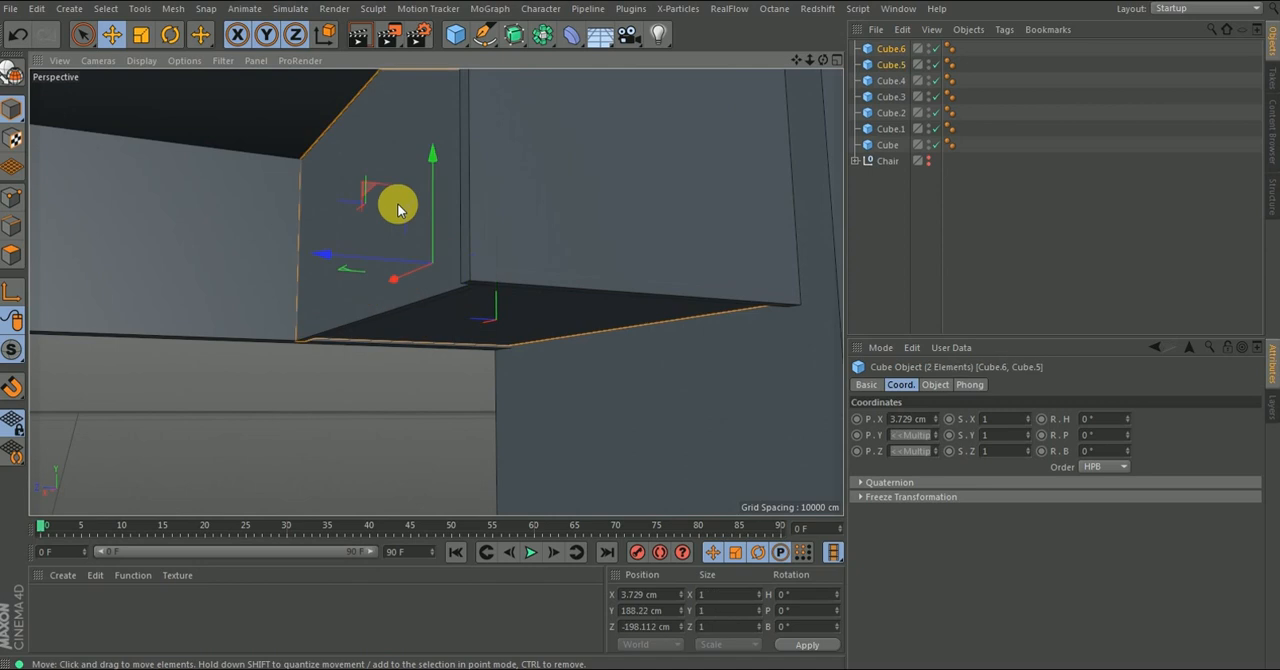
{"action": "left_click", "coordinate": [558, 208], "text": "shift"}
{"action": "scroll", "coordinate": [341, 258], "scroll_direction": "down", "scroll_amount": 2}
{"action": "left_click_drag", "start_coordinate": [483, 258], "coordinate": [396, 289], "text": "alt"}
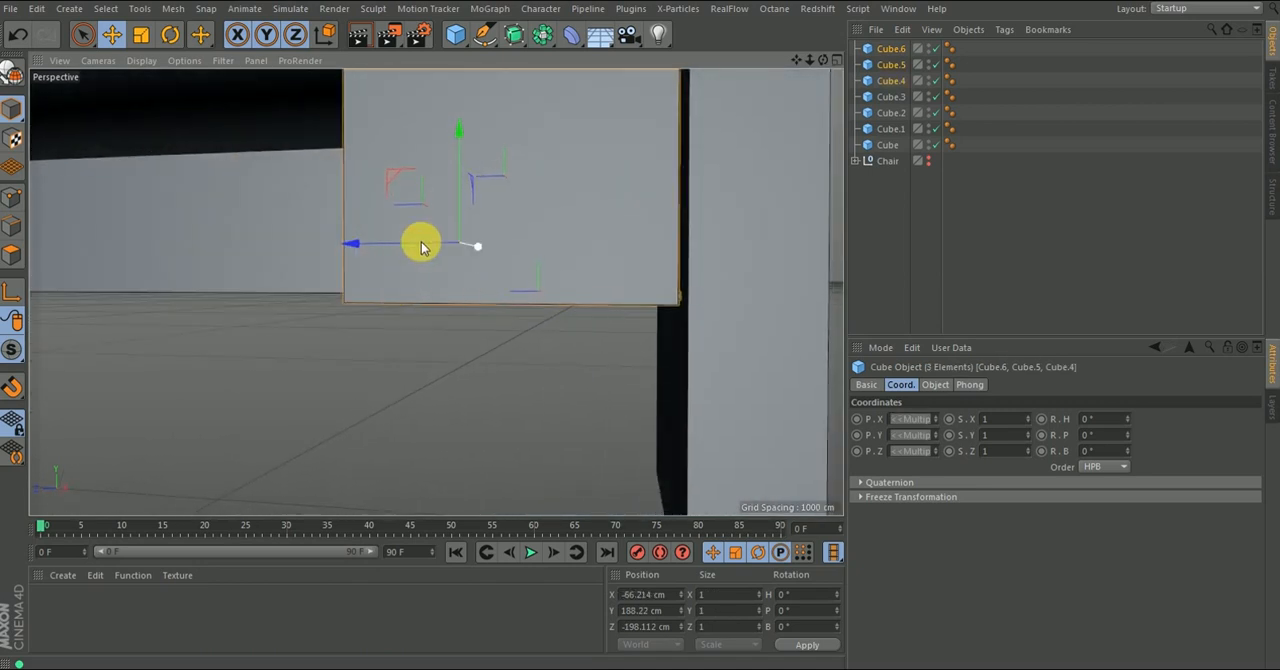
{"action": "left_click_drag", "start_coordinate": [371, 249], "coordinate": [380, 255]}
{"action": "left_click_drag", "start_coordinate": [380, 255], "coordinate": [630, 228], "text": "alt"}
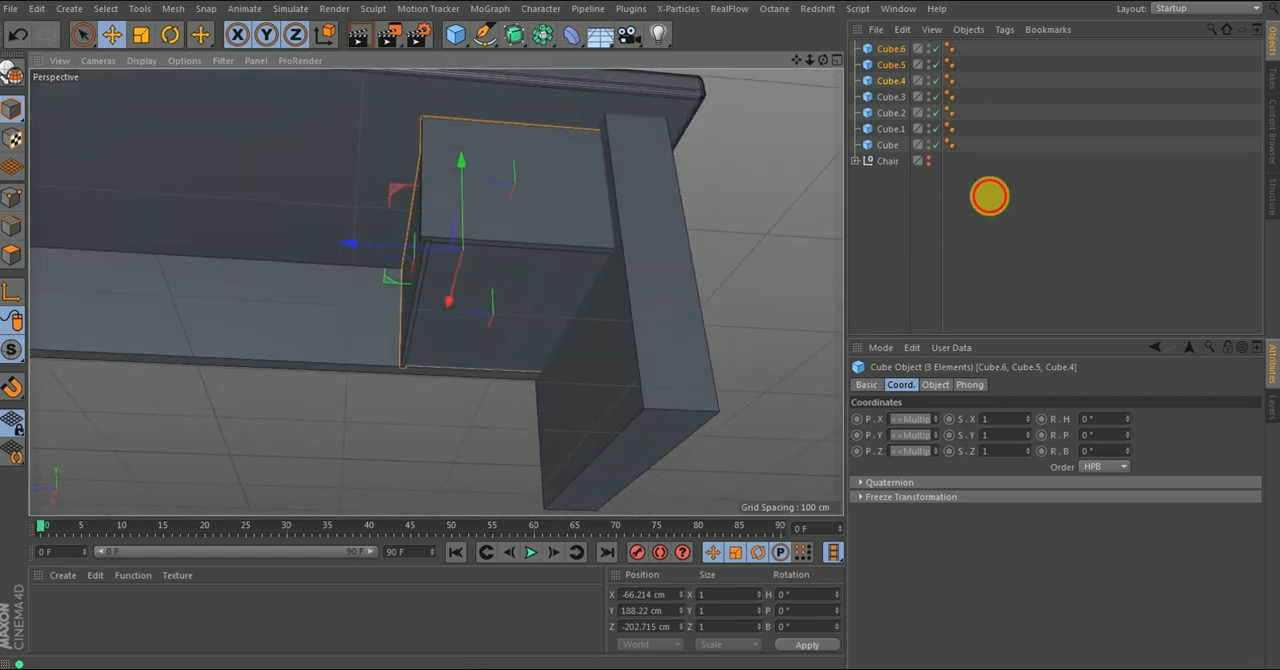
{"action": "left_click", "coordinate": [988, 197]}
{"action": "left_click_drag", "start_coordinate": [516, 183], "coordinate": [510, 222], "text": "alt"}
{"action": "scroll", "coordinate": [496, 196], "scroll_direction": "down", "scroll_amount": 4}
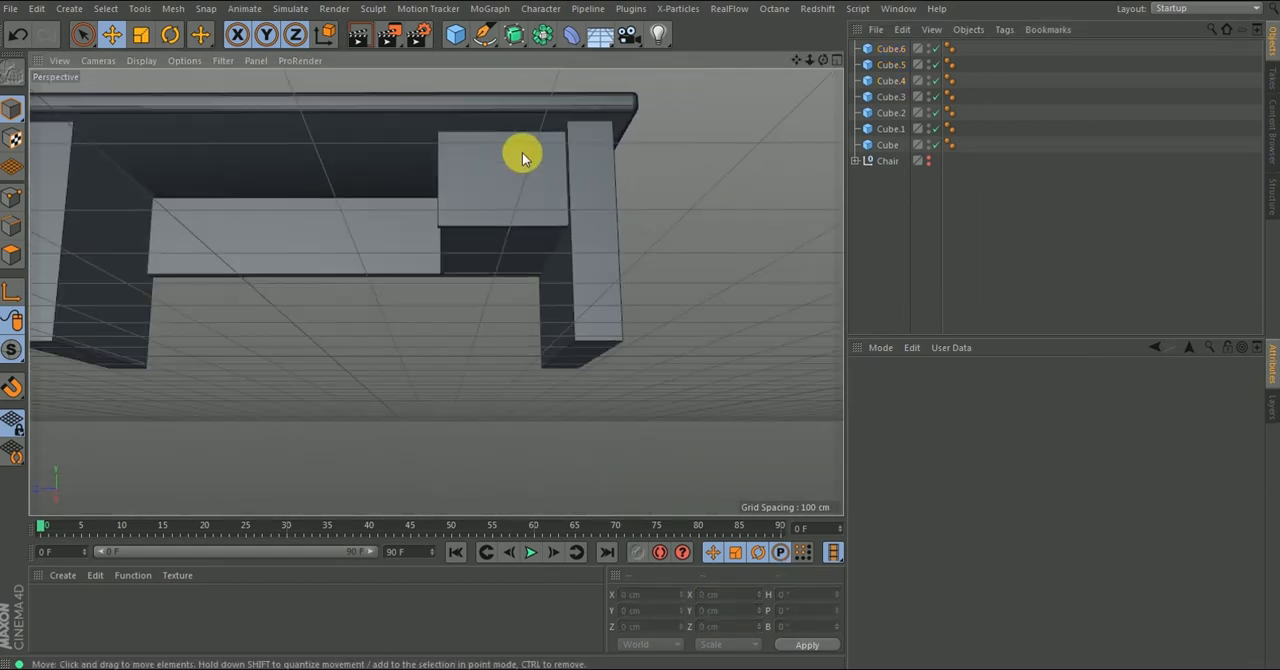
- Add a cylinder, rotate its bank to -90°, and shrink it to about 20 cm in diameter and 36 cm in height
{"action": "left_click_drag", "start_coordinate": [522, 154], "coordinate": [521, 234], "text": "alt"}
{"action": "left_click", "coordinate": [460, 37]}
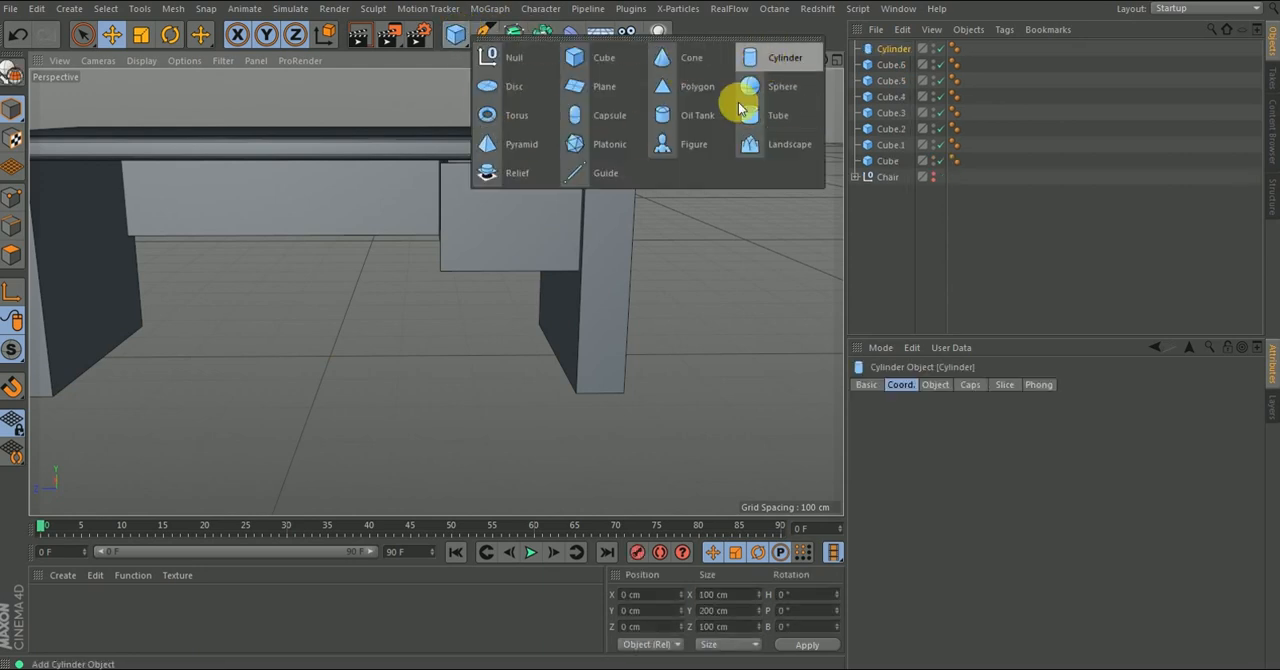
{"action": "left_click", "coordinate": [762, 62]}
{"action": "scroll", "coordinate": [380, 294], "scroll_direction": "down", "scroll_amount": 4}
{"action": "scroll", "coordinate": [366, 330], "scroll_direction": "up", "scroll_amount": 4}
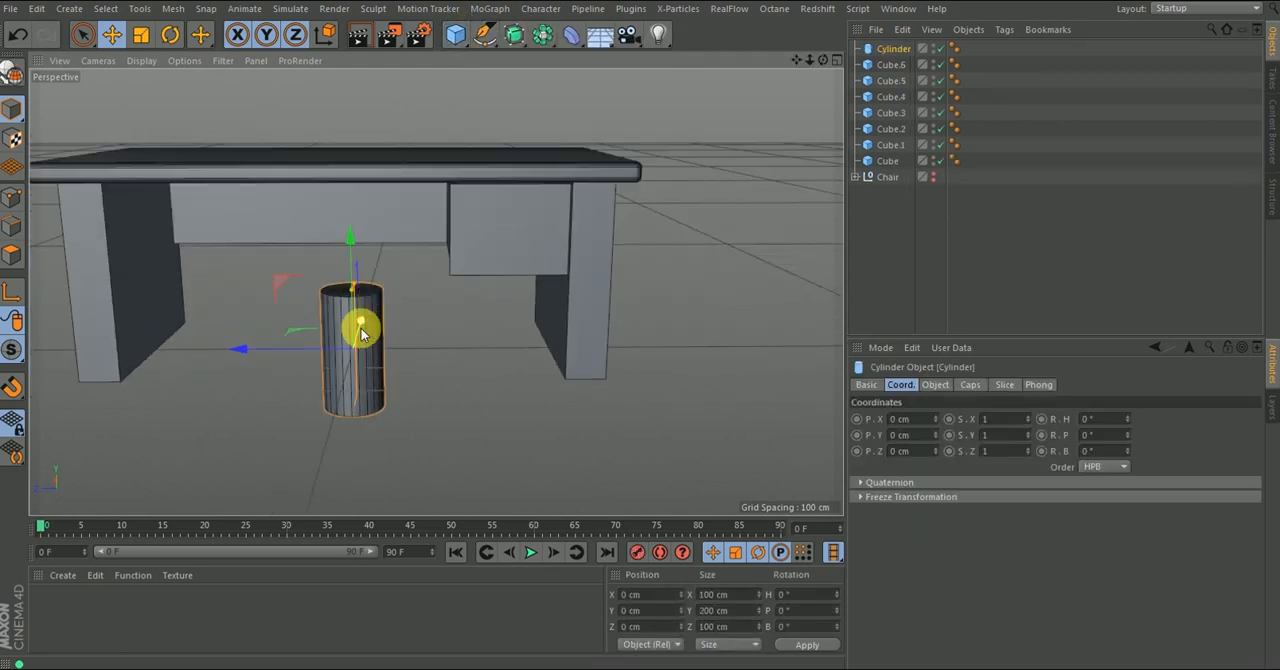
{"action": "key", "text": "r"}
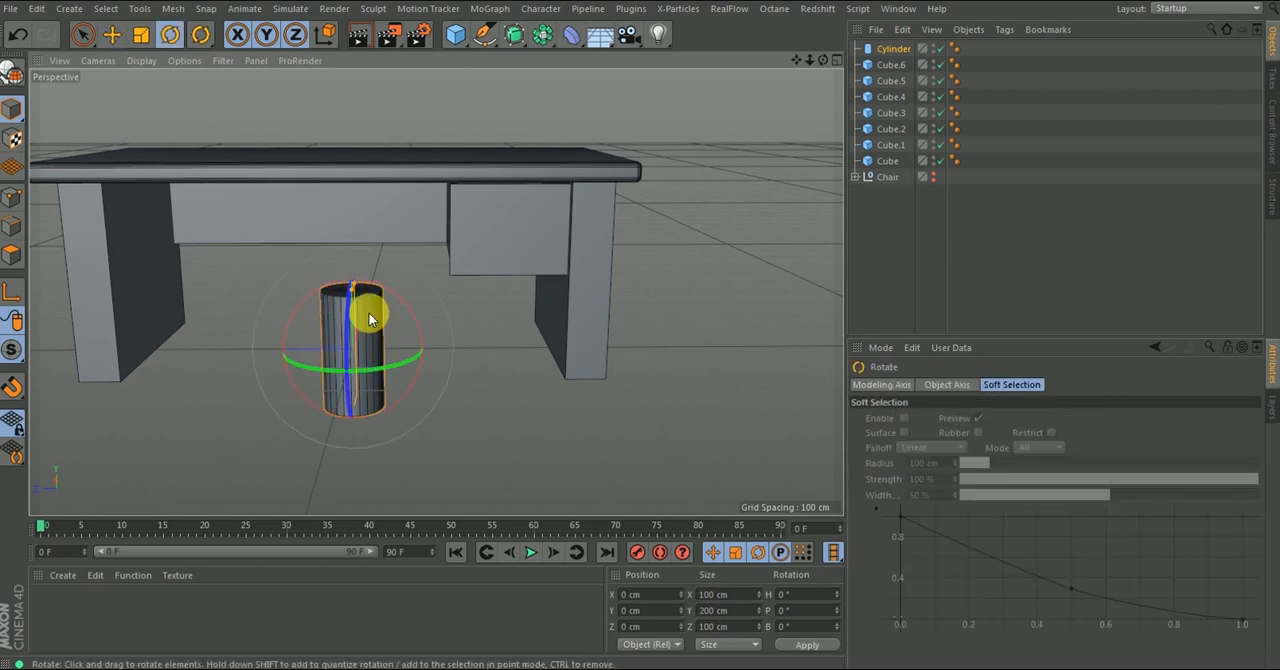
{"action": "left_click_drag", "start_coordinate": [356, 327], "coordinate": [343, 491]}
{"action": "mouse_move", "coordinate": [366, 374]}
{"action": "left_mouse_down", "text": "alt"}
{"action": "mouse_move", "coordinate": [435, 367]}
{"action": "mouse_move", "coordinate": [428, 385]}
{"action": "mouse_move", "coordinate": [375, 369]}
{"action": "mouse_move", "coordinate": [340, 330]}
{"action": "mouse_move", "coordinate": [385, 383]}
{"action": "left_mouse_up", "text": "alt"}
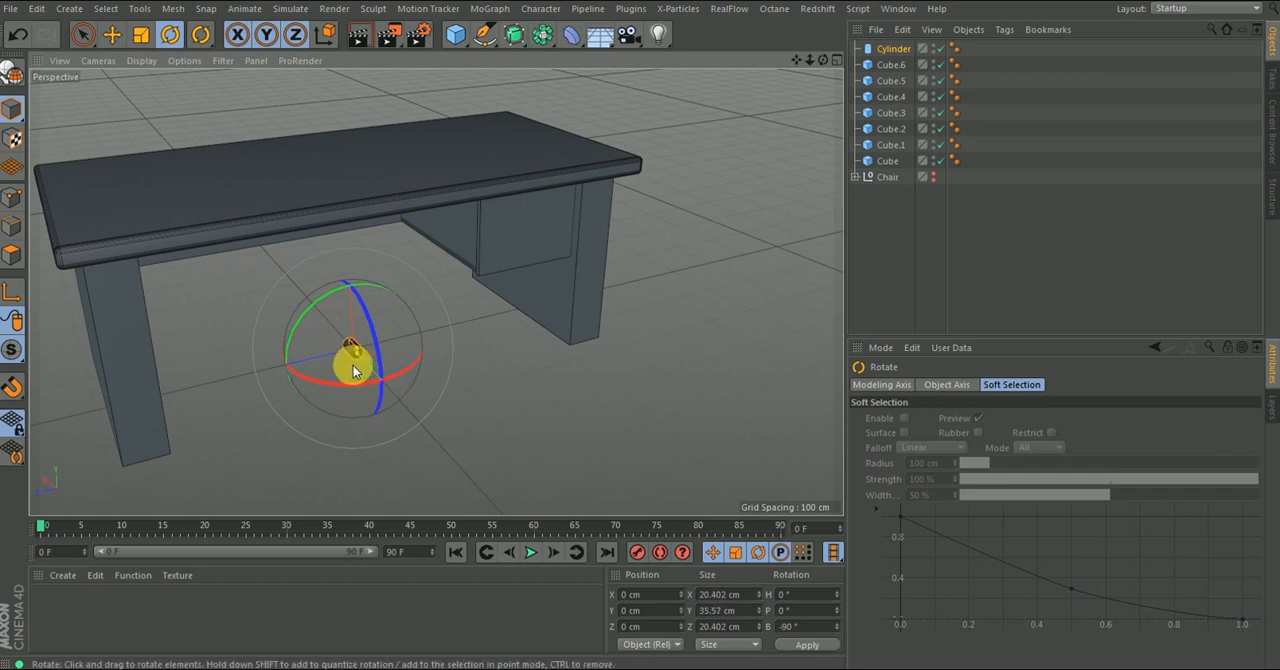
- Place the cylinder as a knob on the drawer front at about X -142, Y 223, Z -243 cm, reduced to about 19 cm in diameter and height
{"action": "key", "text": "e"}
{"action": "left_click_drag", "start_coordinate": [292, 364], "coordinate": [420, 336]}
{"action": "left_click_drag", "start_coordinate": [495, 262], "coordinate": [480, 143]}
{"action": "mouse_move", "coordinate": [560, 270]}
{"action": "left_mouse_down"}
{"action": "mouse_move", "coordinate": [594, 312]}
{"action": "mouse_move", "coordinate": [532, 250]}
{"action": "mouse_move", "coordinate": [537, 260]}
{"action": "left_mouse_up"}
{"action": "right_click_drag", "start_coordinate": [532, 254], "coordinate": [527, 141], "text": "alt"}
{"action": "left_click_drag", "start_coordinate": [525, 136], "coordinate": [523, 79]}
{"action": "left_click_drag", "start_coordinate": [548, 186], "coordinate": [520, 77], "text": "alt"}
{"action": "left_click_drag", "start_coordinate": [555, 150], "coordinate": [605, 244], "text": "alt"}
{"action": "right_click_drag", "start_coordinate": [535, 184], "coordinate": [555, 120], "text": "alt"}
{"action": "left_click_drag", "start_coordinate": [554, 214], "coordinate": [540, 181]}
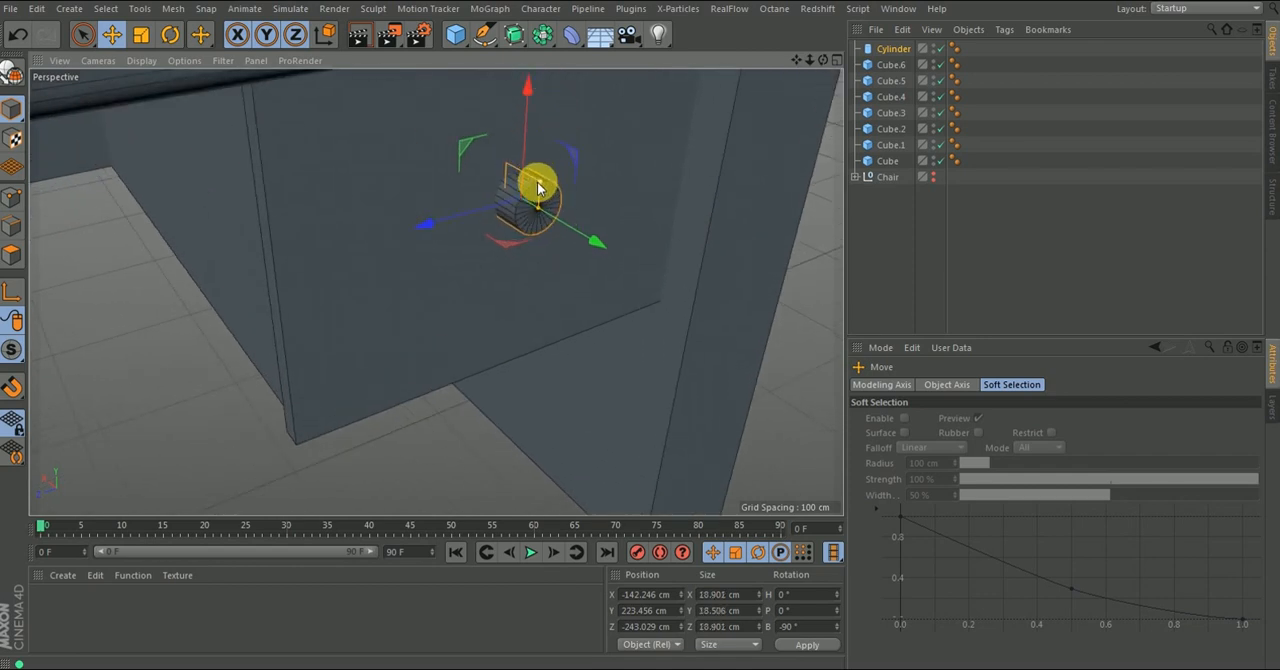
- Raise the drawer's knob cylinder to Y about 227 cm and slim it to about 16 cm in diameter
{"action": "left_click_drag", "start_coordinate": [536, 116], "coordinate": [527, 72]}
{"action": "scroll", "coordinate": [535, 165], "scroll_direction": "down", "scroll_amount": 3}
{"action": "left_click_drag", "start_coordinate": [549, 211], "coordinate": [516, 168], "text": "alt"}
- Add a sphere, make it a child of the knob cylinder, and reset its X, Y and Z position to 0 cm
{"action": "left_click", "coordinate": [455, 34]}
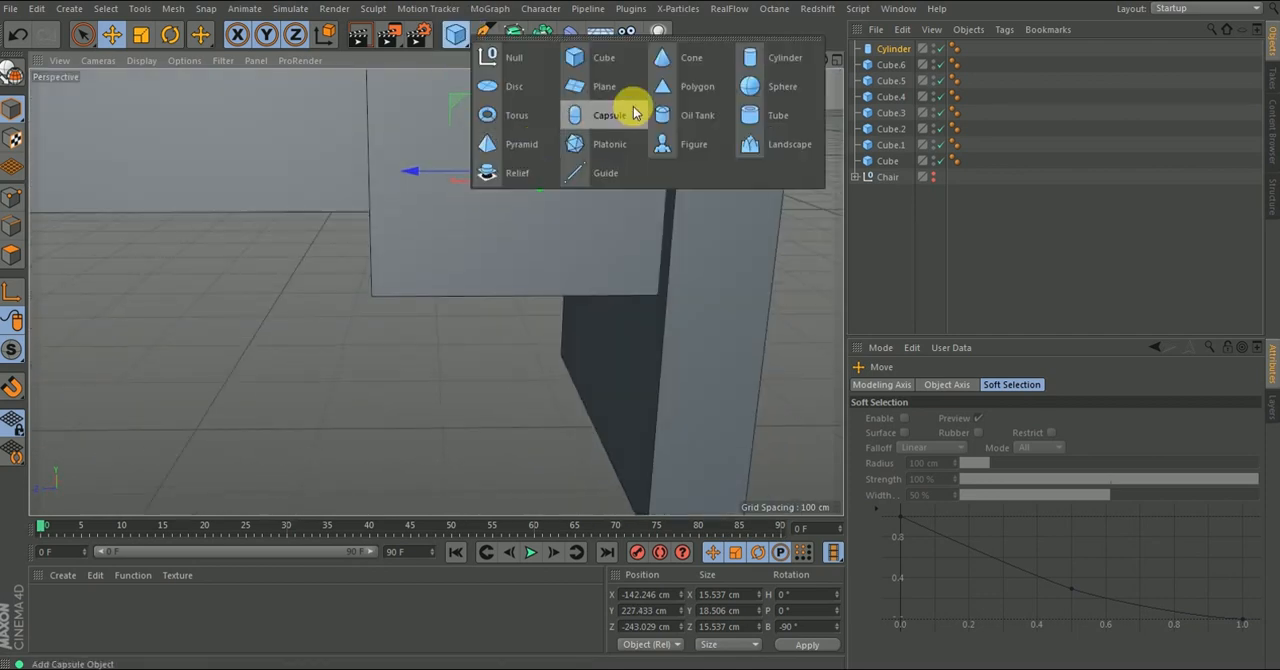
{"action": "left_click", "coordinate": [741, 92]}
{"action": "left_click_drag", "start_coordinate": [889, 49], "coordinate": [893, 74]}
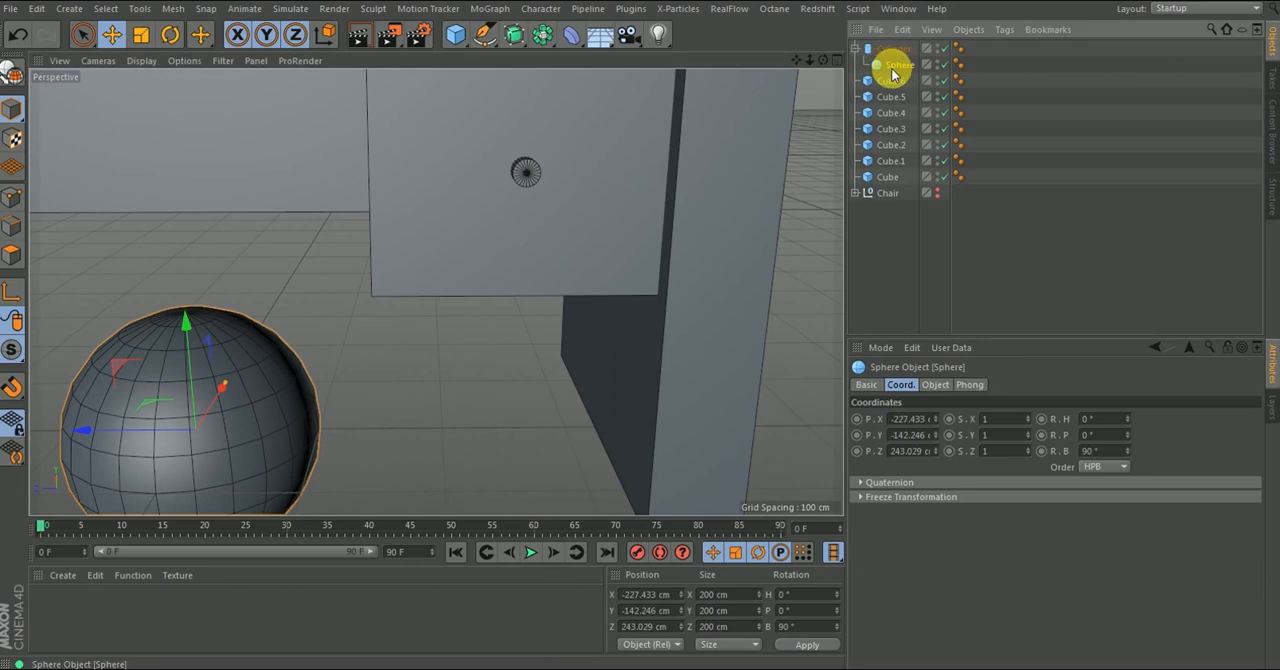
{"action": "right_click", "coordinate": [936, 420]}
{"action": "right_click", "coordinate": [937, 437]}
{"action": "right_click", "coordinate": [936, 452]}
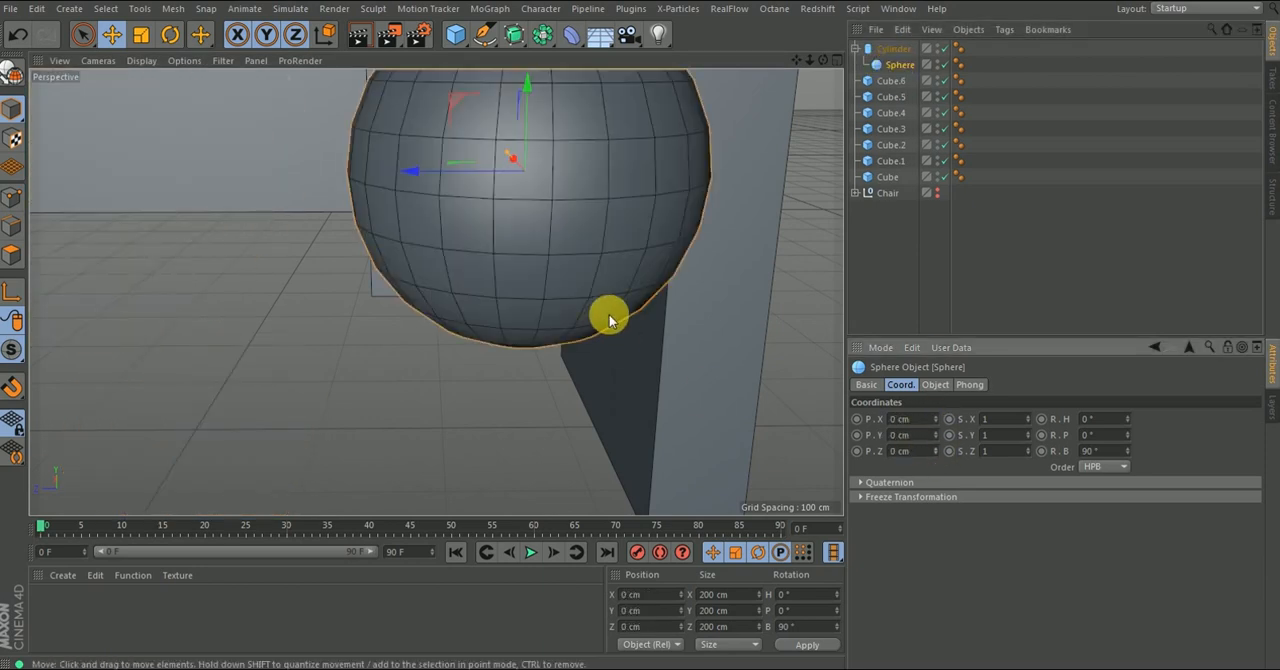
- Shrink the sphere to about 25 cm and place it at the cylinder's outer end, at local Y about 14 cm
{"action": "key", "text": "o"}
{"action": "left_click_drag", "start_coordinate": [536, 197], "coordinate": [686, 234]}
{"action": "left_click_drag", "start_coordinate": [447, 218], "coordinate": [663, 240]}
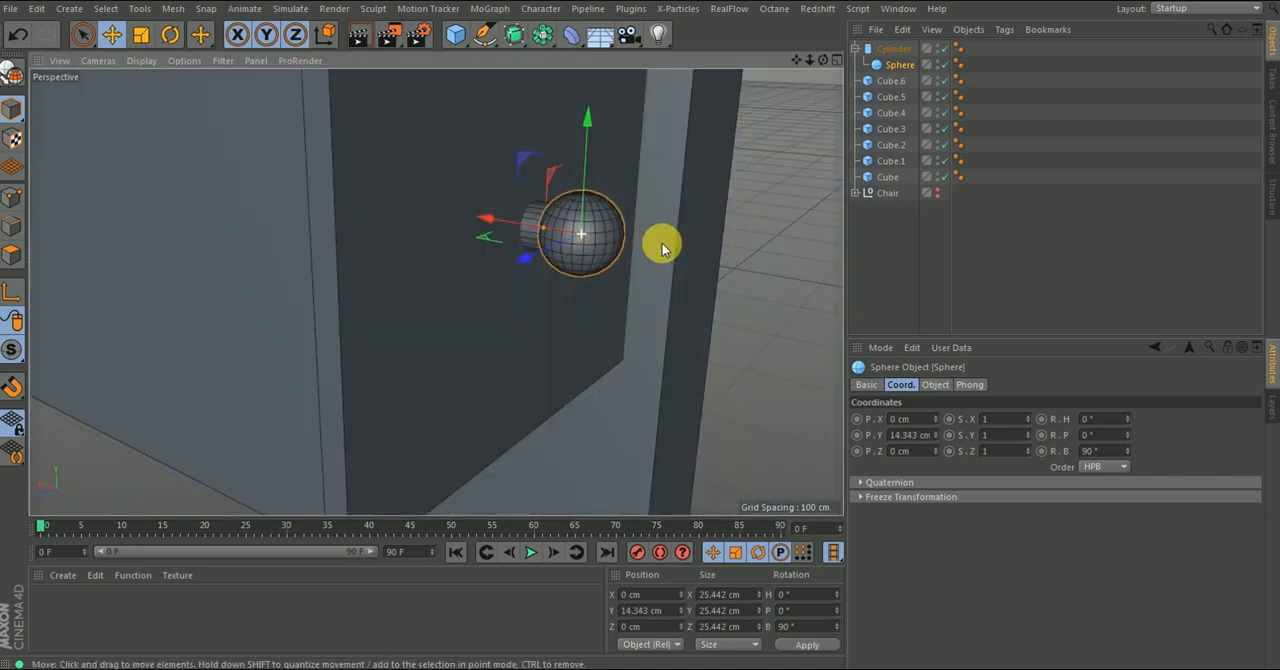
- Thin the knob's cylinder stem to about 8 cm in diameter and check the finished knob on the table
{"action": "scroll", "coordinate": [557, 180], "scroll_direction": "up", "scroll_amount": 3}
{"action": "left_click", "coordinate": [552, 202]}
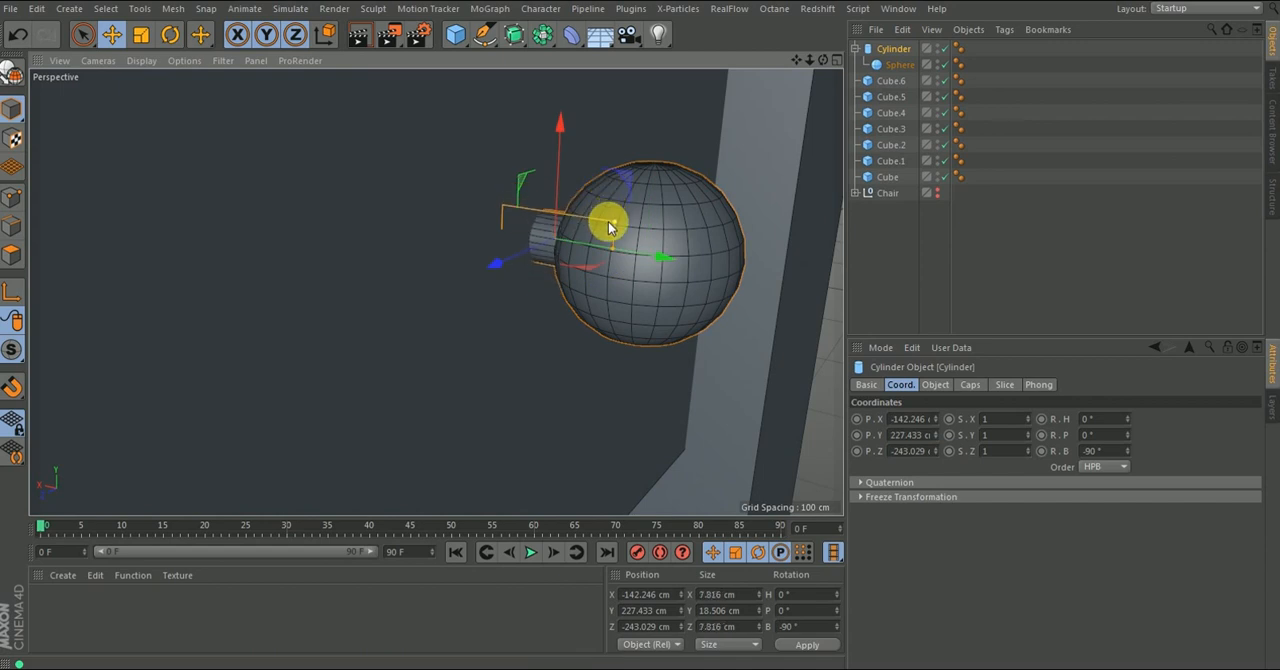
{"action": "left_click", "coordinate": [885, 63]}
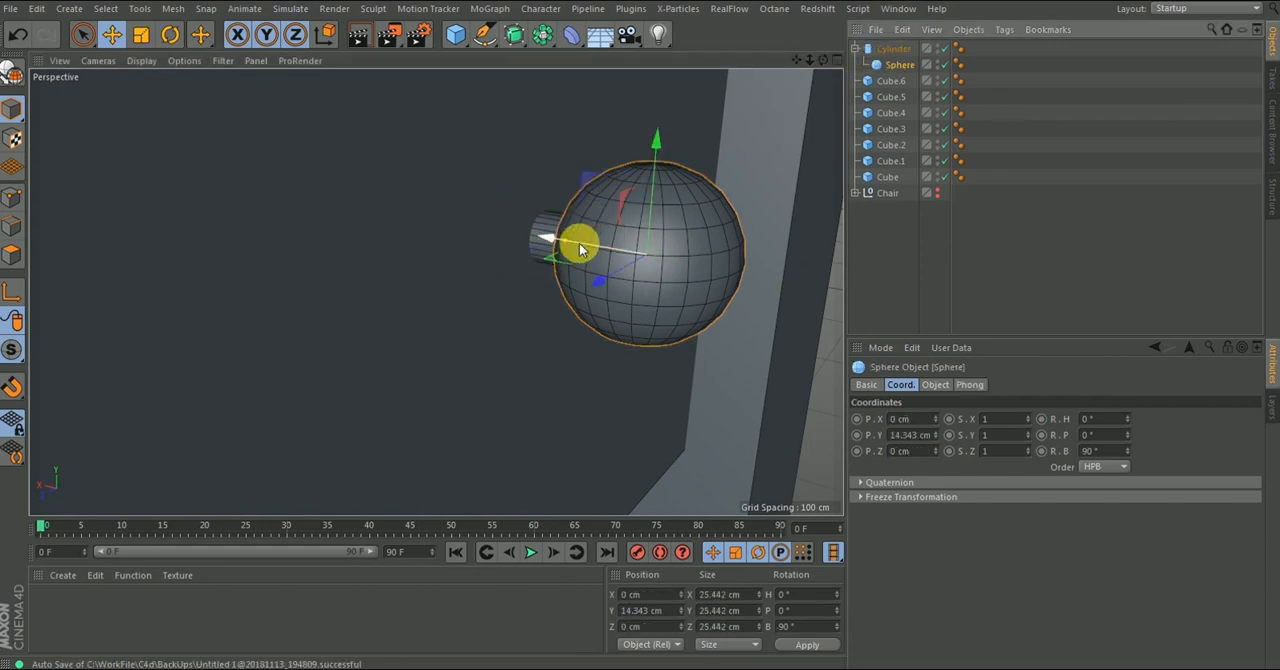
{"action": "left_click_drag", "start_coordinate": [590, 245], "coordinate": [586, 245]}
{"action": "left_click_drag", "start_coordinate": [727, 235], "coordinate": [614, 223], "text": "alt"}
{"action": "right_click_drag", "start_coordinate": [614, 223], "coordinate": [604, 384], "text": "alt"}
{"action": "left_click", "coordinate": [1166, 238]}
{"action": "right_click_drag", "start_coordinate": [709, 253], "coordinate": [662, 338], "text": "alt"}
{"action": "mouse_move", "coordinate": [668, 250]}
{"action": "left_mouse_down", "text": "alt"}
{"action": "mouse_move", "coordinate": [770, 281]}
{"action": "mouse_move", "coordinate": [662, 253]}
{"action": "left_mouse_up", "text": "alt"}
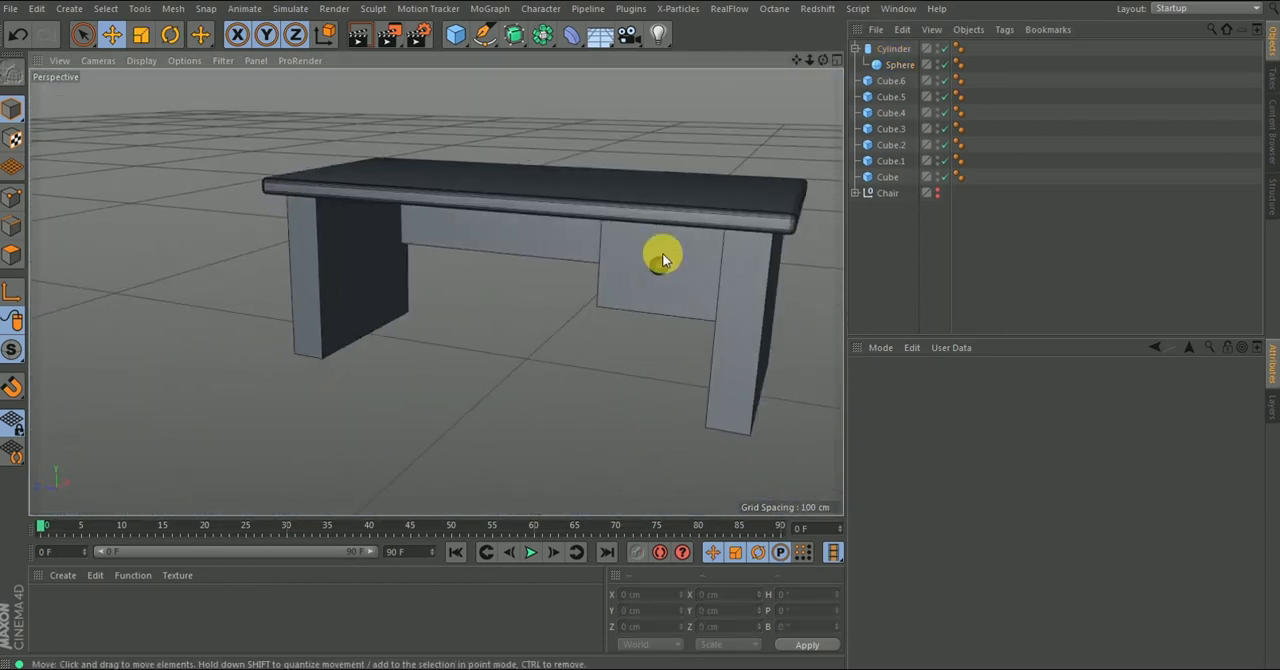
{"action": "right_click_drag", "start_coordinate": [662, 253], "coordinate": [650, 290], "text": "alt"}
- Collapse the cylinder's hierarchy, add a null object and rename it table
{"action": "left_click", "coordinate": [888, 177]}
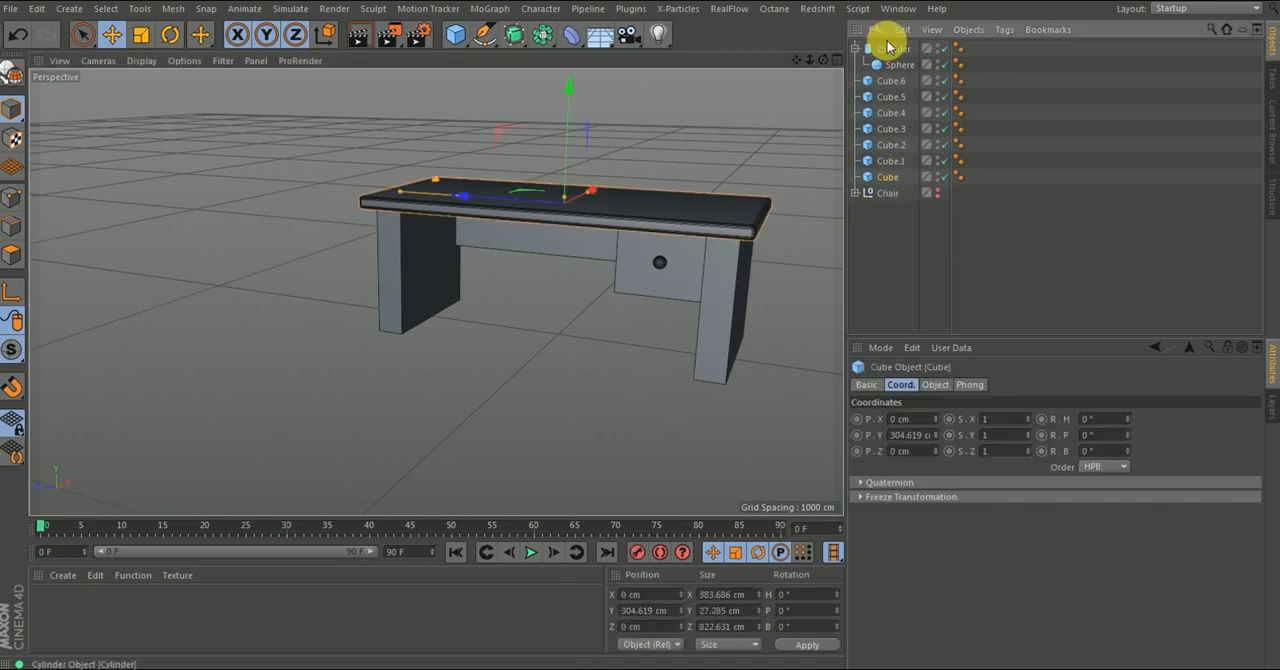
{"action": "left_click", "coordinate": [857, 49]}
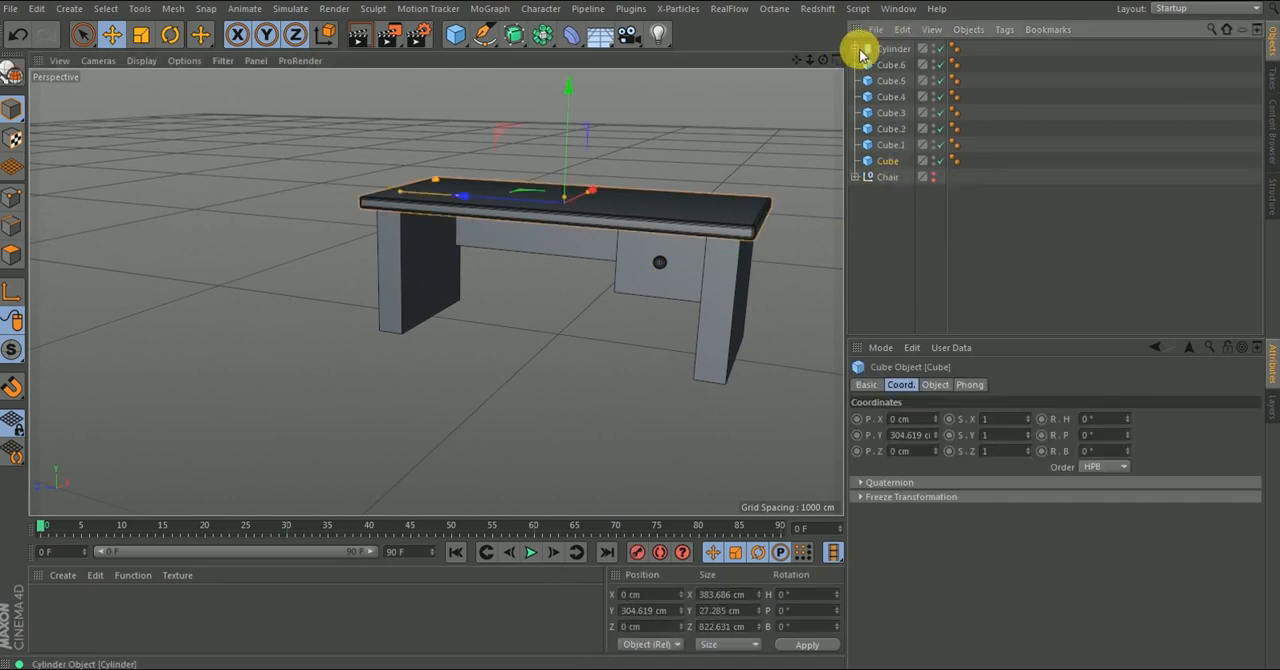
{"action": "left_click", "coordinate": [455, 35]}
{"action": "left_click", "coordinate": [497, 61]}
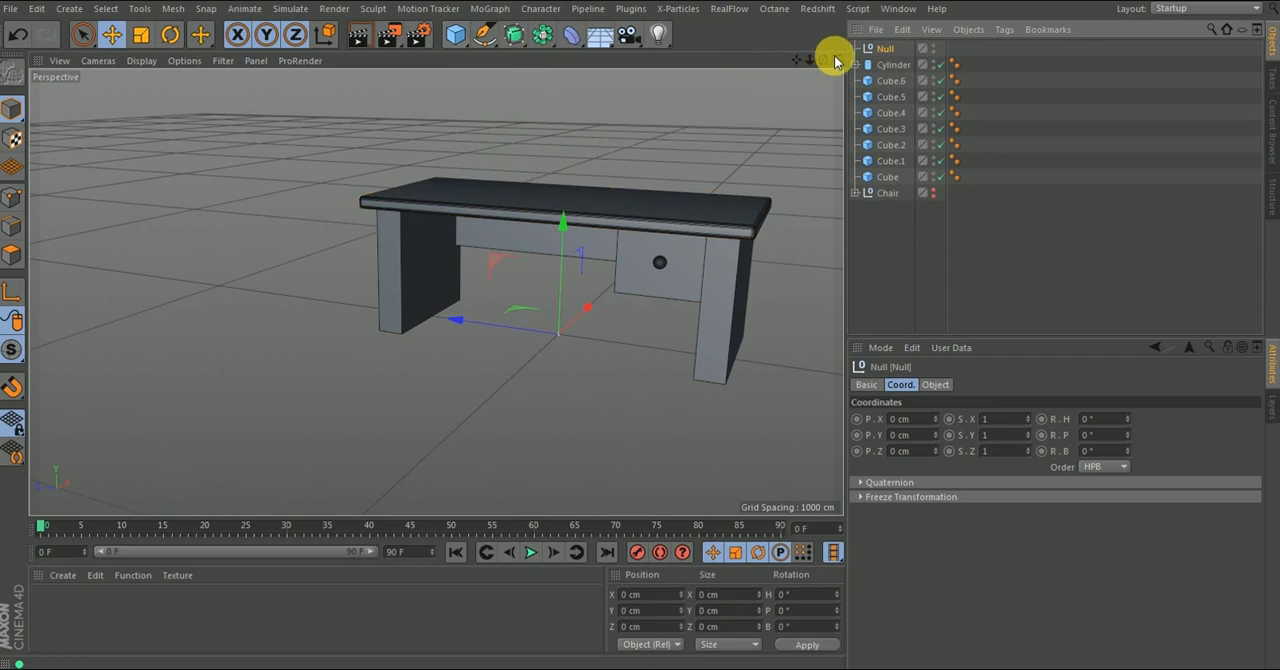
{"action": "double_click", "coordinate": [881, 50]}
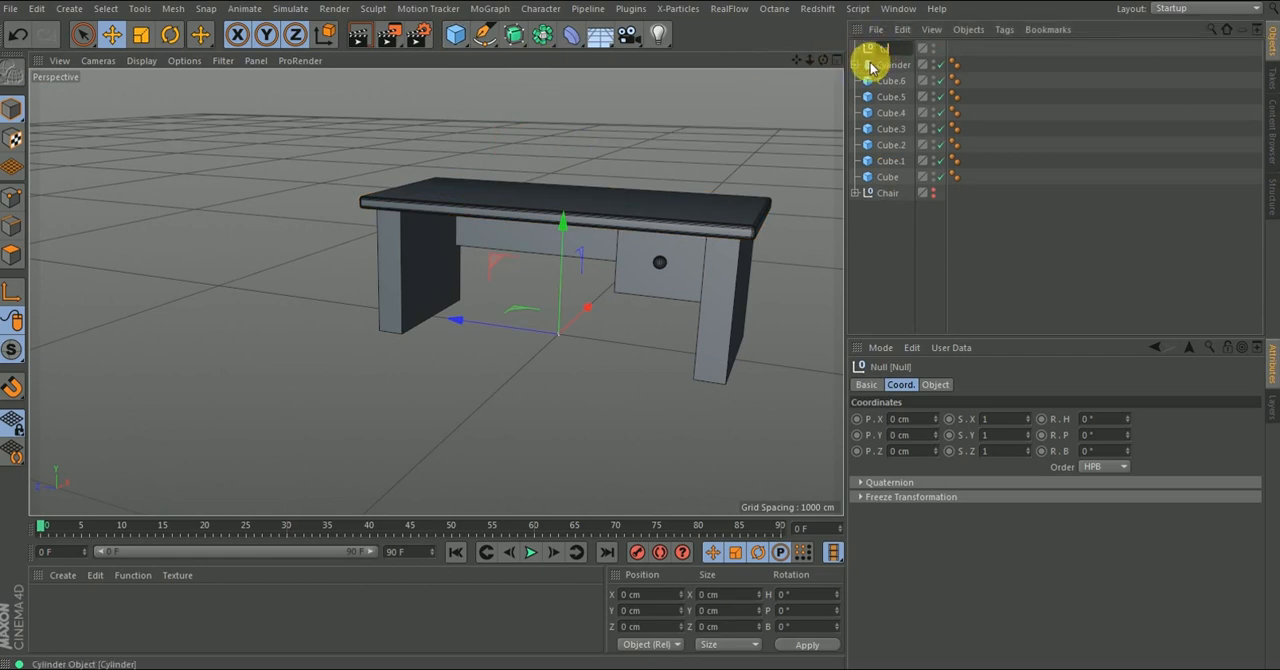
{"action": "key", "text": "Return"}
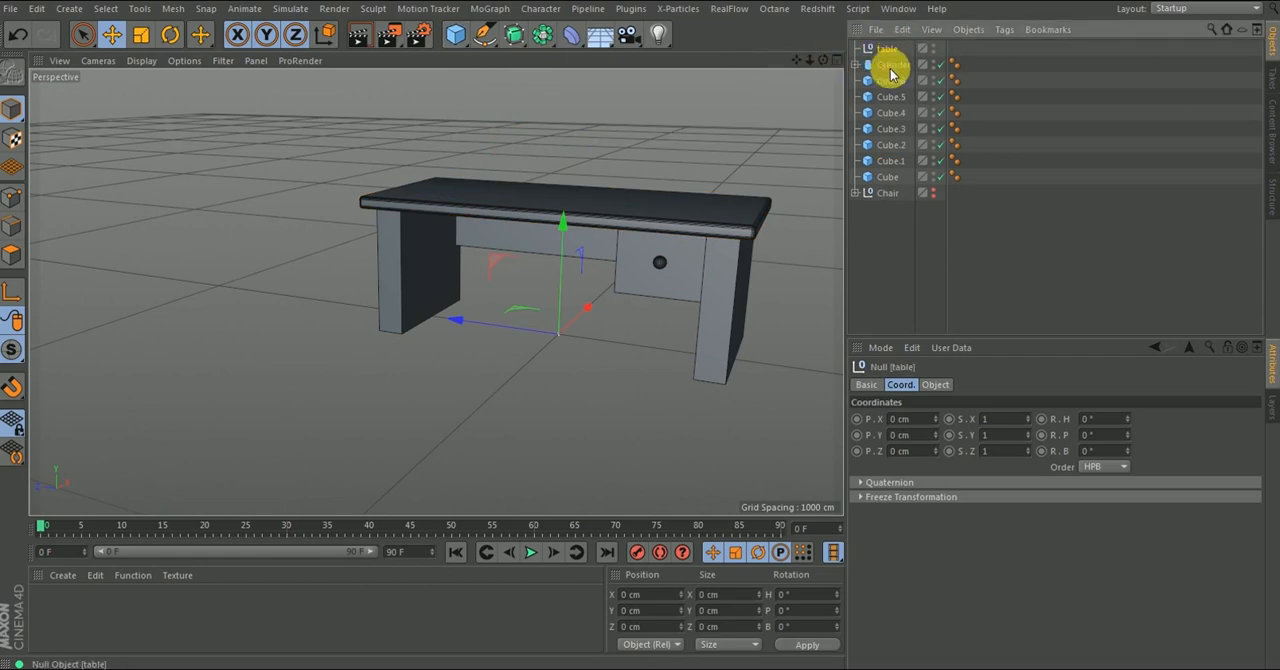
- Select all the table parts from Cylinder through Cube and group them under the table null
{"action": "left_click", "coordinate": [887, 66]}
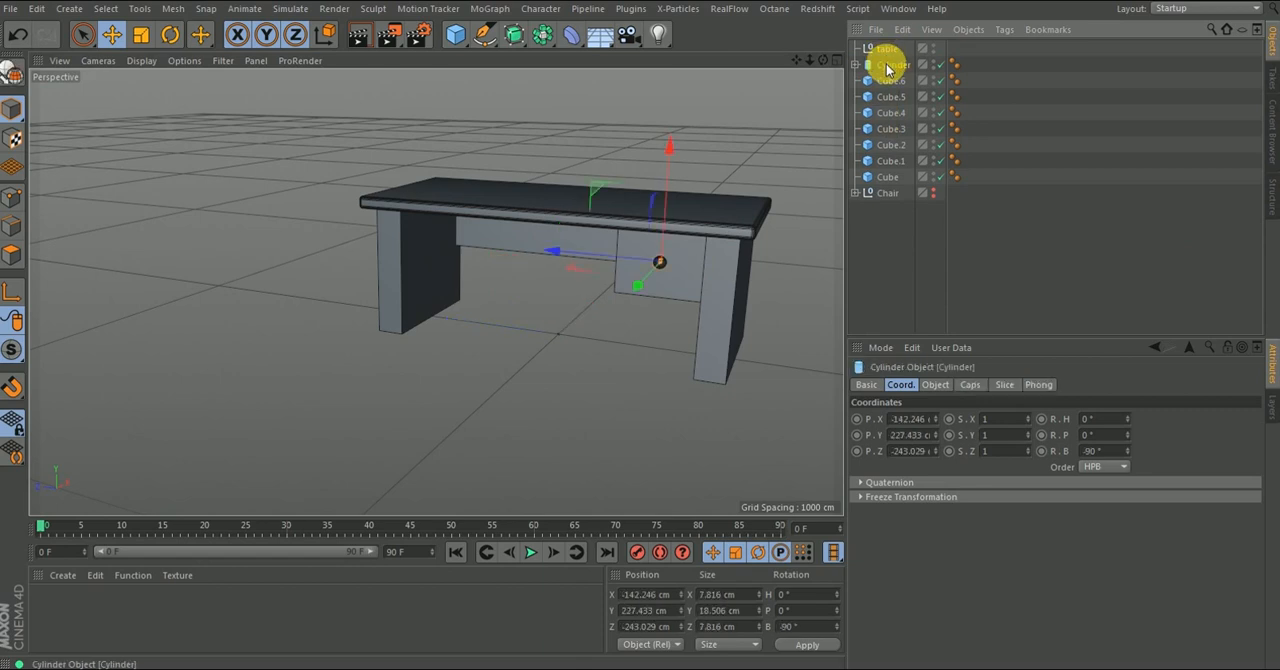
{"action": "left_click", "coordinate": [869, 177], "text": "shift"}
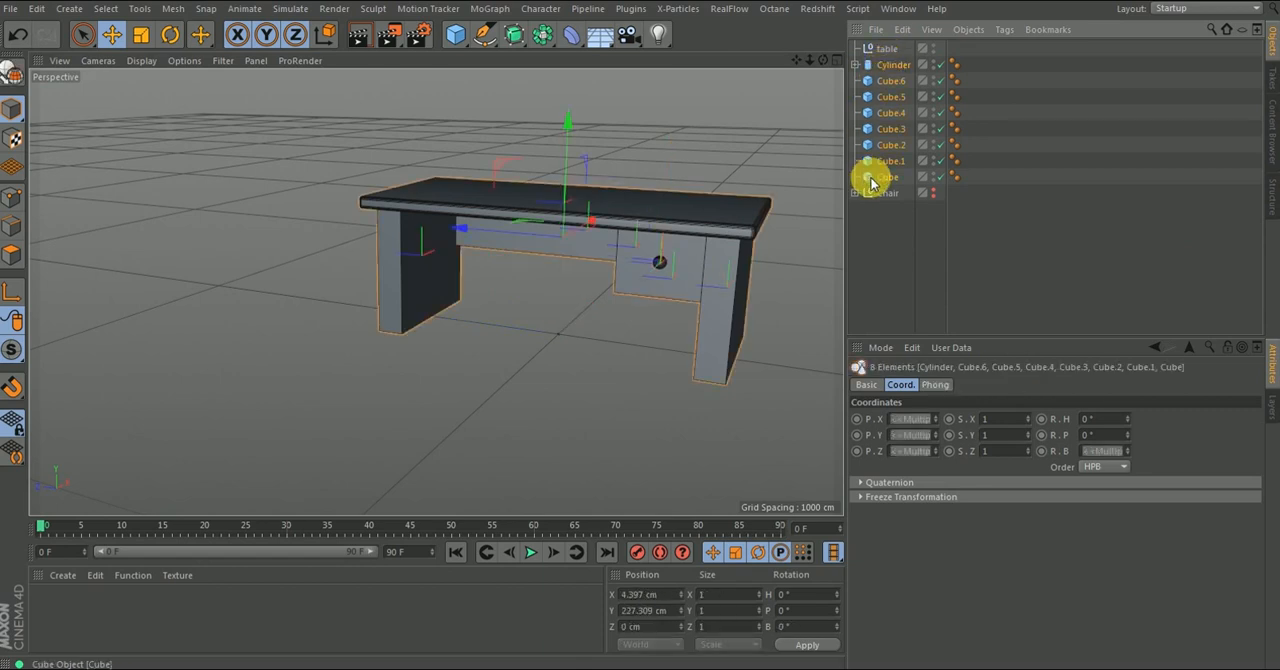
{"action": "mouse_move", "coordinate": [889, 54]}
{"action": "left_mouse_down"}
{"action": "mouse_move", "coordinate": [857, 49]}
{"action": "mouse_move", "coordinate": [892, 49]}
{"action": "left_mouse_up"}
{"action": "left_click", "coordinate": [890, 49]}
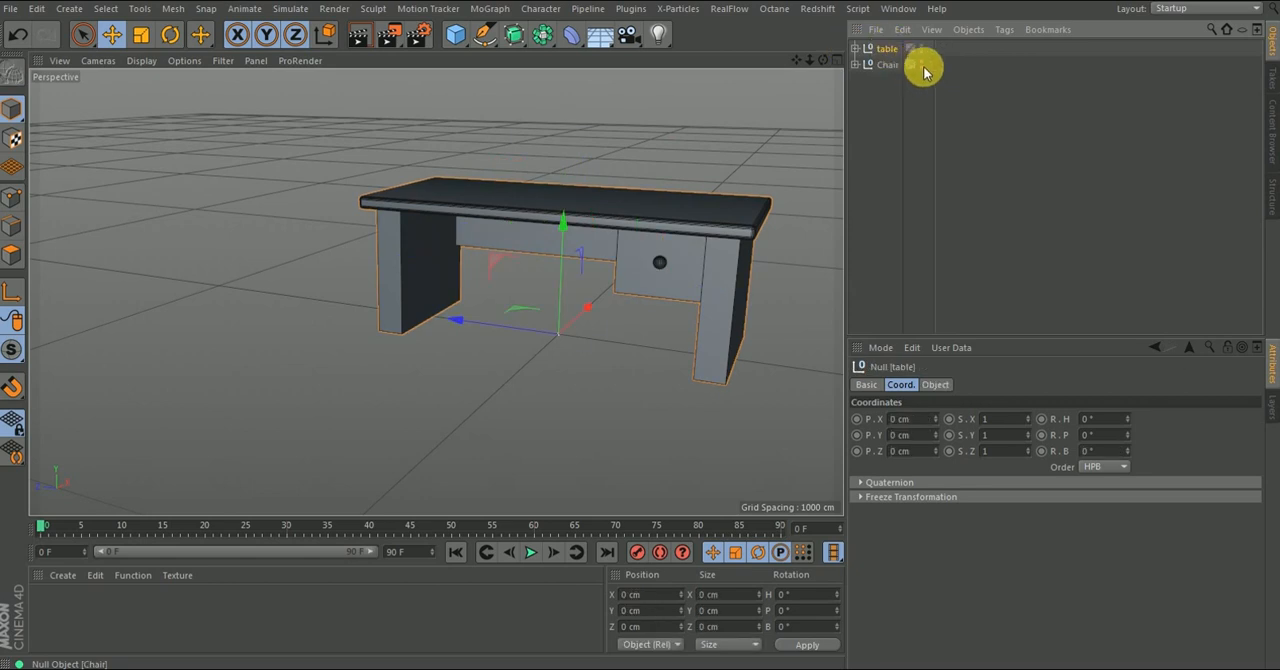
- Make the Chair group visible again and move it out from under the table to X about -199 cm
{"action": "left_click", "coordinate": [921, 64]}
{"action": "left_click_drag", "start_coordinate": [563, 215], "coordinate": [828, 110], "text": "alt"}
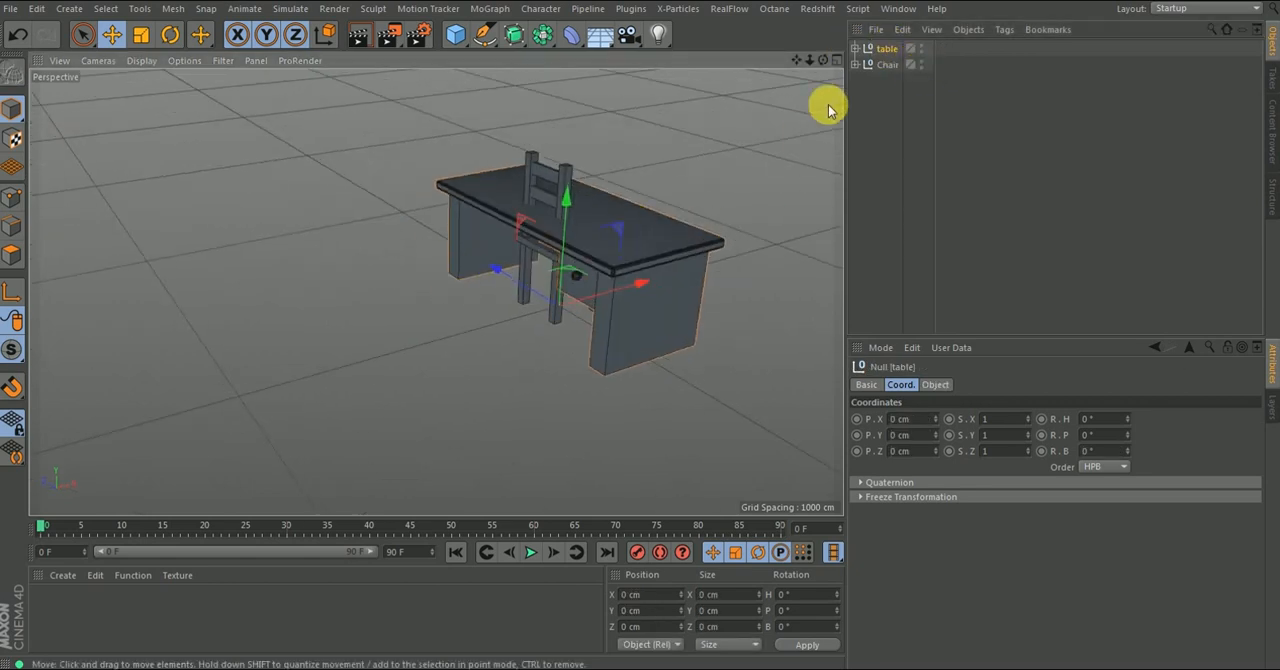
{"action": "left_click", "coordinate": [882, 64]}
{"action": "left_click_drag", "start_coordinate": [638, 284], "coordinate": [506, 321]}
{"action": "left_click_drag", "start_coordinate": [830, 235], "coordinate": [620, 241], "text": "alt"}
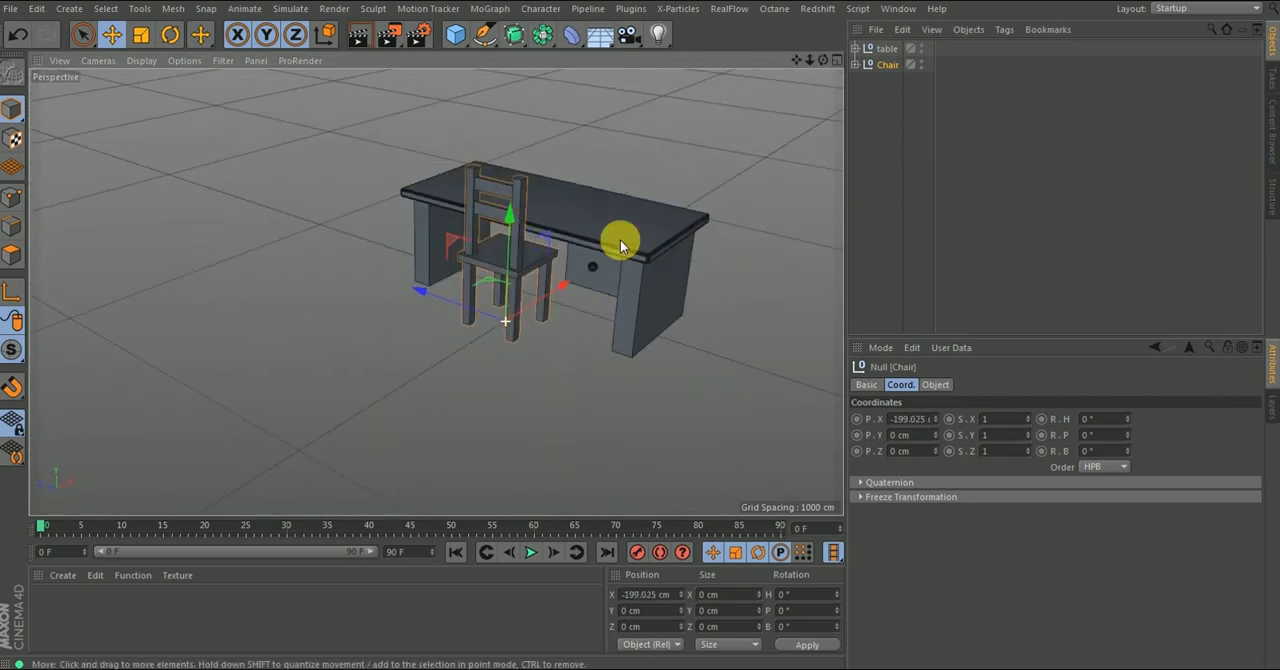
- Add a plane as the floor and enlarge it to about 2532 cm in X by 2564 cm in Z
{"action": "left_click", "coordinate": [455, 34]}
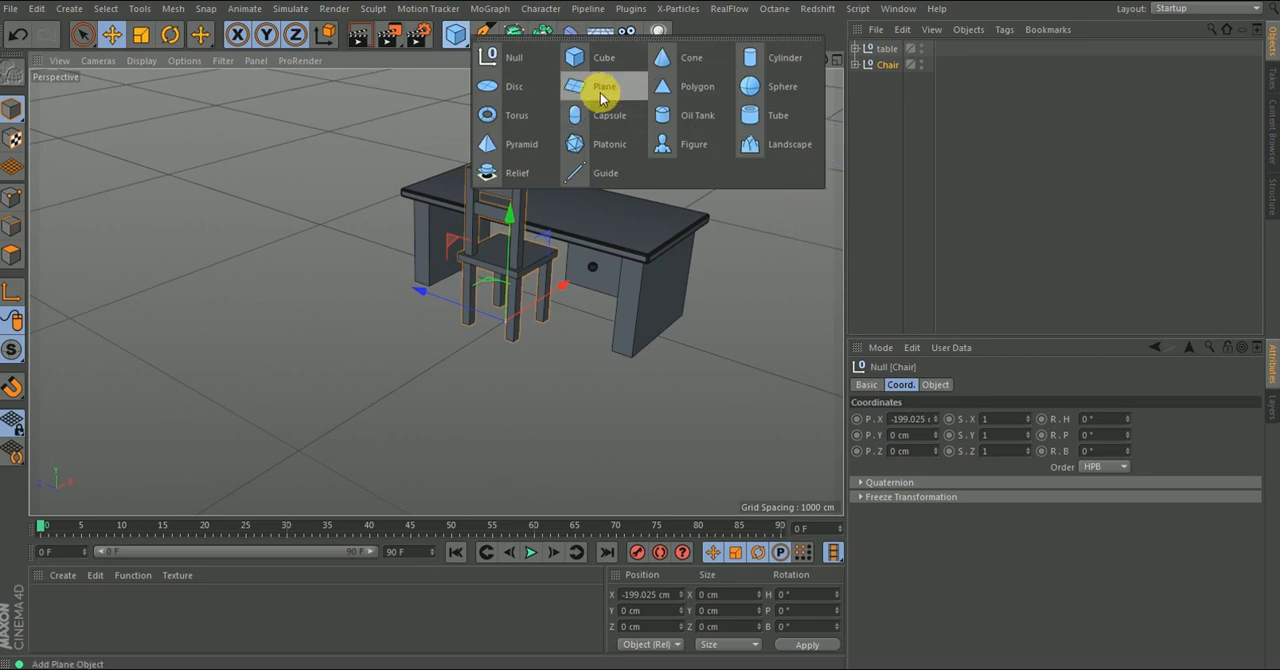
{"action": "left_click", "coordinate": [602, 93]}
{"action": "scroll", "coordinate": [528, 272], "scroll_direction": "down", "scroll_amount": 2}
{"action": "scroll", "coordinate": [540, 283], "scroll_direction": "up", "scroll_amount": 1}
{"action": "scroll", "coordinate": [559, 279], "scroll_direction": "down", "scroll_amount": 1}
{"action": "left_click_drag", "start_coordinate": [563, 274], "coordinate": [638, 228]}
{"action": "left_click_drag", "start_coordinate": [503, 276], "coordinate": [338, 210]}
{"action": "left_click_drag", "start_coordinate": [640, 220], "coordinate": [328, 292]}
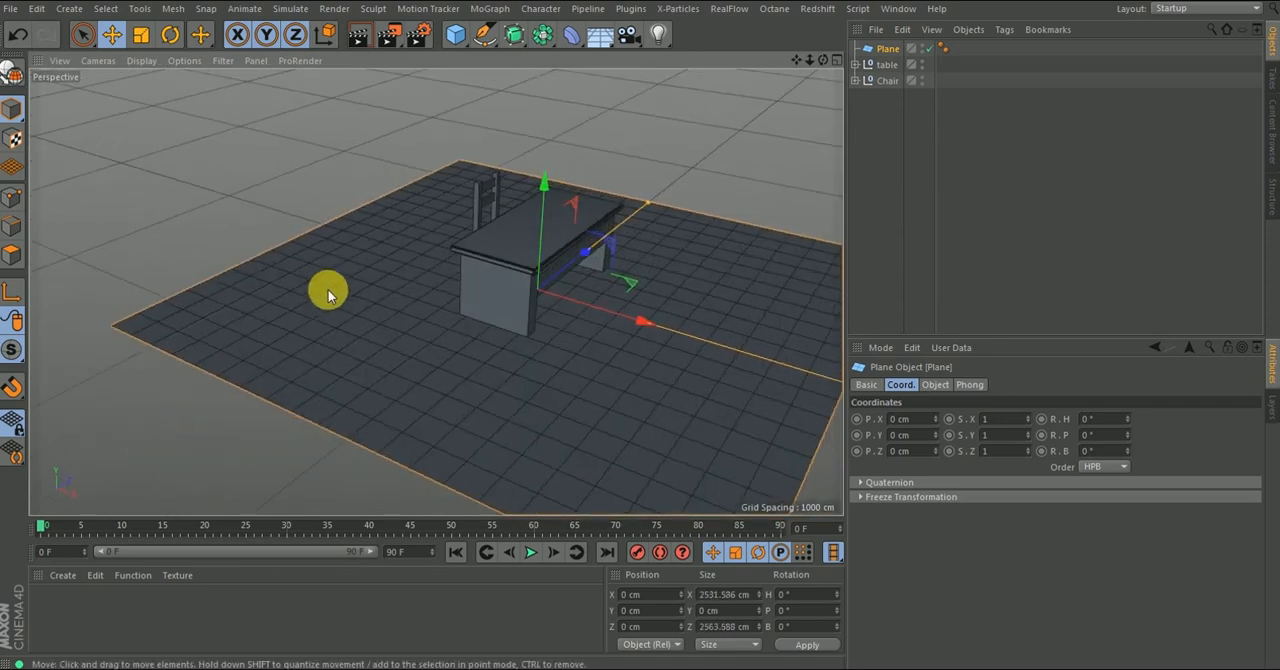
- Switch the viewport display to Gouraud Shading without lines and inspect the table's leg edges up close
{"action": "left_click", "coordinate": [141, 61]}
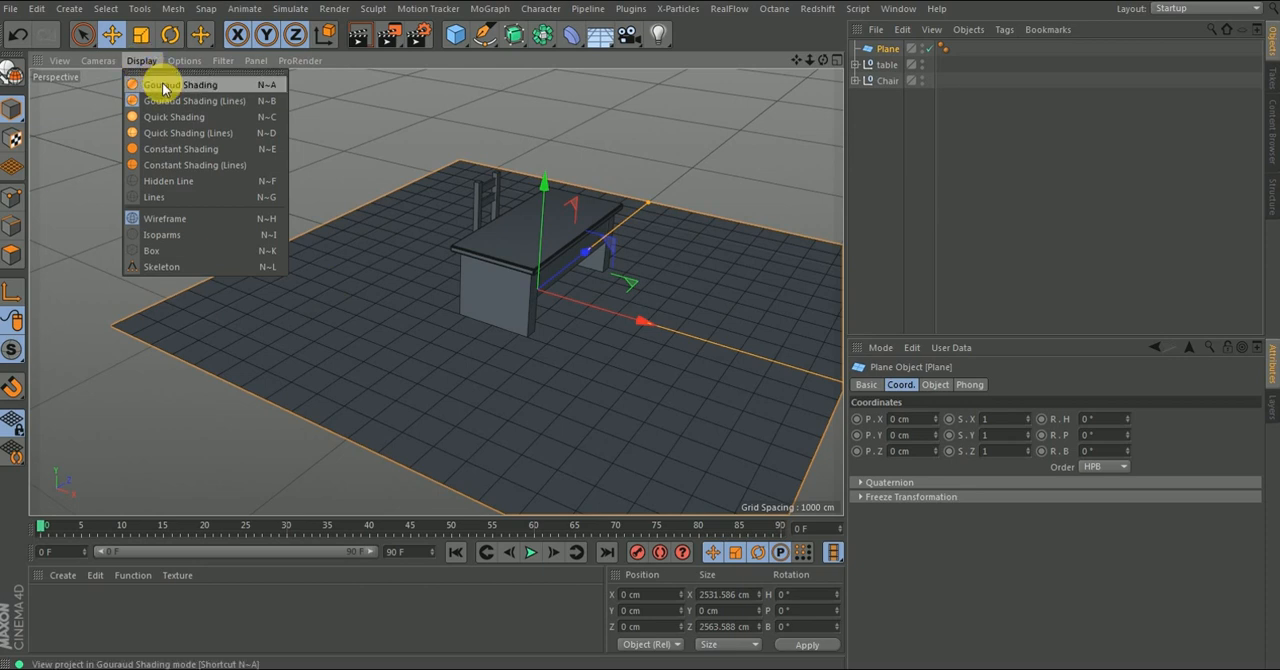
{"action": "left_click", "coordinate": [162, 76]}
{"action": "left_click_drag", "start_coordinate": [443, 236], "coordinate": [500, 285], "text": "alt"}
{"action": "right_click_drag", "start_coordinate": [600, 268], "coordinate": [612, 225], "text": "alt"}
{"action": "left_click_drag", "start_coordinate": [636, 338], "coordinate": [646, 292], "text": "alt"}
{"action": "right_click_drag", "start_coordinate": [648, 306], "coordinate": [643, 201], "text": "alt"}
- Enable a fillet with a 2 cm radius on the table leg Cube.2
{"action": "left_click", "coordinate": [598, 256]}
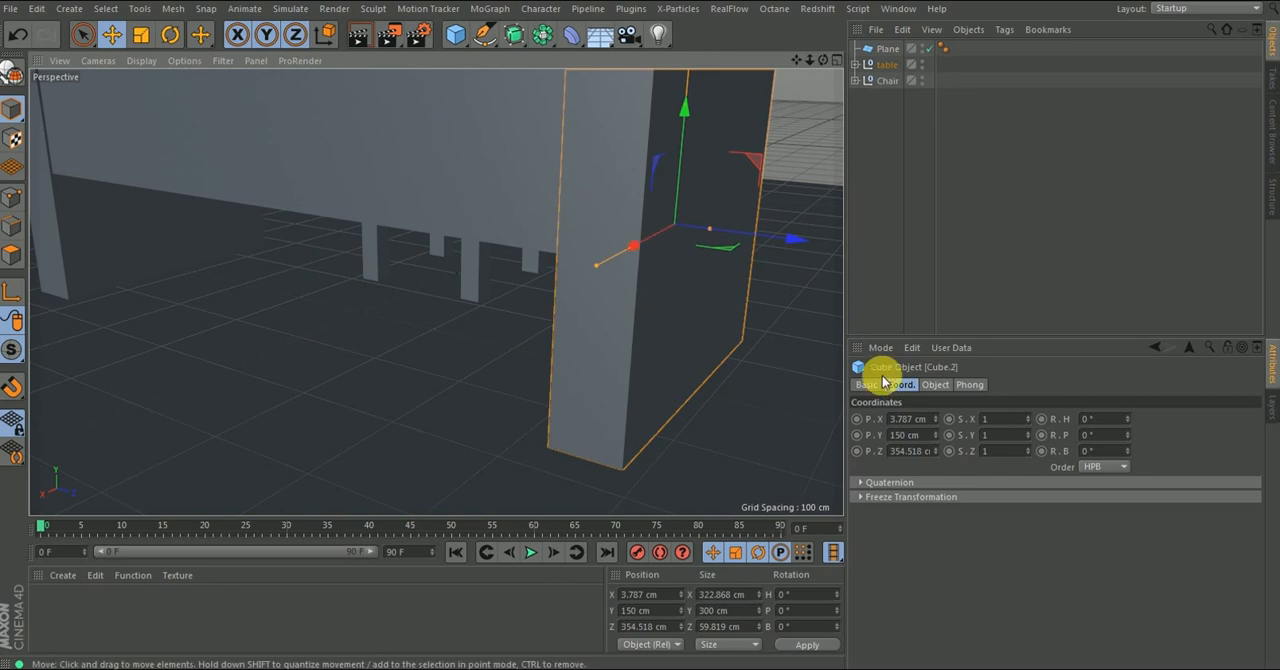
{"action": "left_click", "coordinate": [935, 384]}
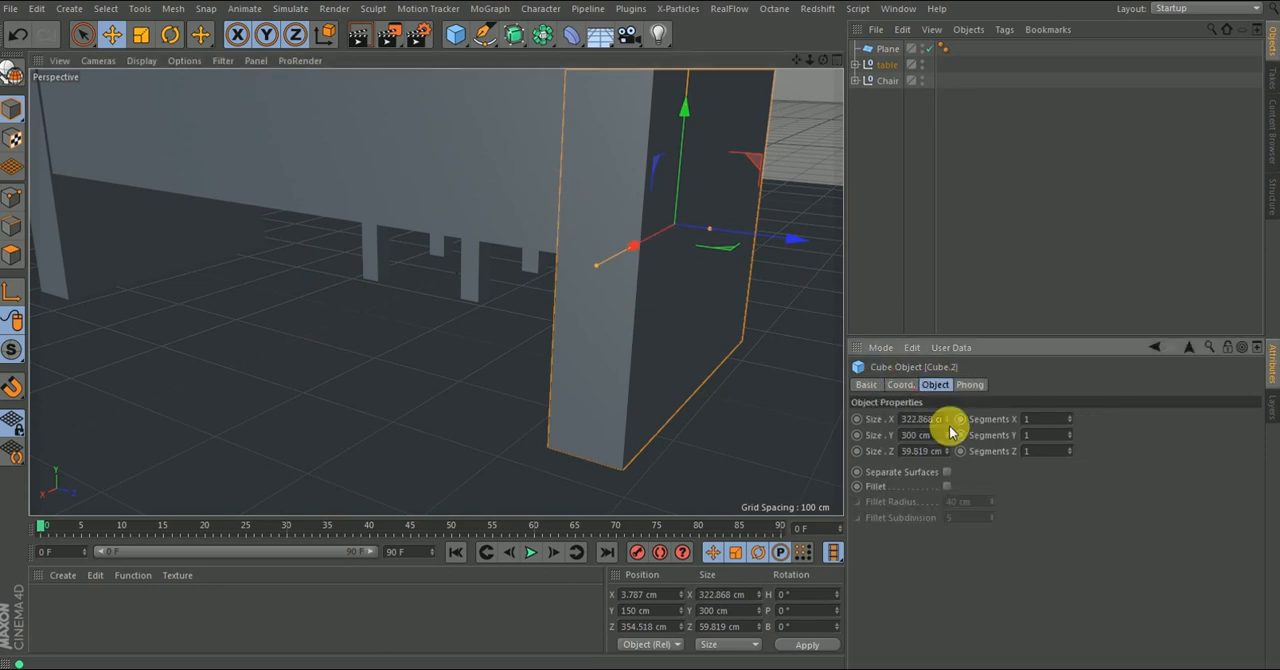
{"action": "left_click", "coordinate": [947, 486]}
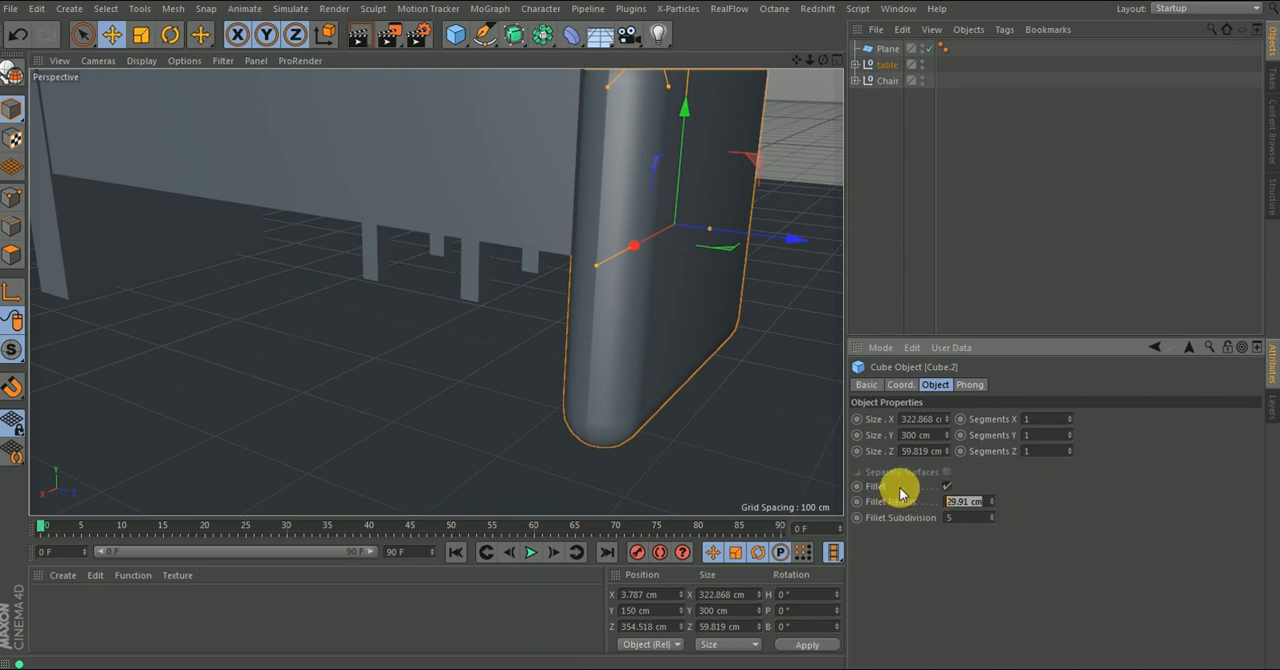
{"action": "key", "text": "Return"}
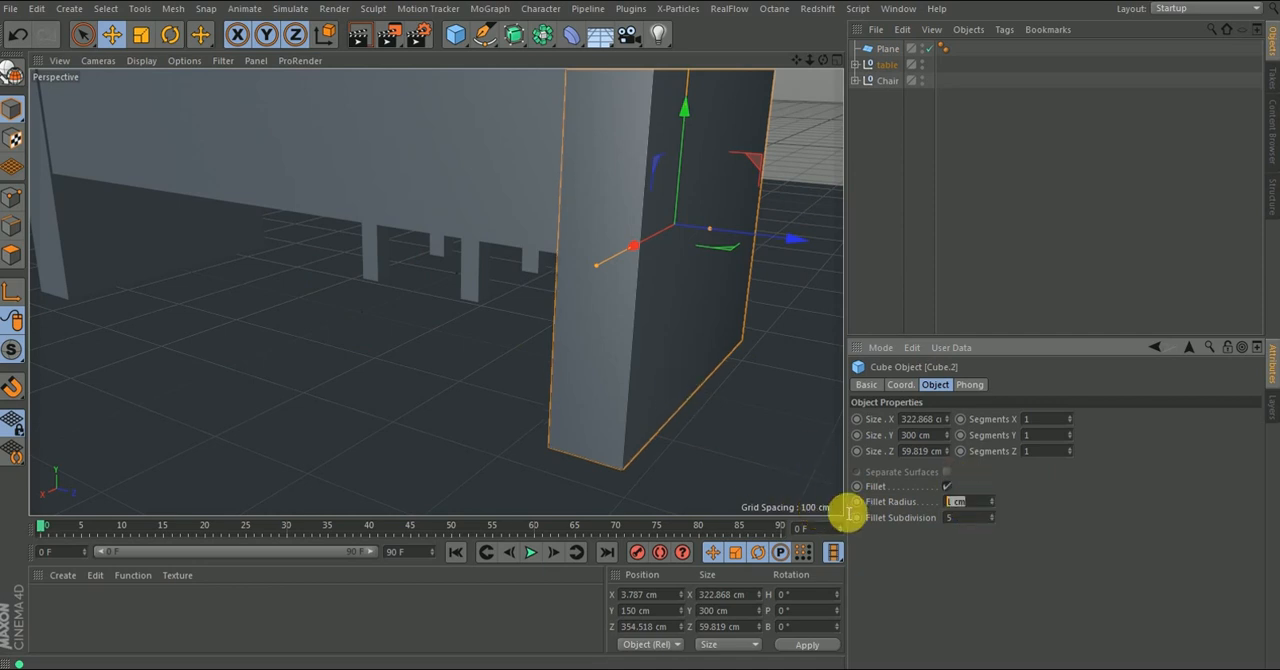
{"action": "type", "text": "2"}
{"action": "key", "text": "Return"}
{"action": "scroll", "coordinate": [632, 288], "scroll_direction": "up", "scroll_amount": 4}
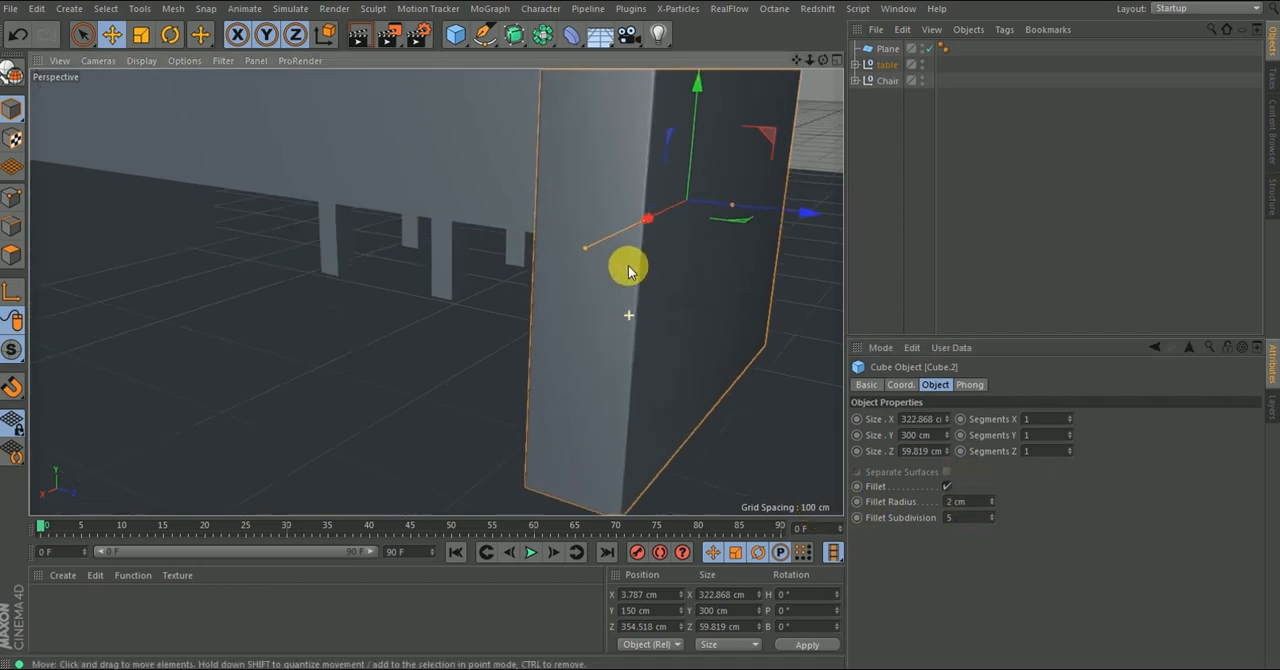
- Enable a fillet with a 2 cm radius on the opposite table leg, Cube.1
{"action": "scroll", "coordinate": [643, 273], "scroll_direction": "down", "scroll_amount": 5}
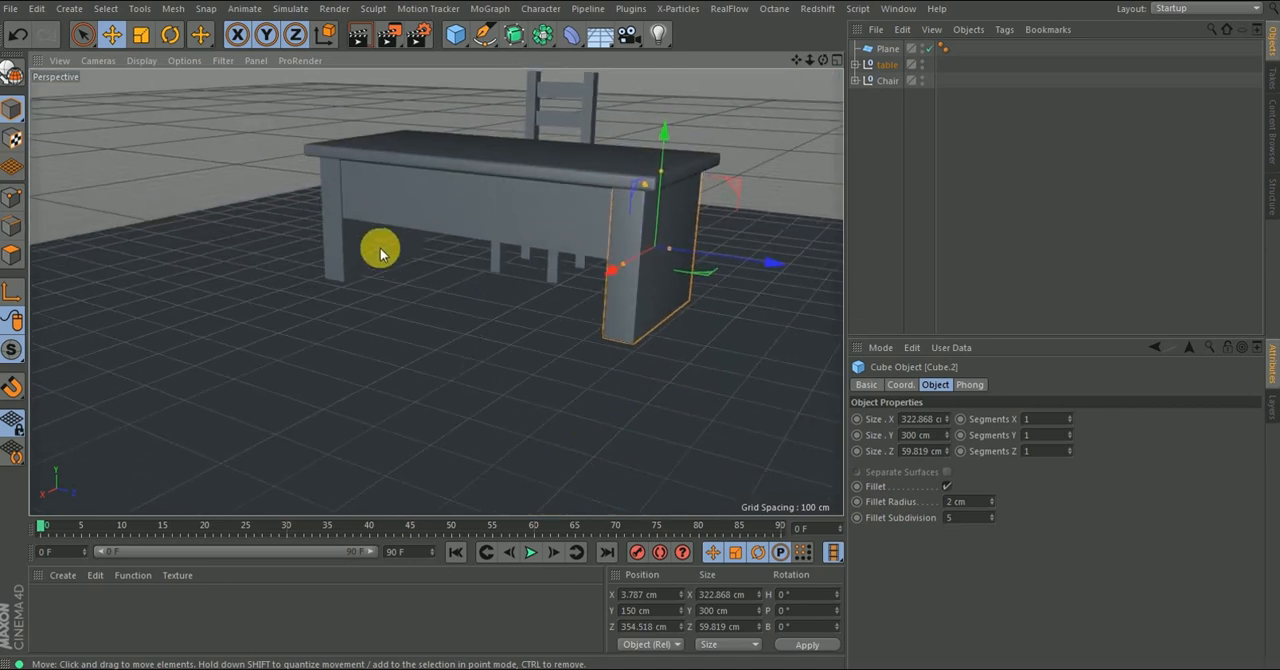
{"action": "left_click_drag", "start_coordinate": [354, 240], "coordinate": [482, 238], "text": "alt"}
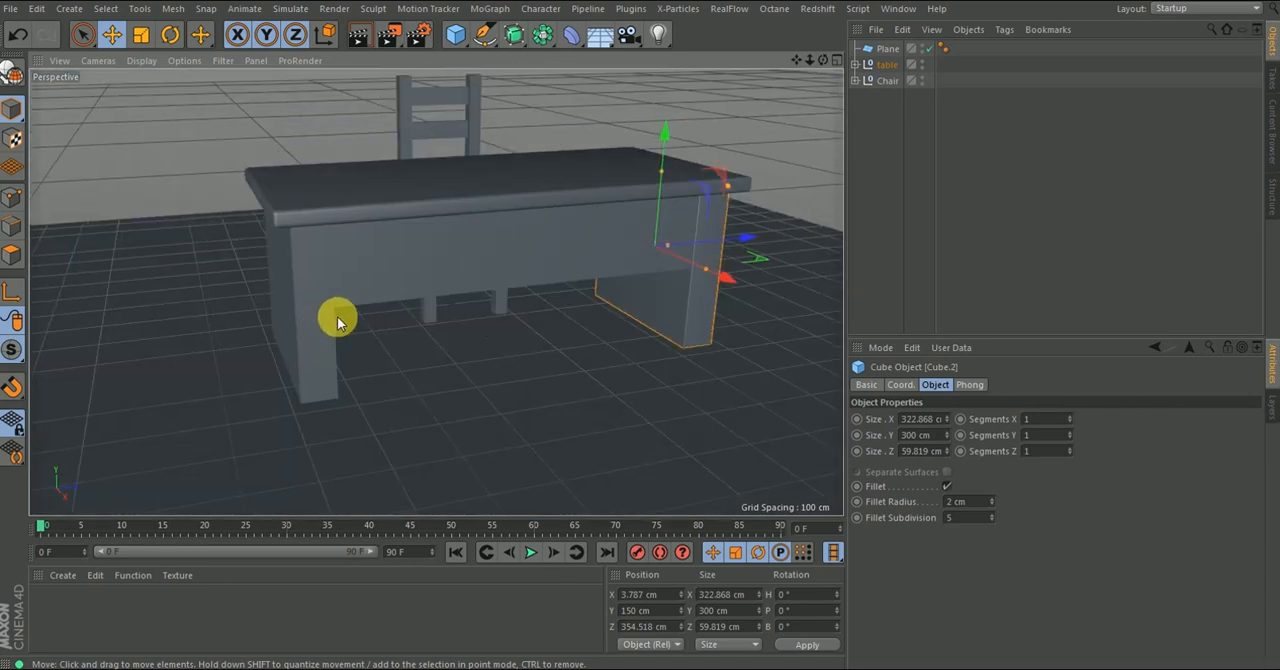
{"action": "scroll", "coordinate": [334, 223], "scroll_direction": "up", "scroll_amount": 4}
{"action": "scroll", "coordinate": [382, 231], "scroll_direction": "down", "scroll_amount": 5}
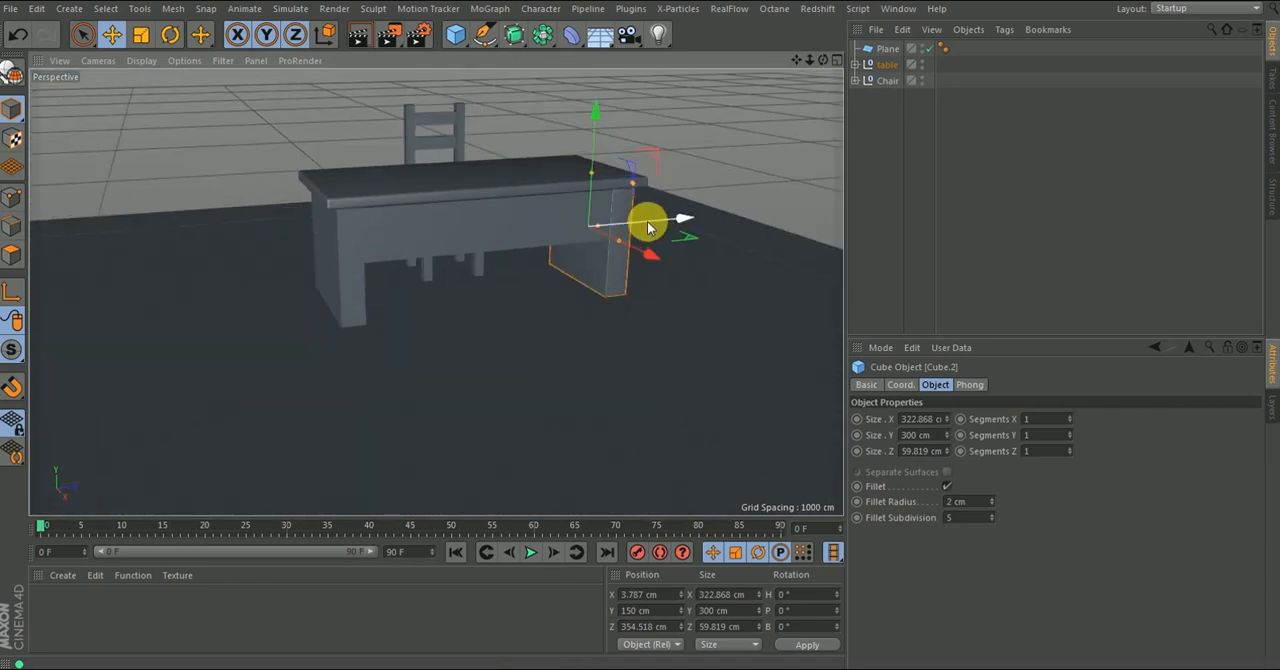
{"action": "left_click", "coordinate": [972, 150]}
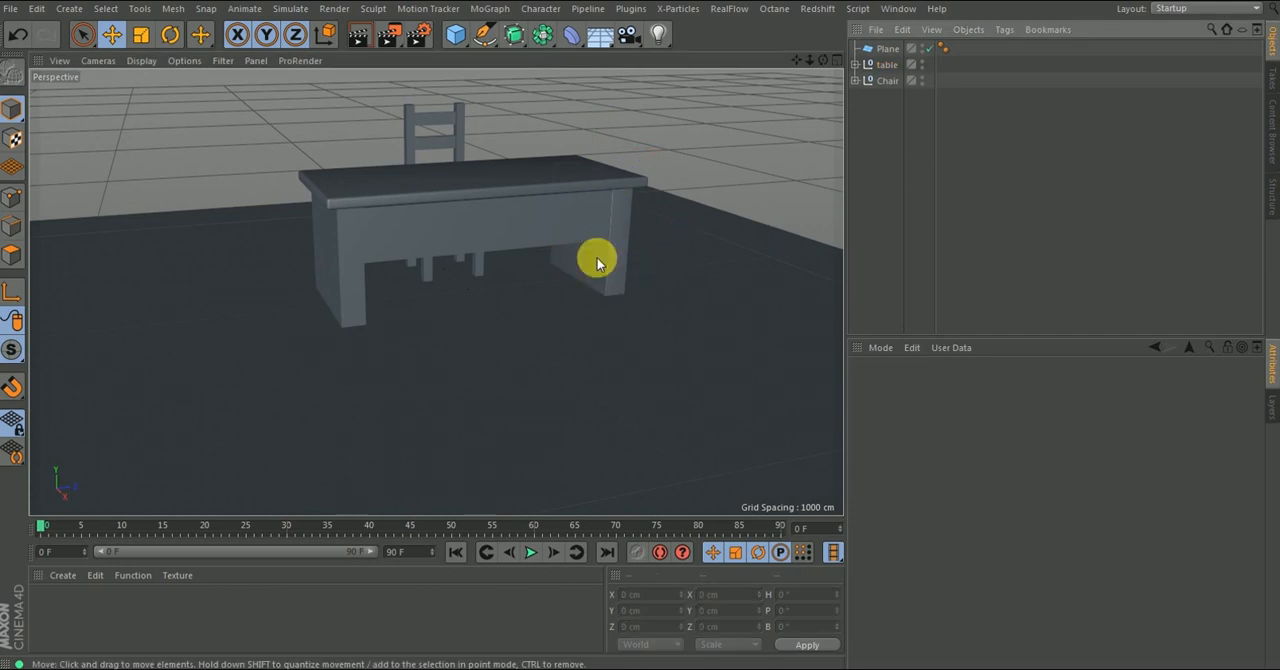
{"action": "left_click", "coordinate": [344, 270]}
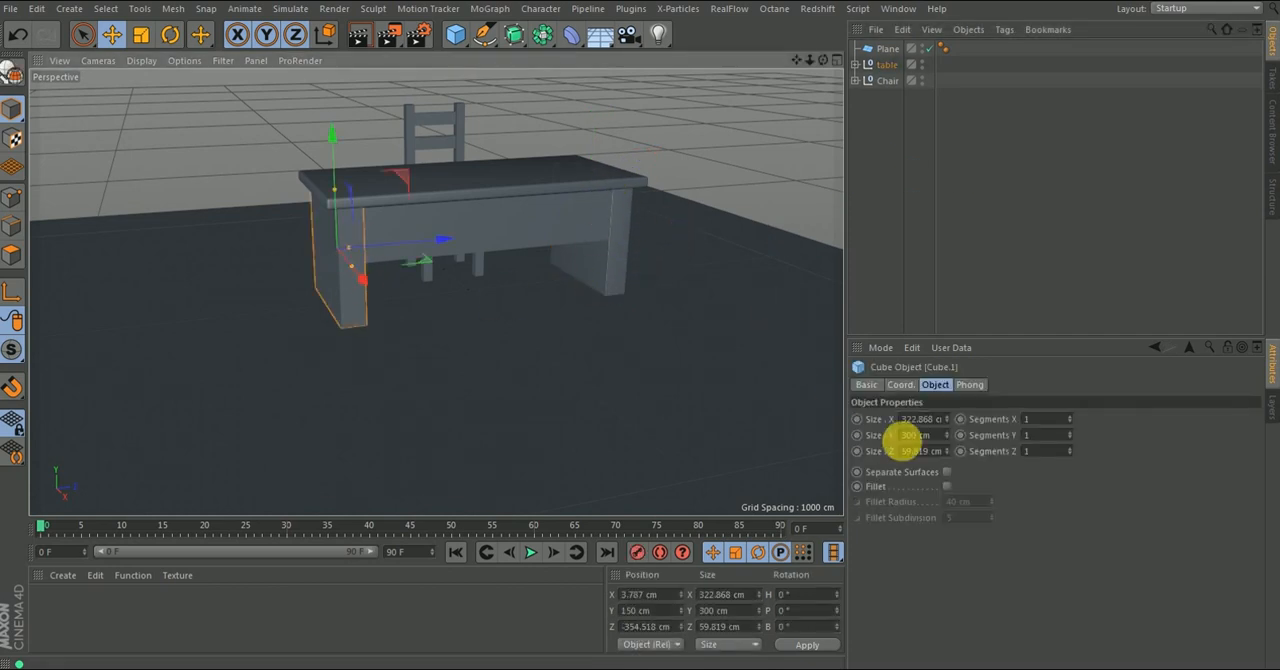
{"action": "left_click", "coordinate": [946, 486]}
{"action": "left_click", "coordinate": [985, 502]}
{"action": "left_click", "coordinate": [1006, 249]}
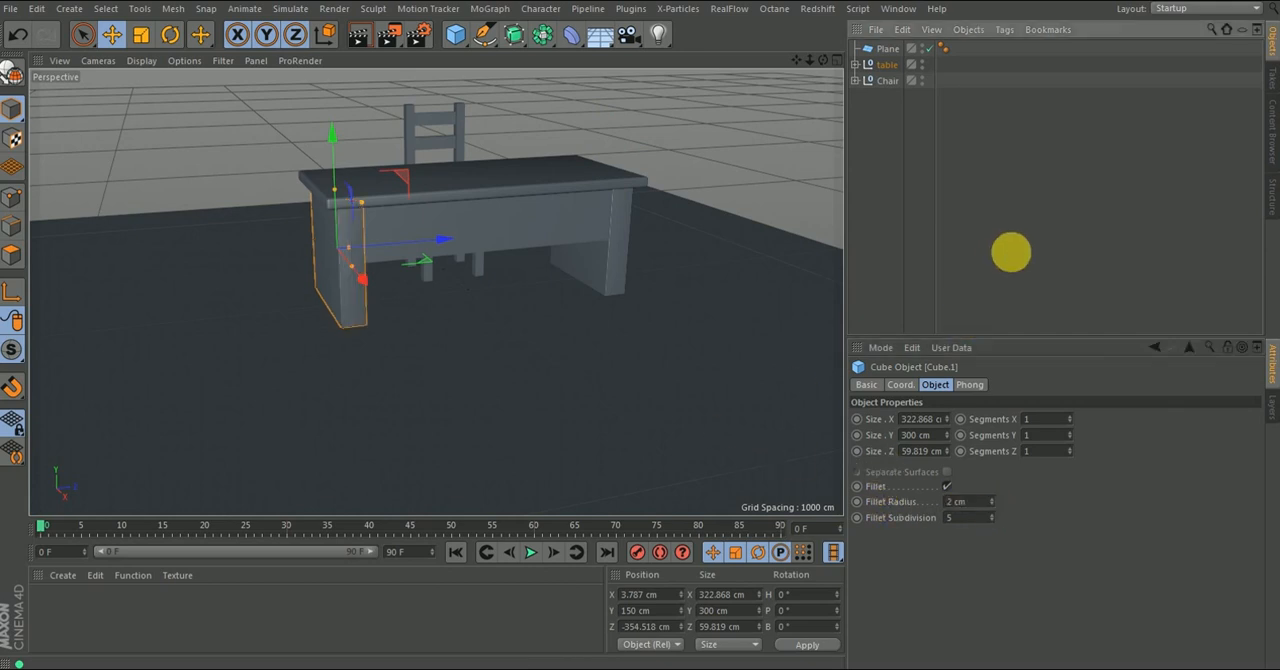
- Enable a fillet with a 2 cm radius on the chair's rest 2, rest 1, both leg cubes and Seat base together
{"action": "left_click", "coordinate": [275, 290]}
{"action": "left_click_drag", "start_coordinate": [275, 290], "coordinate": [301, 293], "text": "alt"}
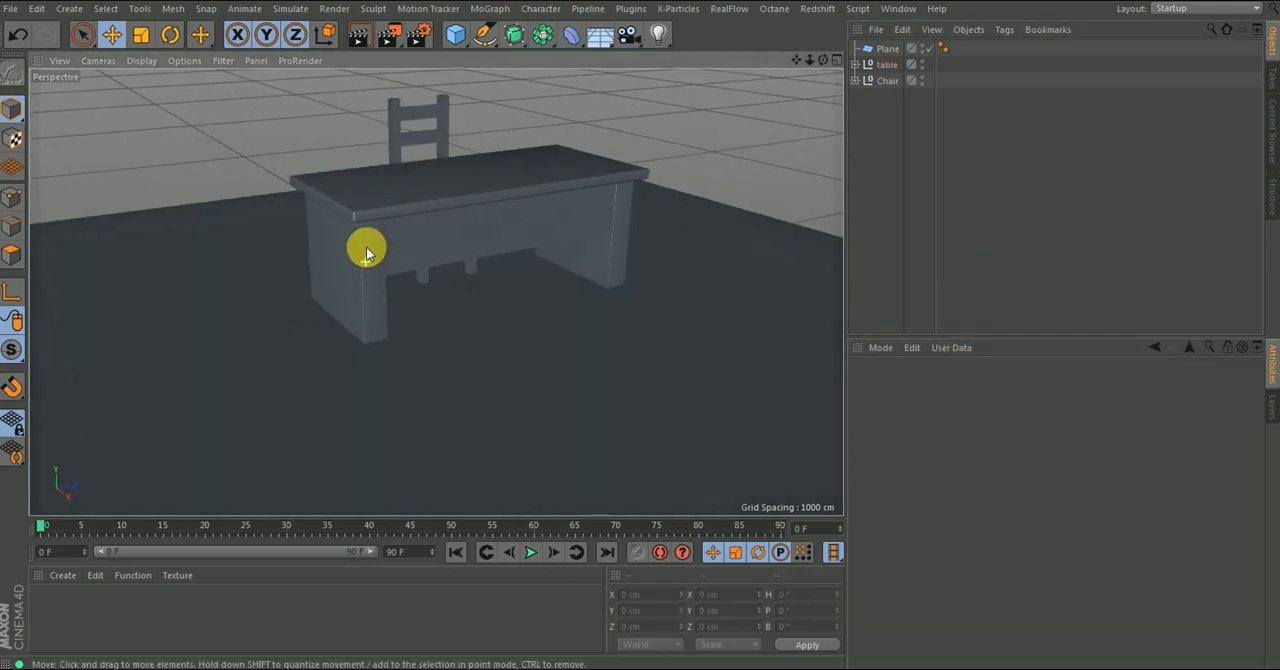
{"action": "right_click_drag", "start_coordinate": [366, 259], "coordinate": [369, 213], "text": "alt"}
{"action": "left_click_drag", "start_coordinate": [411, 178], "coordinate": [465, 208], "text": "alt"}
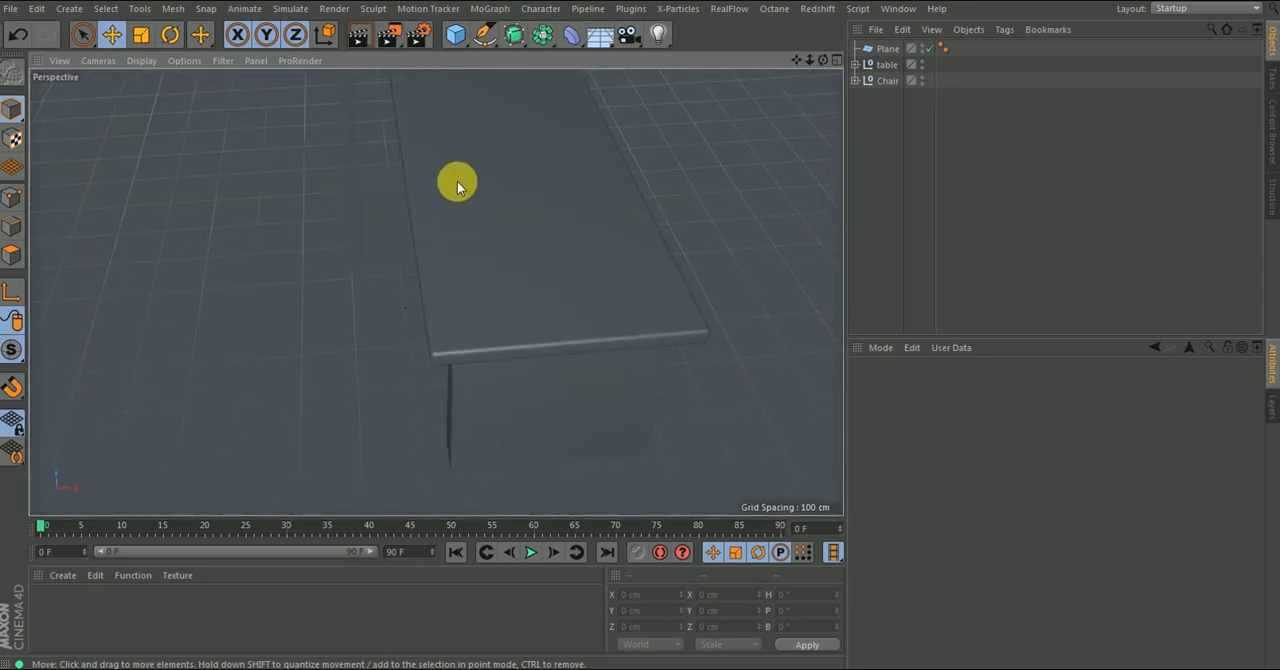
{"action": "left_click_drag", "start_coordinate": [335, 197], "coordinate": [440, 190], "text": "alt"}
{"action": "left_click", "coordinate": [419, 215]}
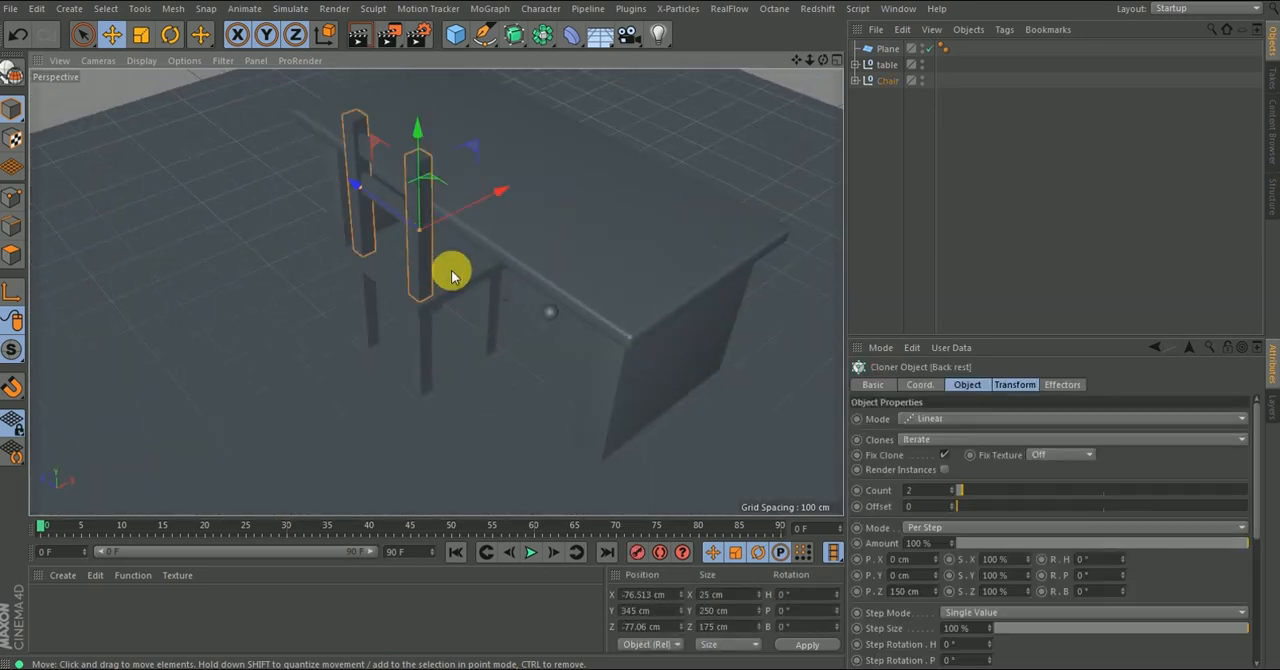
{"action": "left_click", "coordinate": [856, 80]}
{"action": "left_click", "coordinate": [897, 97]}
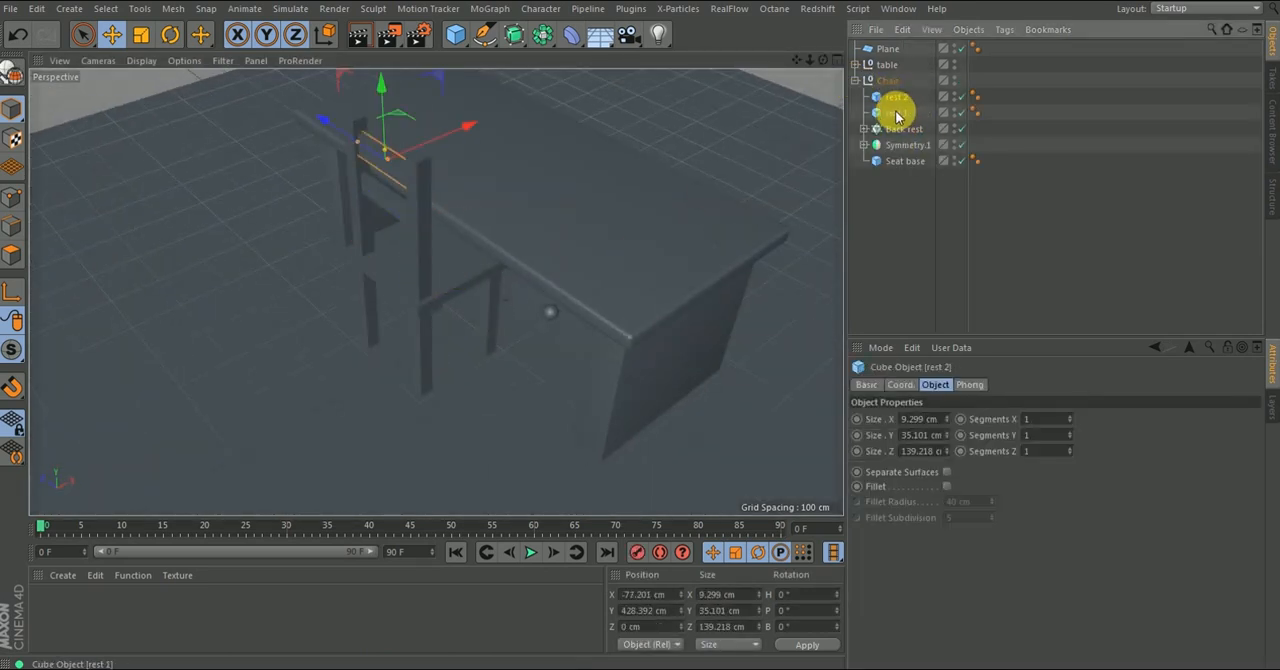
{"action": "left_click", "coordinate": [896, 113], "text": "ctrl"}
{"action": "left_click", "coordinate": [880, 159], "text": "ctrl"}
{"action": "left_click", "coordinate": [863, 129]}
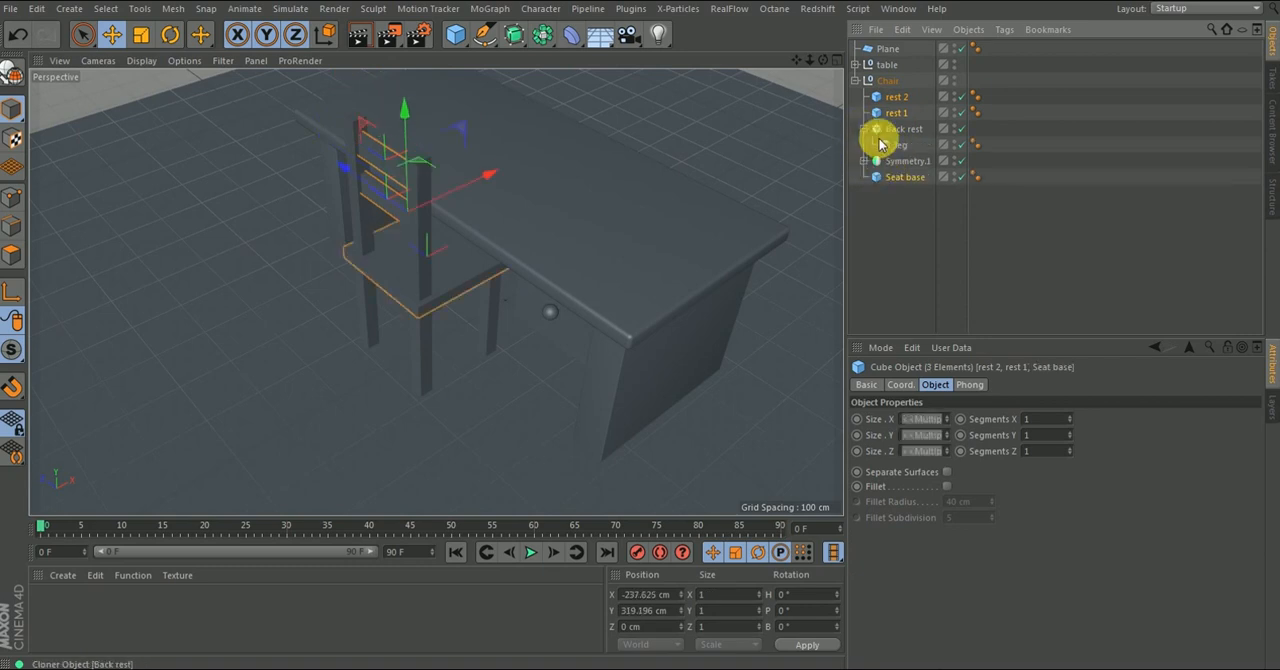
{"action": "left_click", "coordinate": [895, 145], "text": "ctrl"}
{"action": "left_click", "coordinate": [864, 161]}
{"action": "left_click", "coordinate": [907, 193], "text": "ctrl"}
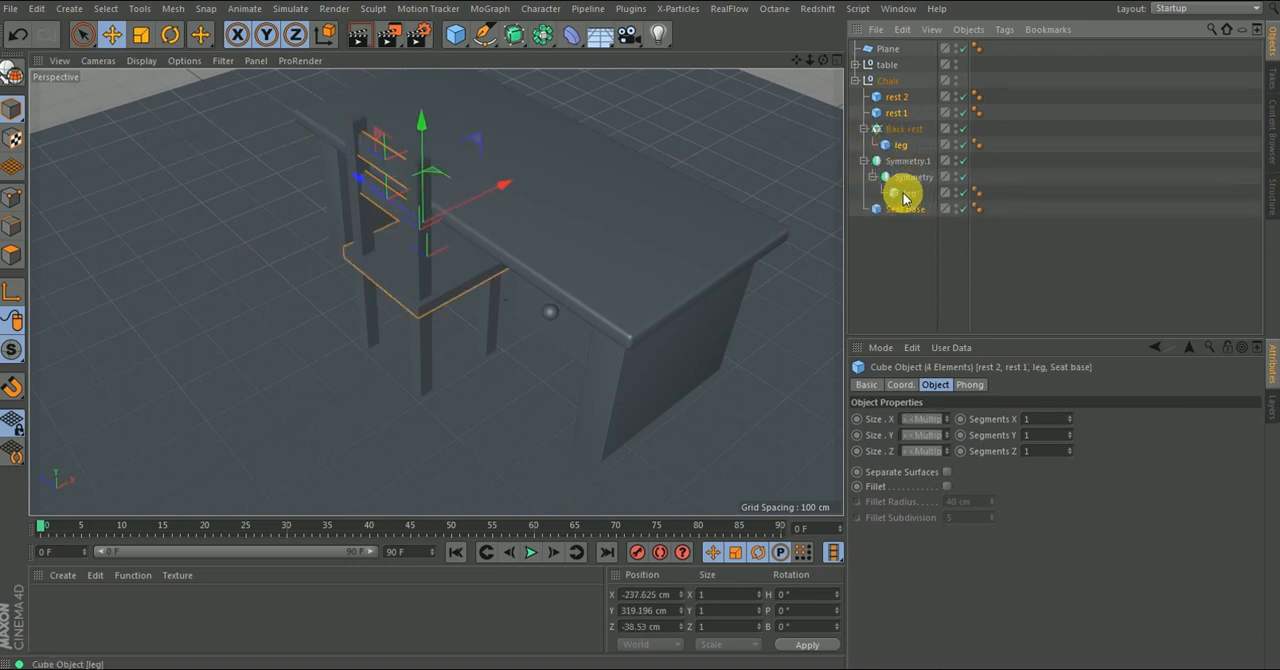
{"action": "left_click", "coordinate": [945, 486]}
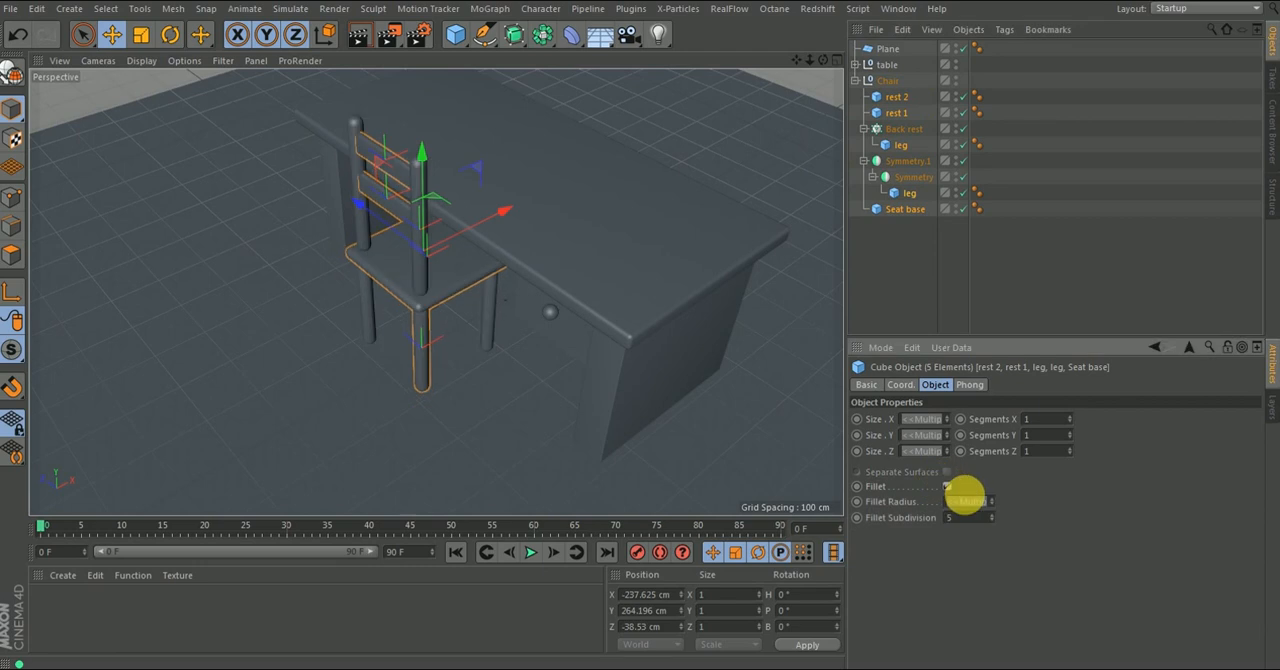
{"action": "type", "text": "2"}
{"action": "key", "text": "Return"}
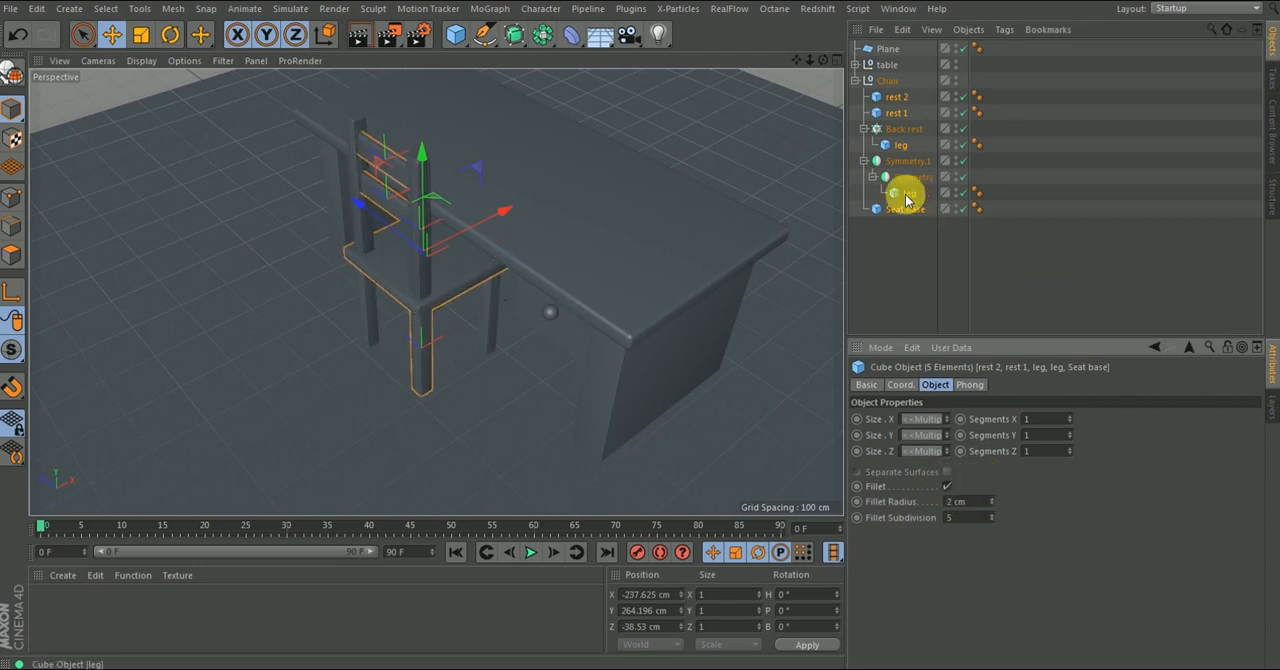
- Collapse the Chair group's hierarchy and deselect all its parts
{"action": "left_click", "coordinate": [863, 161]}
{"action": "left_click", "coordinate": [863, 129]}
{"action": "left_click", "coordinate": [856, 81]}
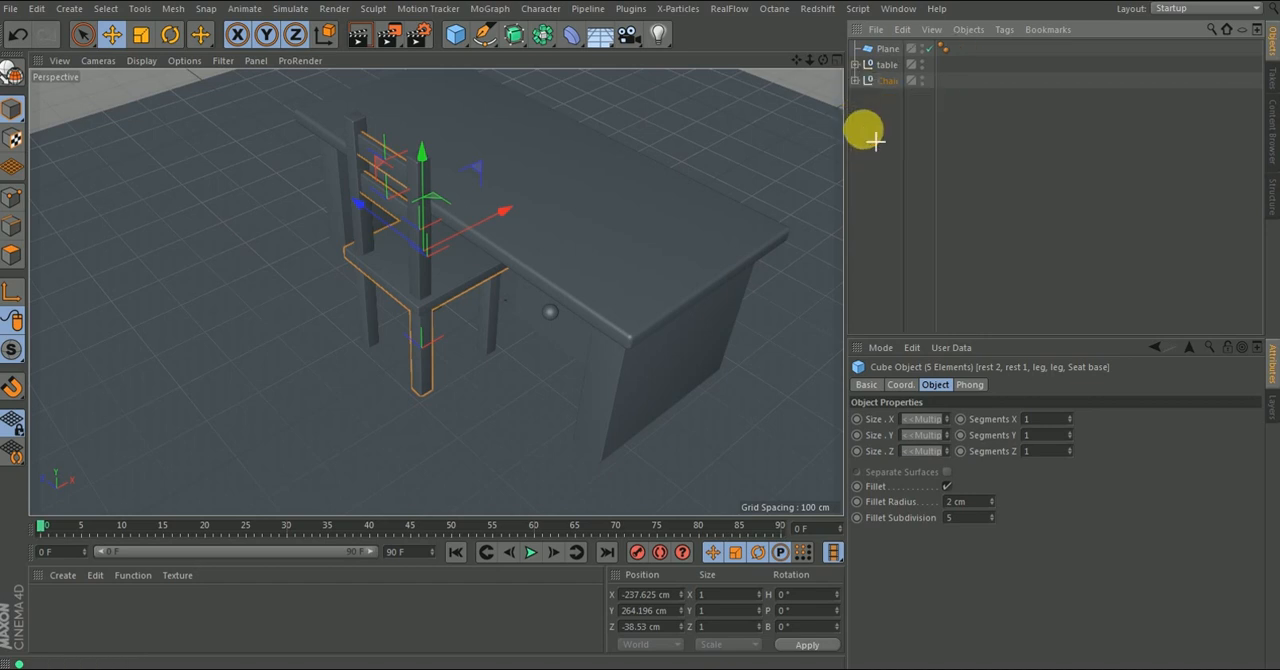
{"action": "left_click", "coordinate": [865, 129]}
- Examine the chair and table with their rounded edges from several angles and distances
{"action": "left_click_drag", "start_coordinate": [422, 254], "coordinate": [410, 229], "text": "alt"}
{"action": "scroll", "coordinate": [473, 234], "scroll_direction": "down", "scroll_amount": 5}
{"action": "left_click_drag", "start_coordinate": [533, 267], "coordinate": [510, 193], "text": "alt"}
{"action": "scroll", "coordinate": [510, 193], "scroll_direction": "up", "scroll_amount": 5}
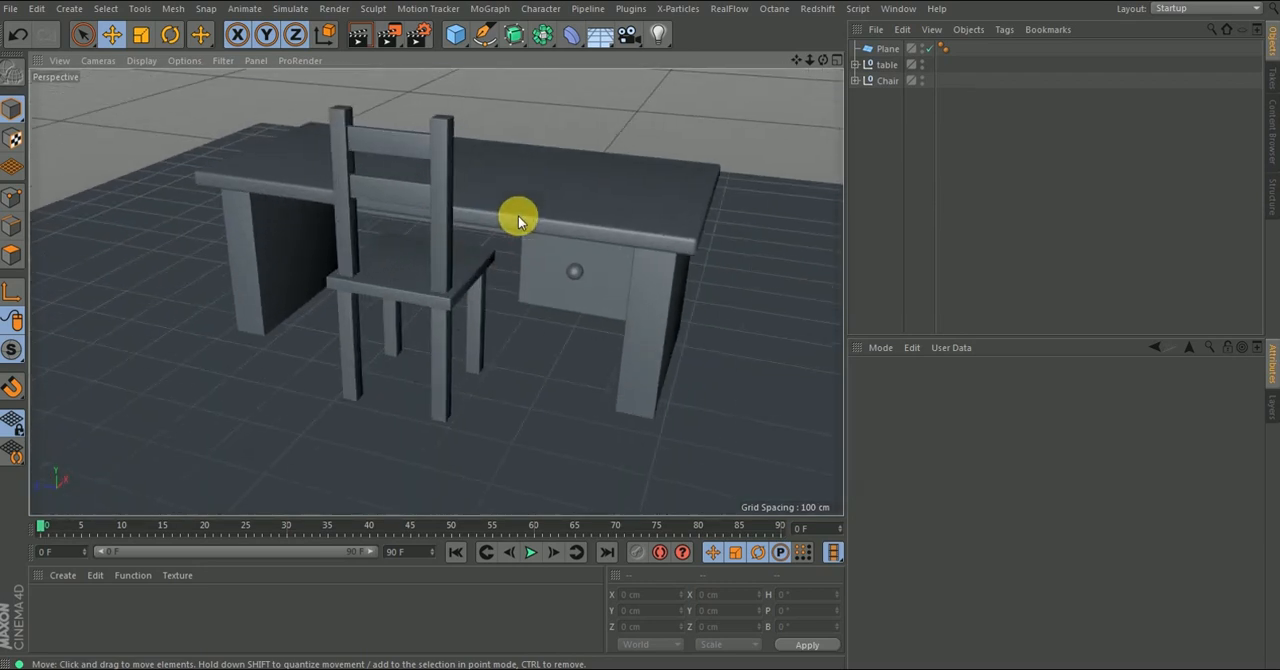
{"action": "left_click_drag", "start_coordinate": [536, 262], "coordinate": [478, 290], "text": "alt"}
{"action": "scroll", "coordinate": [523, 260], "scroll_direction": "down", "scroll_amount": 6}
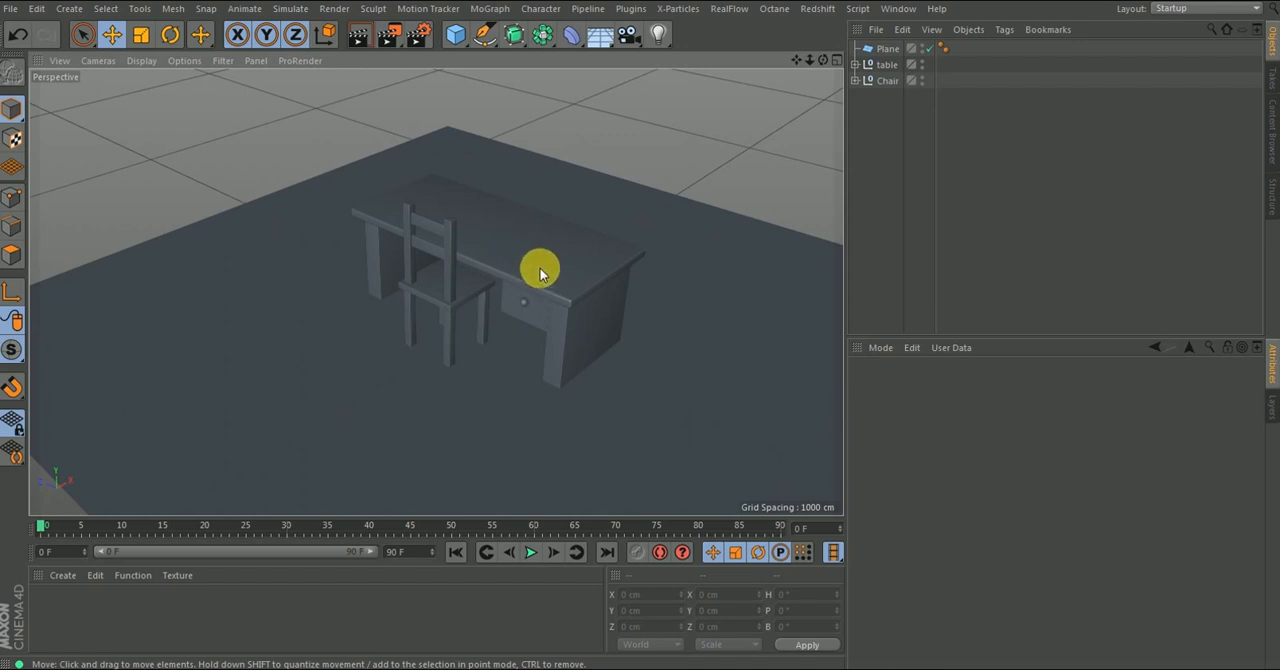
{"action": "scroll", "coordinate": [544, 285], "scroll_direction": "up", "scroll_amount": 8}
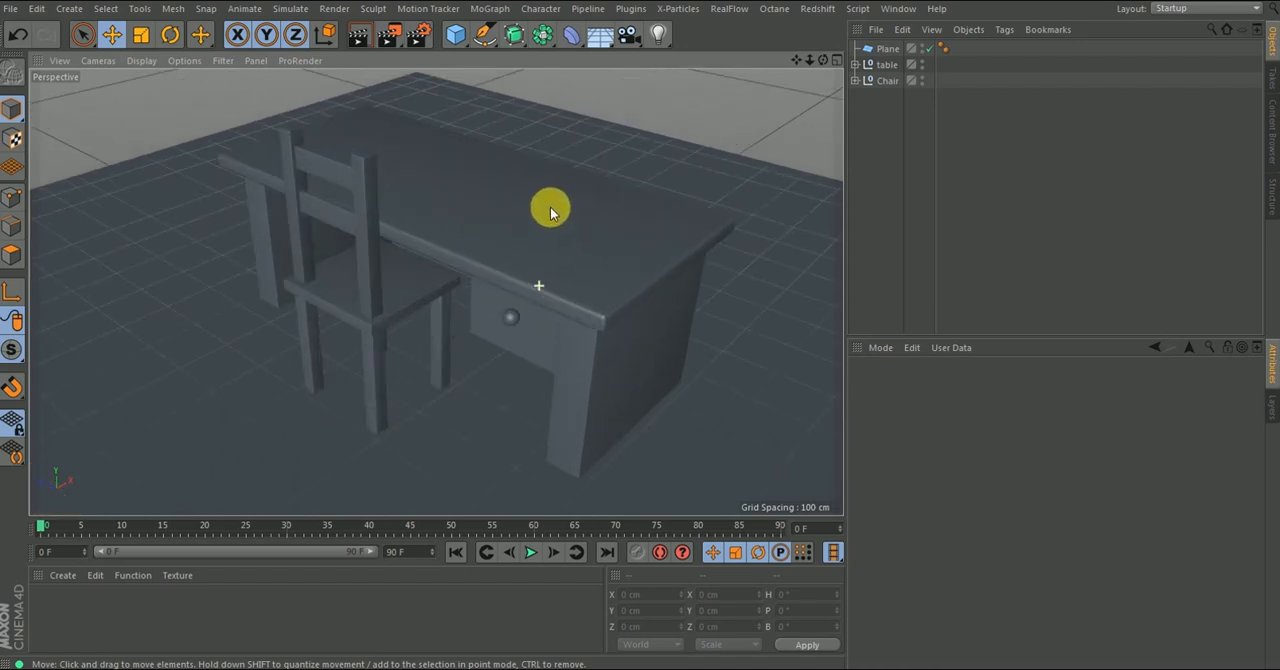
{"action": "scroll", "coordinate": [580, 285], "scroll_direction": "down", "scroll_amount": 2}
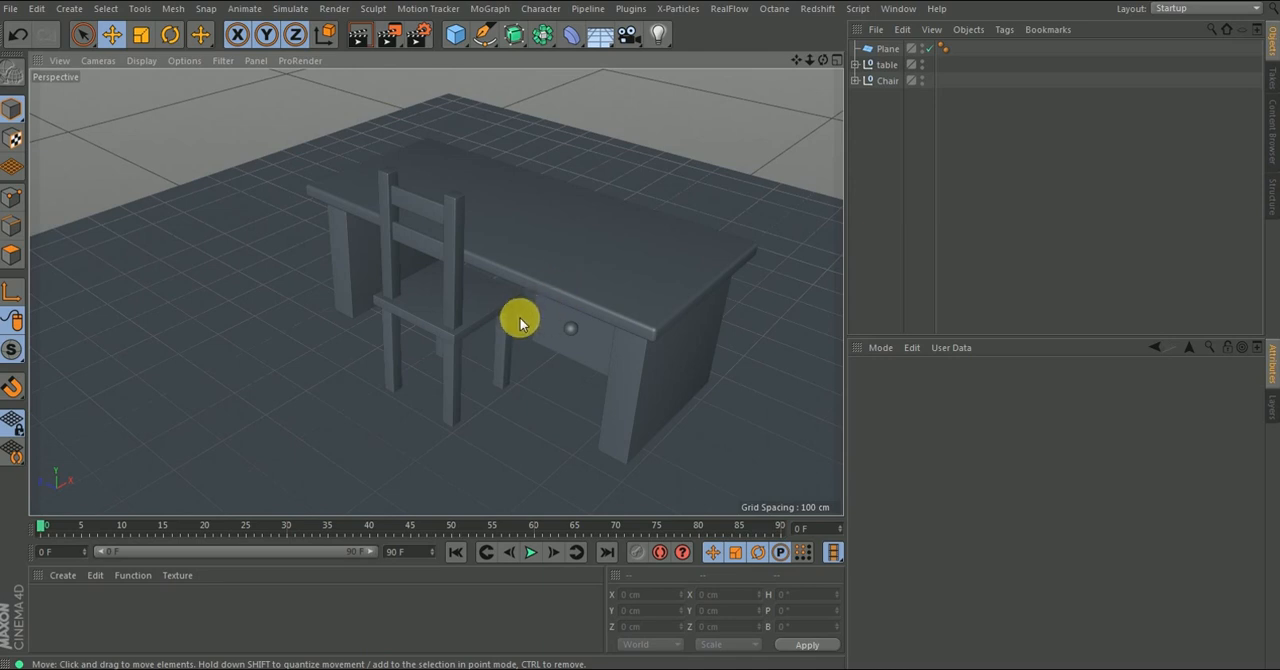
{"action": "mouse_move", "coordinate": [543, 314]}
{"action": "left_mouse_down", "text": "alt"}
{"action": "mouse_move", "coordinate": [523, 280]}
{"action": "mouse_move", "coordinate": [540, 301]}
{"action": "left_mouse_up", "text": "alt"}
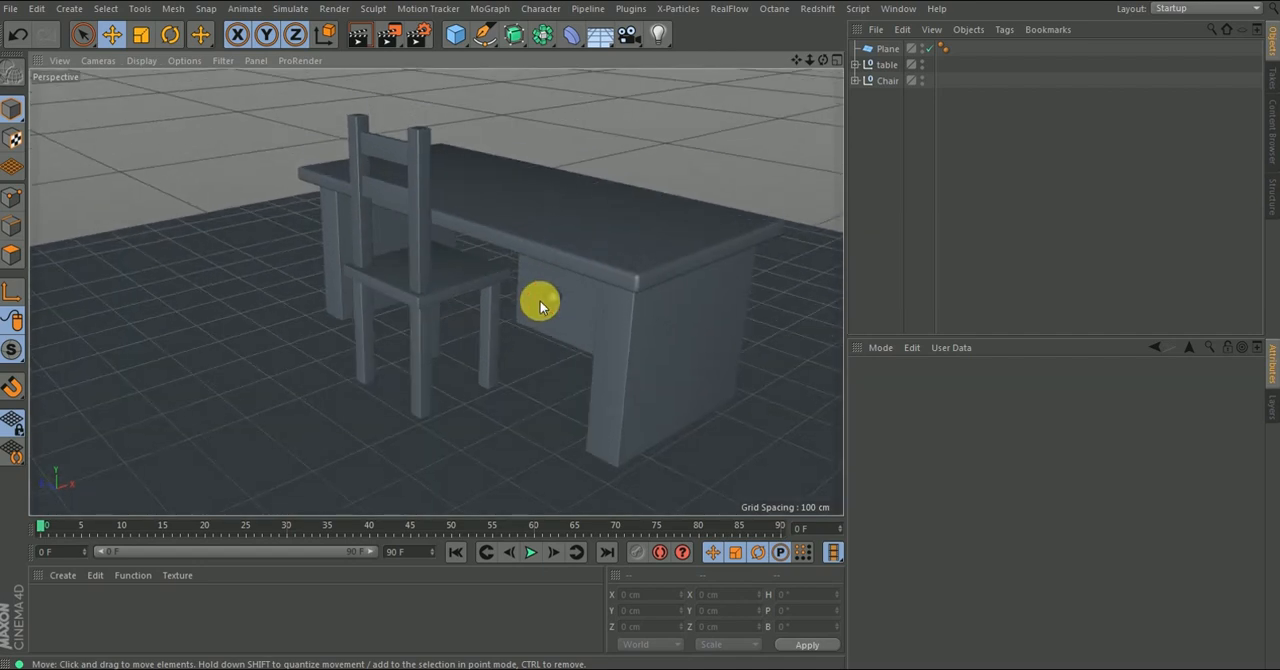